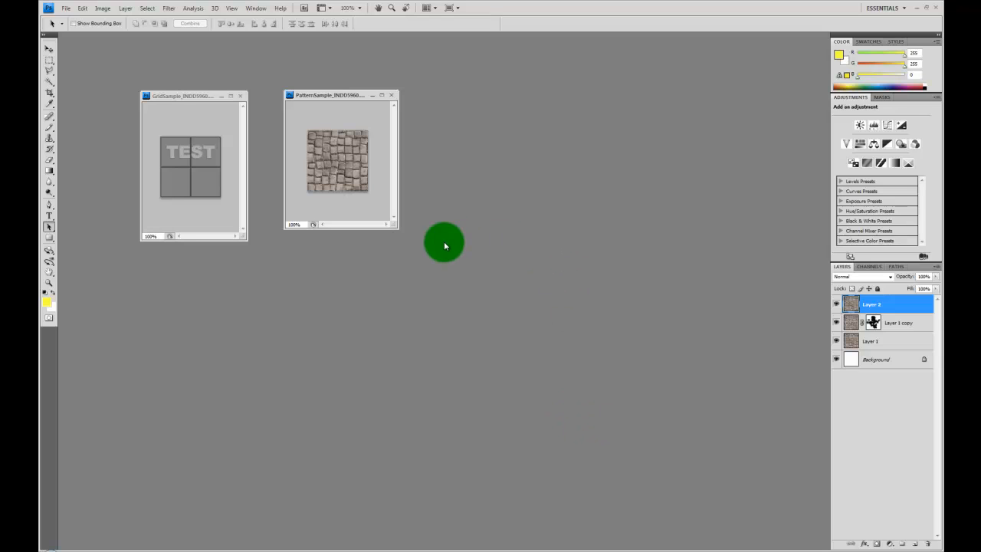
# Step: Drag the PatternSample window right and place the GridSample window beside it
pyautogui.moveTo(340, 95); pyautogui.dragTo(443, 122)
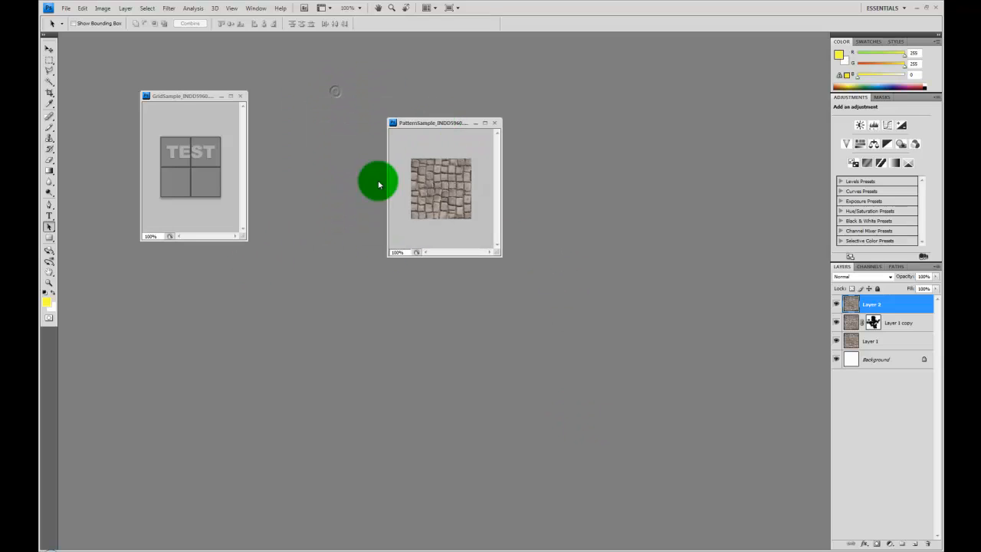
pyautogui.moveTo(191, 99); pyautogui.dragTo(285, 125)
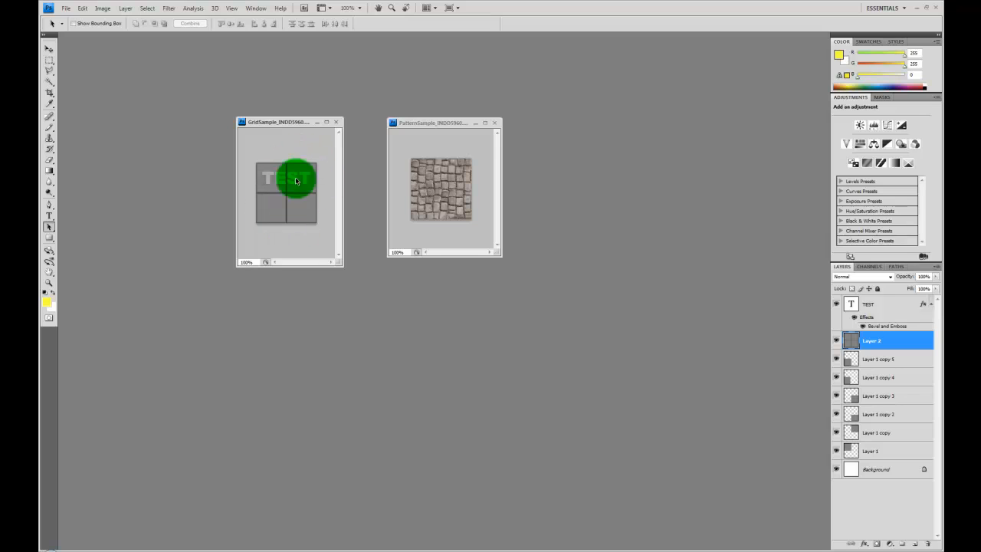
# Step: Verify in Image Size that GridSample is 128 × 128 px, cancel, then activate PatternSample
pyautogui.click(102, 8)
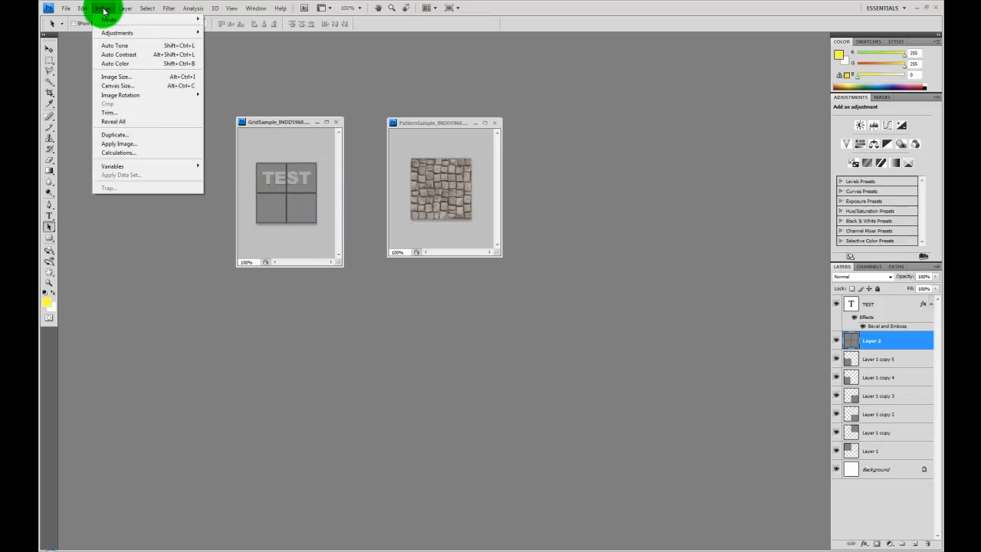
pyautogui.click(137, 77)
pyautogui.moveTo(466, 124); pyautogui.dragTo(369, 233)
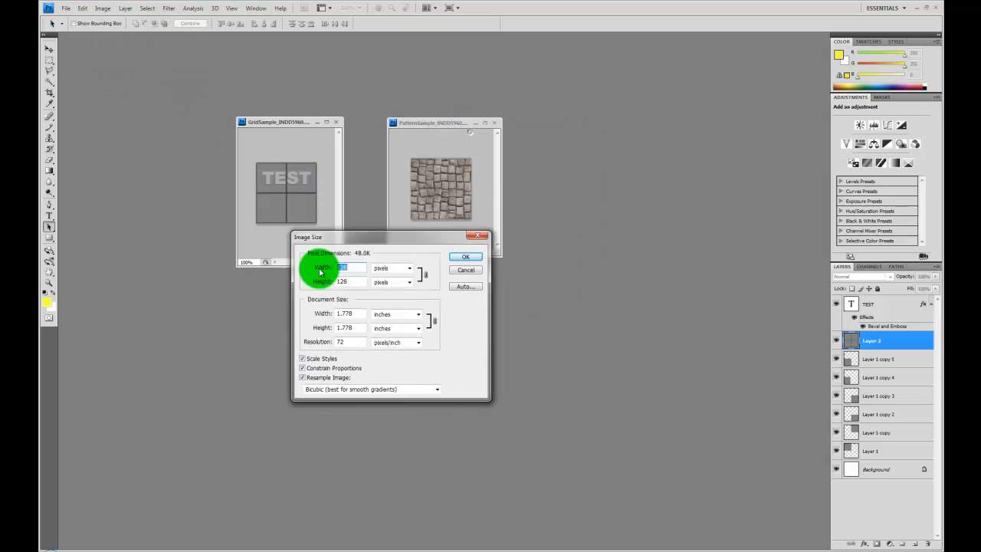
pyautogui.moveTo(321, 272); pyautogui.dragTo(236, 289)
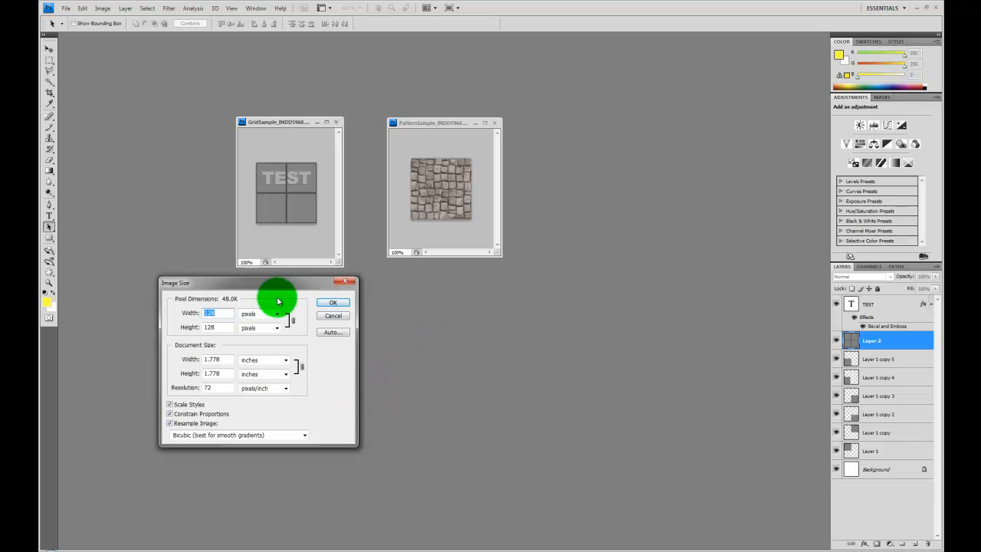
pyautogui.click(336, 320)
pyautogui.click(432, 121)
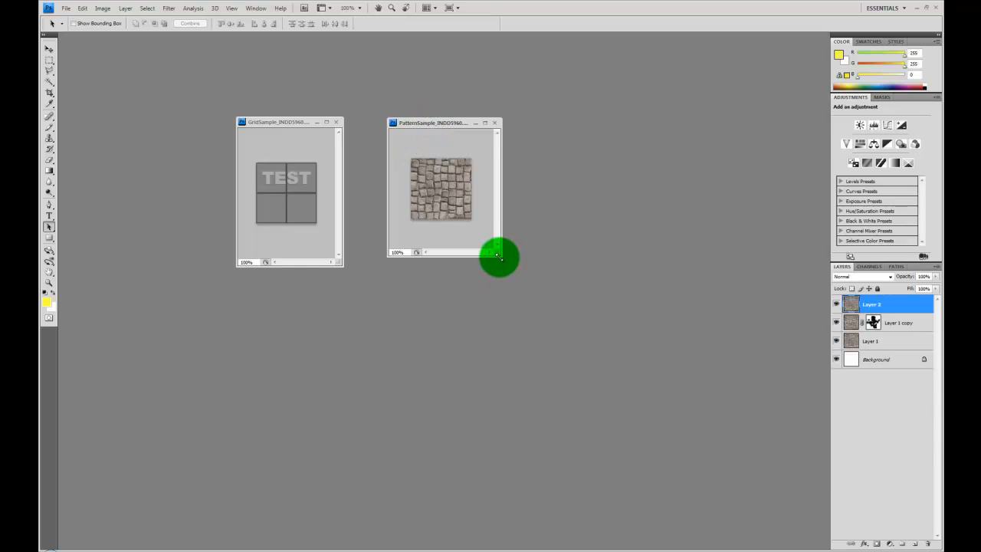
# Step: Enlarge the PatternSample window and review its Layer 1 copy and Layer 2 layers
pyautogui.moveTo(499, 256); pyautogui.dragTo(576, 350)
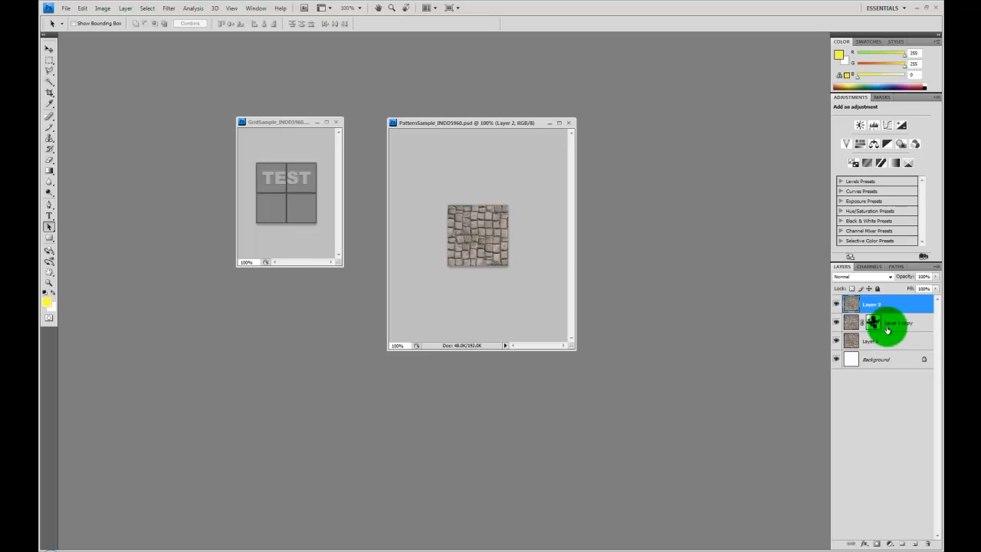
pyautogui.click(915, 322)
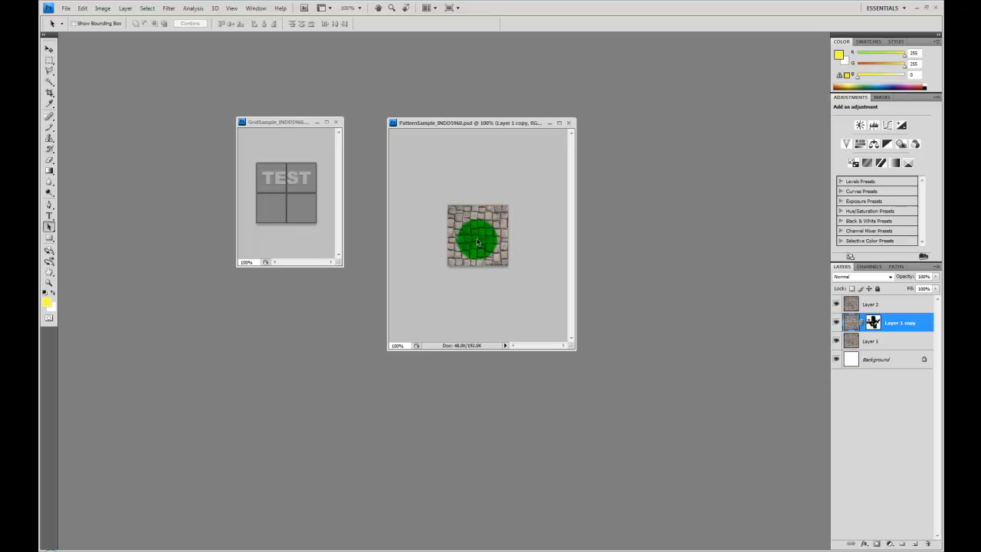
pyautogui.click(888, 304)
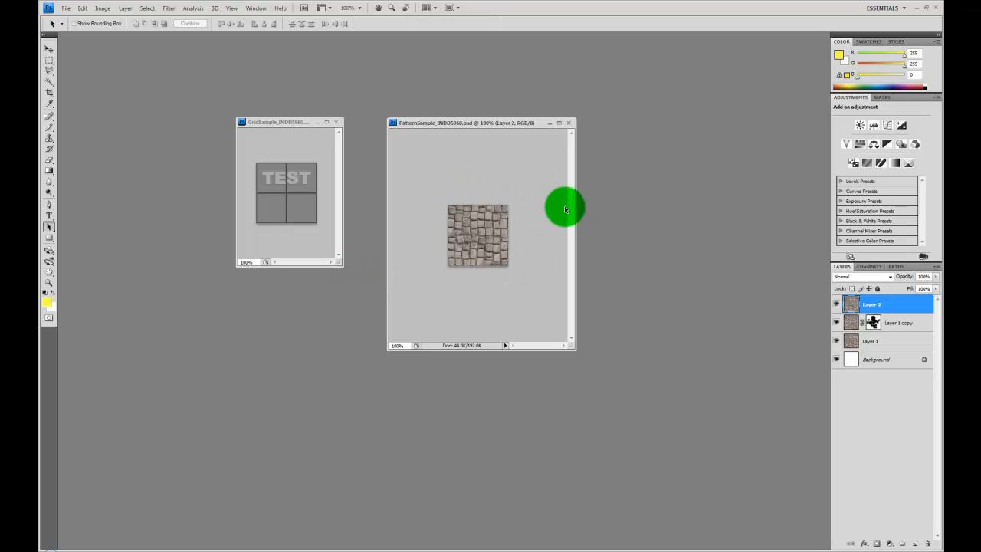
pyautogui.click(65, 9)
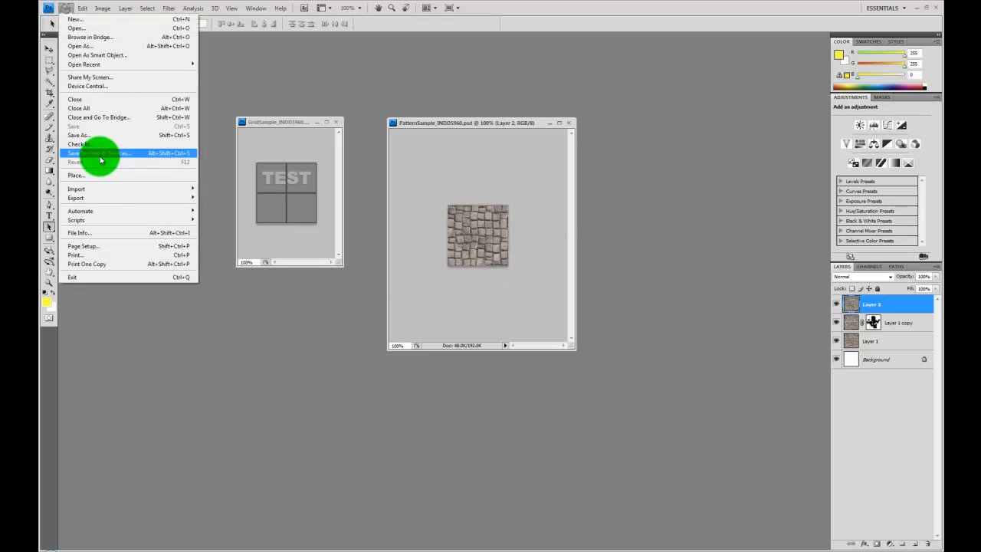
# Step: Start Save As for the pattern and switch the file format to Targa (*.TGA)
pyautogui.click(146, 135)
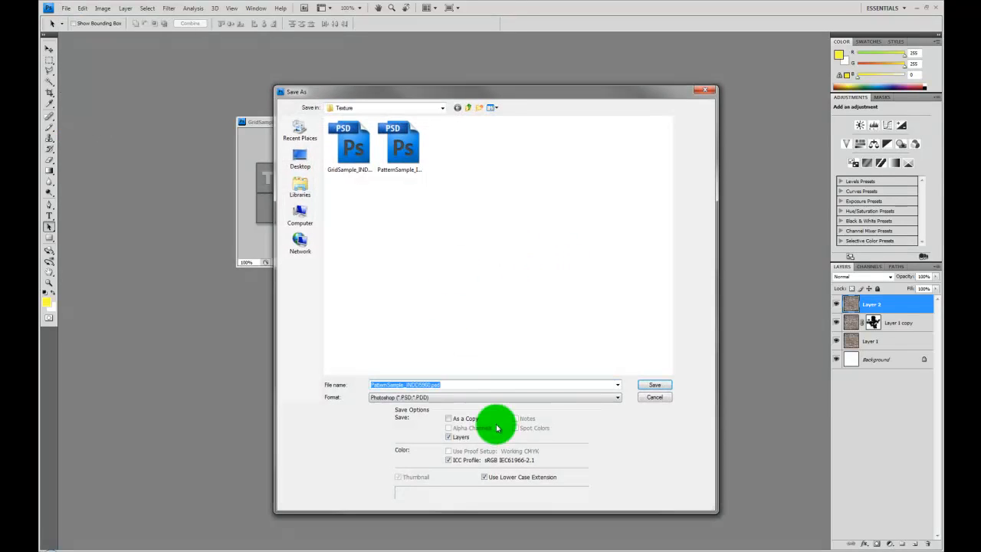
pyautogui.click(527, 398)
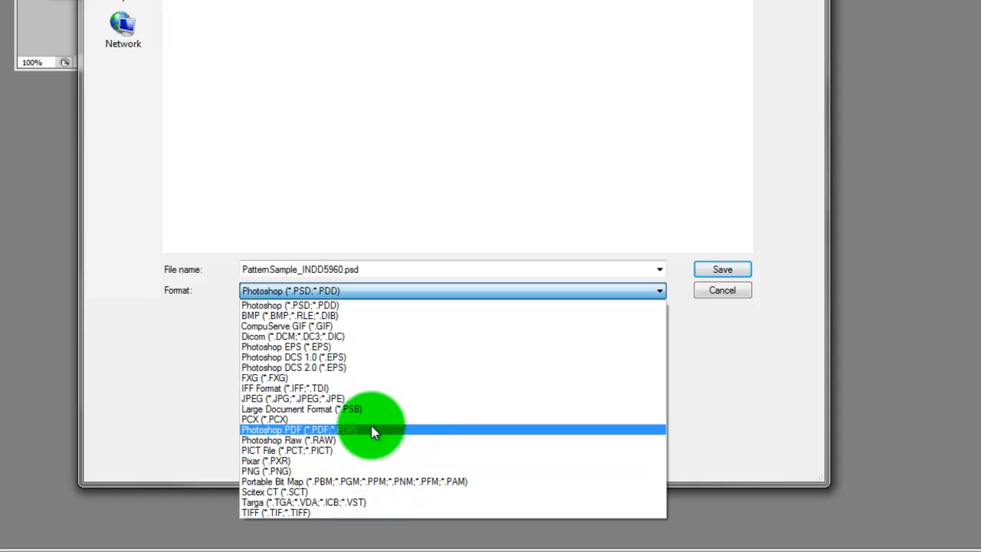
pyautogui.click(367, 502)
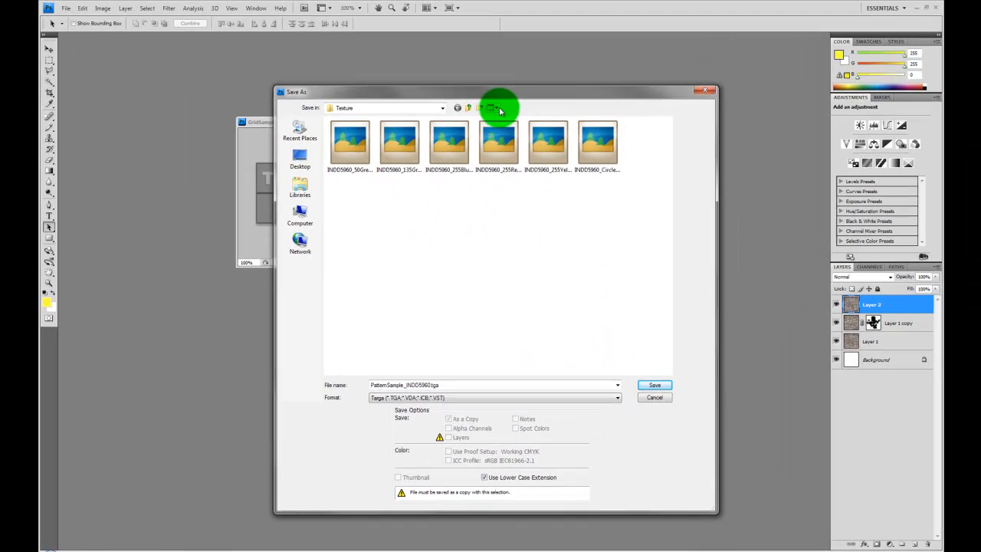
pyautogui.click(493, 107)
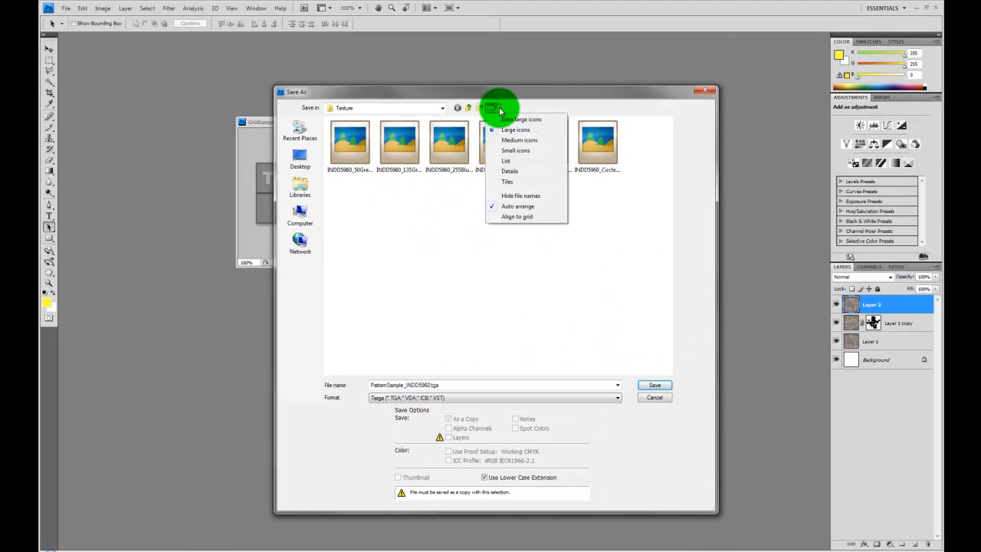
# Step: Show the file list in Details view and save the copy as GridSample_INDD5960.tga
pyautogui.click(527, 176)
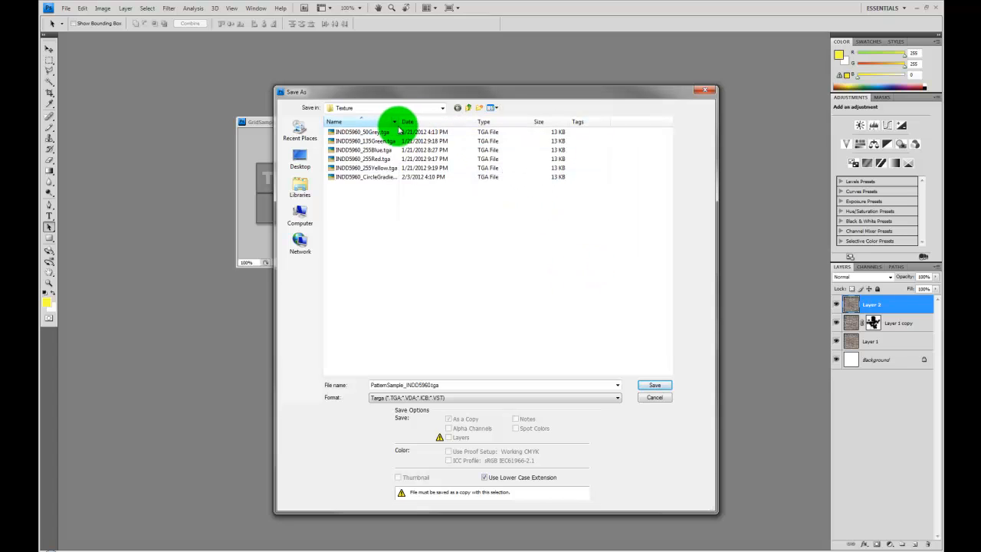
pyautogui.moveTo(398, 122); pyautogui.dragTo(457, 122)
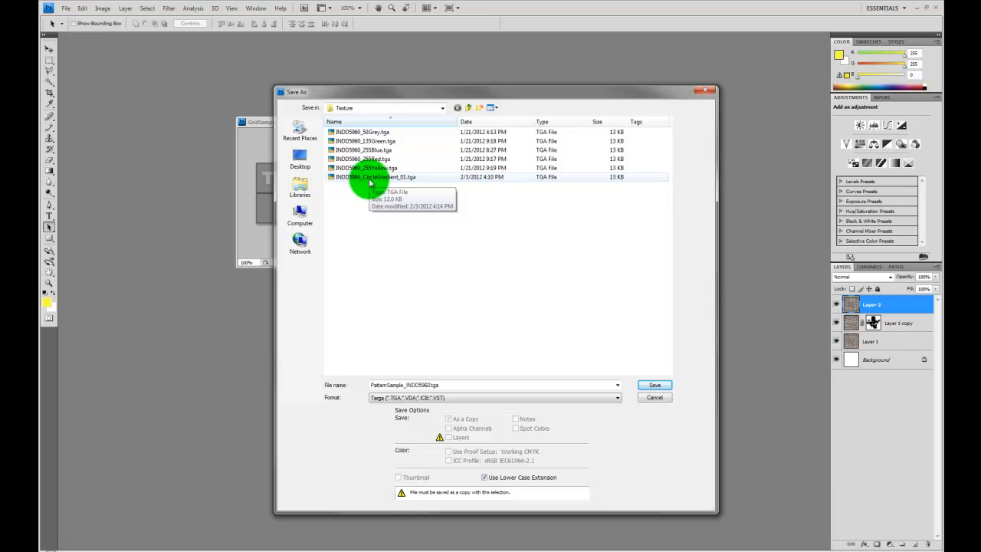
pyautogui.doubleClick(394, 385)
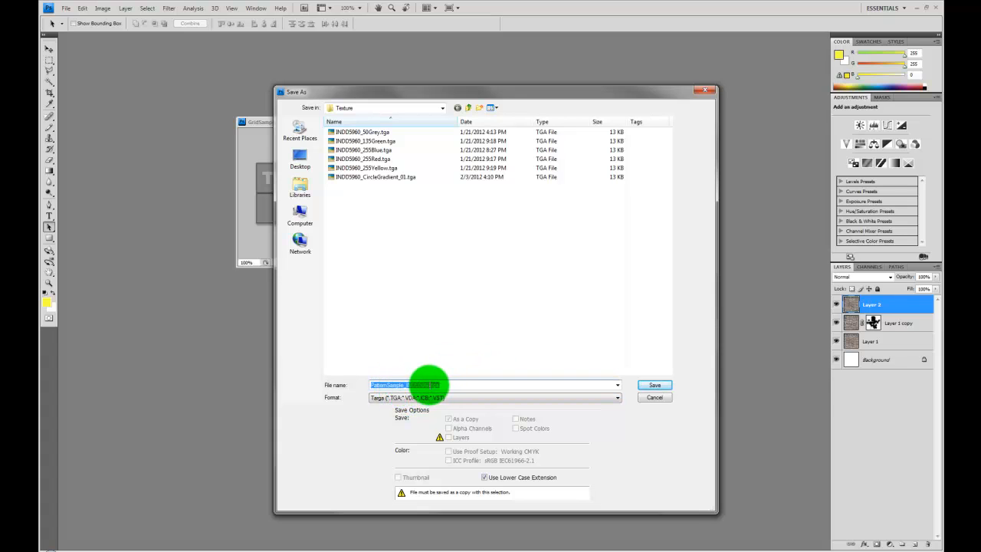
pyautogui.moveTo(404, 385); pyautogui.dragTo(322, 379)
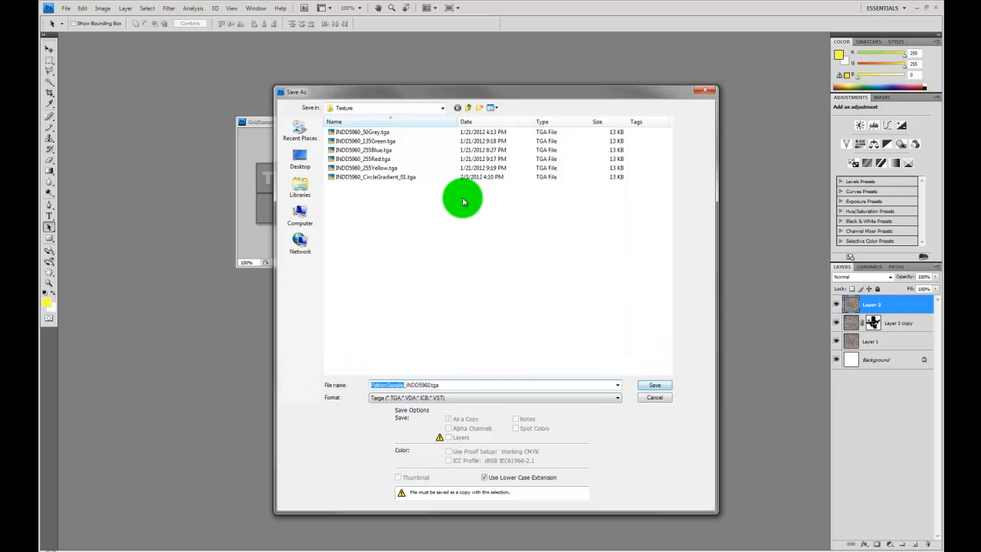
pyautogui.moveTo(361, 92); pyautogui.dragTo(425, 89)
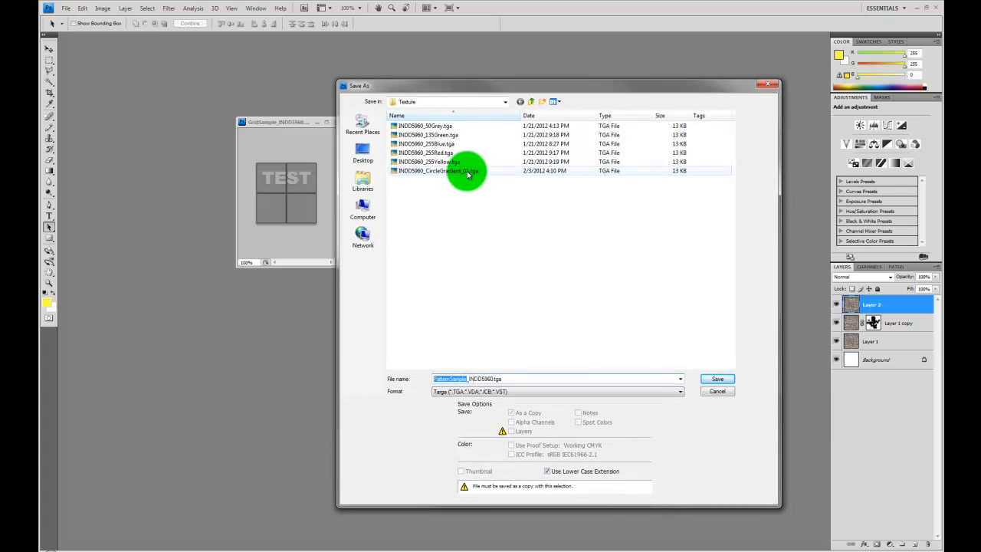
pyautogui.write('Grid')
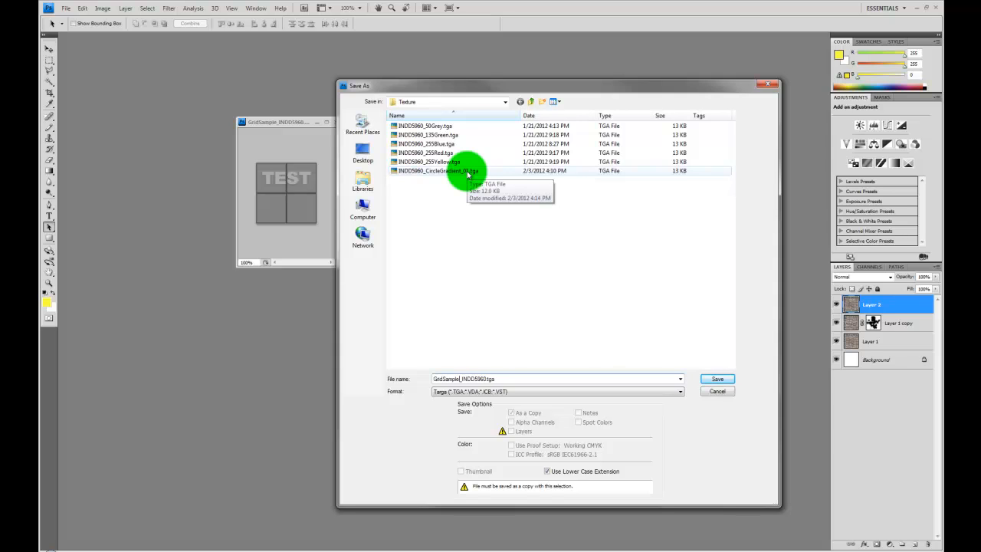
pyautogui.press('Return')
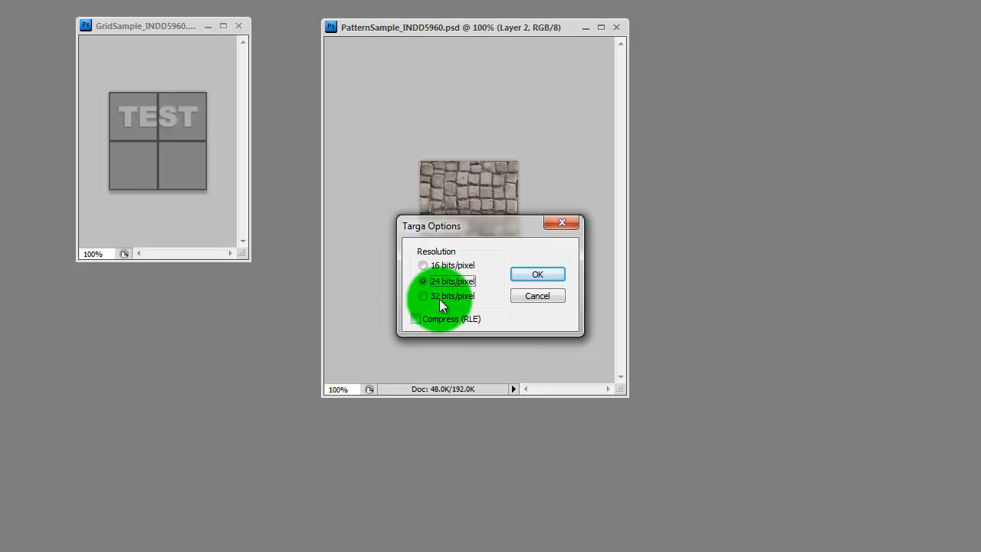
# Step: Finish the Targa save at 24 bits/pixel without RLE compression
pyautogui.click(443, 298)
pyautogui.click(445, 282)
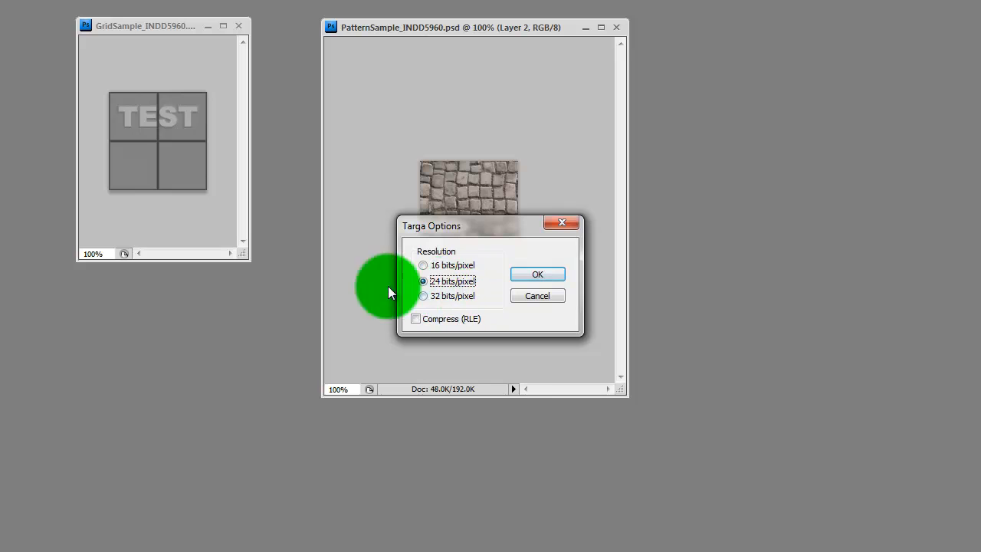
pyautogui.click(554, 276)
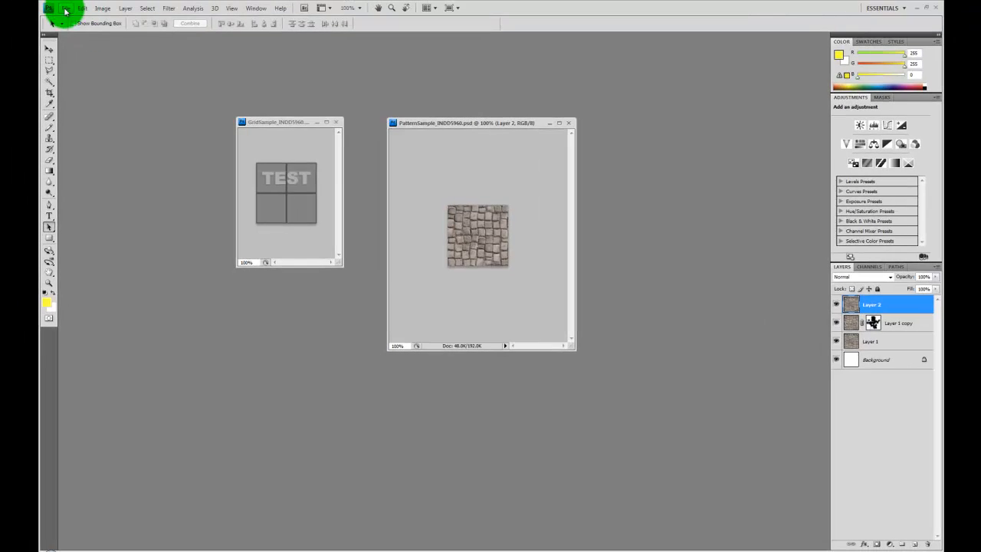
pyautogui.click(65, 8)
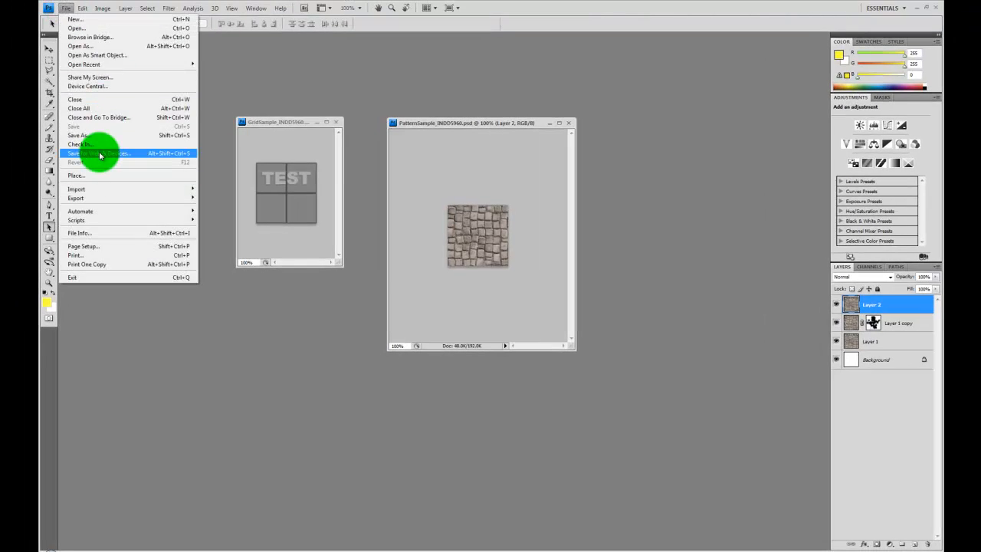
# Step: Save PatternSample as PatternSample_INDD5960.tga, a 24-bit Targa in the Texture folder
pyautogui.click(100, 131)
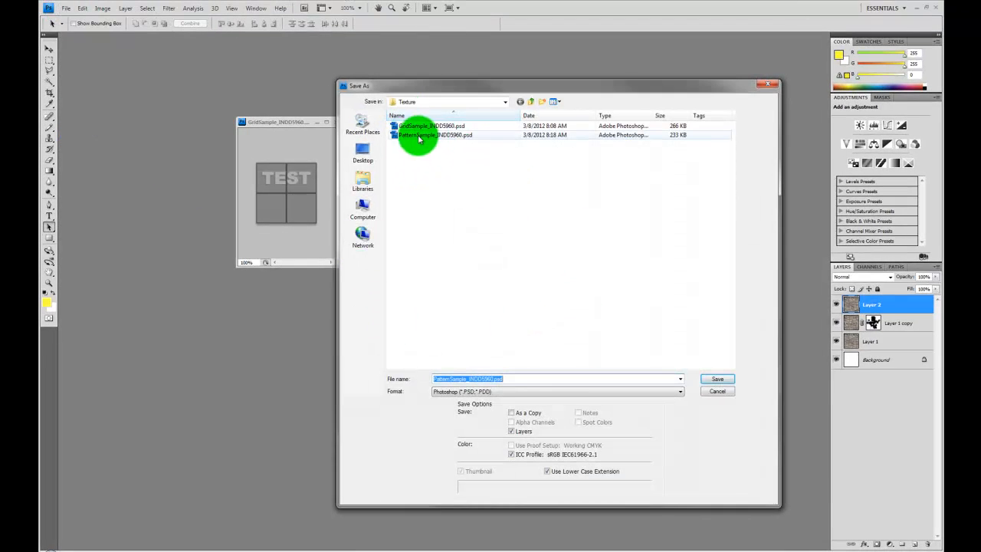
pyautogui.moveTo(399, 87); pyautogui.dragTo(532, 95)
pyautogui.click(550, 143)
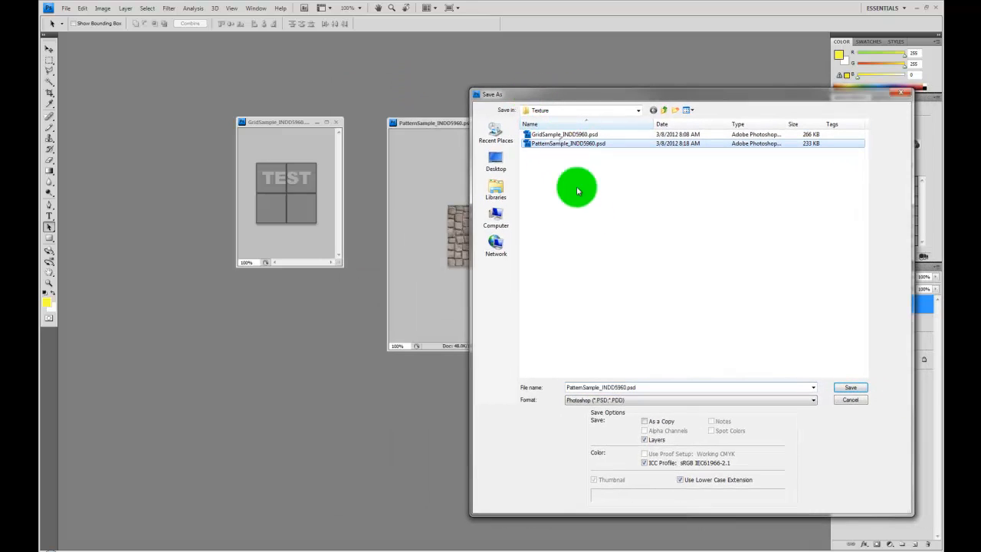
pyautogui.click(648, 400)
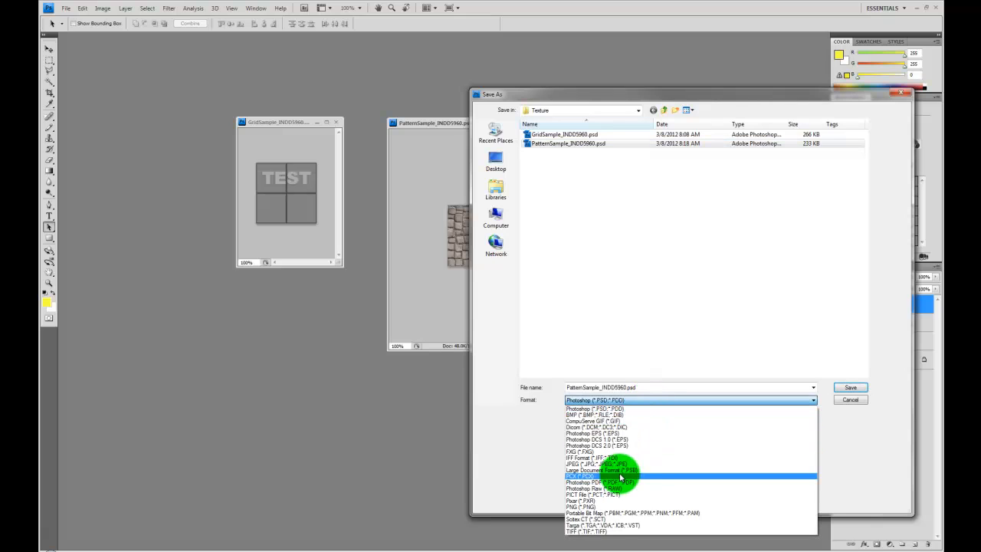
pyautogui.click(601, 526)
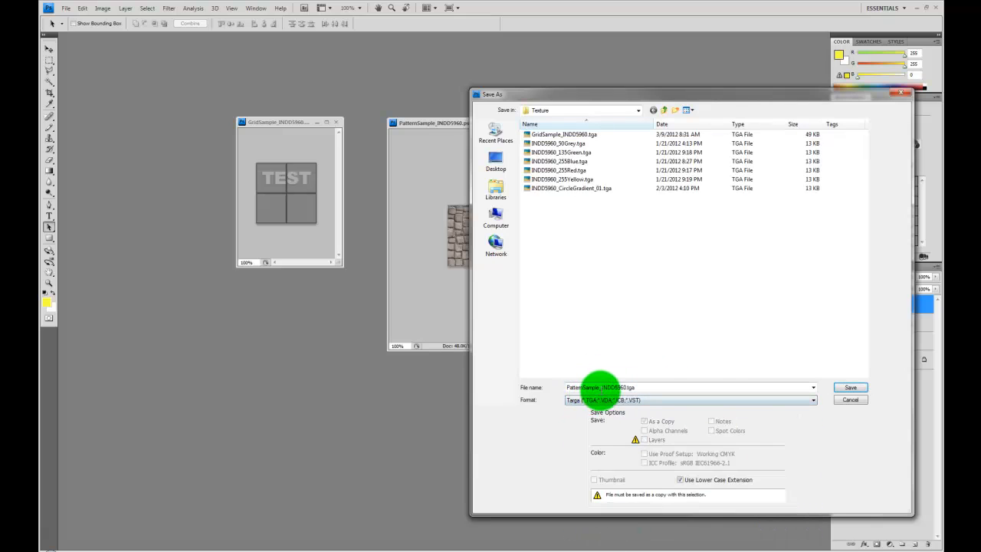
pyautogui.click(849, 388)
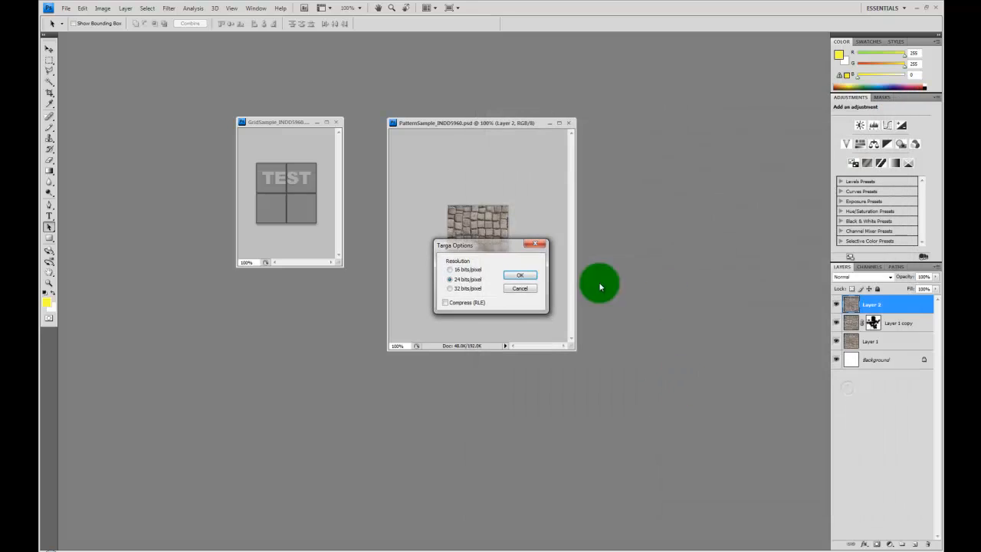
pyautogui.click(519, 275)
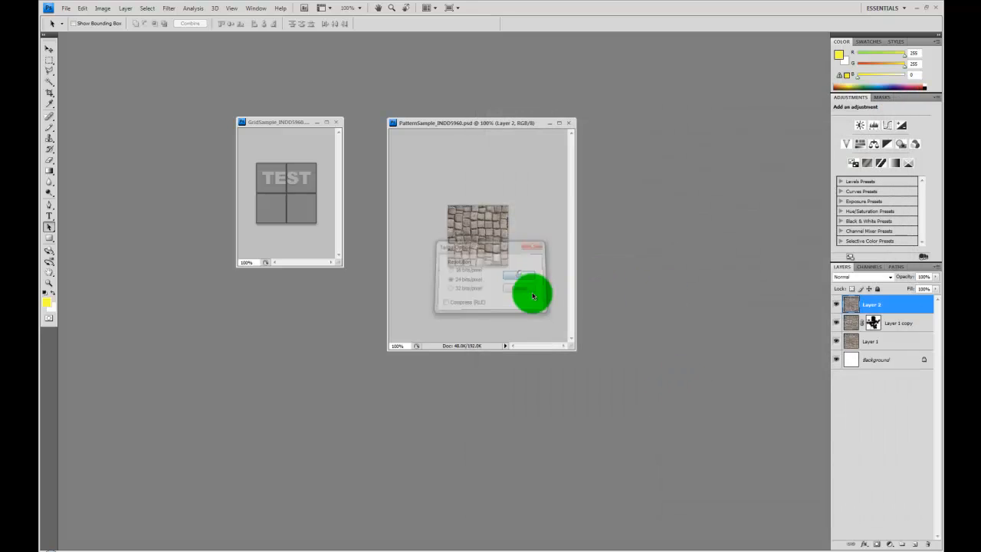
pyautogui.click(282, 123)
# Step: Overwrite GridSample_INDD5960.tga with the TEST grid image as a 24-bit Targa
pyautogui.click(66, 8)
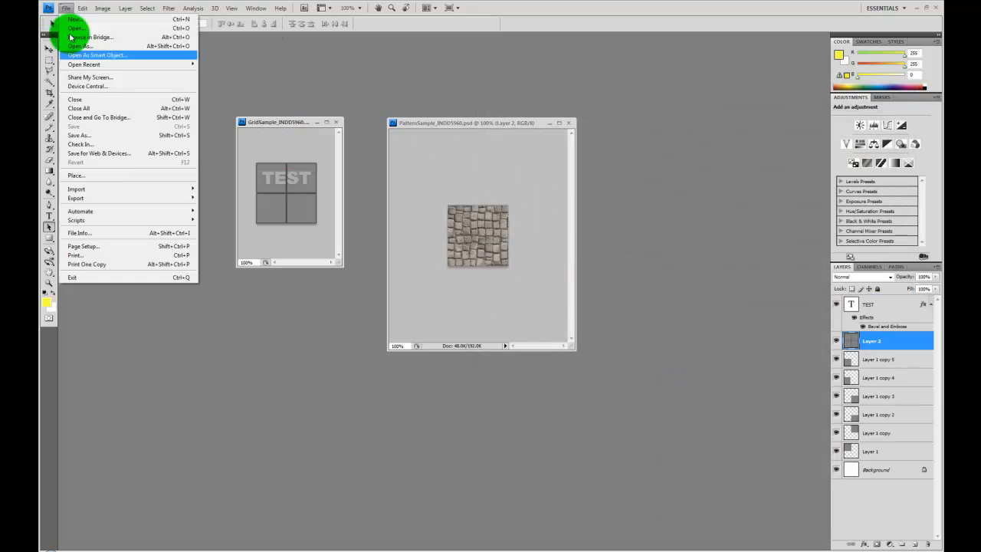
pyautogui.click(100, 135)
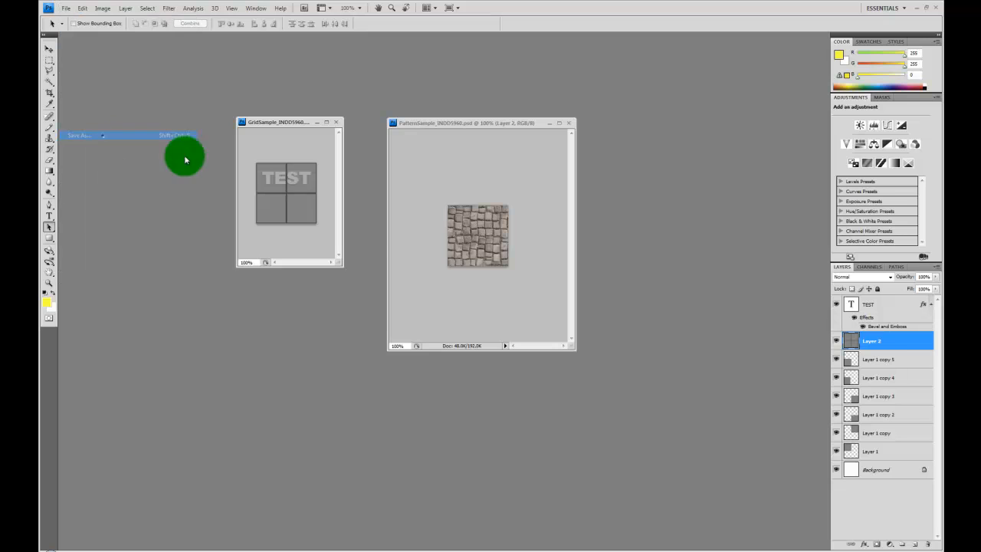
pyautogui.click(657, 400)
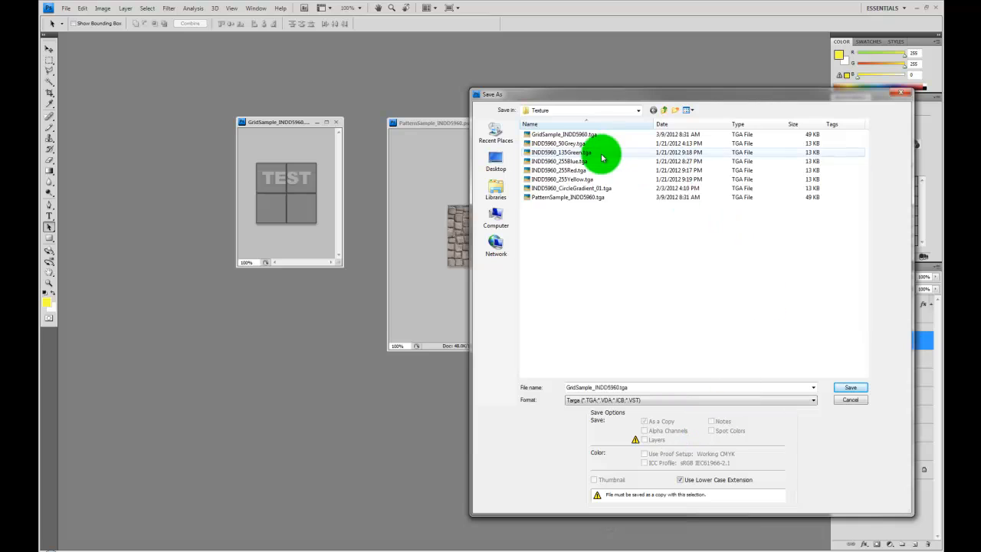
pyautogui.click(573, 135)
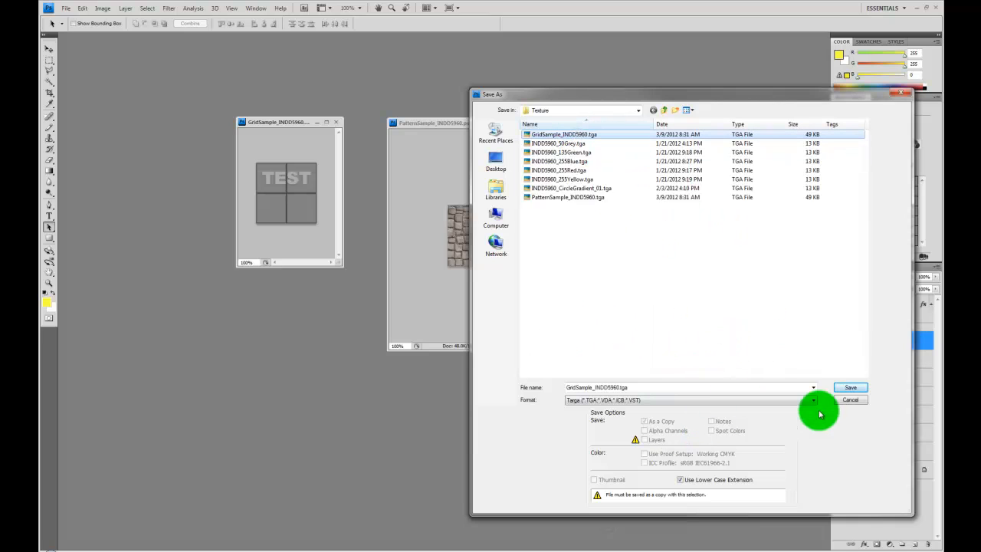
pyautogui.click(849, 388)
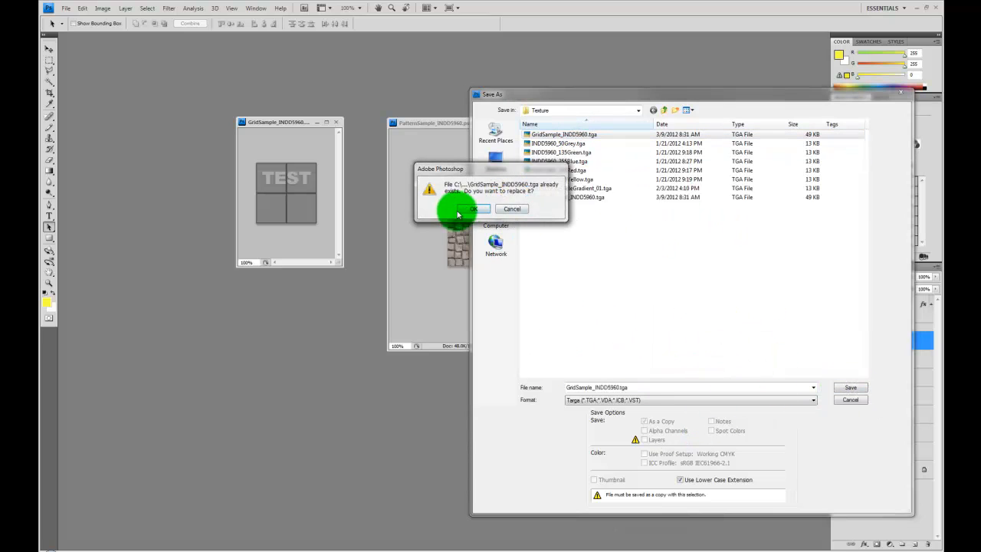
pyautogui.click(475, 209)
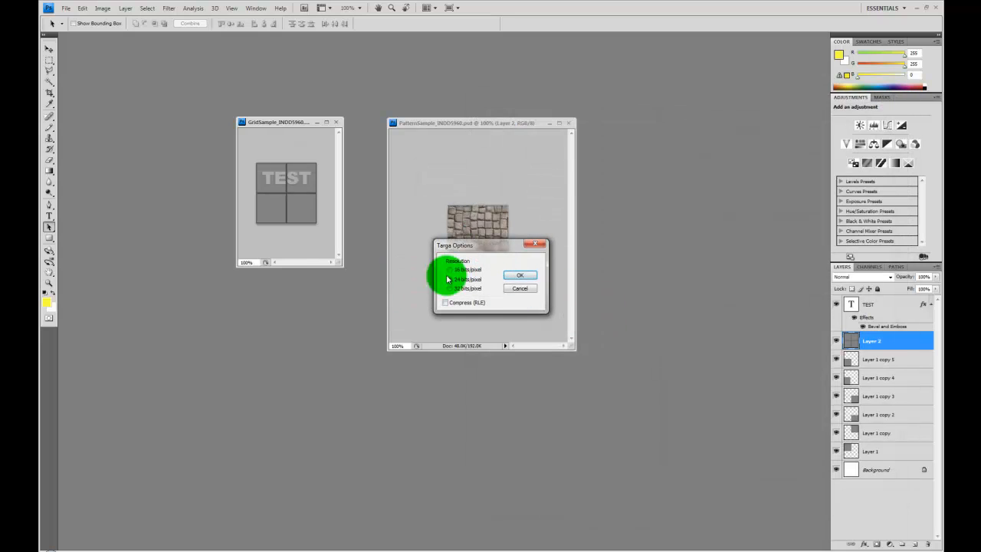
pyautogui.click(520, 274)
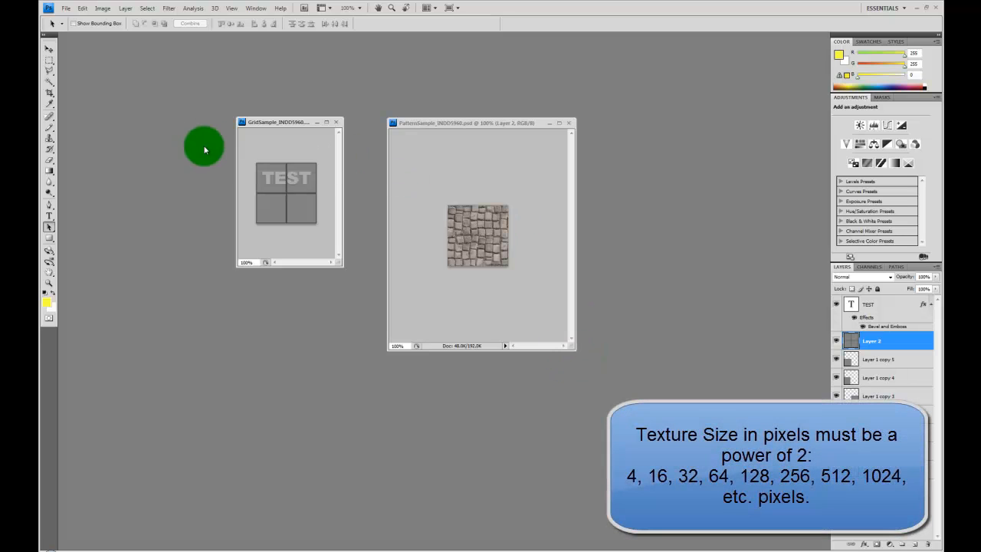
pyautogui.click(102, 8)
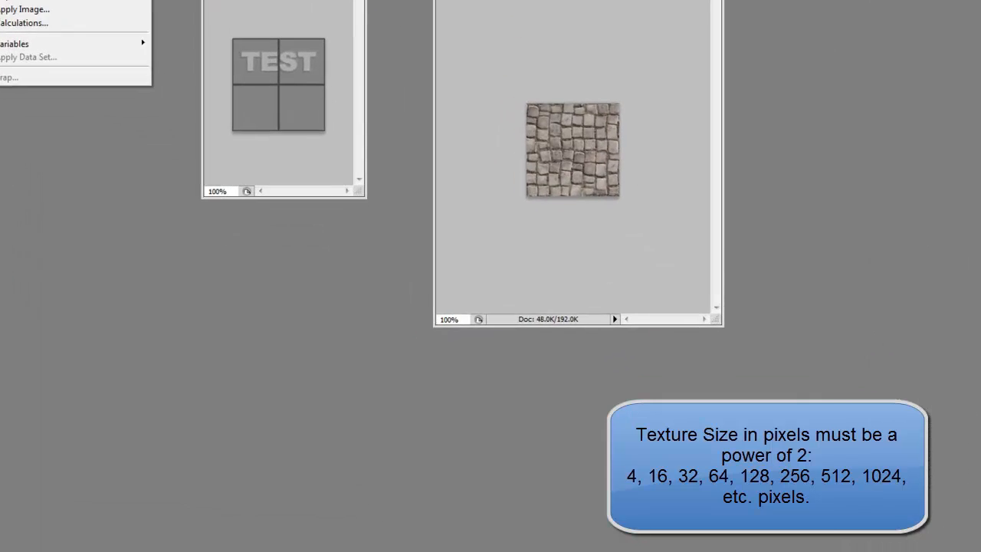
pyautogui.click(104, 56)
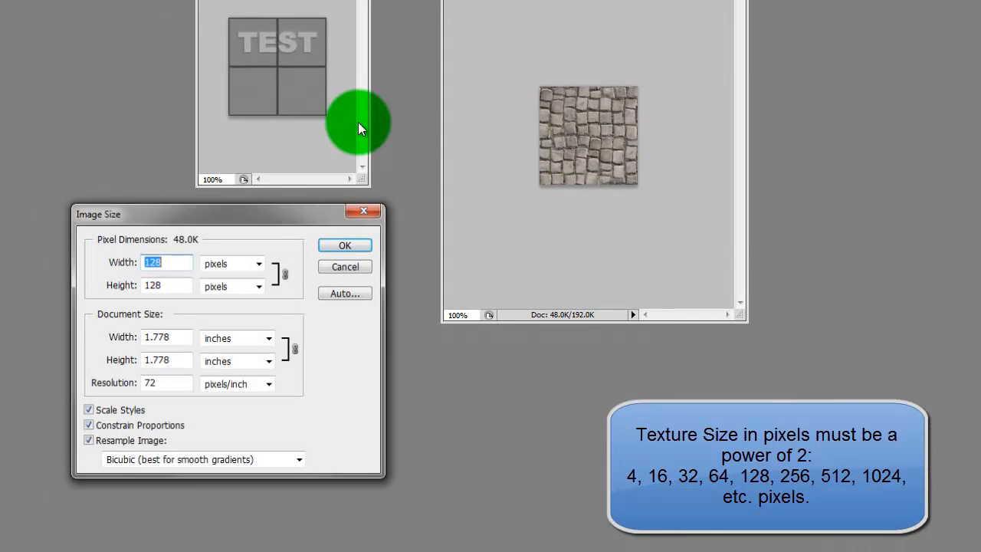
pyautogui.click(171, 270)
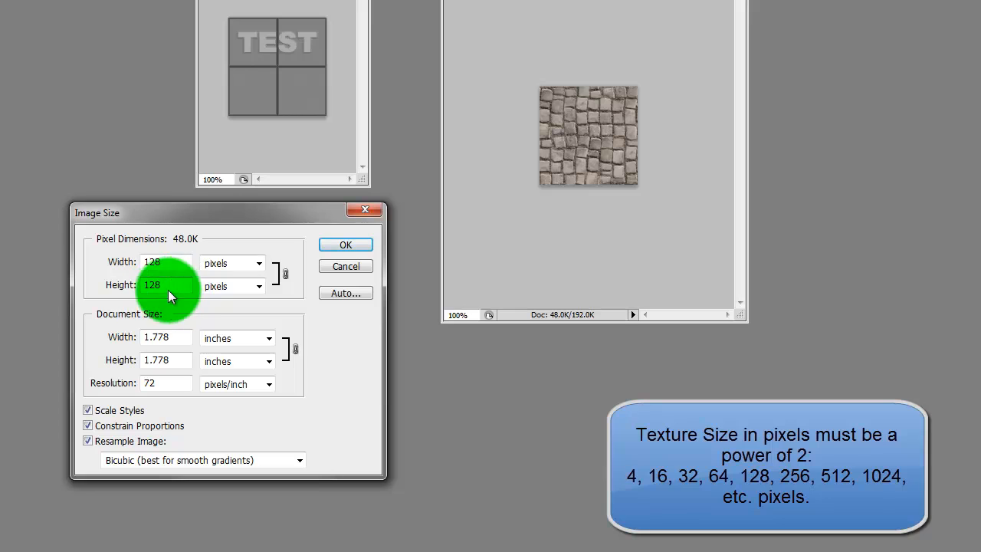
pyautogui.click(164, 284)
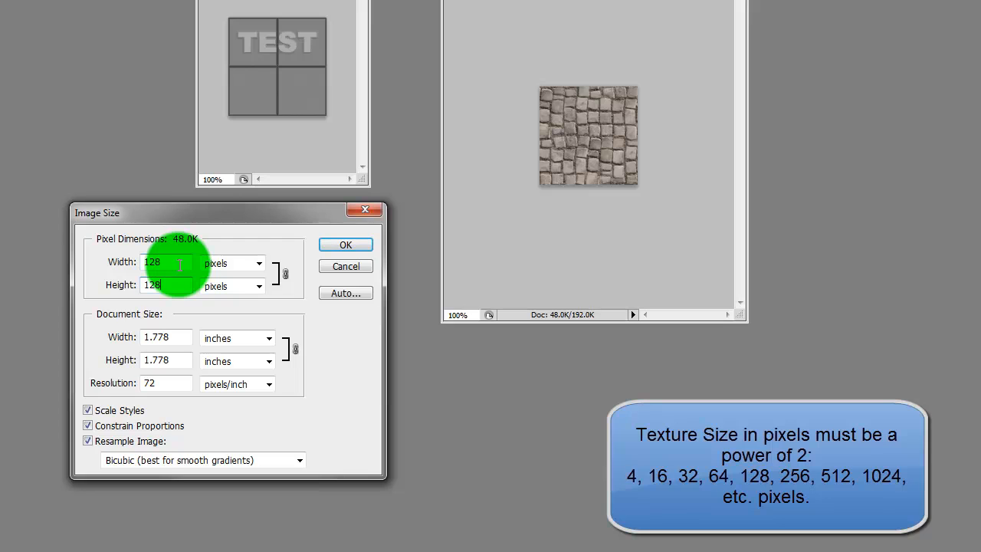
pyautogui.click(89, 259)
pyautogui.write('25')
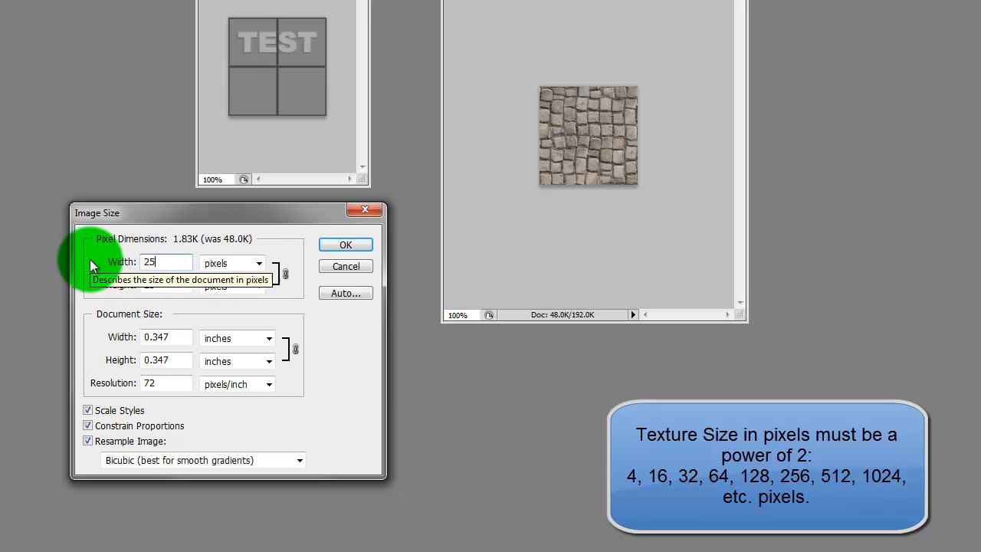
pyautogui.write('6')
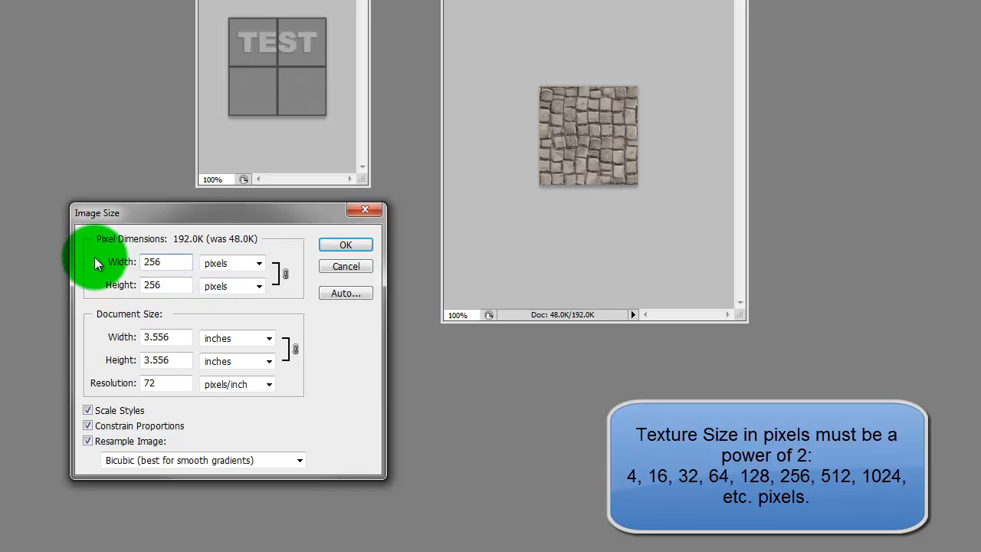
pyautogui.press('BackSpace')
pyautogui.press('BackSpace')
pyautogui.press('BackSpace')
pyautogui.write('512')
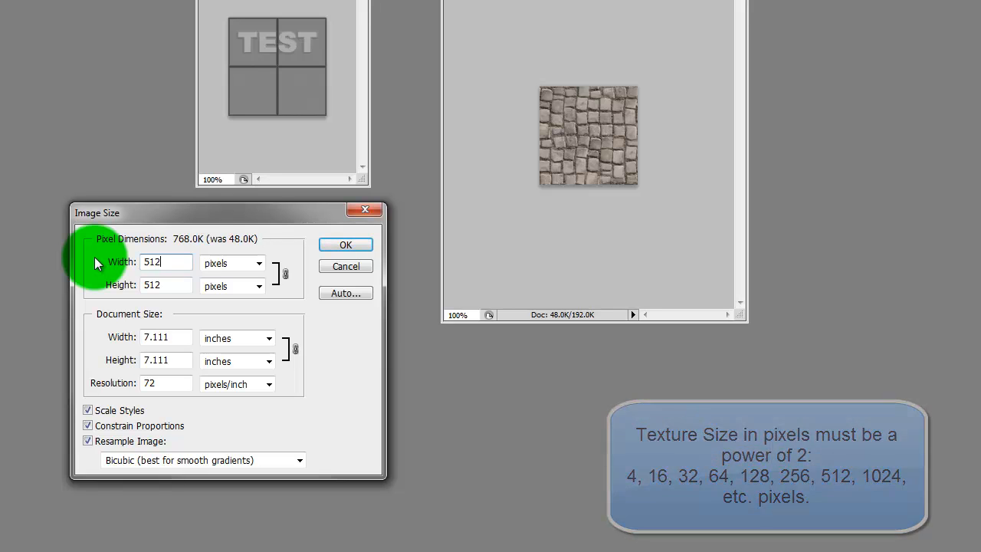
pyautogui.press('BackSpace')
pyautogui.press('BackSpace')
pyautogui.press('BackSpace')
pyautogui.write('1')
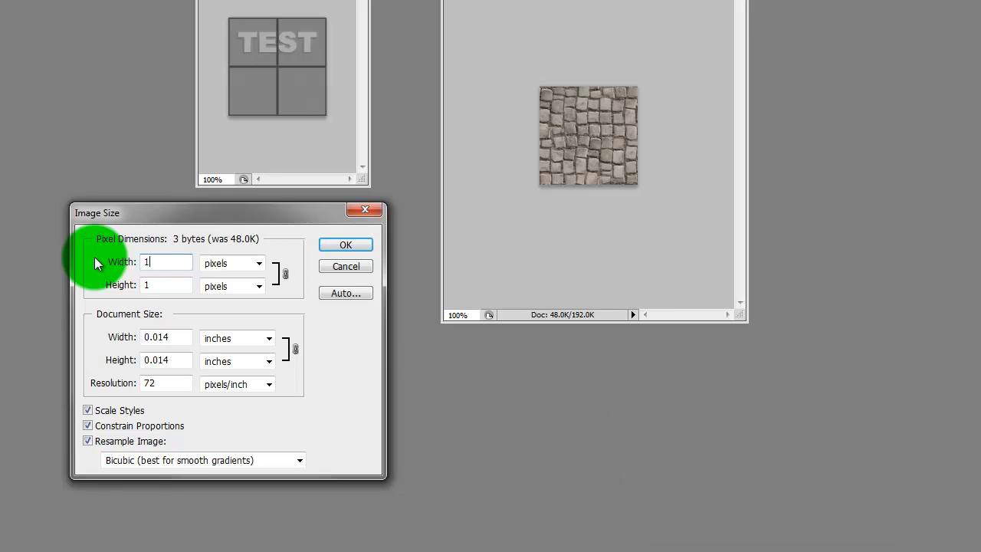
pyautogui.write('024')
pyautogui.press('BackSpace')
pyautogui.press('BackSpace')
pyautogui.press('BackSpace')
pyautogui.press('BackSpace')
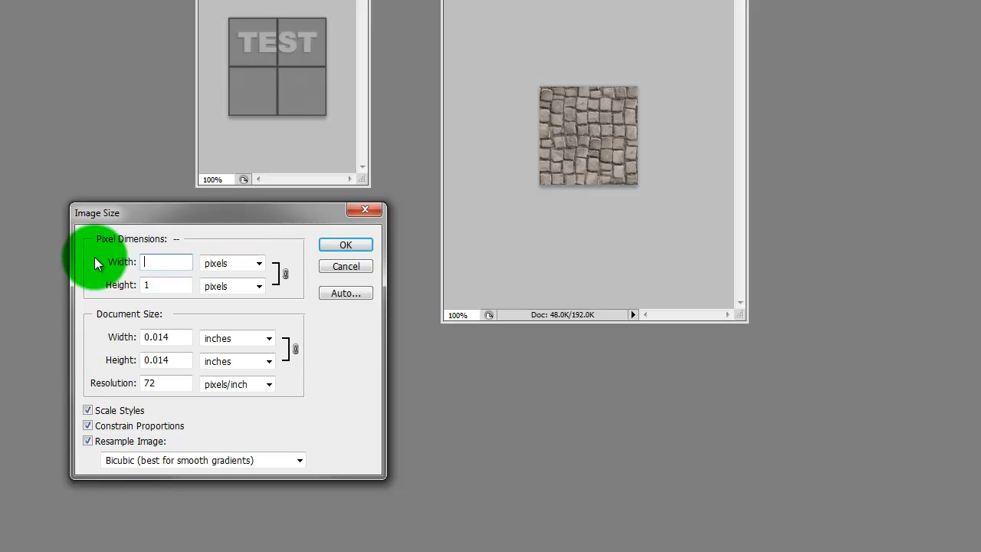
pyautogui.write('2048')
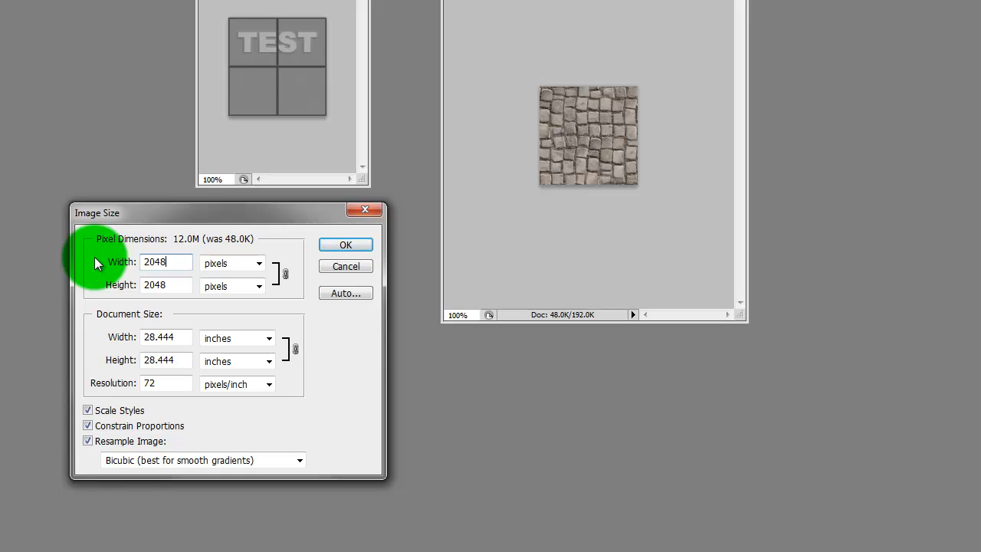
pyautogui.press('BackSpace')
pyautogui.press('BackSpace')
pyautogui.press('BackSpace')
pyautogui.press('BackSpace')
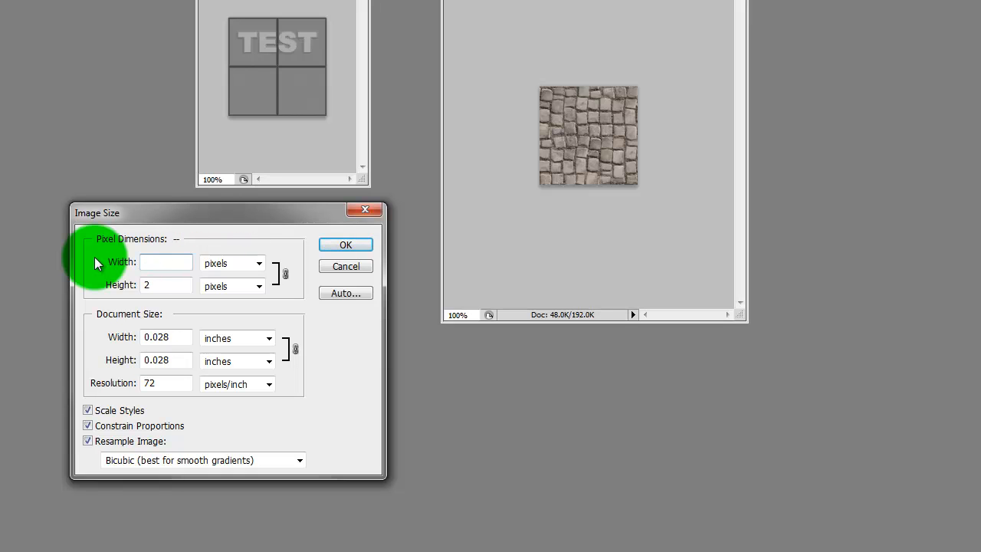
pyautogui.write('4096')
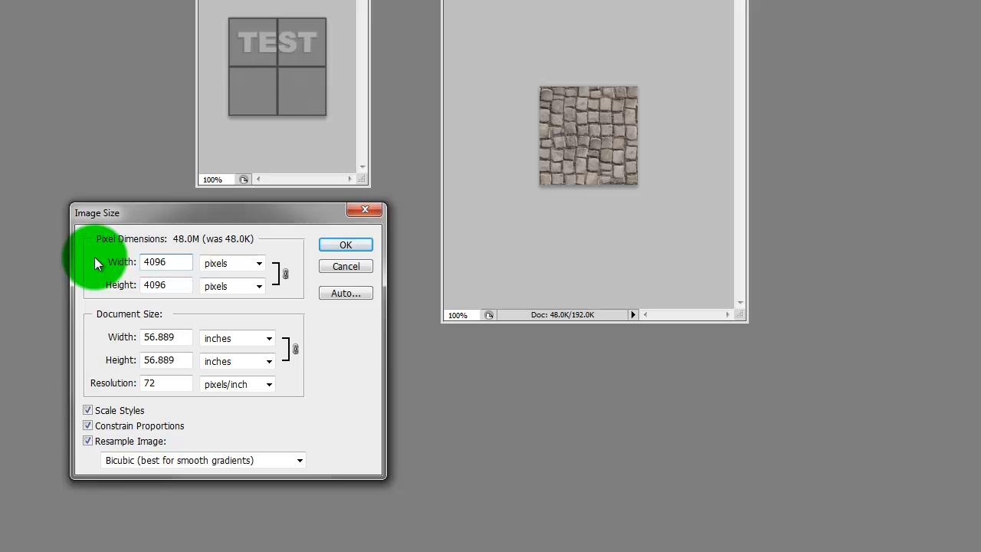
pyautogui.press('BackSpace')
pyautogui.press('BackSpace')
pyautogui.press('BackSpace')
pyautogui.press('BackSpace')
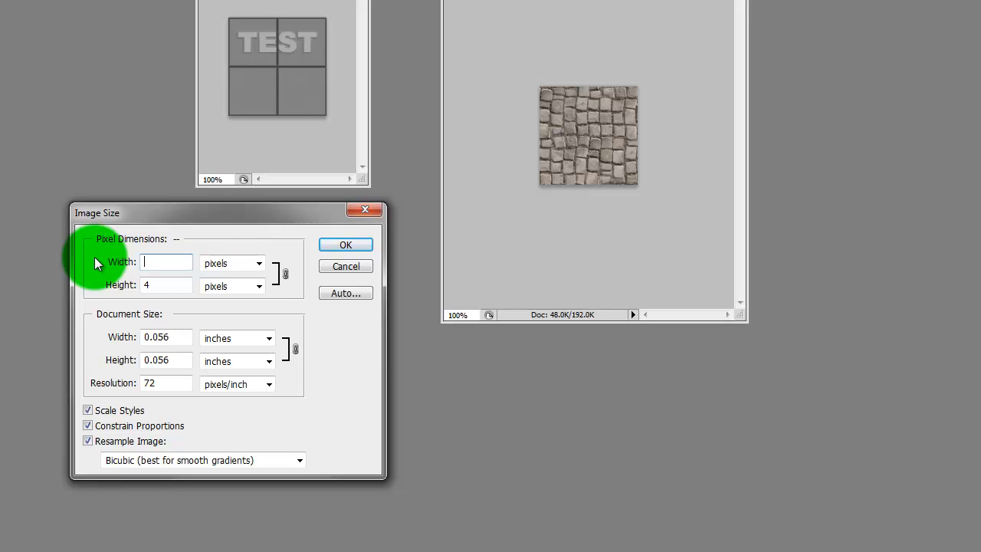
pyautogui.write('128')
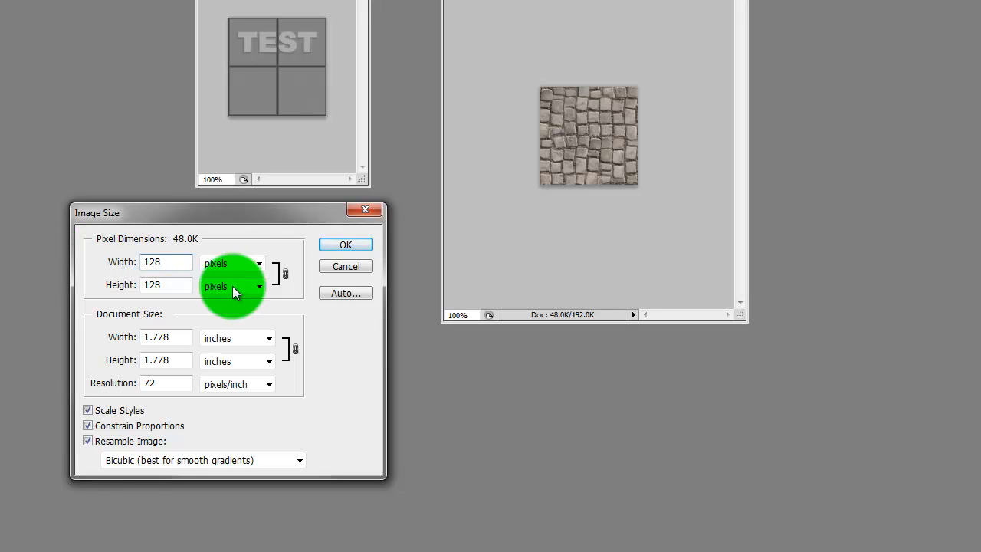
pyautogui.click(115, 426)
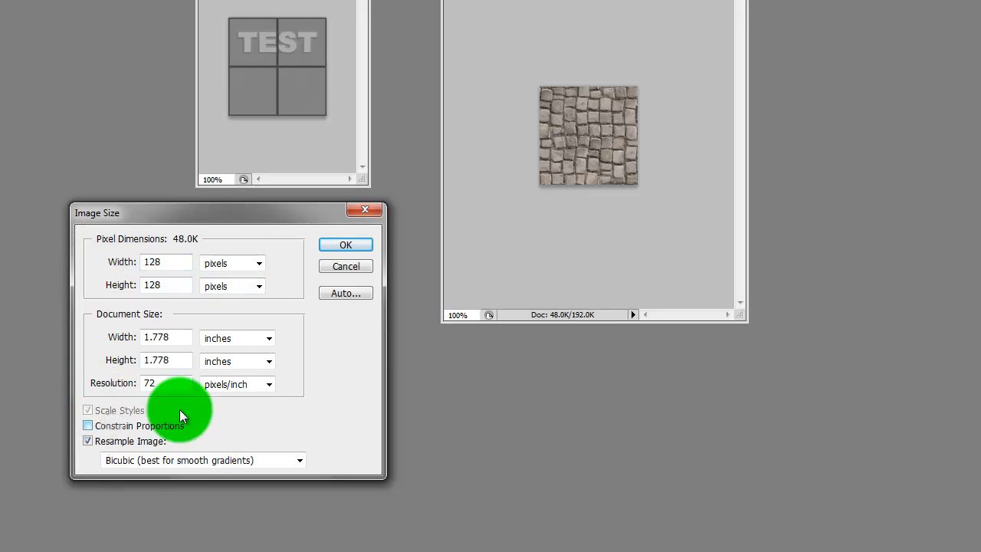
pyautogui.doubleClick(161, 284)
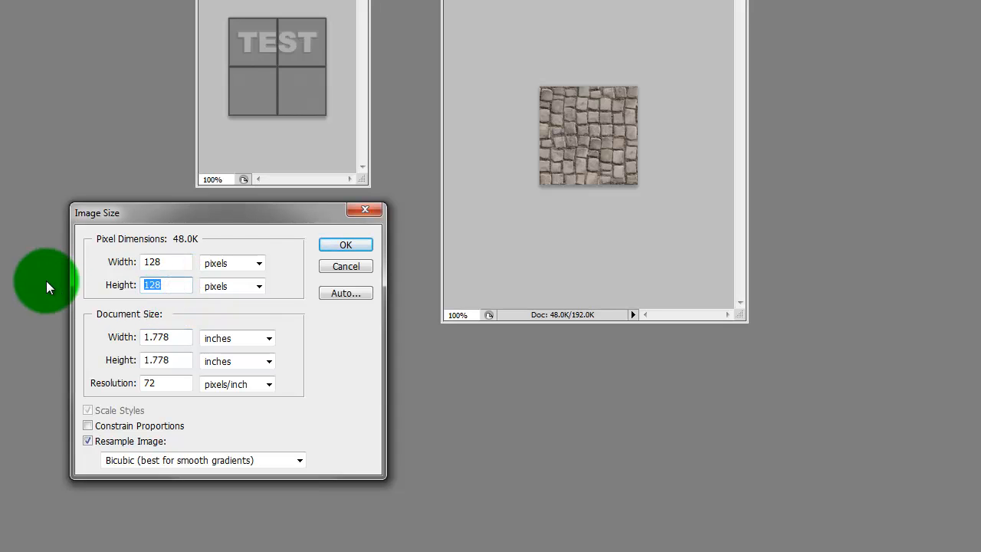
pyautogui.write('256')
pyautogui.press('BackSpace')
pyautogui.press('BackSpace')
pyautogui.press('BackSpace')
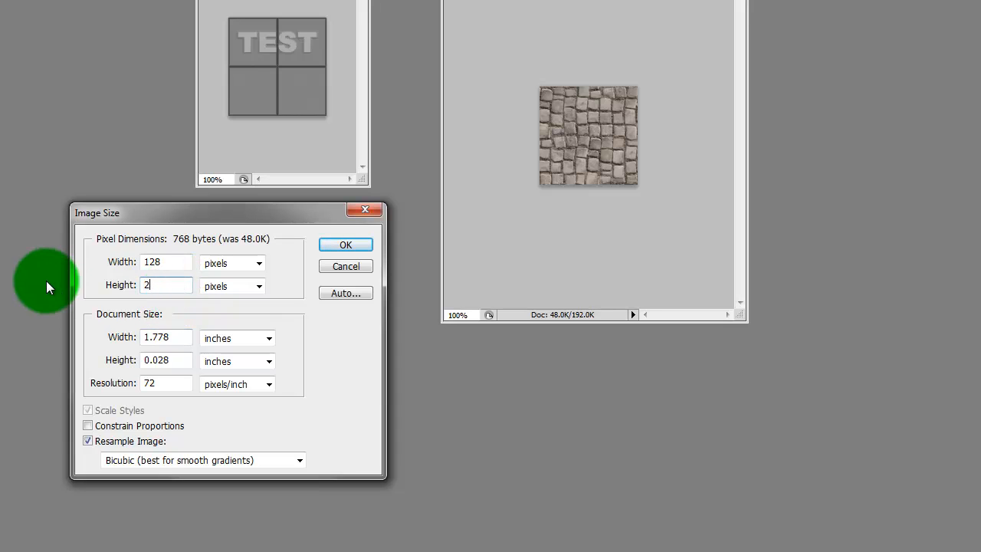
pyautogui.write('1024')
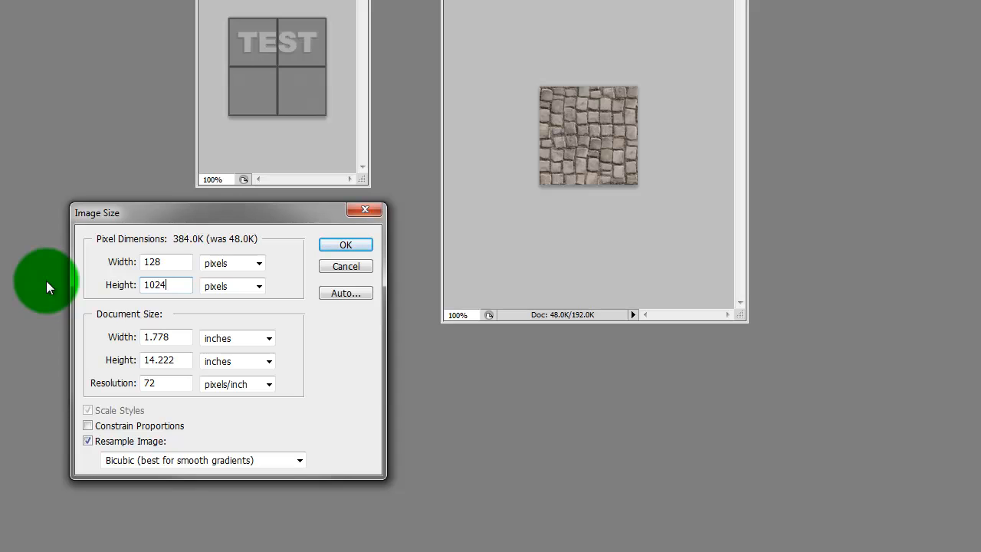
pyautogui.press('BackSpace')
pyautogui.press('BackSpace')
pyautogui.press('BackSpace')
pyautogui.press('BackSpace')
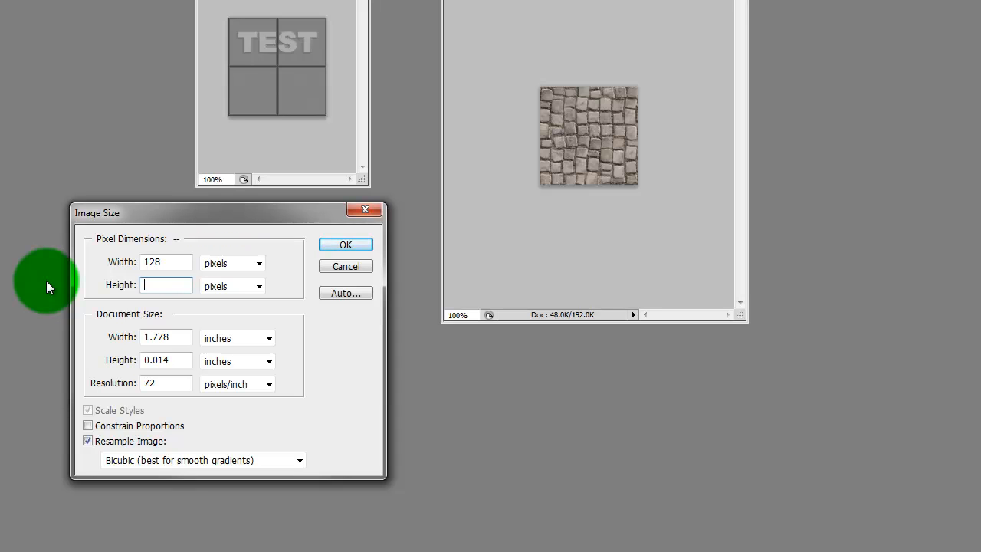
pyautogui.click(349, 266)
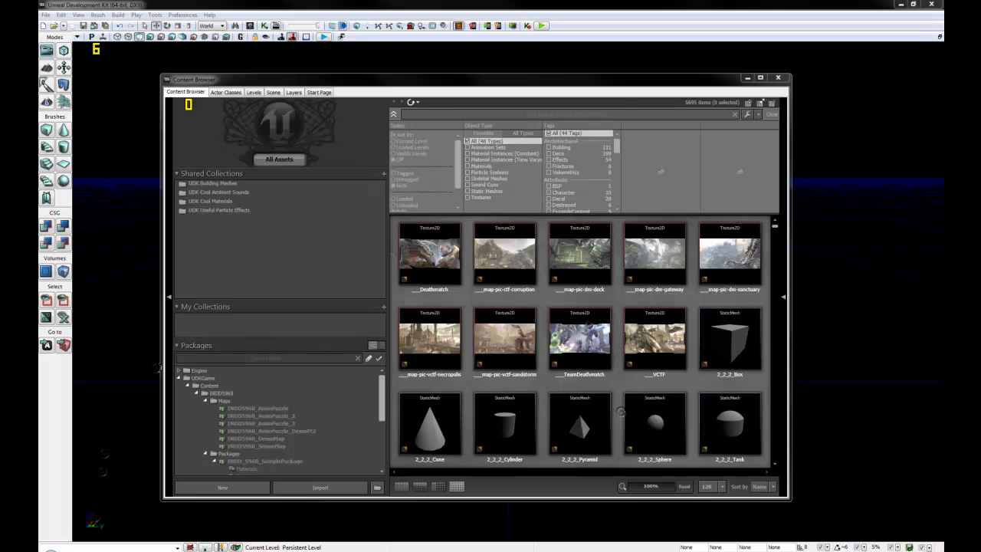
pyautogui.click(274, 240)
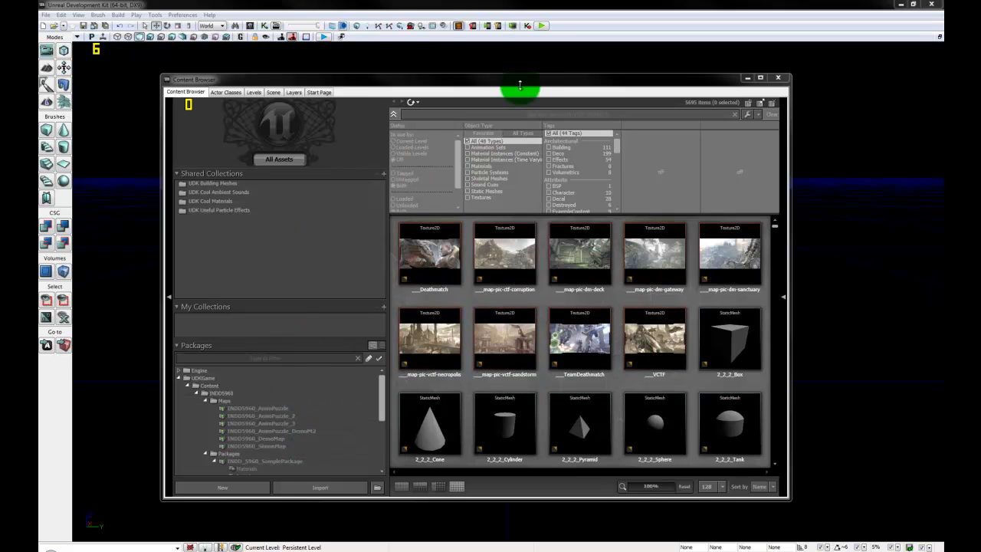
pyautogui.moveTo(536, 80); pyautogui.dragTo(613, 62)
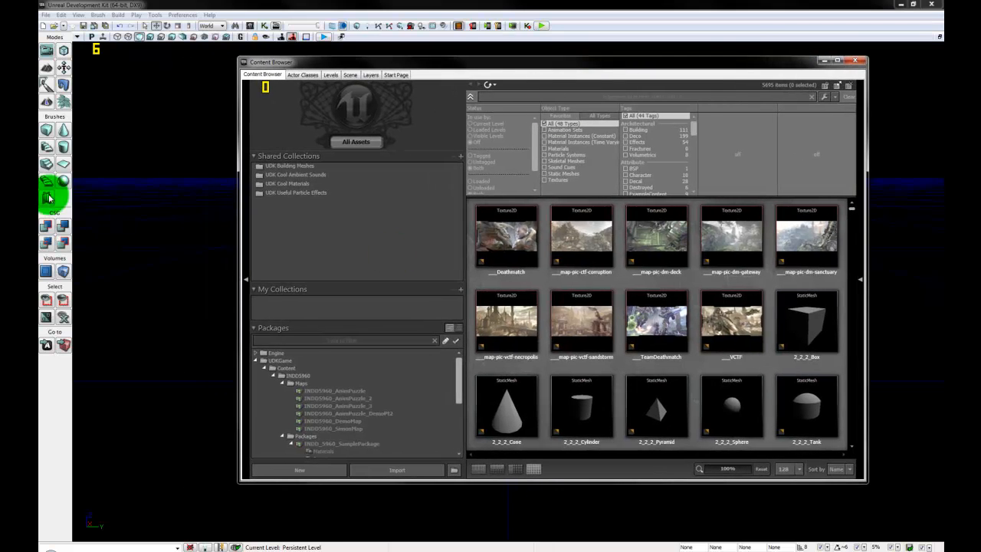
pyautogui.click(84, 222)
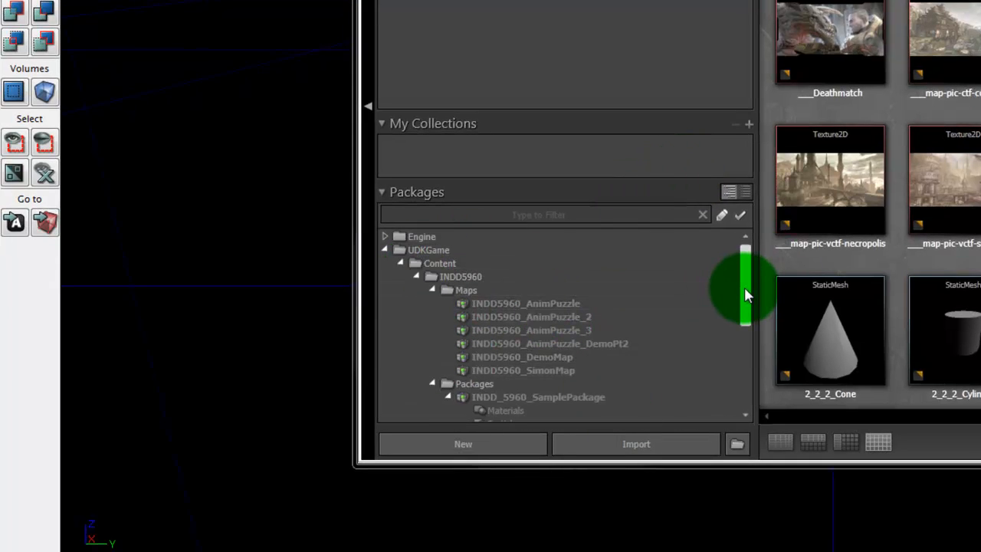
# Step: Start a new asset and set its package to the user's own INDD5960 package name
pyautogui.click(478, 455)
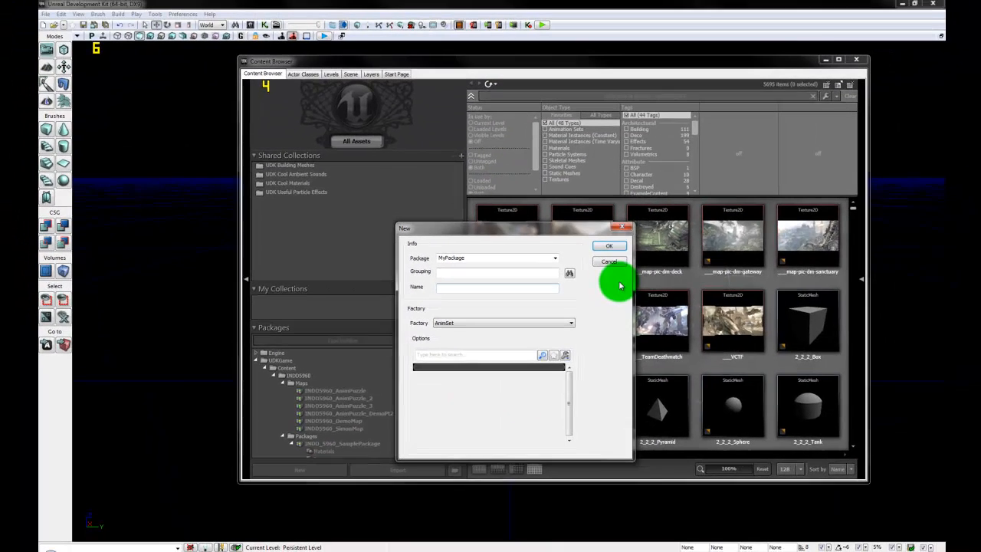
pyautogui.moveTo(469, 258); pyautogui.dragTo(408, 258)
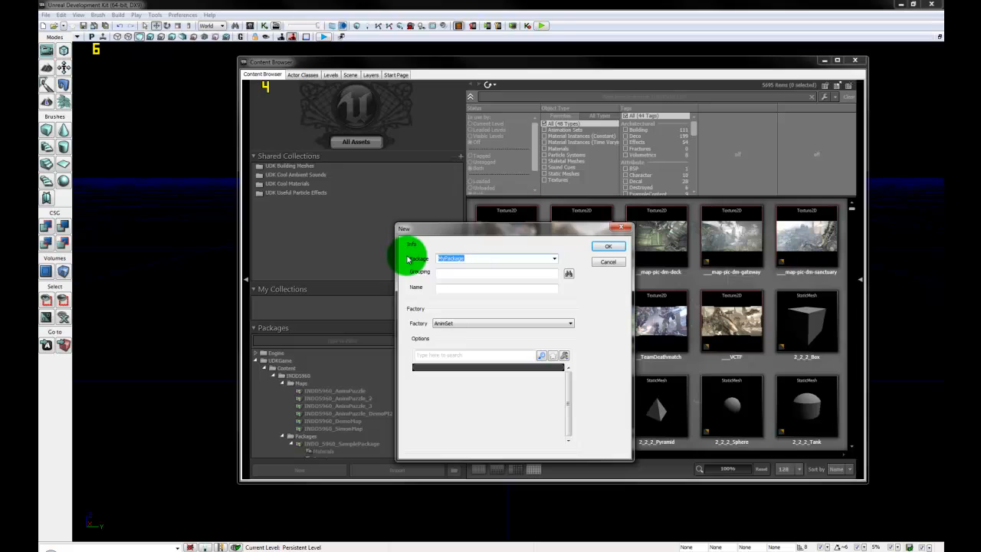
pyautogui.write('MyProject_')
pyautogui.write('INDO5960')
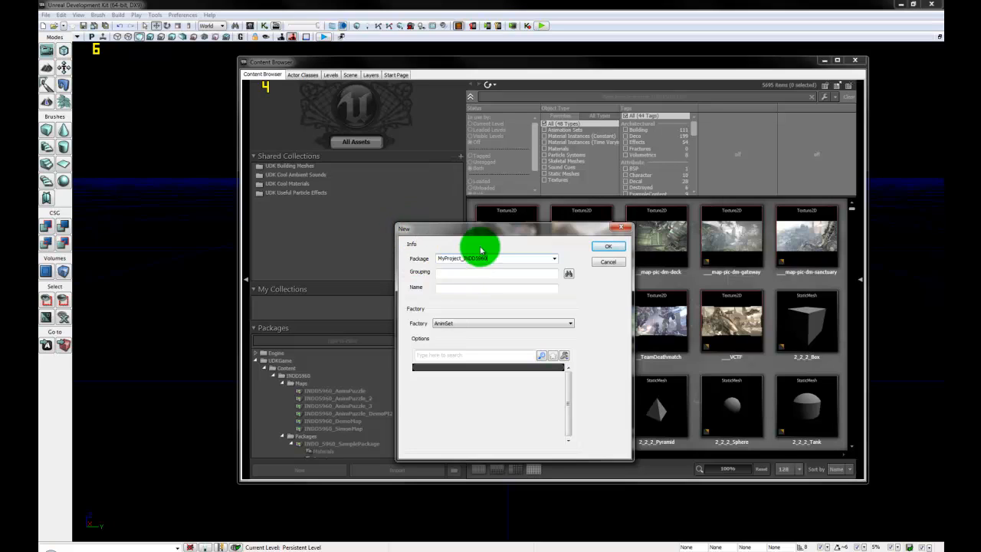
pyautogui.doubleClick(458, 258)
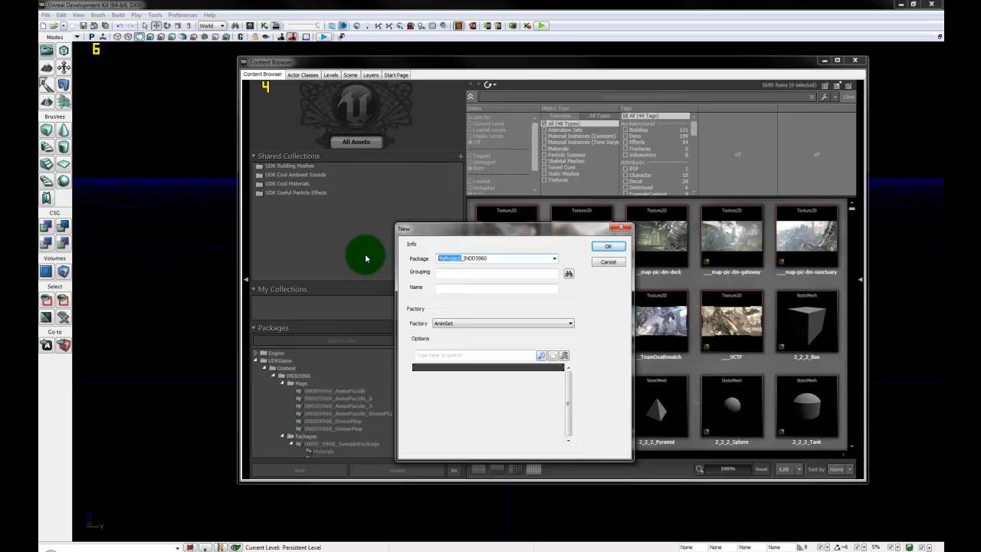
pyautogui.write('TLindevel')
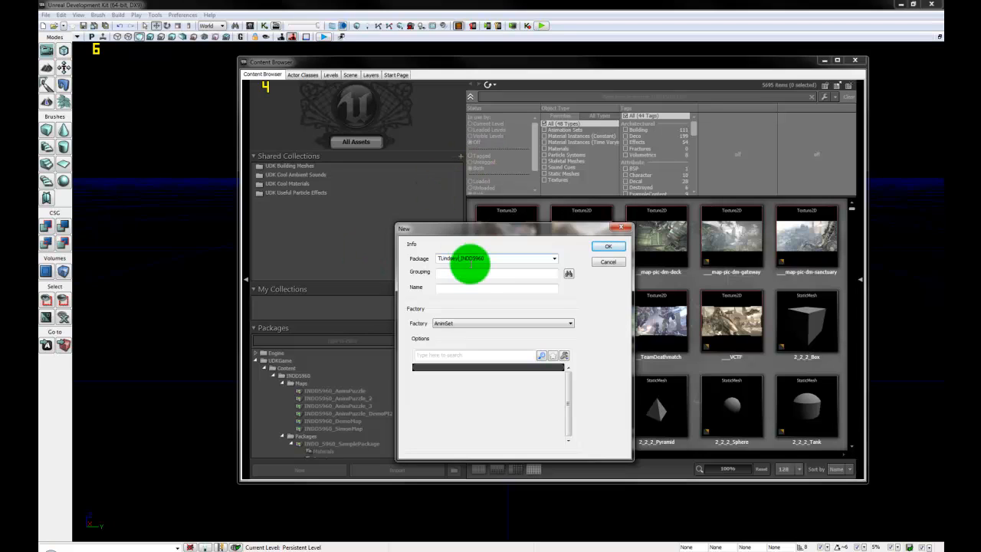
pyautogui.click(471, 272)
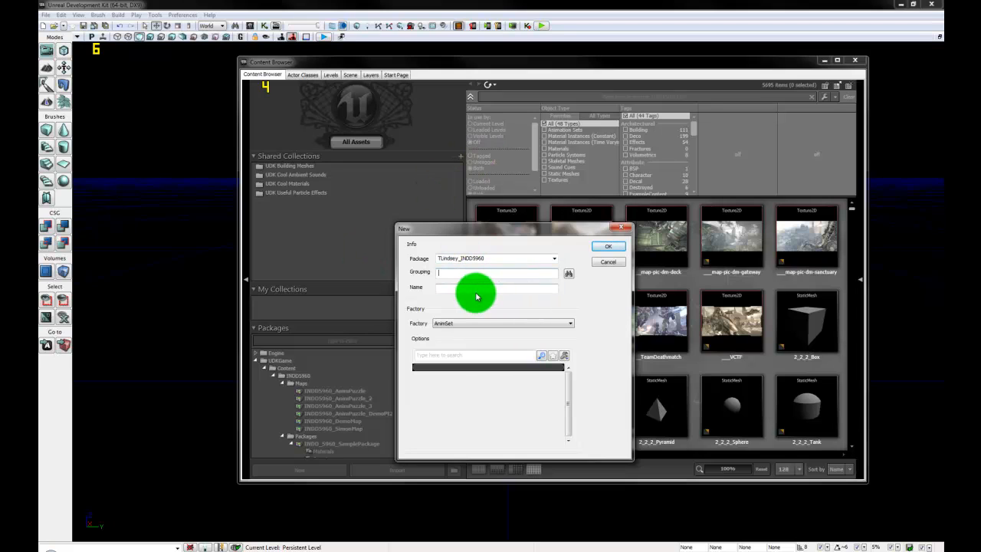
pyautogui.click(453, 288)
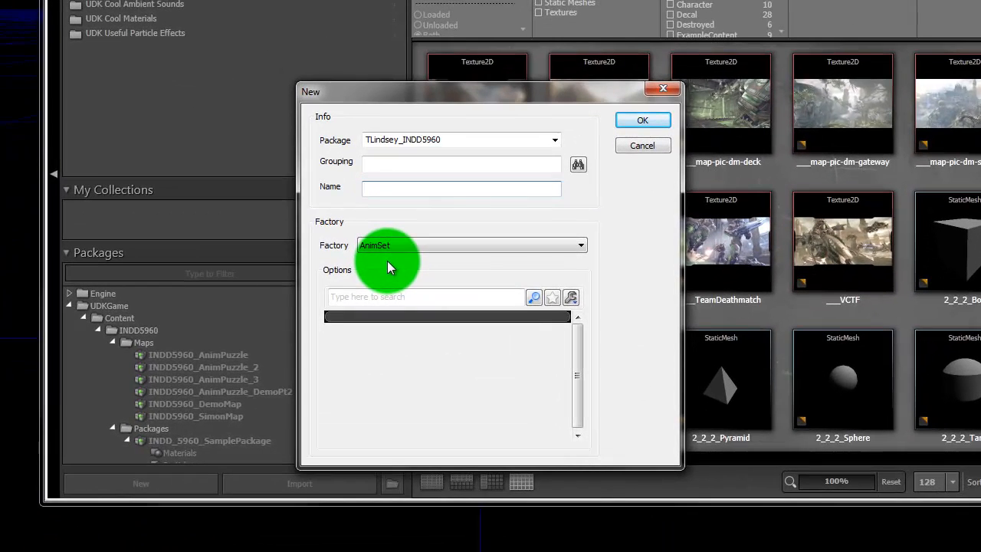
# Step: Choose the Material factory, name the asset DELETEME_, and create it
pyautogui.click(429, 249)
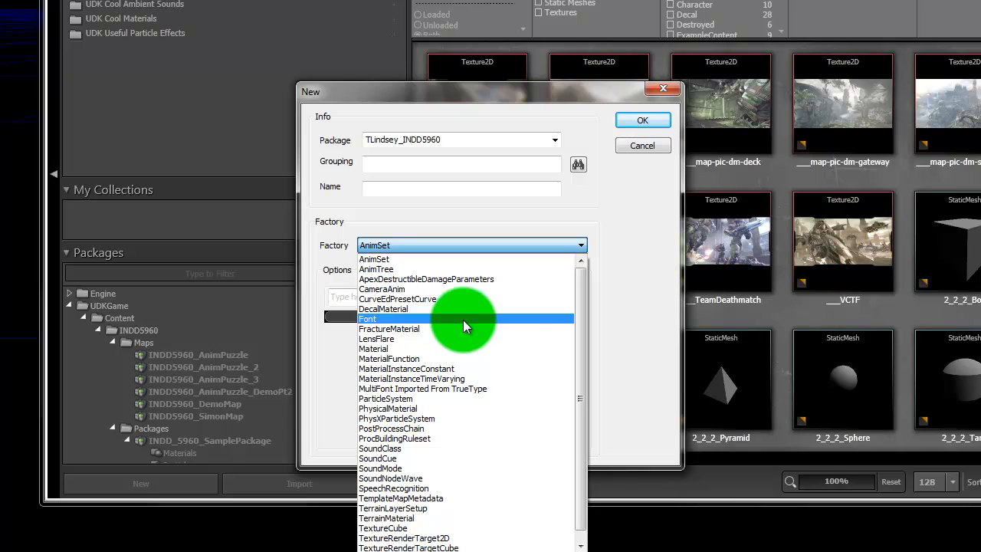
pyautogui.click(375, 349)
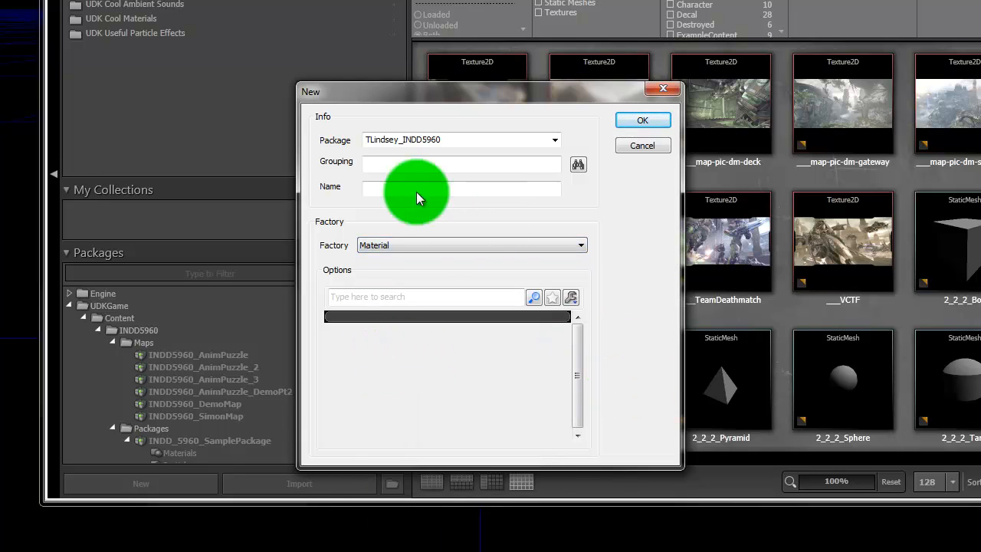
pyautogui.click(383, 191)
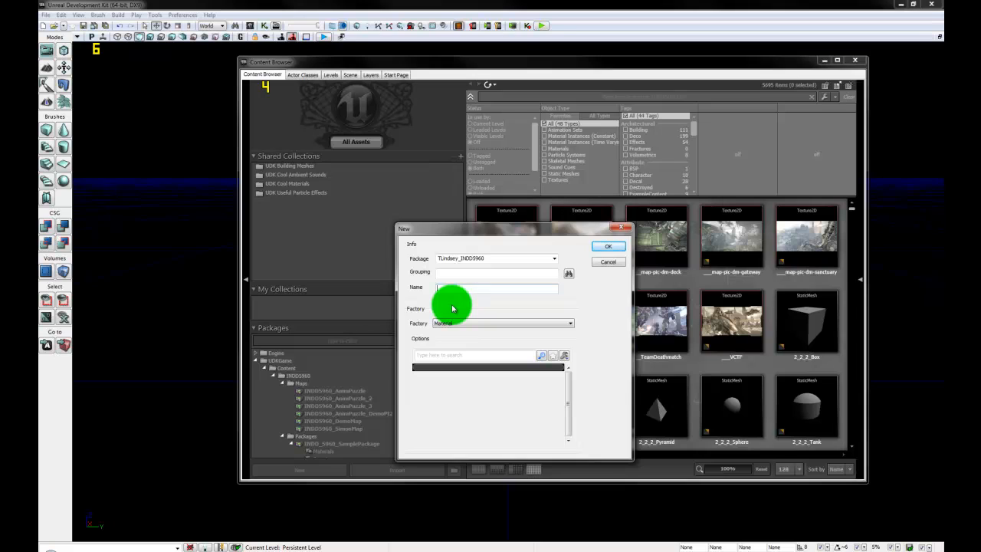
pyautogui.write('ETEME_')
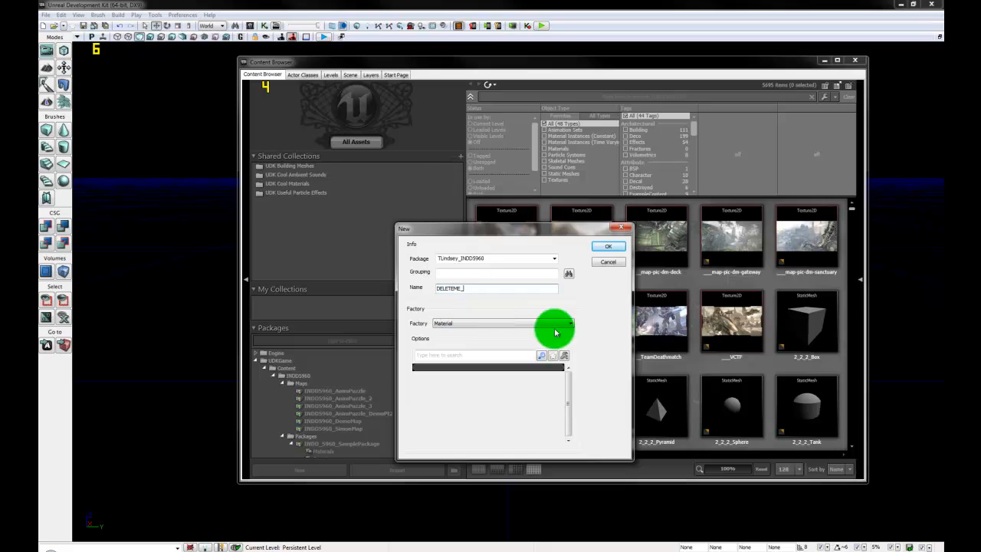
pyautogui.click(515, 289)
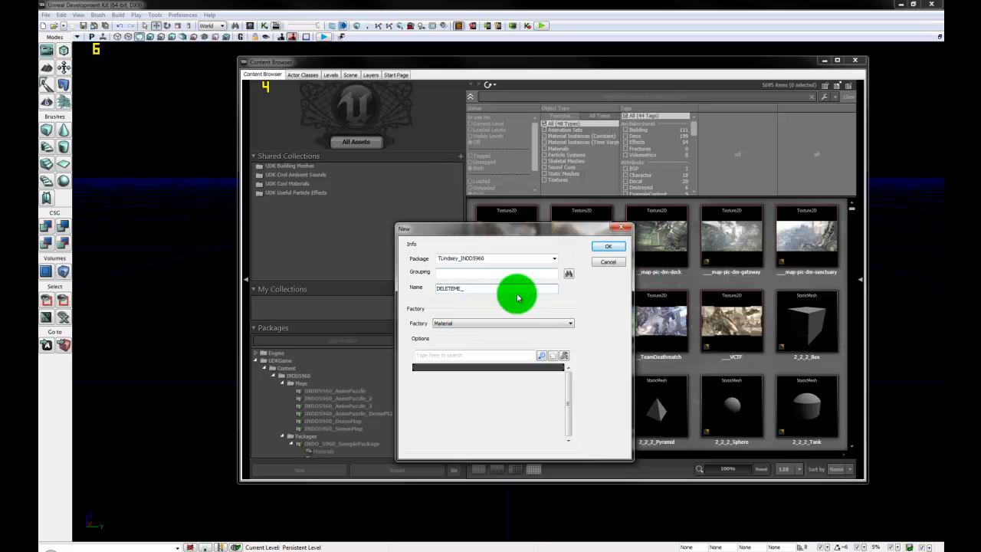
pyautogui.click(612, 251)
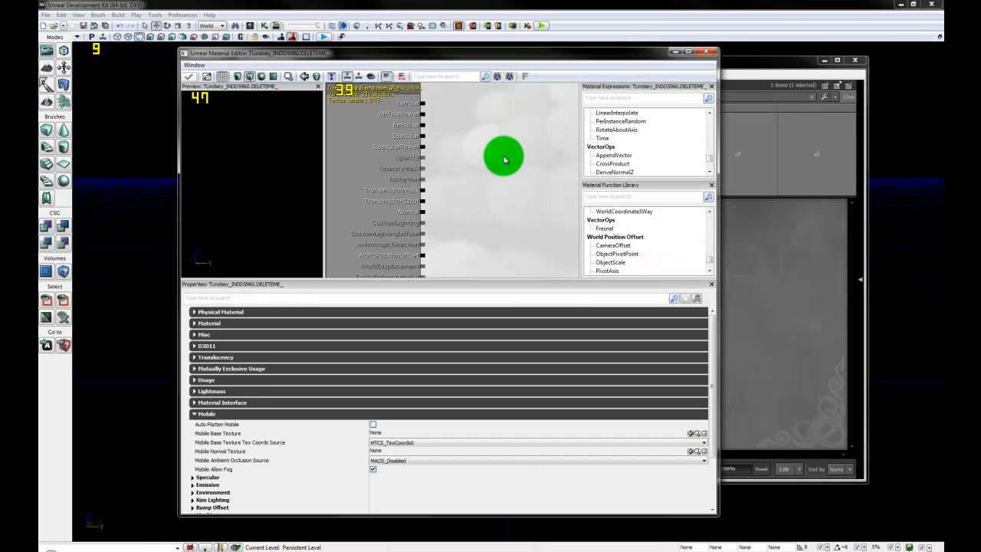
# Step: Move the Unreal Material Editor aside and close it, returning to the Content Browser
pyautogui.moveTo(612, 55); pyautogui.dragTo(553, 64)
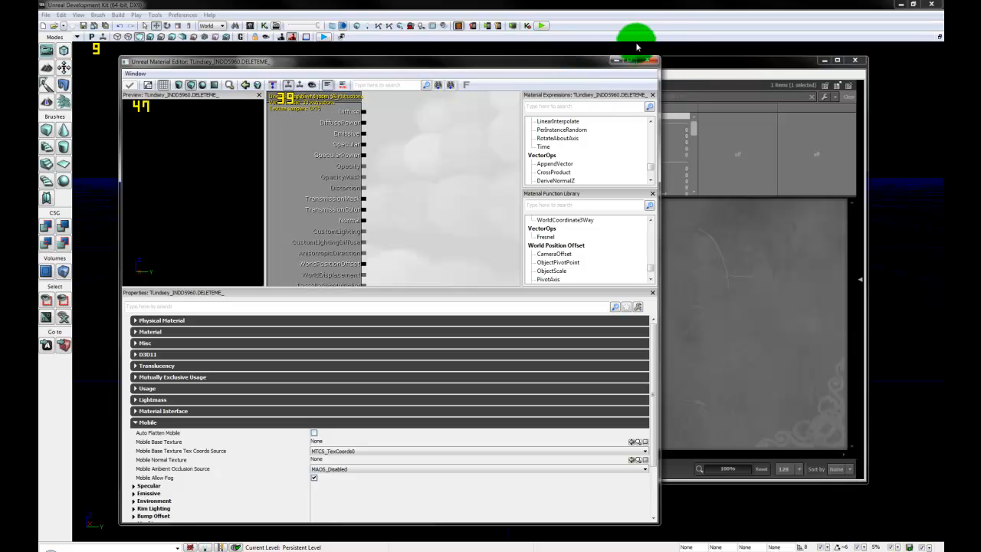
pyautogui.click(649, 60)
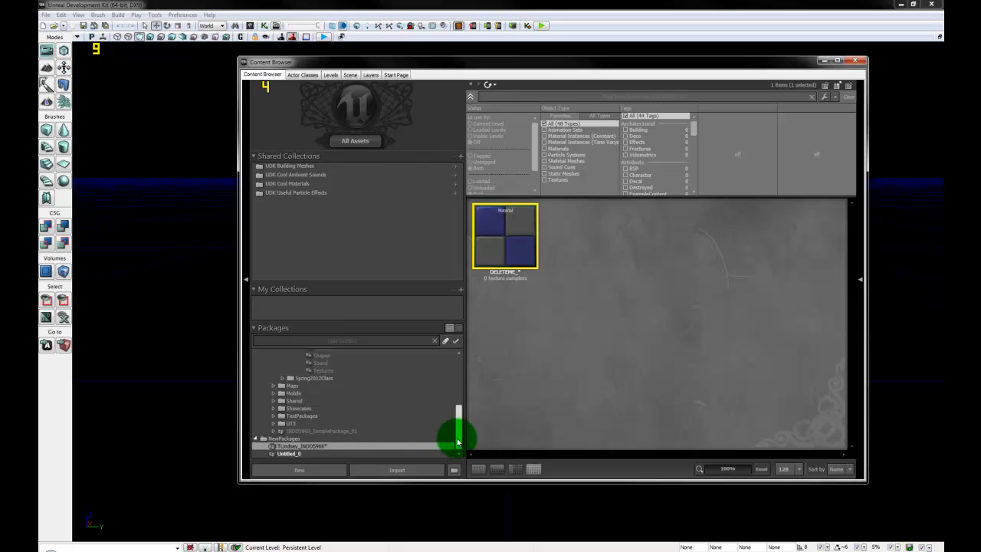
# Step: Save the new personal package as a .upk file in UDKGame\Content\INDD5960\Packages under a new file name
pyautogui.moveTo(458, 434)
pyautogui.mouseDown()
pyautogui.moveTo(459, 367)
pyautogui.moveTo(455, 449)
pyautogui.mouseUp()
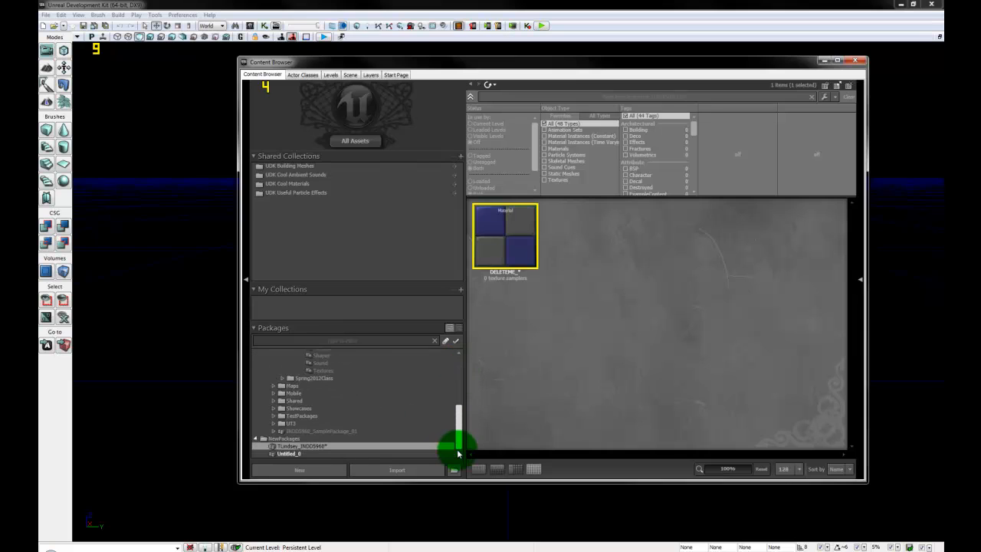
pyautogui.rightClick(337, 446)
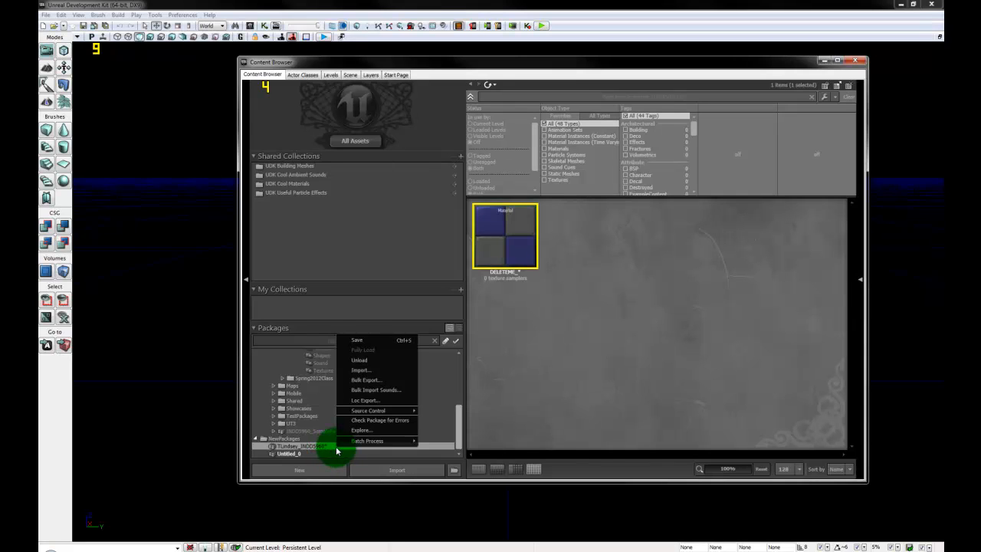
pyautogui.click(380, 338)
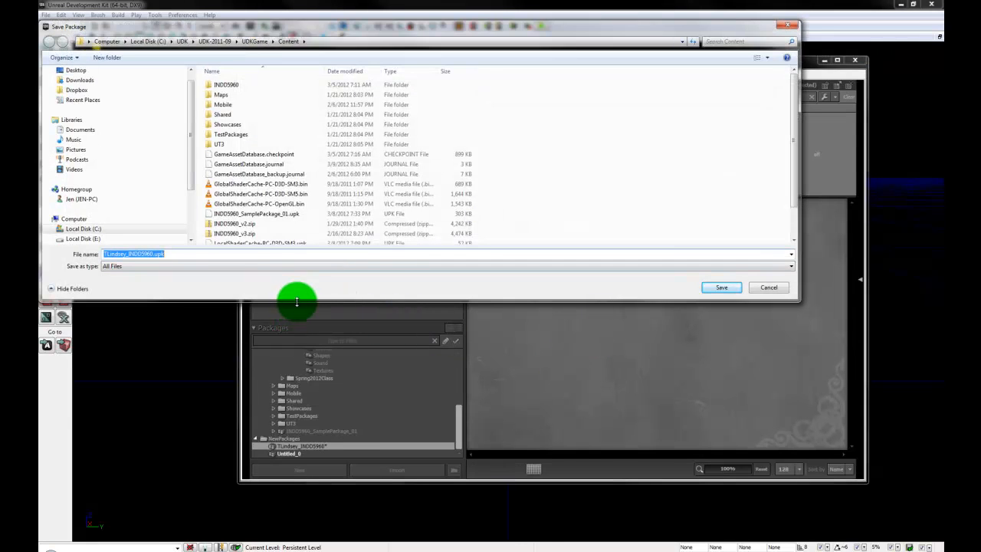
pyautogui.moveTo(296, 301); pyautogui.dragTo(296, 407)
pyautogui.doubleClick(248, 84)
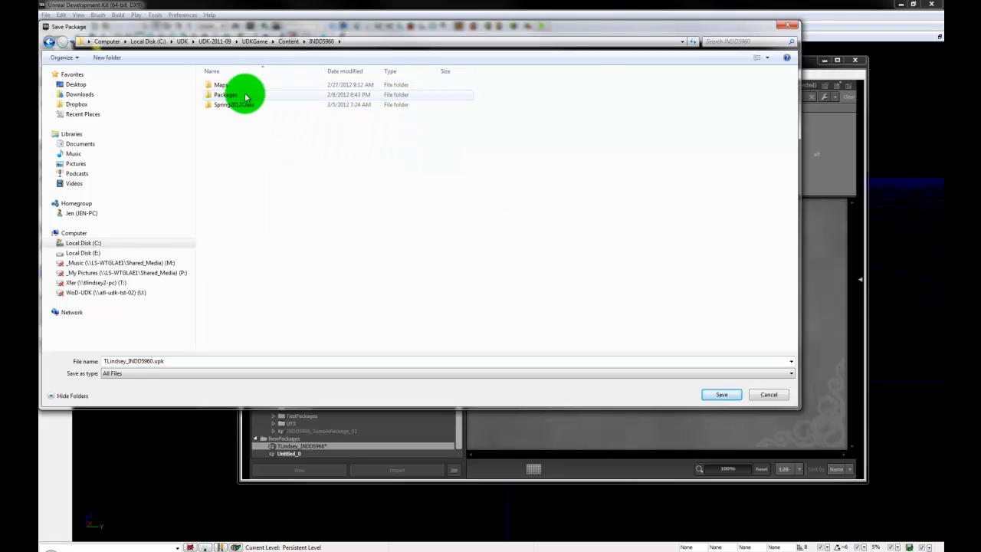
pyautogui.doubleClick(245, 95)
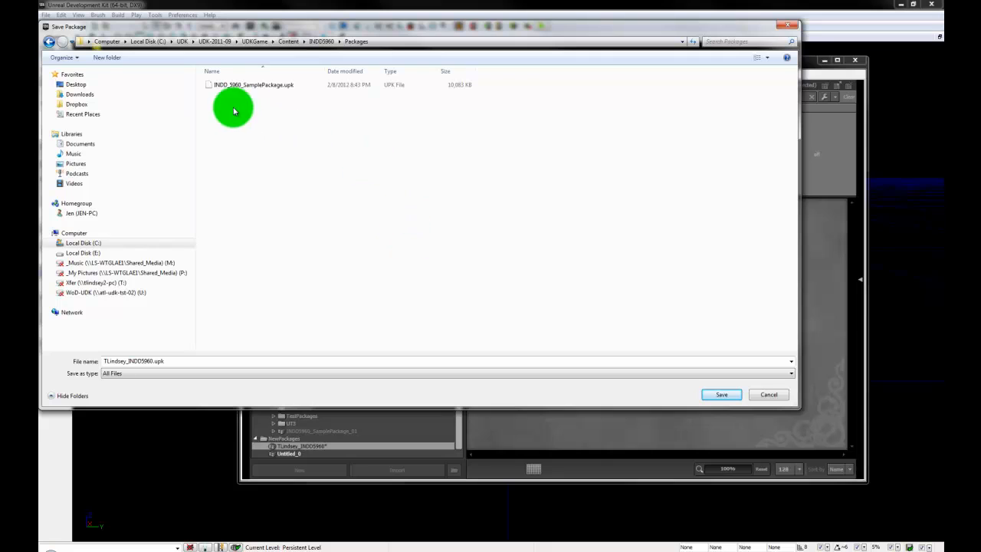
pyautogui.click(257, 86)
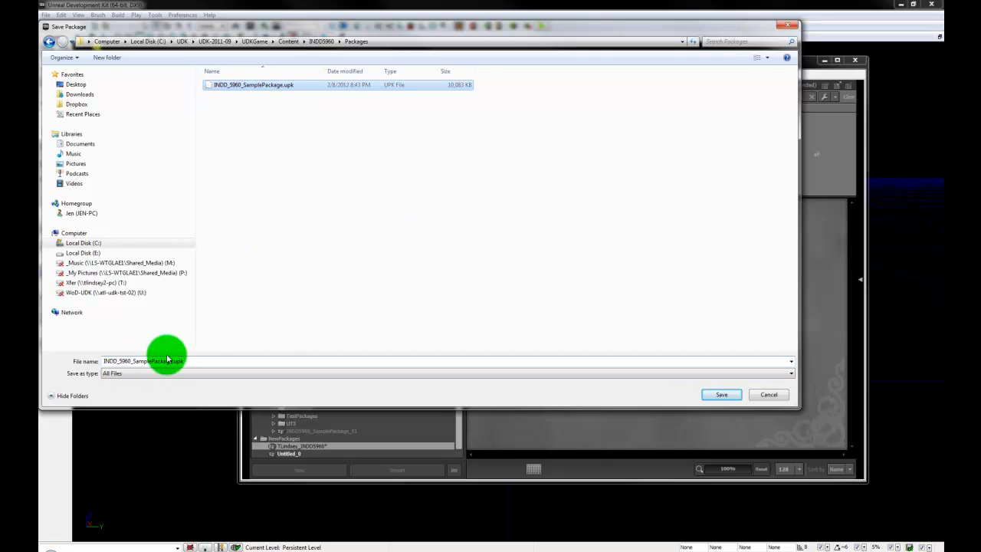
pyautogui.click(142, 360)
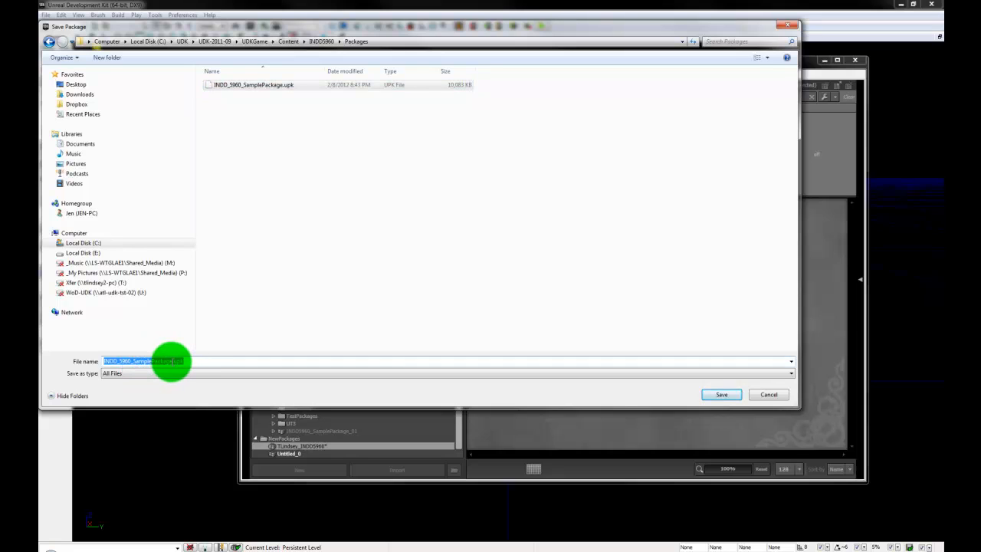
pyautogui.click(164, 361)
pyautogui.doubleClick(163, 361)
pyautogui.write('TLindsey_INDD5960')
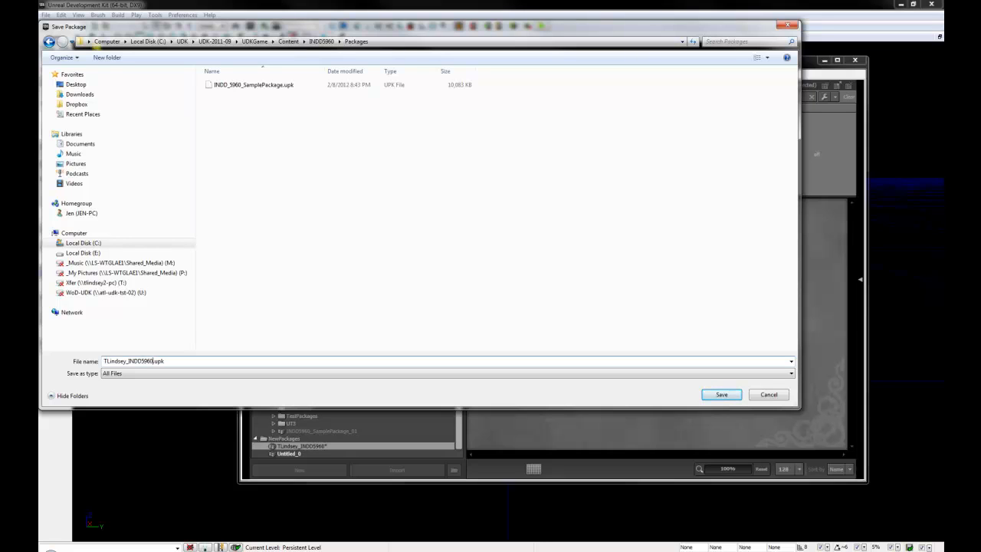
pyautogui.click(725, 395)
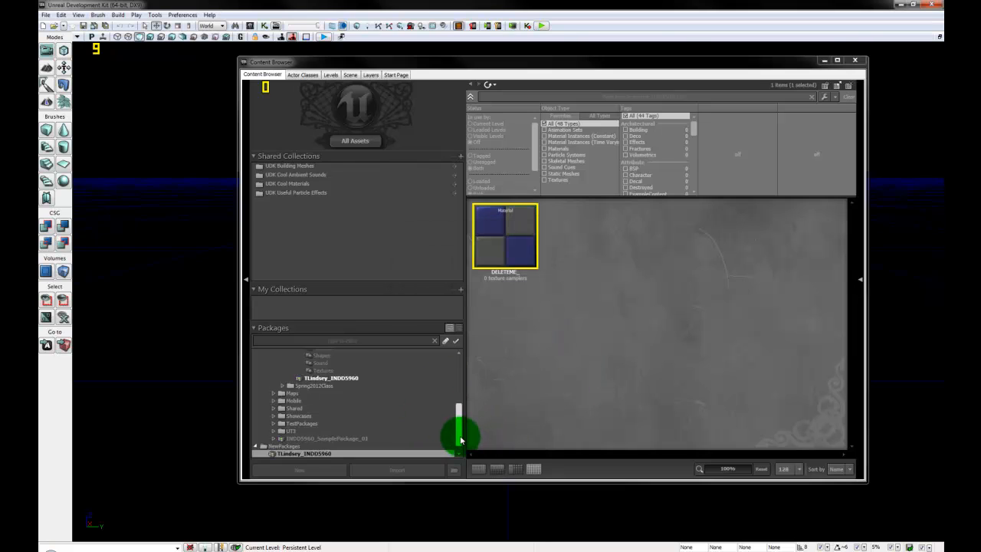
# Step: Collapse the sample package's folders and select the personal INDD5960 package under Packages
pyautogui.moveTo(461, 439); pyautogui.dragTo(461, 416)
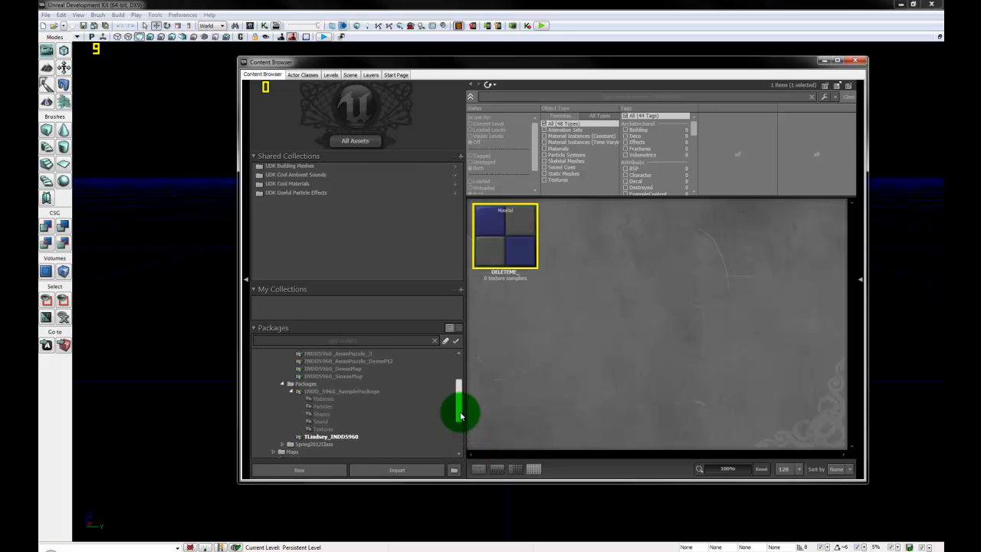
pyautogui.click(290, 391)
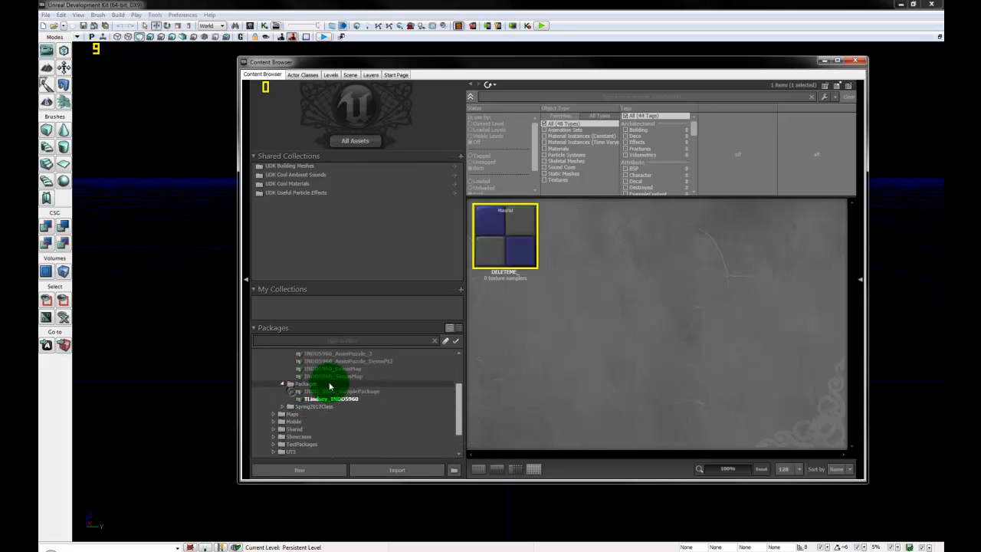
pyautogui.click(302, 384)
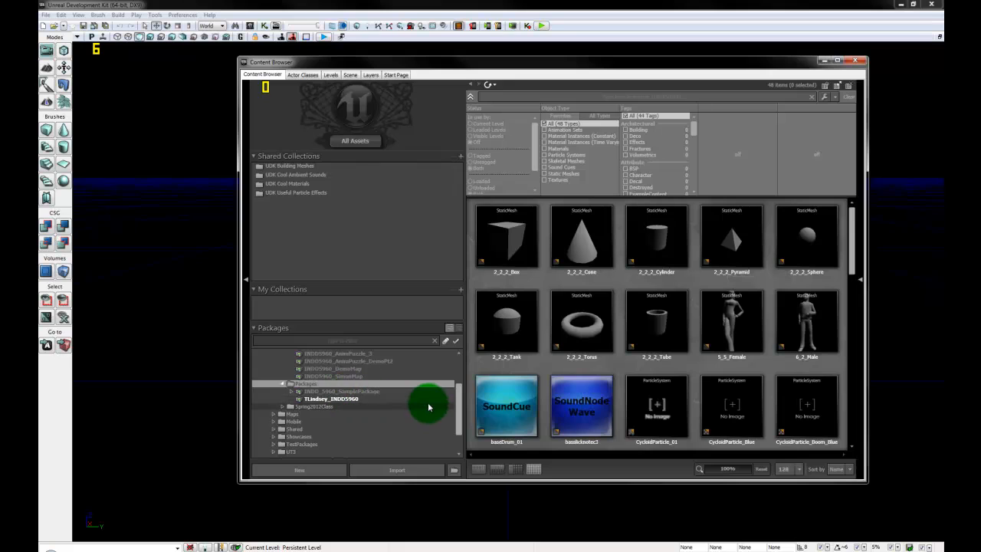
pyautogui.click(375, 398)
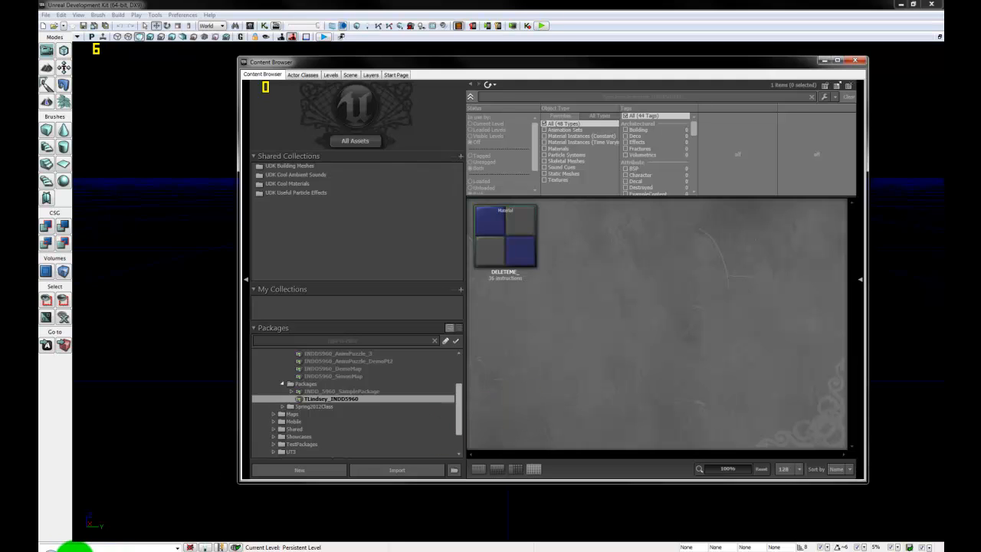
# Step: Drag GridSample_INDD5960.tga from the Explorer texture folder onto the UDK Content Browser
pyautogui.click(191, 545)
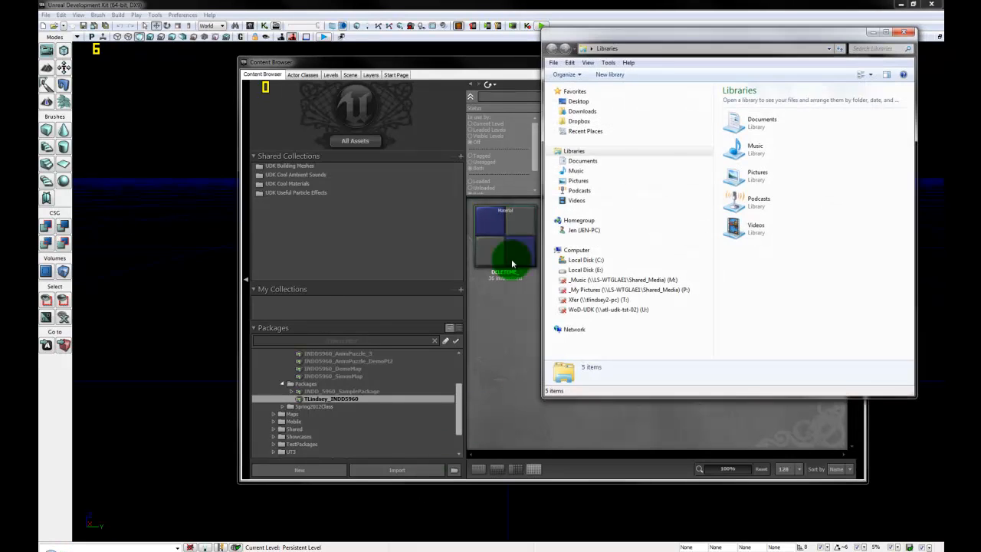
pyautogui.moveTo(659, 41); pyautogui.dragTo(292, 101)
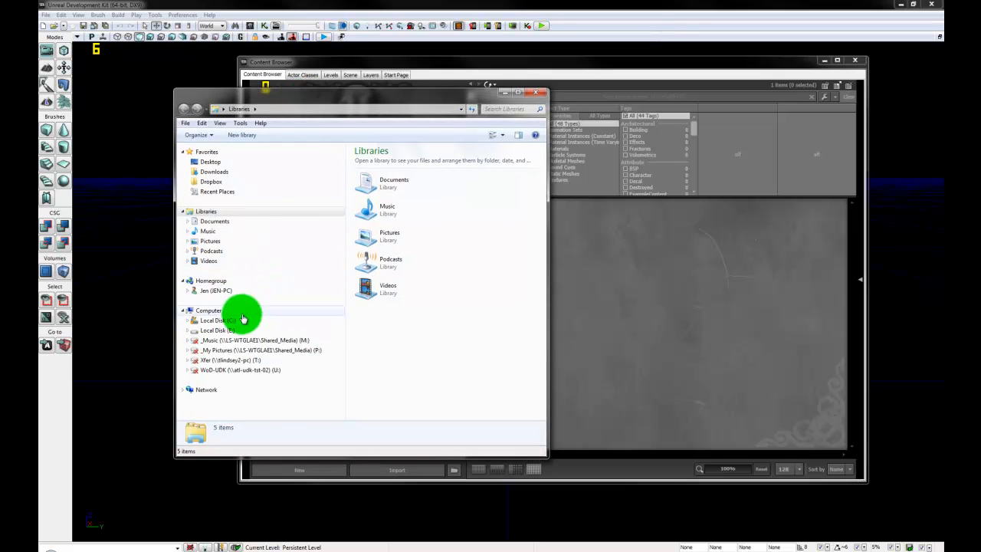
pyautogui.click(210, 160)
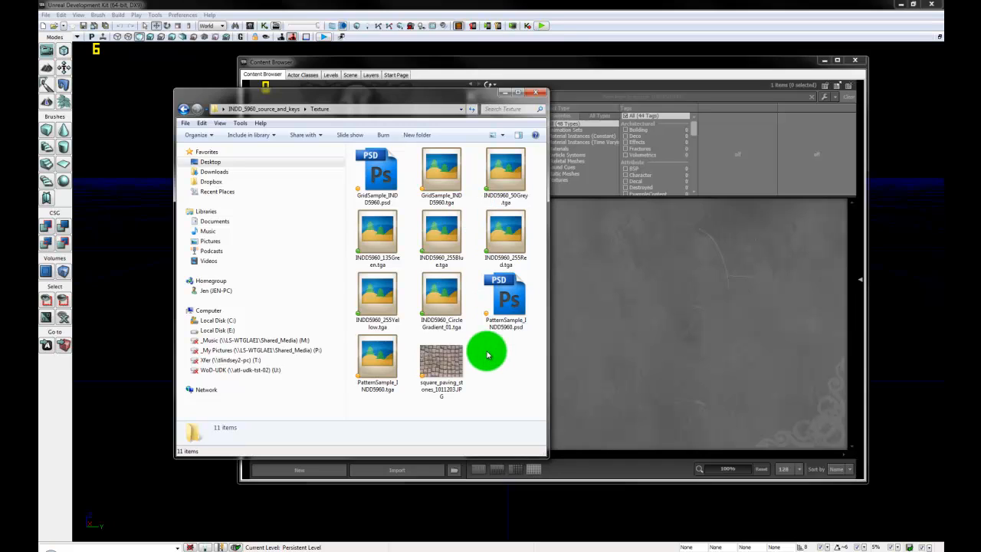
pyautogui.click(377, 358)
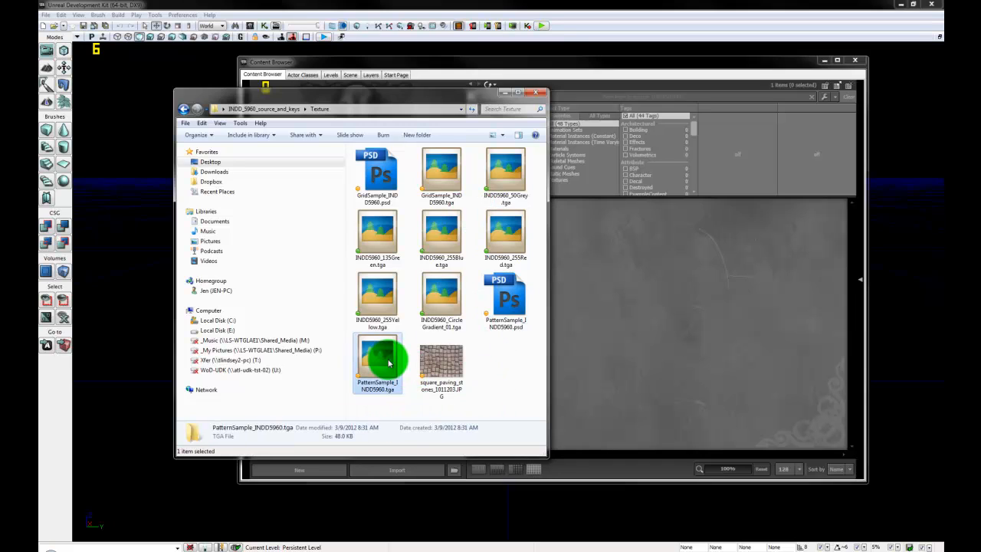
pyautogui.click(445, 176)
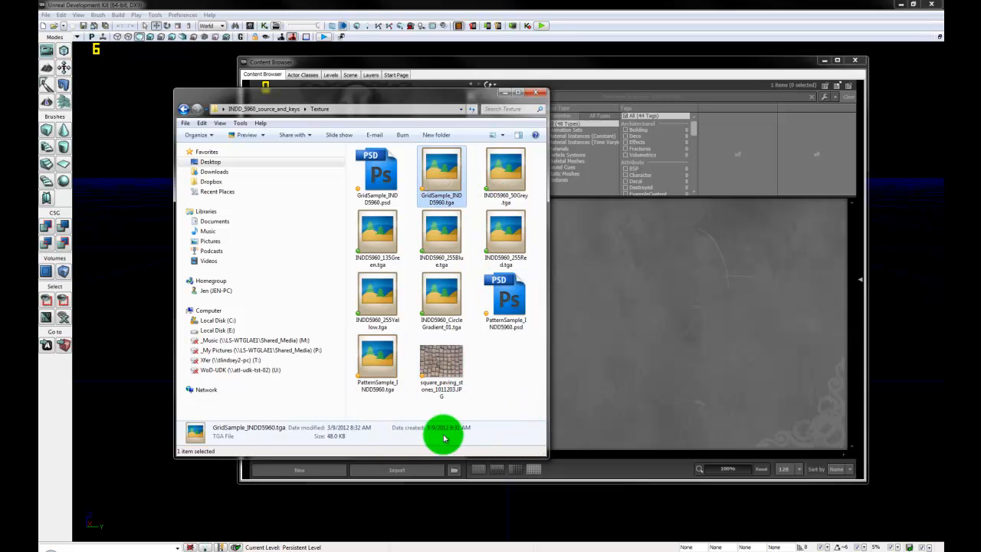
pyautogui.moveTo(445, 88); pyautogui.dragTo(411, 93)
pyautogui.moveTo(405, 184); pyautogui.dragTo(651, 345)
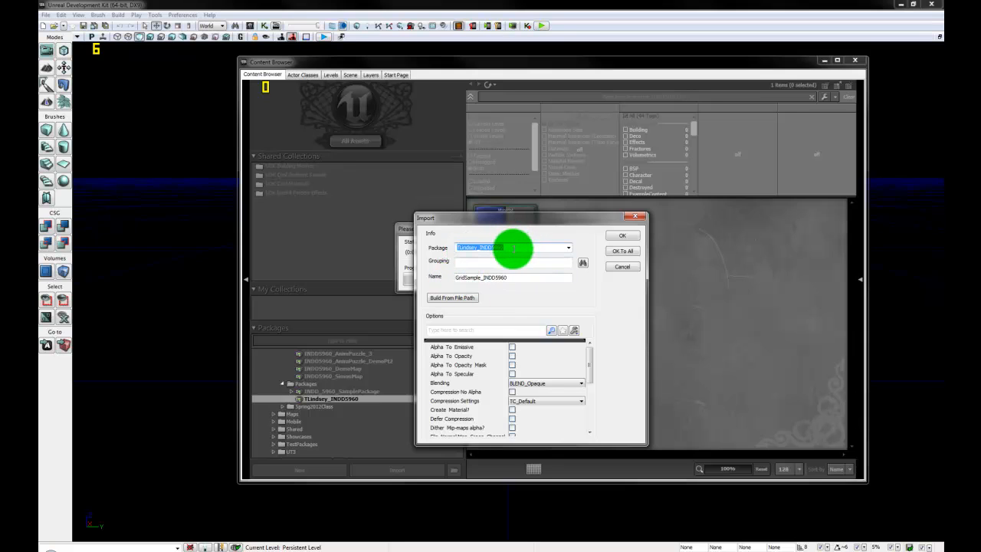
# Step: Enter Textures as the Grouping for the GridSample_INDD5960 import, keeping the personal package
pyautogui.click(517, 247)
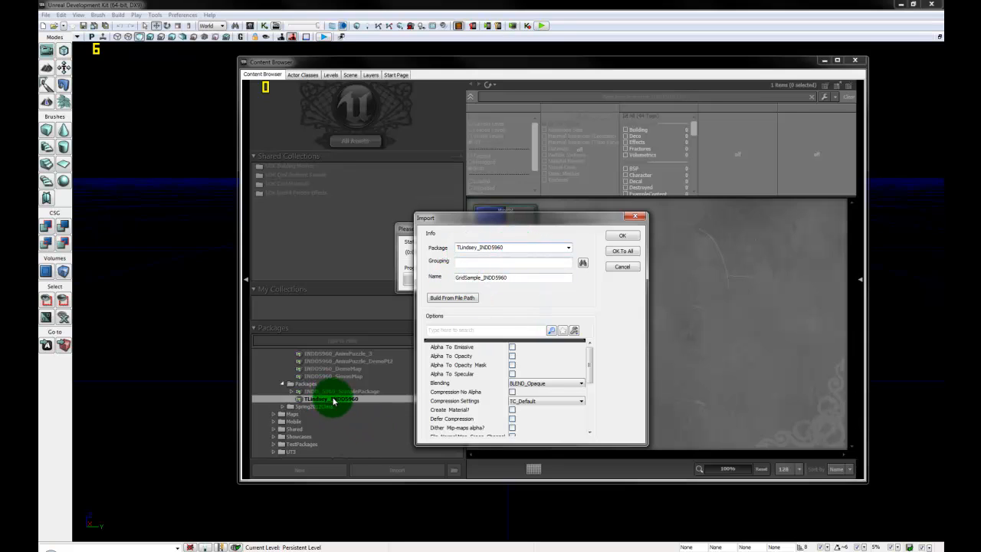
pyautogui.moveTo(603, 215); pyautogui.dragTo(543, 357)
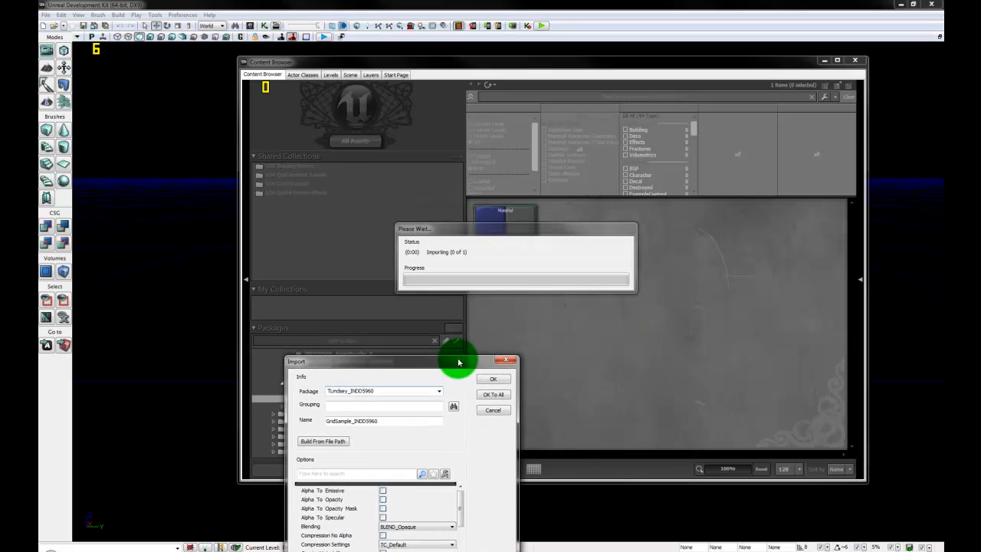
pyautogui.moveTo(455, 358); pyautogui.dragTo(568, 179)
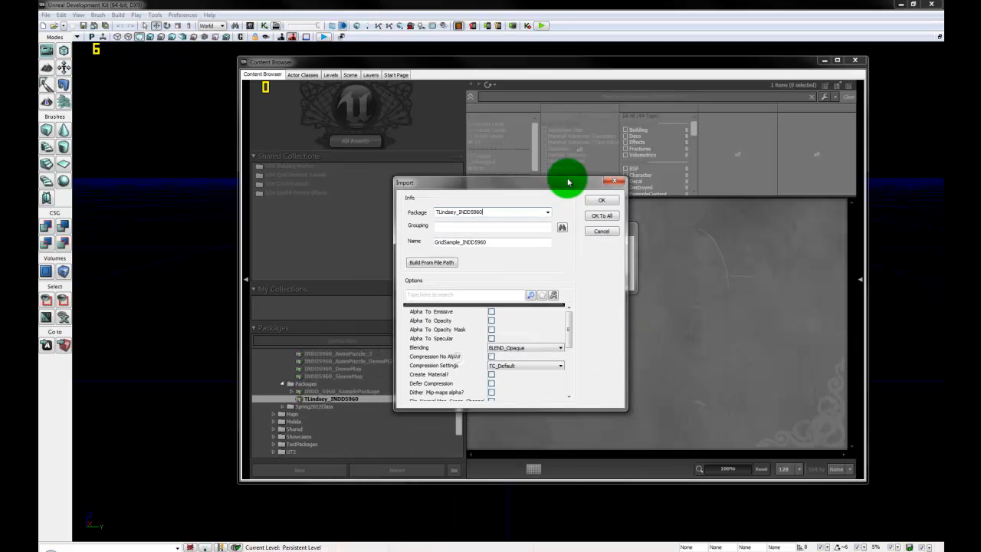
pyautogui.doubleClick(508, 210)
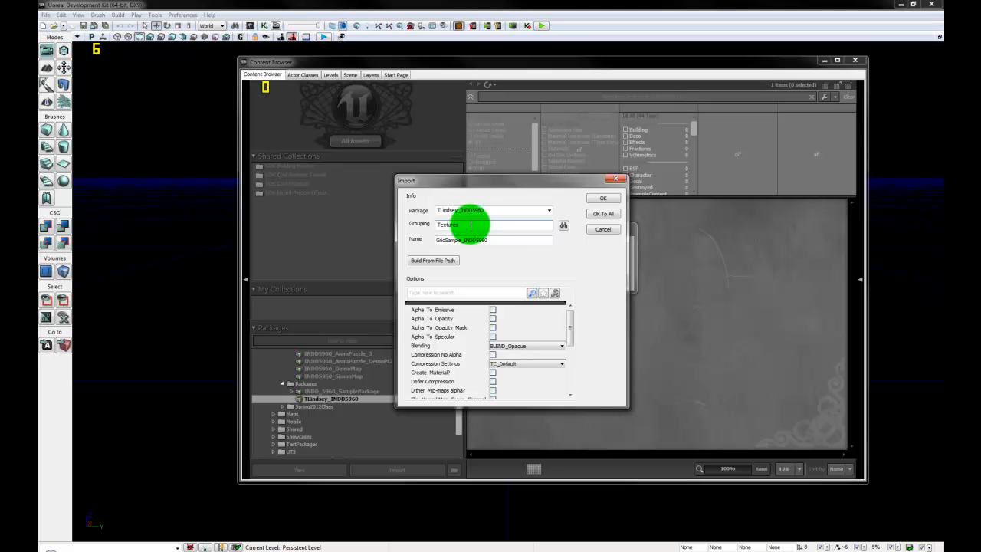
pyautogui.click(498, 239)
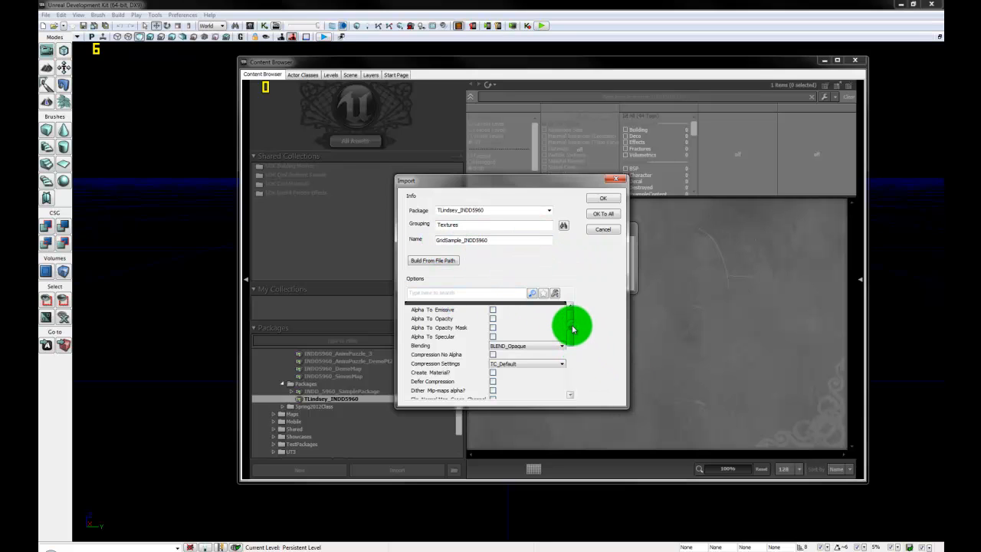
pyautogui.moveTo(572, 329)
pyautogui.mouseDown()
pyautogui.moveTo(570, 378)
pyautogui.moveTo(573, 321)
pyautogui.mouseUp()
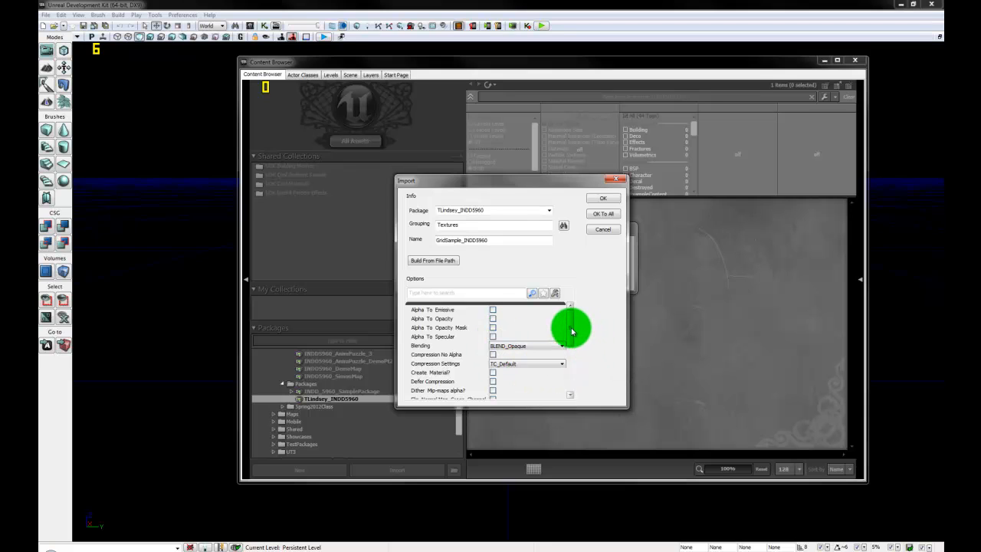
pyautogui.moveTo(572, 331); pyautogui.dragTo(571, 338)
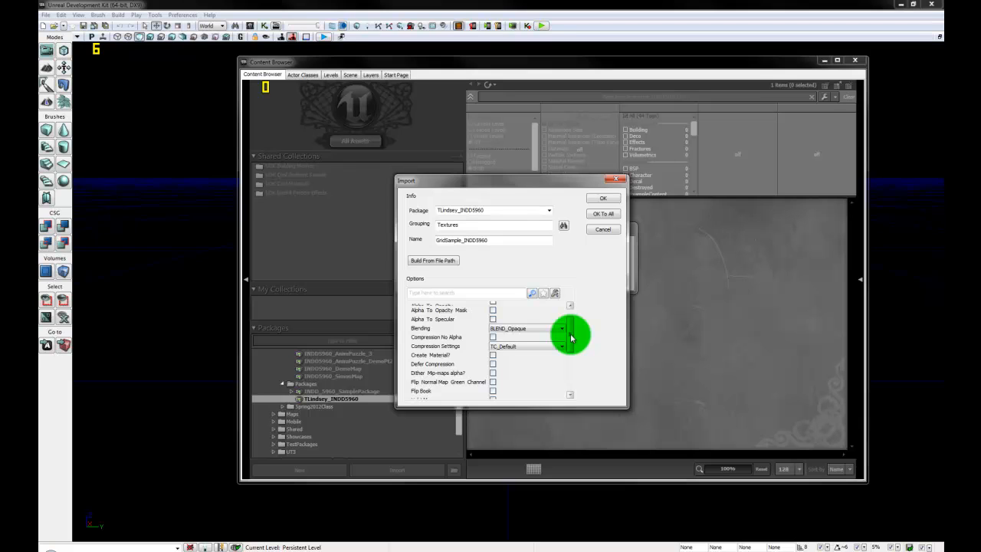
# Step: Set LODGroup to TEXTUREGROUP_MobileFlattened, keep BLEND_Opaque blending, and import GridSample_INDD5960
pyautogui.moveTo(571, 338); pyautogui.dragTo(569, 372)
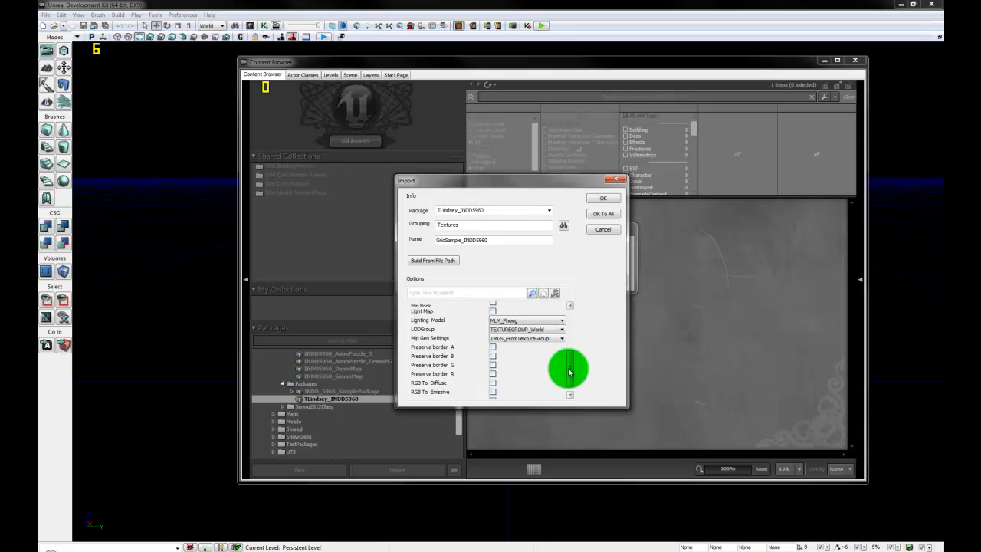
pyautogui.click(551, 330)
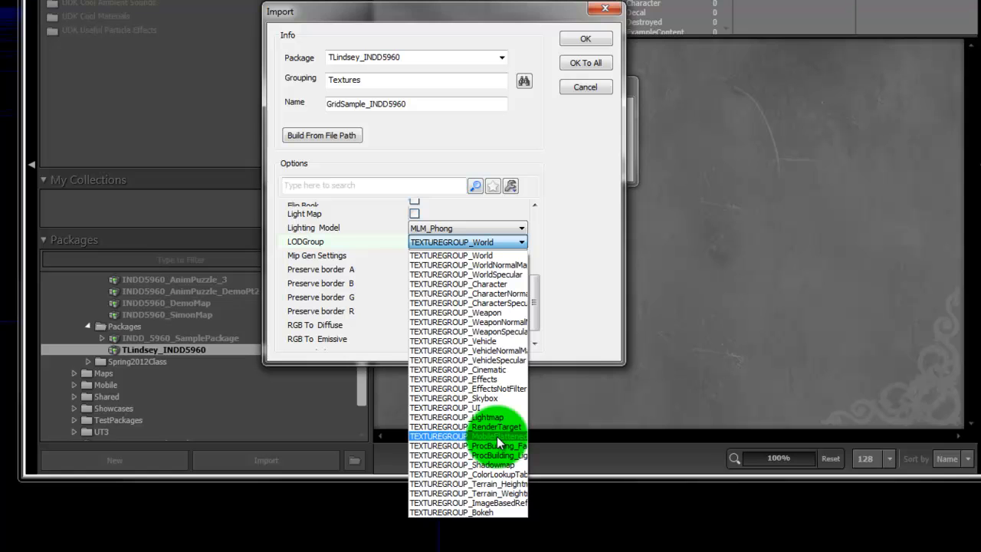
pyautogui.click(499, 437)
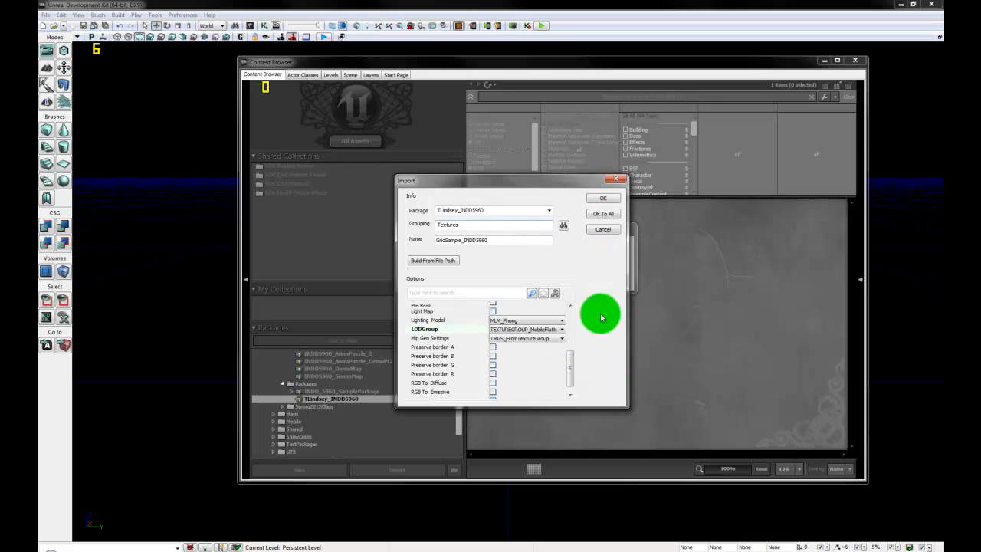
pyautogui.moveTo(574, 376); pyautogui.dragTo(574, 324)
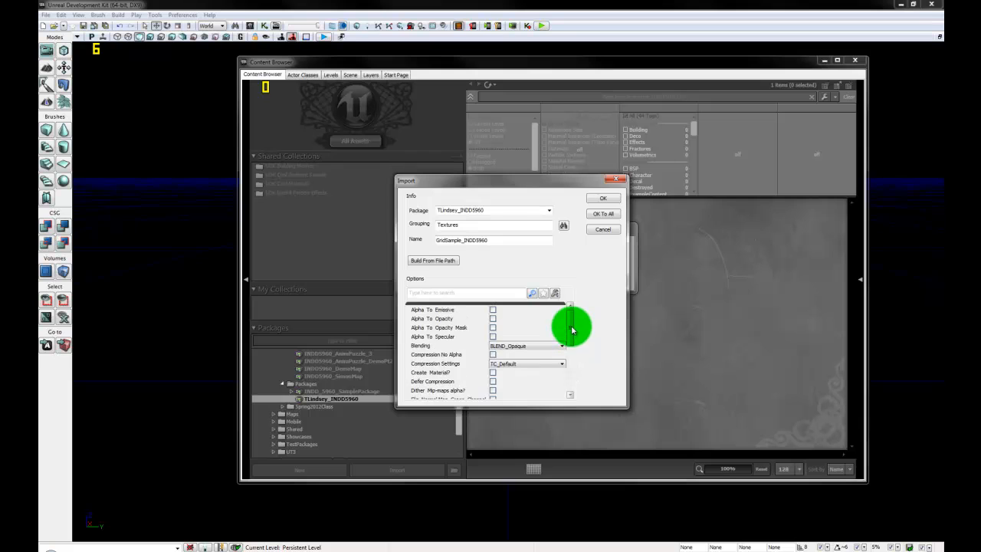
pyautogui.click(534, 347)
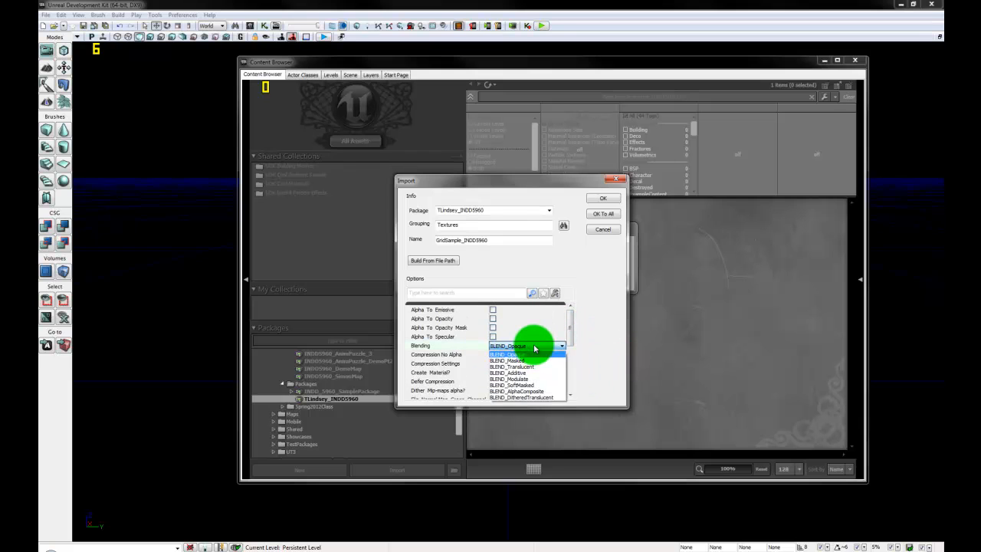
pyautogui.click(534, 349)
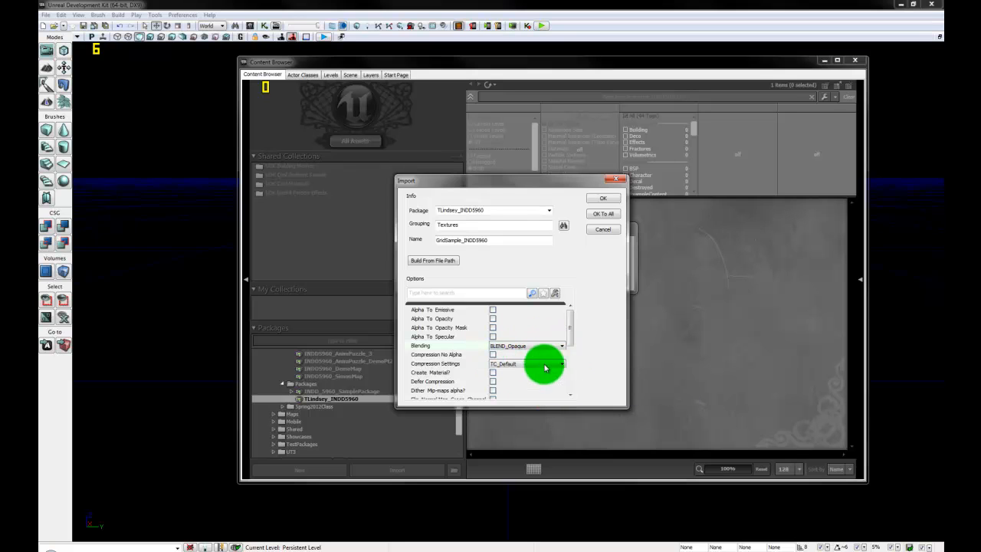
pyautogui.click(605, 201)
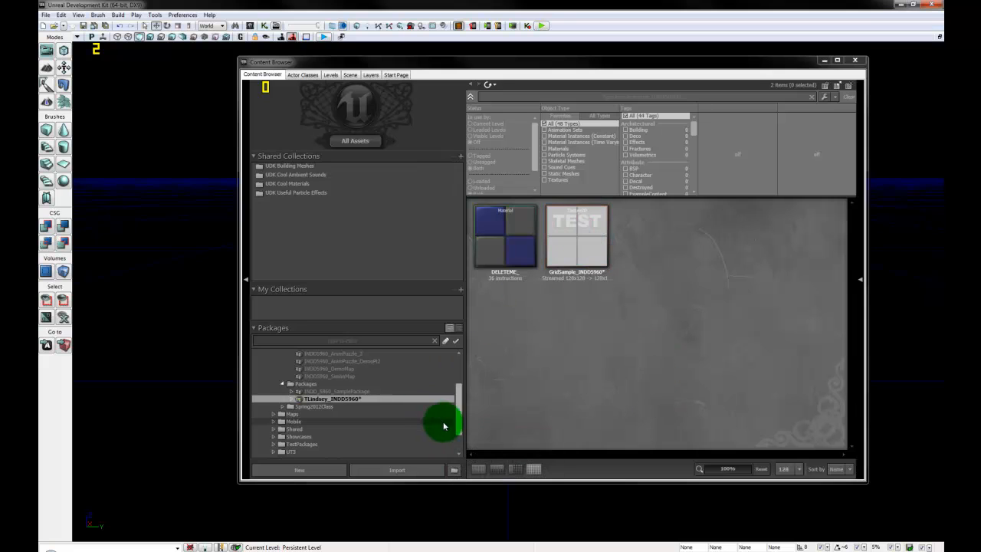
# Step: Drag PatternSample_INDD5960.tga into the Content Browser and pick the existing Textures group
pyautogui.click(72, 550)
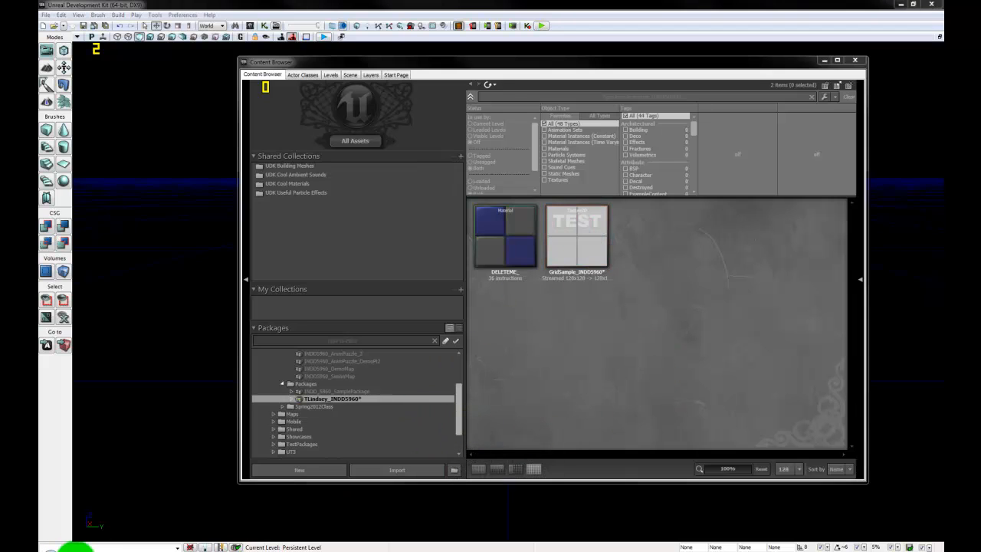
pyautogui.moveTo(333, 389); pyautogui.dragTo(642, 373)
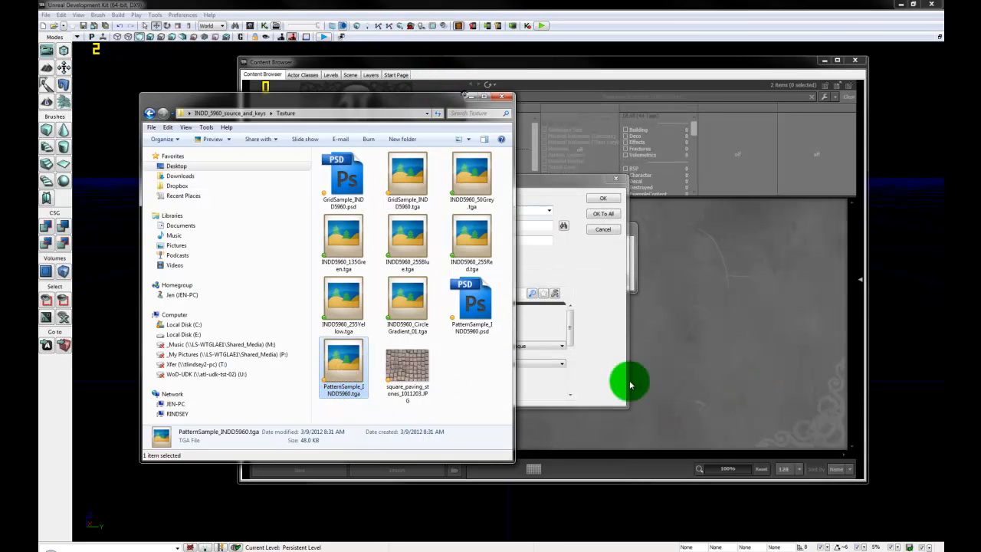
pyautogui.click(576, 267)
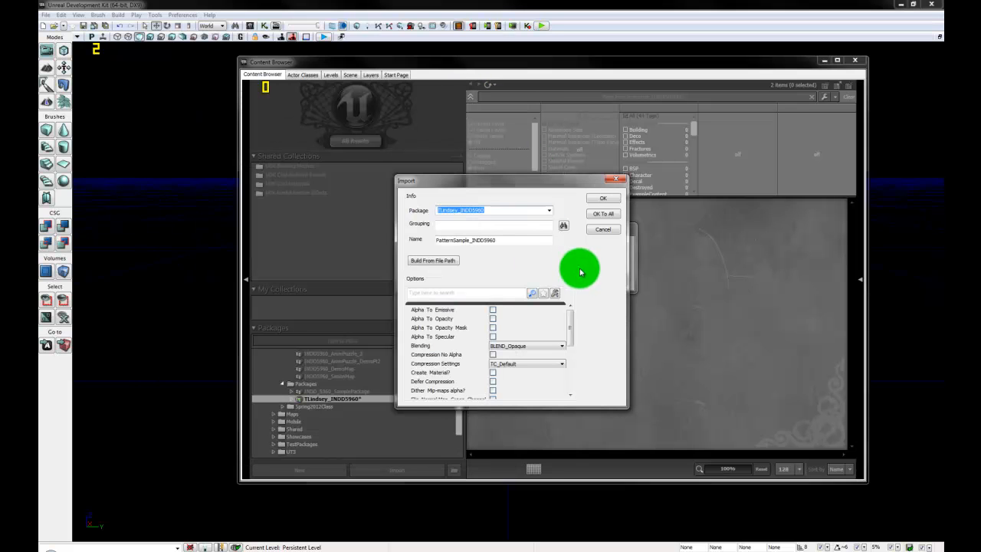
pyautogui.click(452, 226)
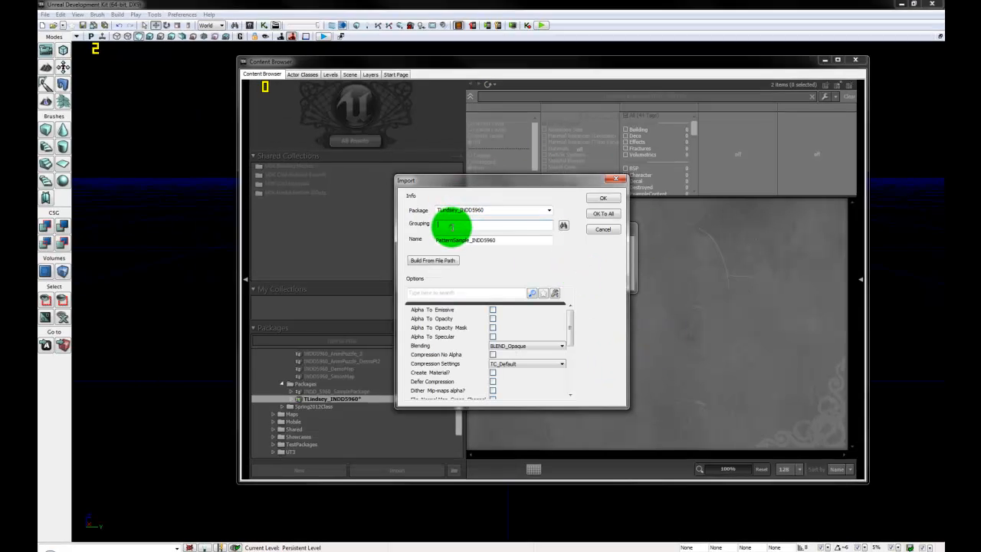
pyautogui.write('Textures')
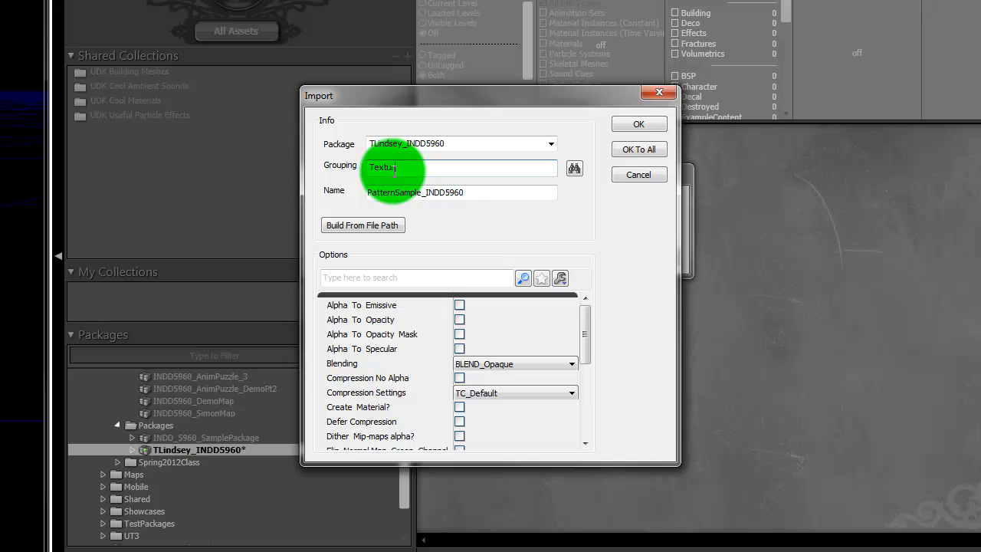
pyautogui.click(574, 168)
pyautogui.click(375, 230)
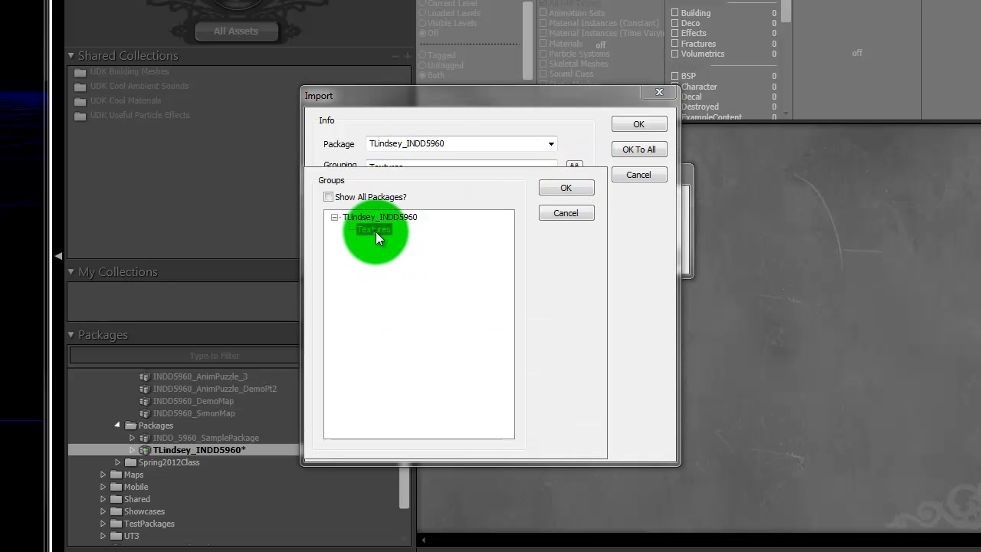
pyautogui.click(566, 188)
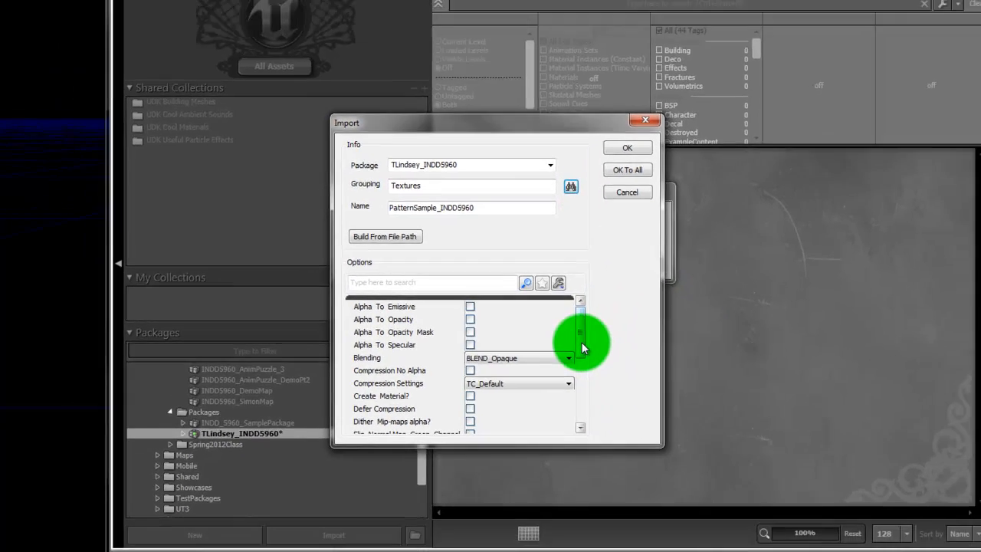
# Step: Set LODGroup to TEXTUREGROUP_MobileFlattened and confirm the PatternSample_INDD5960 import
pyautogui.scroll(-4, 580, 394)
pyautogui.click(530, 338)
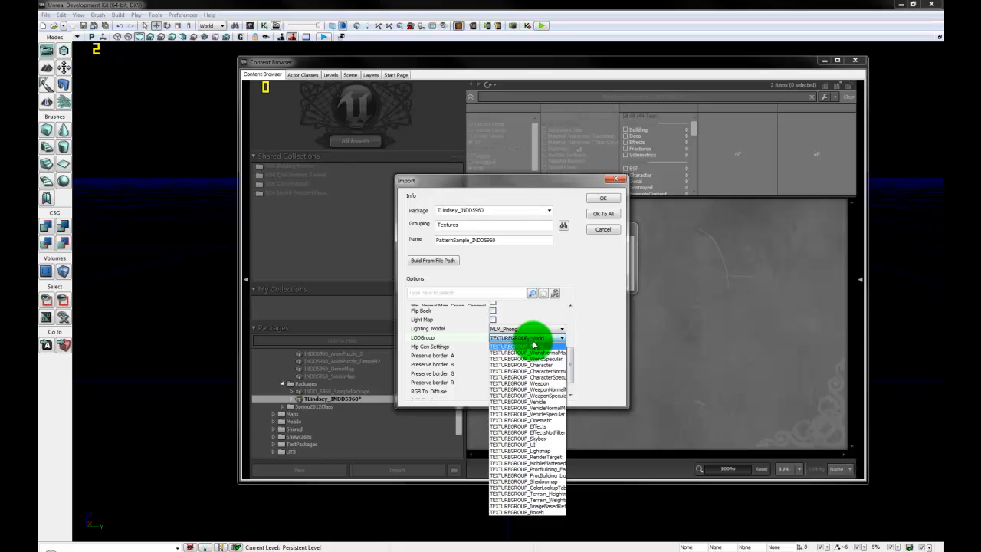
pyautogui.click(537, 462)
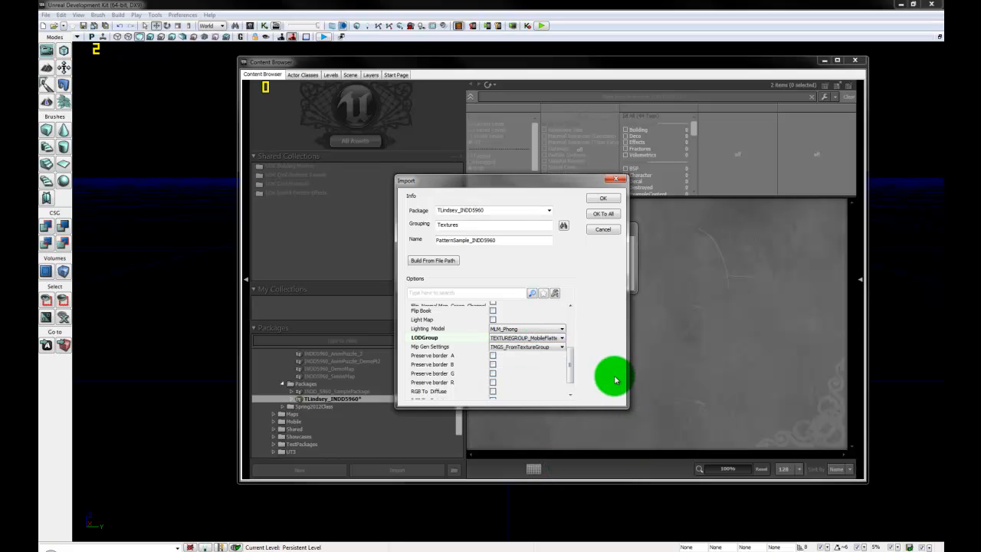
pyautogui.click(603, 200)
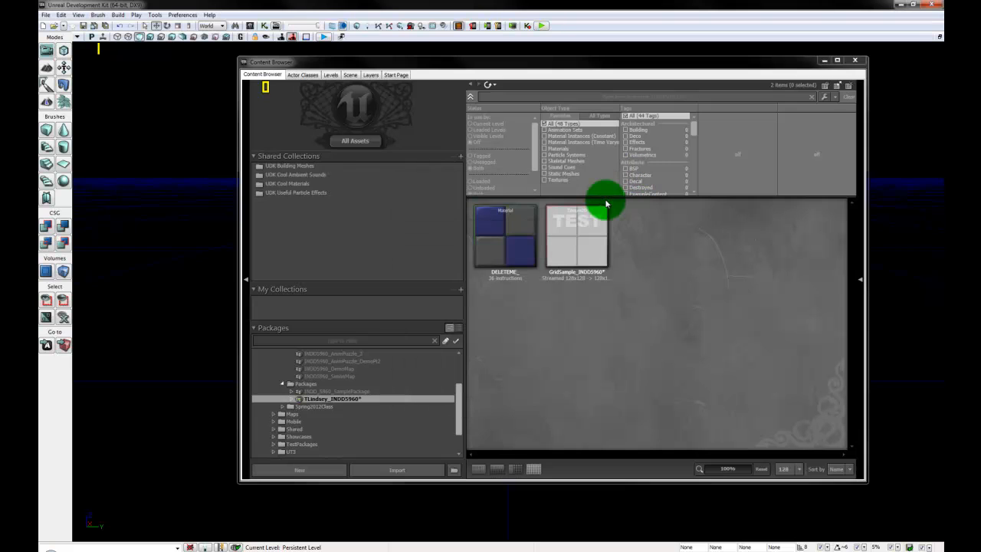
# Step: Delete the DELETEME_ material from the personal package
pyautogui.click(513, 249)
pyautogui.rightClick(507, 236)
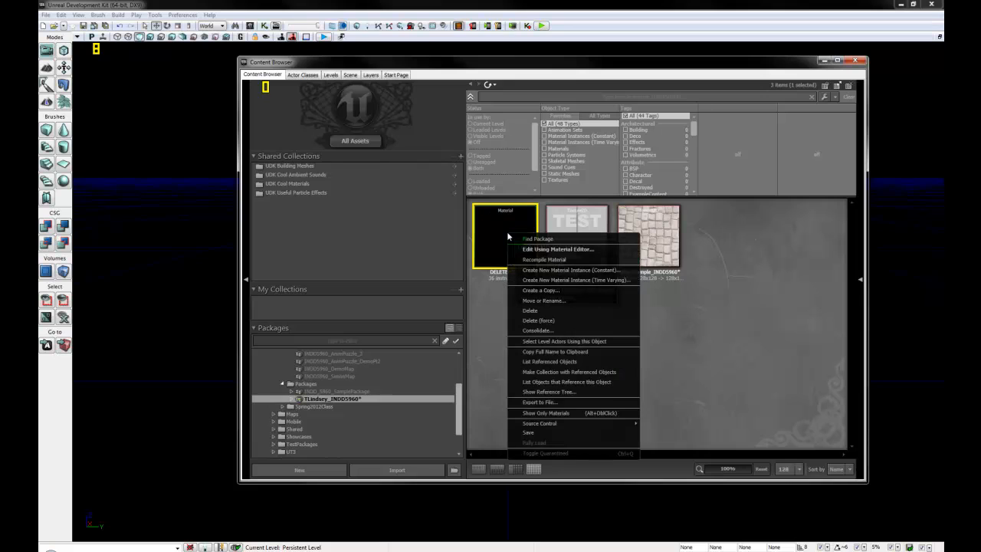
pyautogui.click(553, 312)
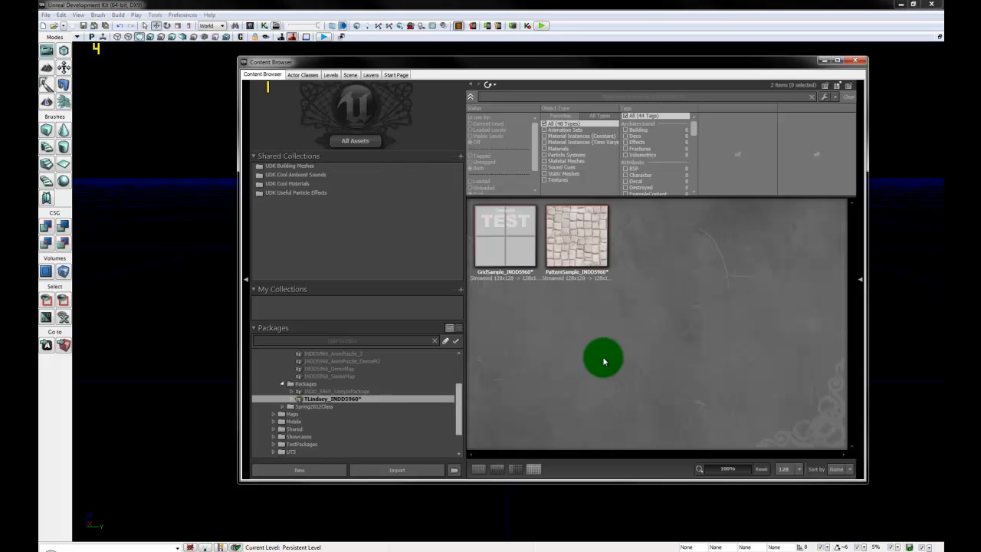
# Step: Save the personal package holding GridSample and PatternSample textures
pyautogui.rightClick(368, 401)
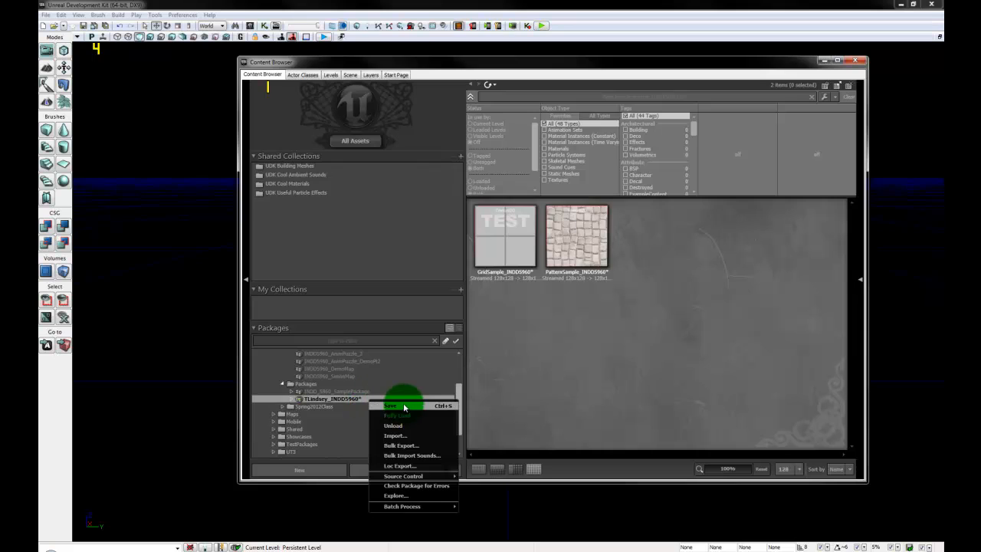
pyautogui.click(405, 402)
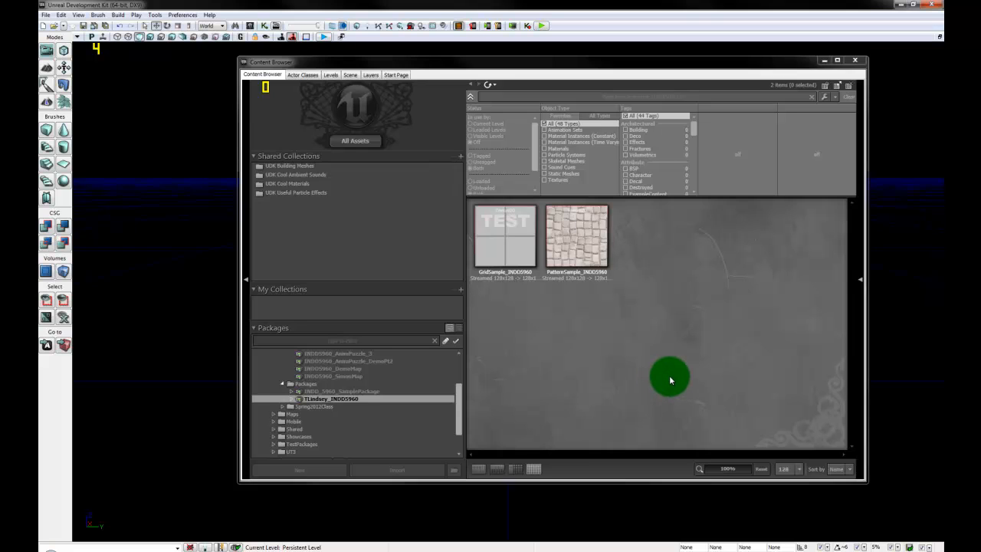
pyautogui.click(496, 244)
pyautogui.click(587, 236)
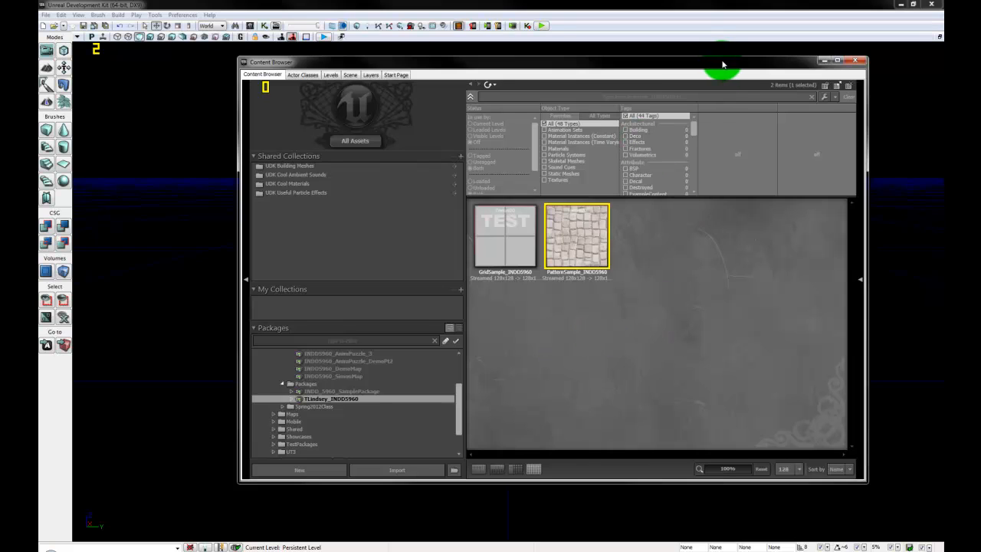
# Step: Drag the 2_2_2_Box static mesh from INDD_5960_SamplePackage into the perspective viewport
pyautogui.moveTo(722, 65); pyautogui.dragTo(719, 78)
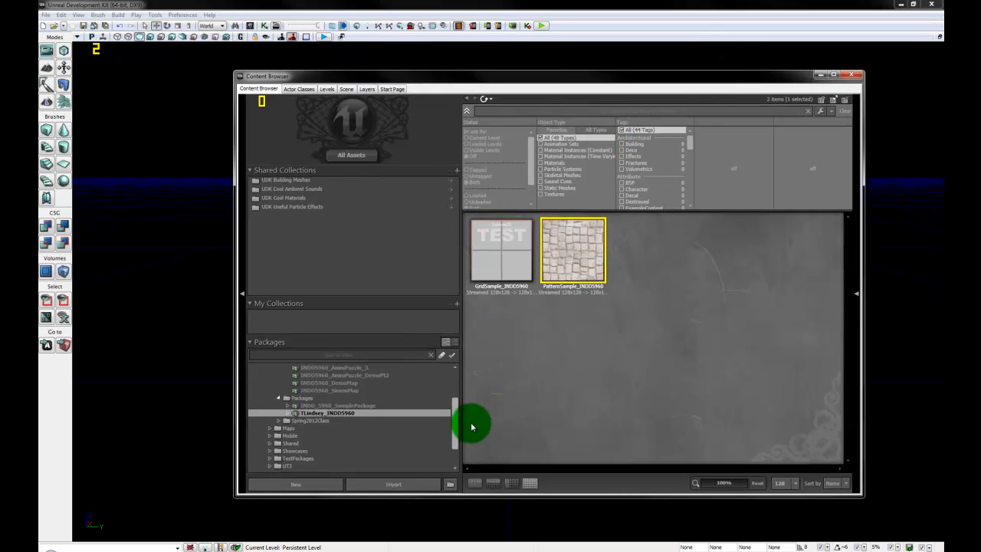
pyautogui.moveTo(455, 432); pyautogui.dragTo(455, 405)
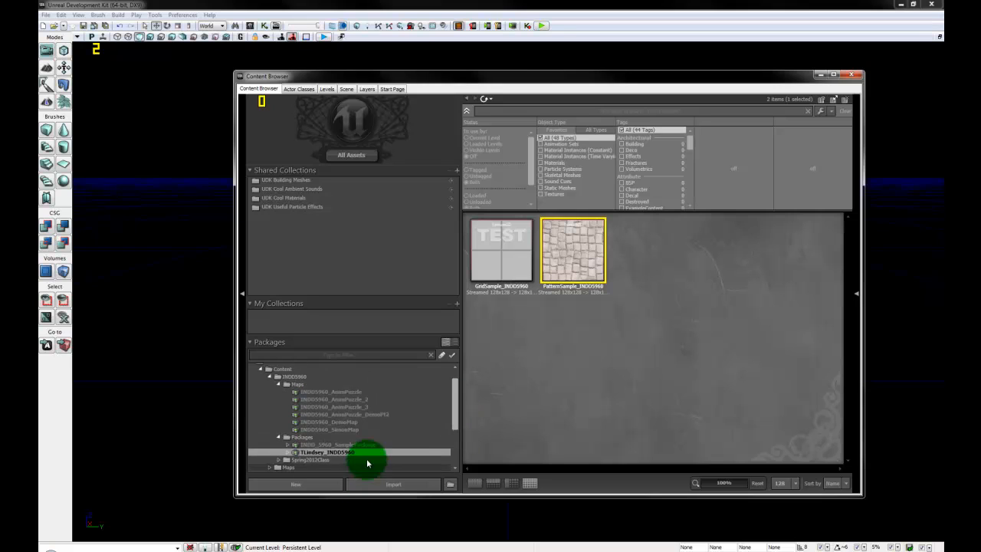
pyautogui.click(364, 446)
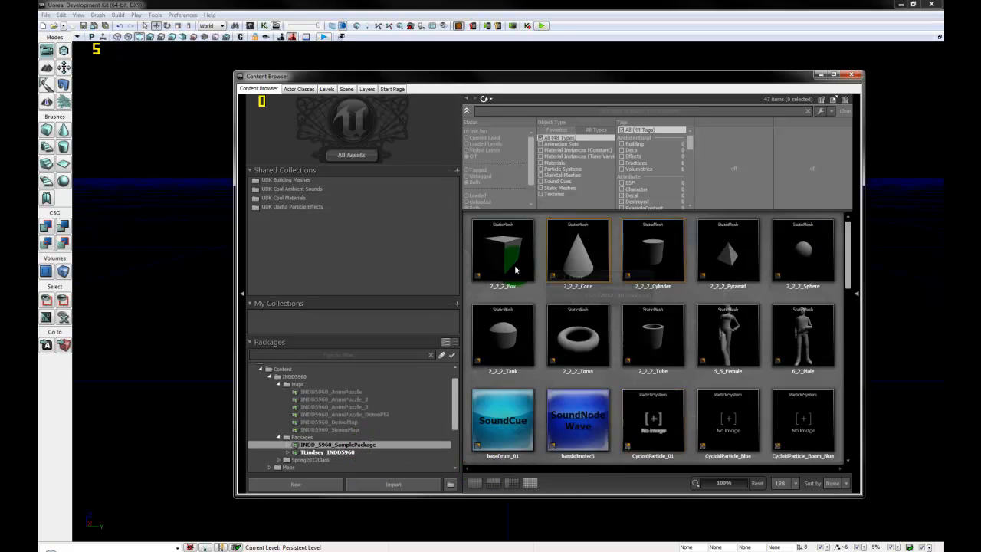
pyautogui.click(509, 253)
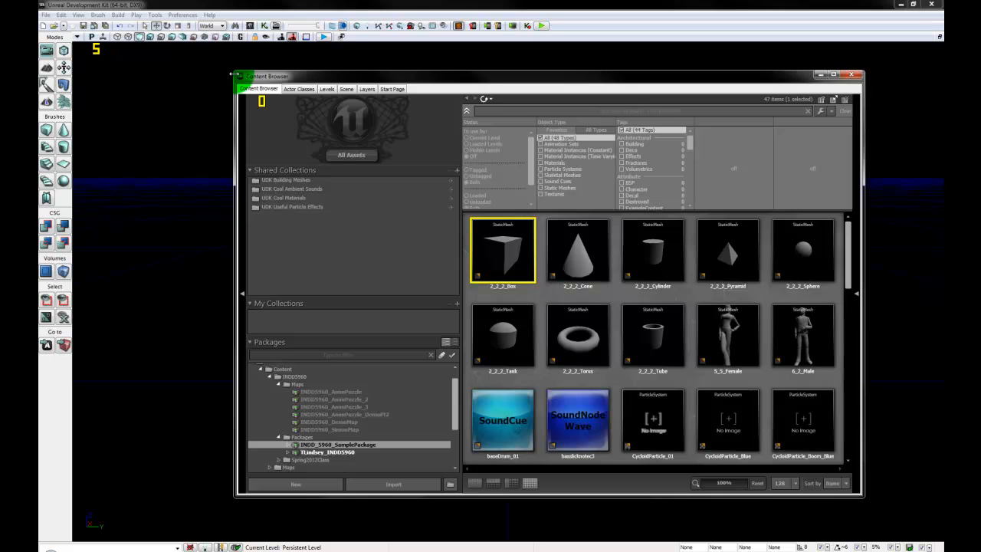
pyautogui.moveTo(231, 70); pyautogui.dragTo(449, 116)
pyautogui.rightClick(364, 322)
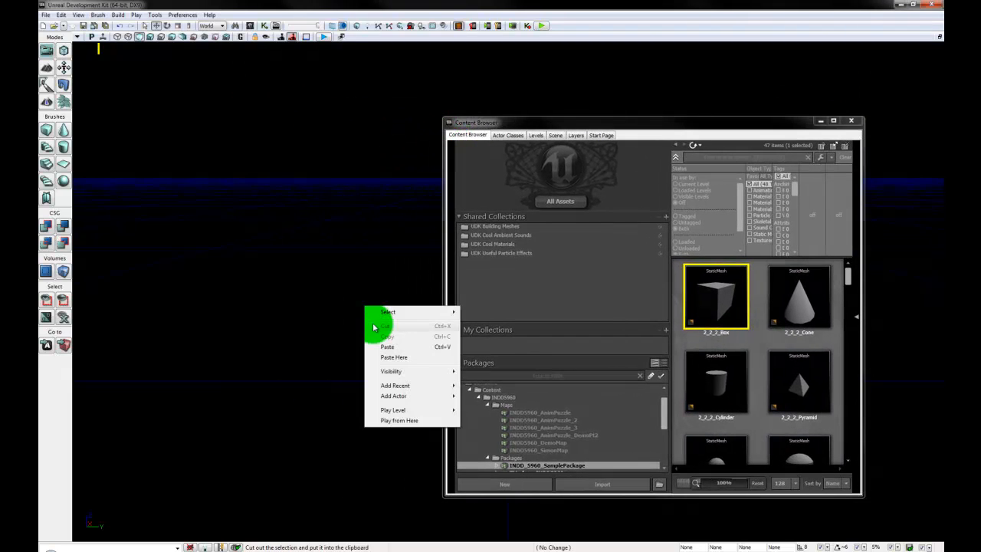
pyautogui.moveTo(422, 396)
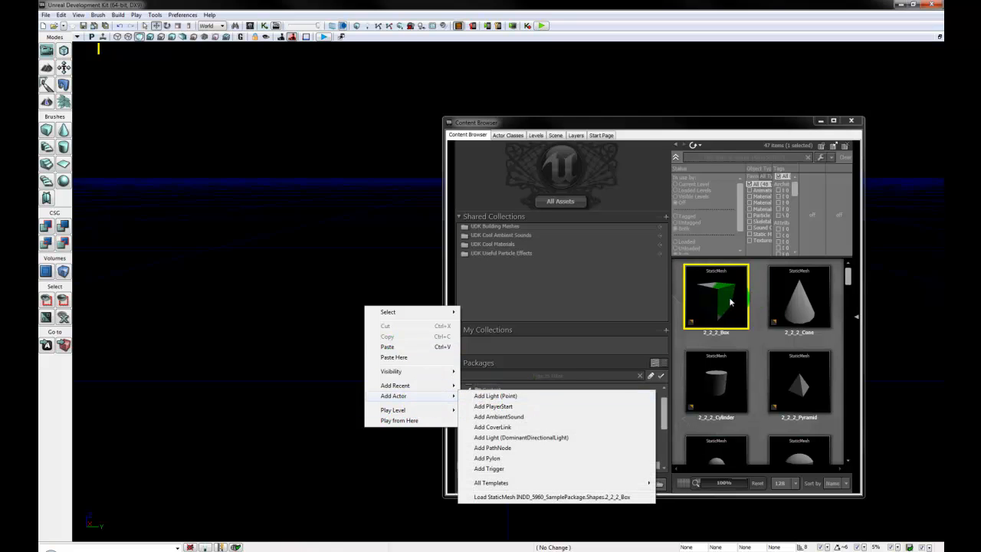
pyautogui.moveTo(703, 291); pyautogui.dragTo(467, 311)
pyautogui.moveTo(370, 318); pyautogui.dragTo(362, 377)
pyautogui.moveTo(460, 120); pyautogui.dragTo(659, 132)
pyautogui.moveTo(505, 338); pyautogui.dragTo(508, 365)
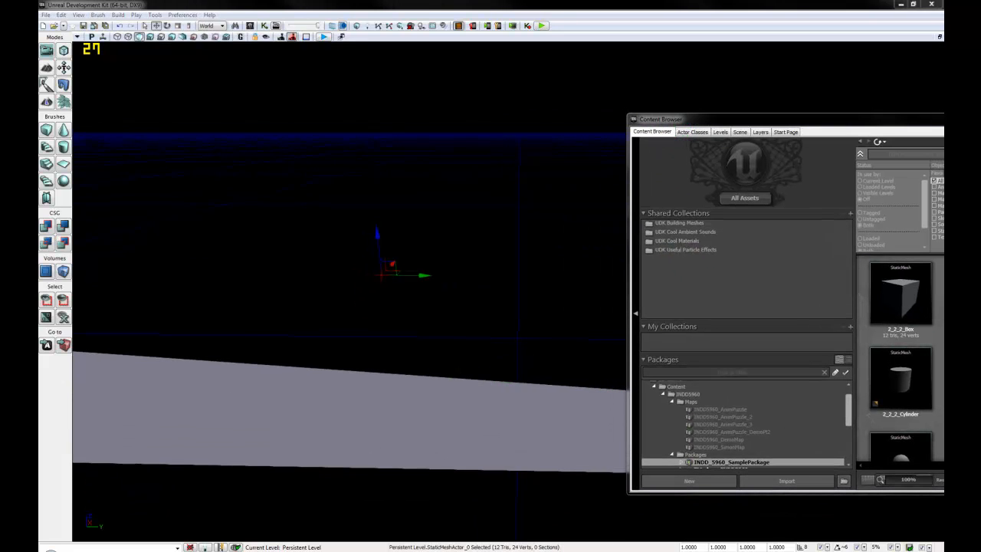
# Step: Set the box's Movement Location X, Y and Z to 0 in its Properties window
pyautogui.press('F4')
pyautogui.moveTo(843, 81); pyautogui.dragTo(692, 88)
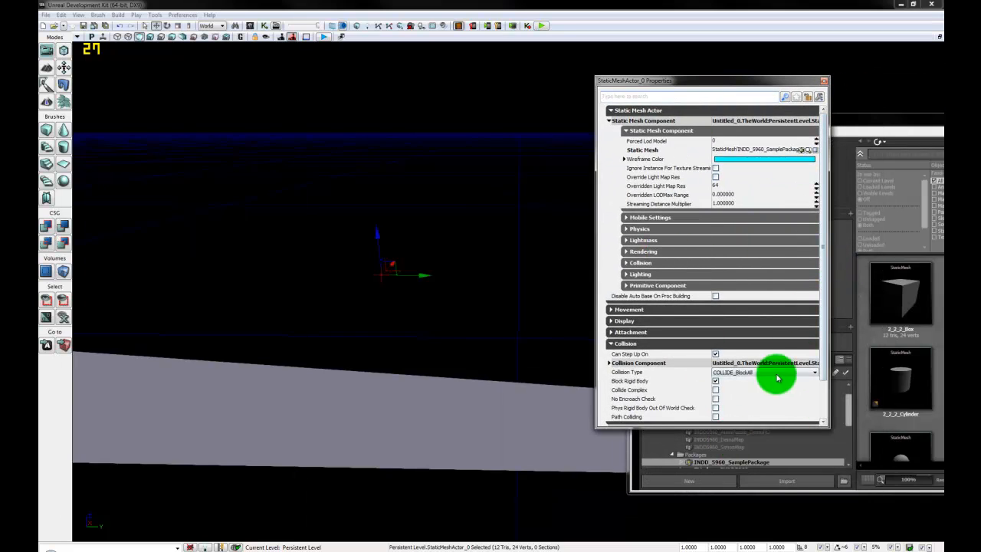
pyautogui.click(658, 309)
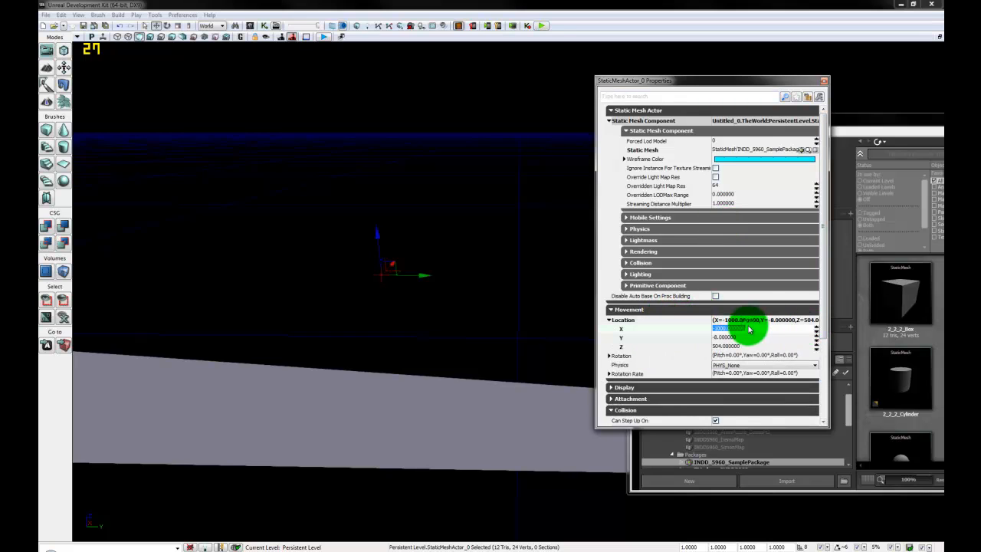
pyautogui.write('0')
pyautogui.press('Tab')
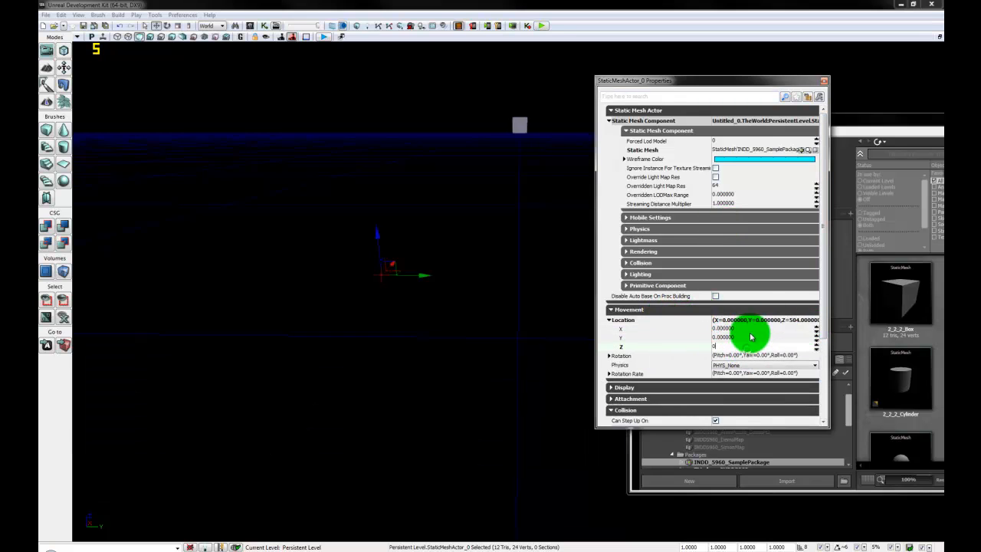
pyautogui.write('0')
pyautogui.press('Return')
pyautogui.click(824, 81)
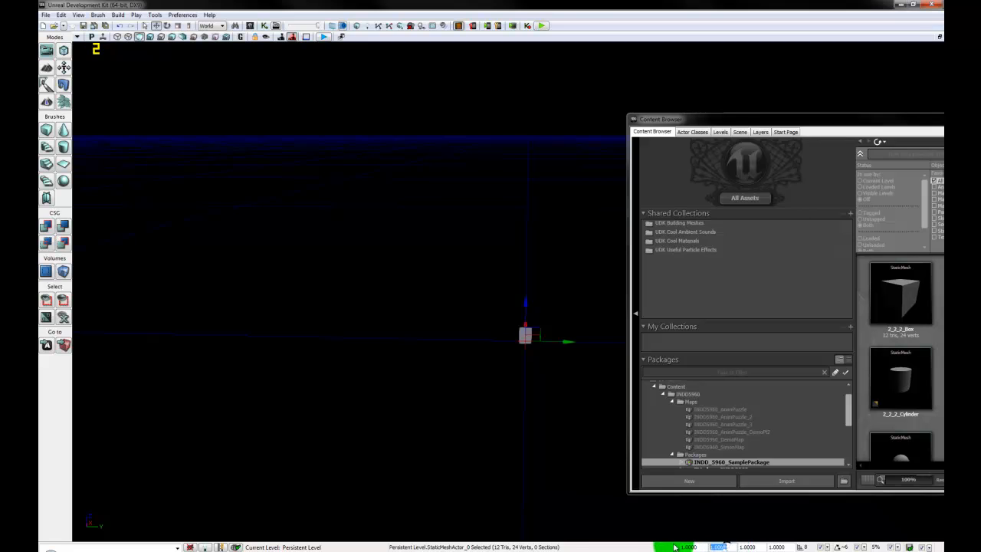
# Step: Scale the box by 100 in the status-bar fields to form a wide, thin floor slab
pyautogui.press('Return')
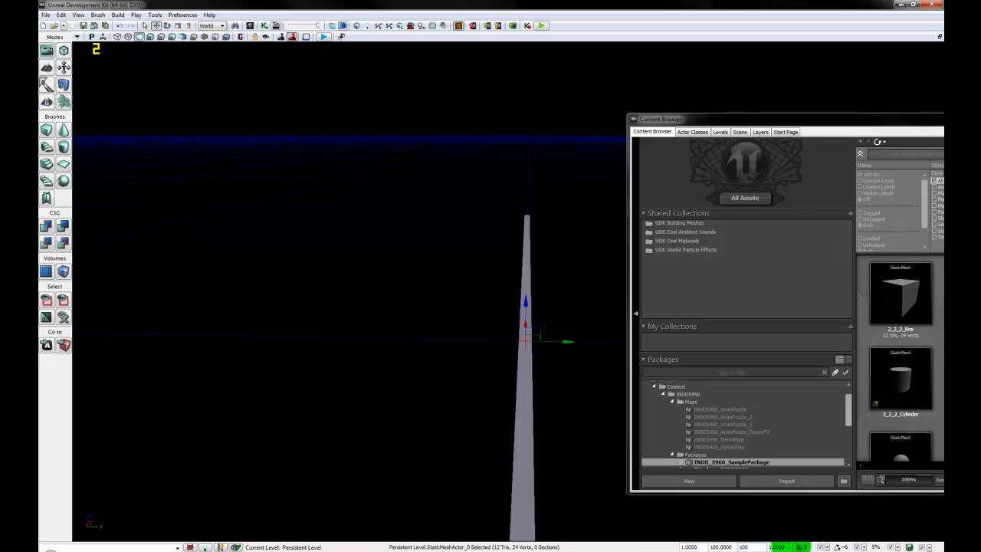
pyautogui.press('Return')
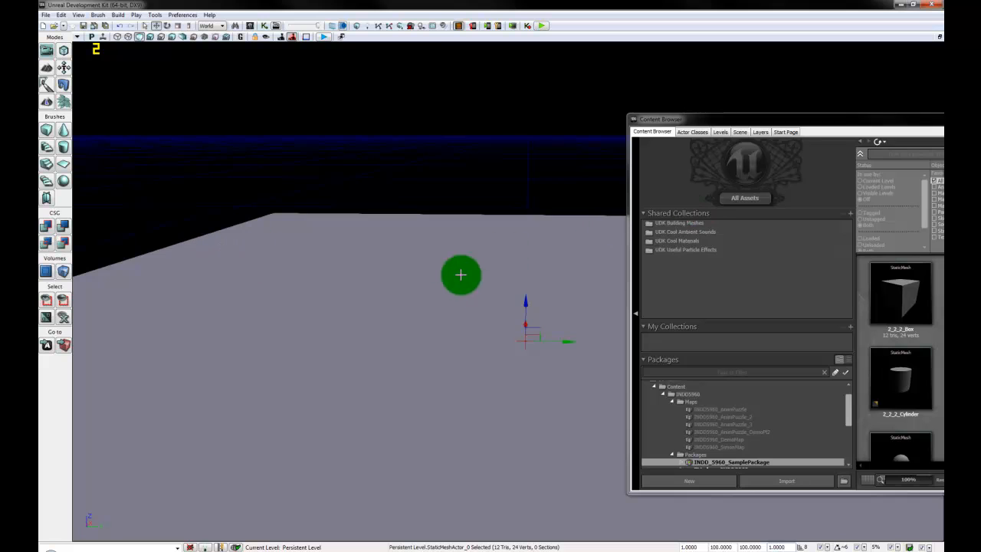
pyautogui.moveTo(461, 275); pyautogui.dragTo(411, 361, button='right')
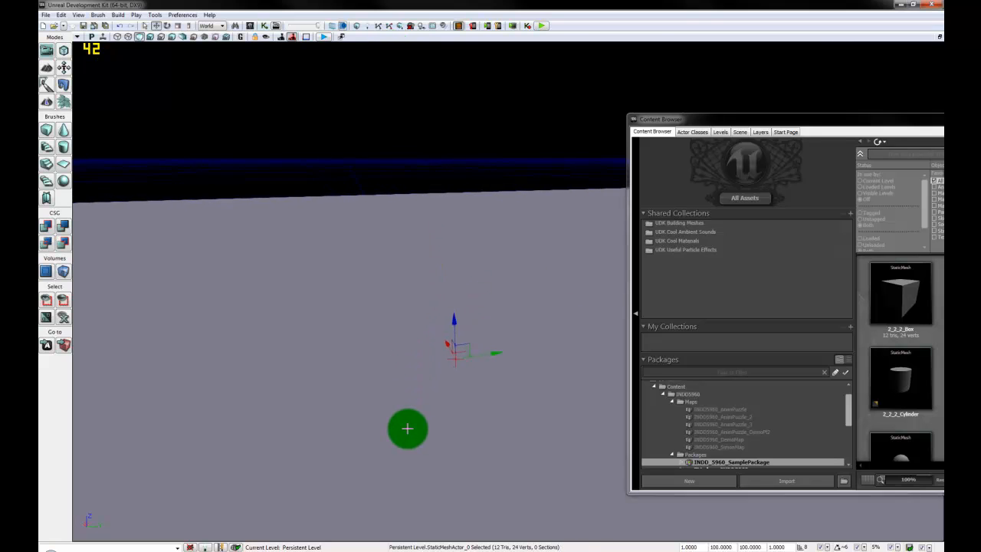
pyautogui.moveTo(503, 419); pyautogui.dragTo(524, 428, button='right')
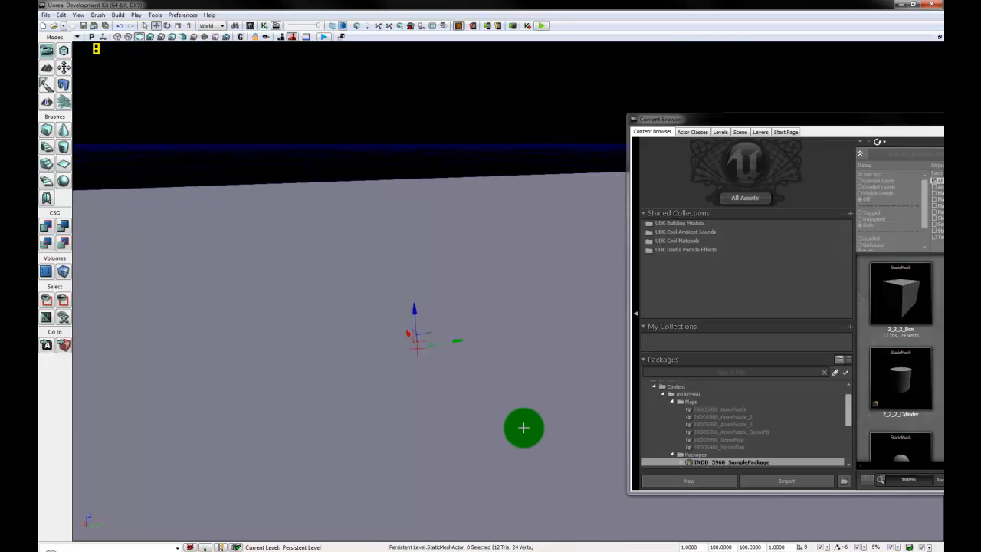
# Step: Enable Override Light Map Res on the floor slab and set it to 512
pyautogui.doubleClick(523, 428)
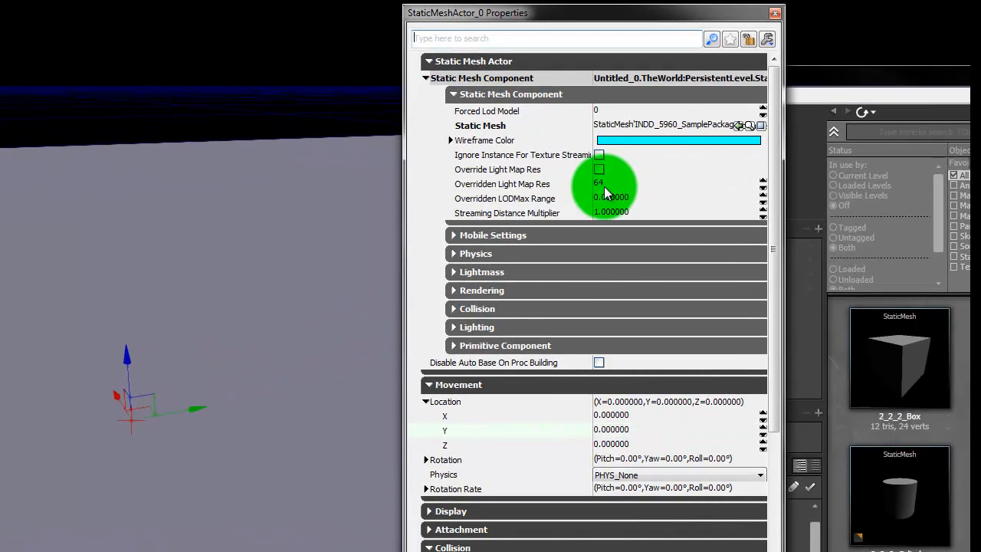
pyautogui.click(599, 170)
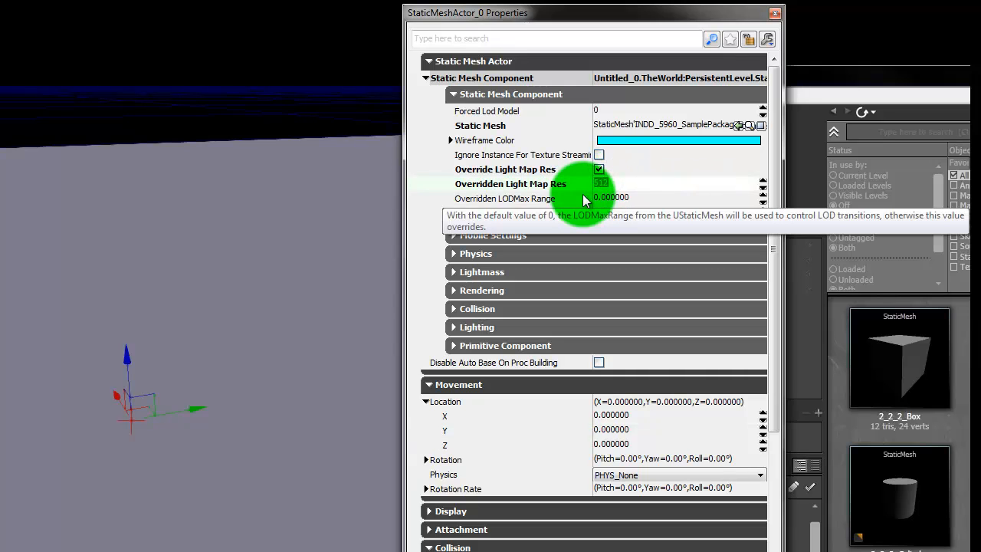
pyautogui.click(774, 14)
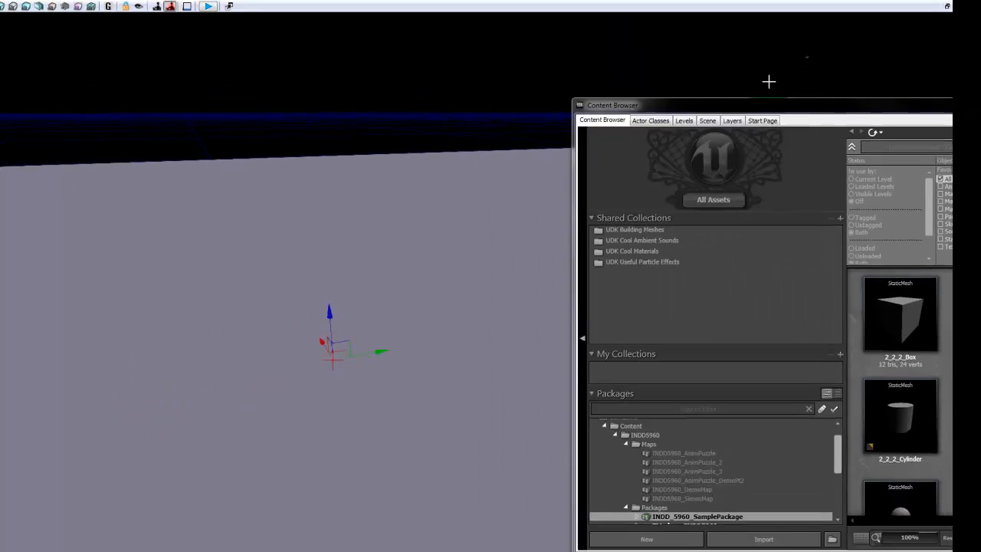
pyautogui.moveTo(410, 417)
pyautogui.mouseDown()
pyautogui.moveTo(373, 430)
pyautogui.moveTo(415, 417)
pyautogui.mouseUp()
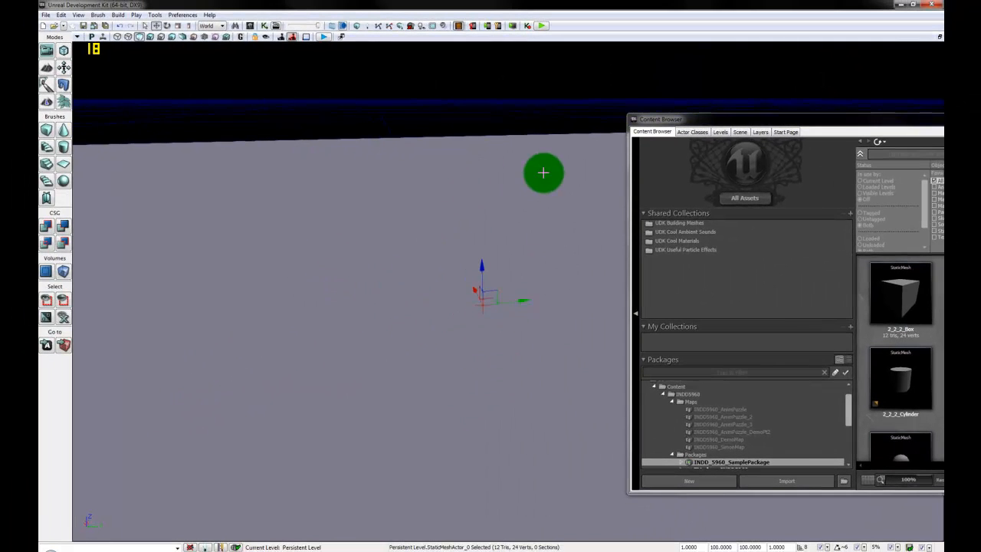
# Step: Show the personal package's two textures, select PatternSample_INDD5960, and pan the level view
pyautogui.moveTo(508, 414); pyautogui.dragTo(554, 413)
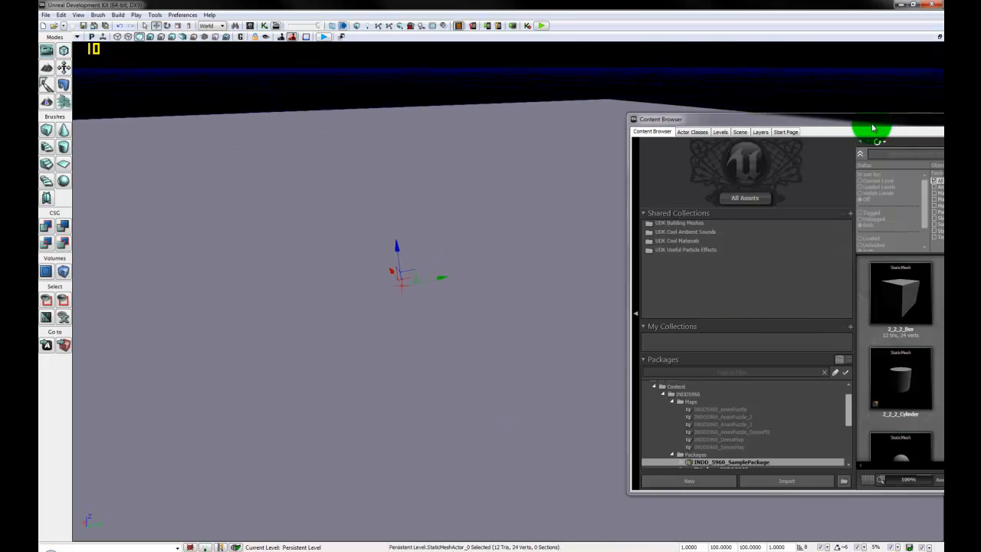
pyautogui.moveTo(827, 123); pyautogui.dragTo(732, 64)
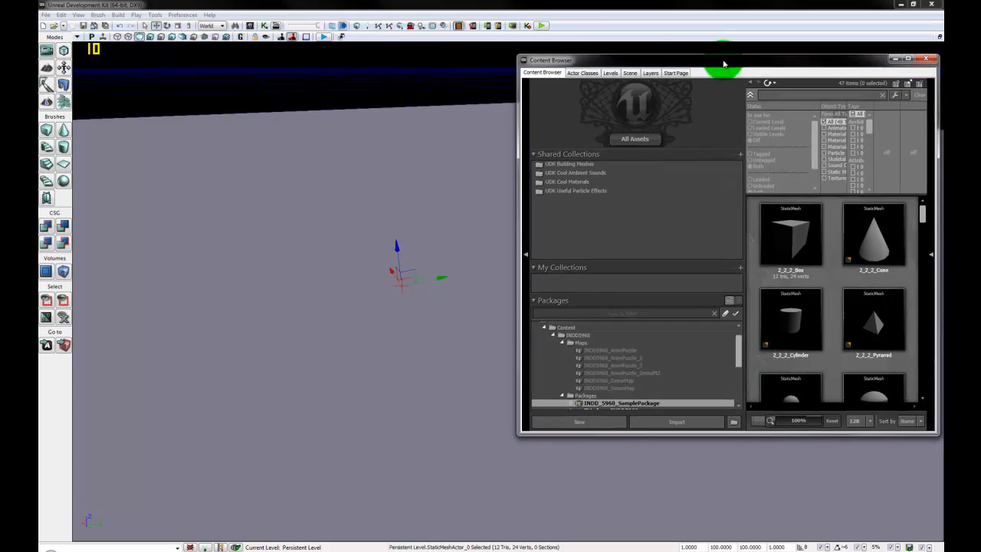
pyautogui.moveTo(741, 360); pyautogui.dragTo(735, 373)
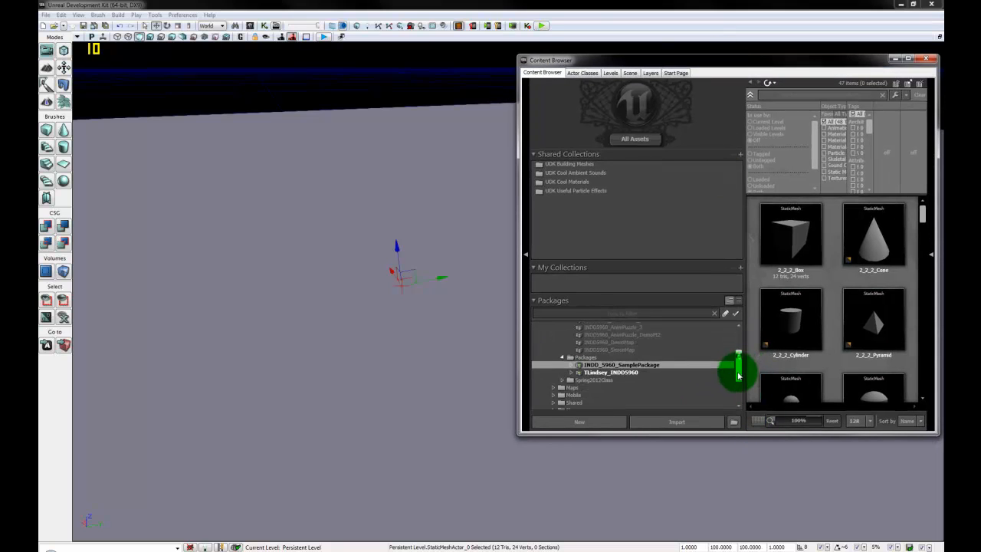
pyautogui.click(617, 366)
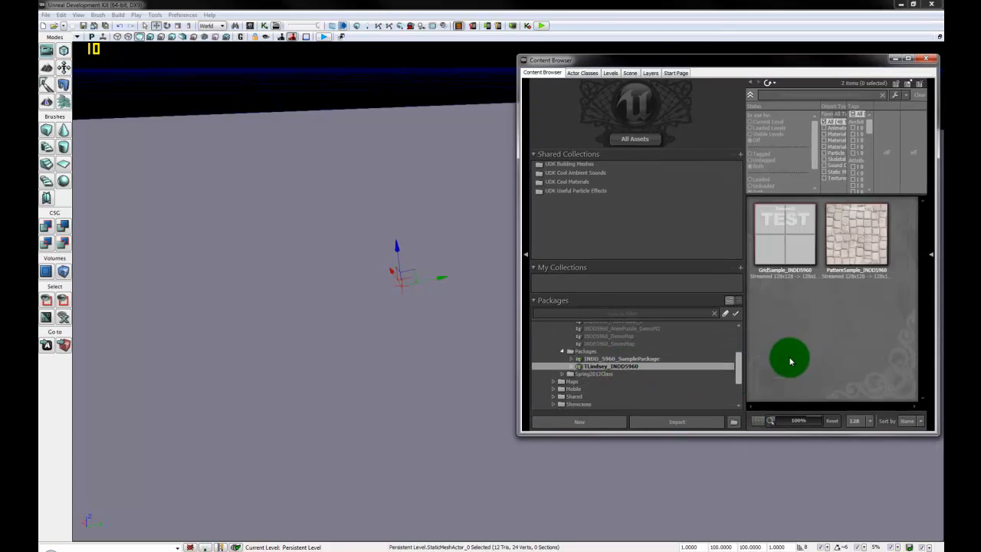
pyautogui.click(858, 232)
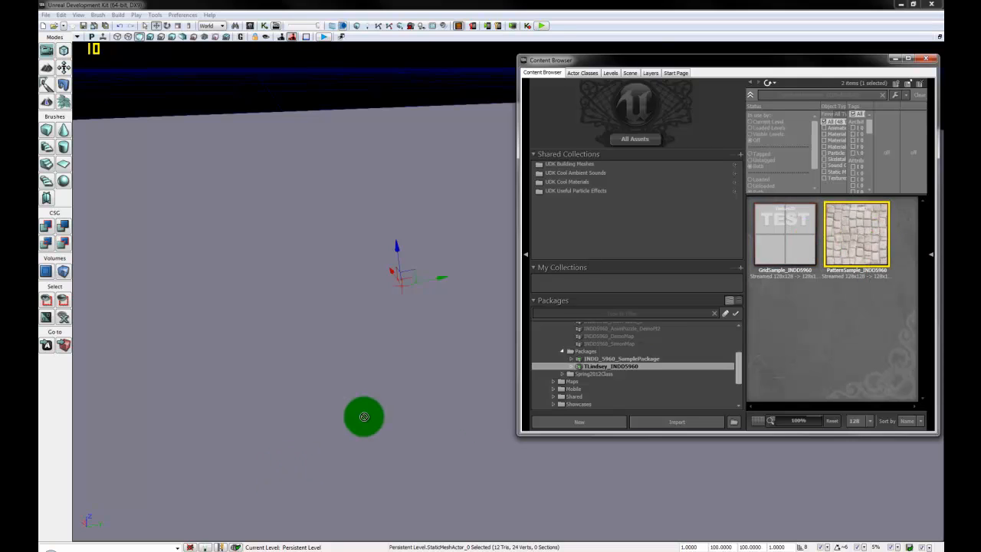
pyautogui.moveTo(415, 393)
pyautogui.mouseDown()
pyautogui.moveTo(374, 373)
pyautogui.moveTo(410, 359)
pyautogui.moveTo(387, 344)
pyautogui.moveTo(450, 320)
pyautogui.moveTo(394, 314)
pyautogui.moveTo(897, 225)
pyautogui.moveTo(818, 323)
pyautogui.mouseUp()
# Step: Create a new Material PatternSample_INDD5960_MAT with grouping Materials in the personal package
pyautogui.rightClick(818, 323)
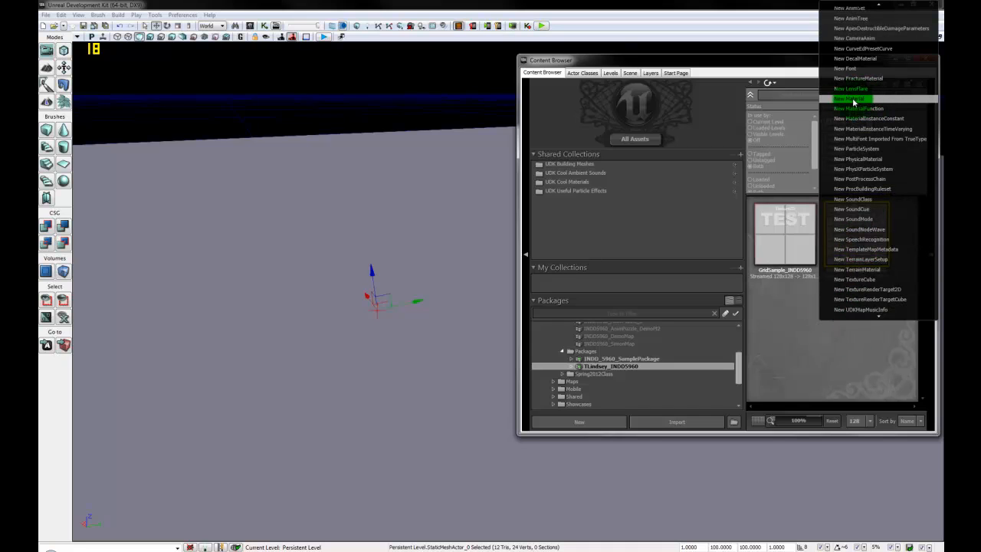
pyautogui.rightClick(775, 334)
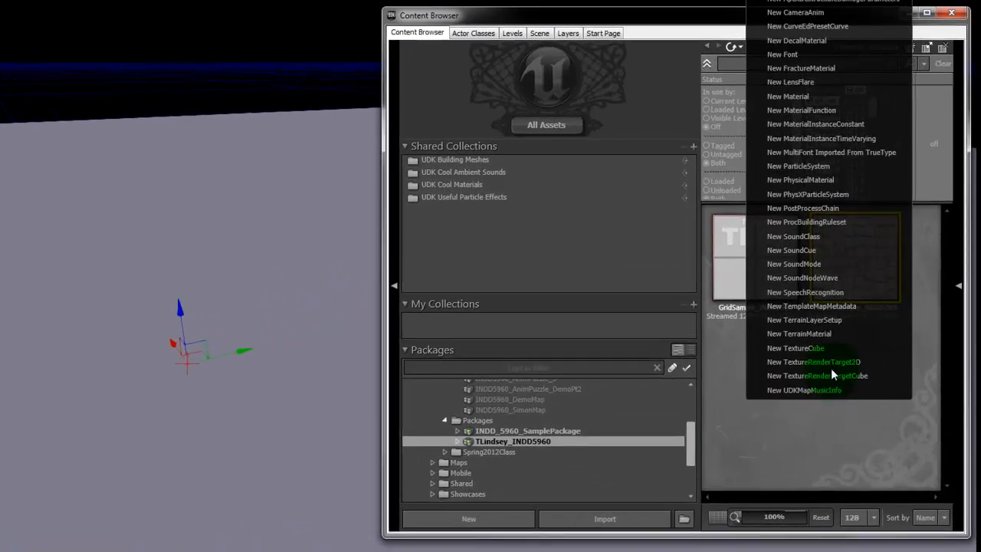
pyautogui.click(814, 93)
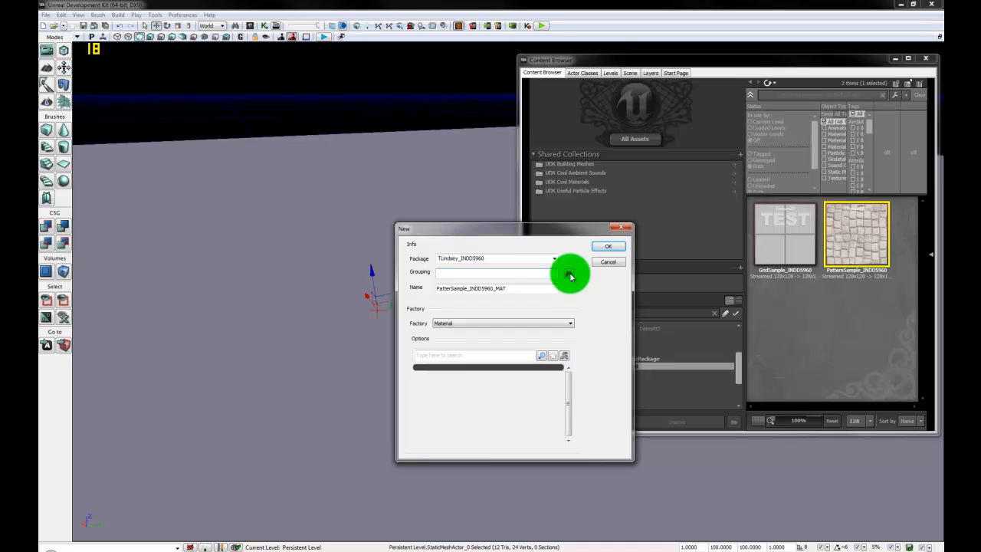
pyautogui.click(520, 273)
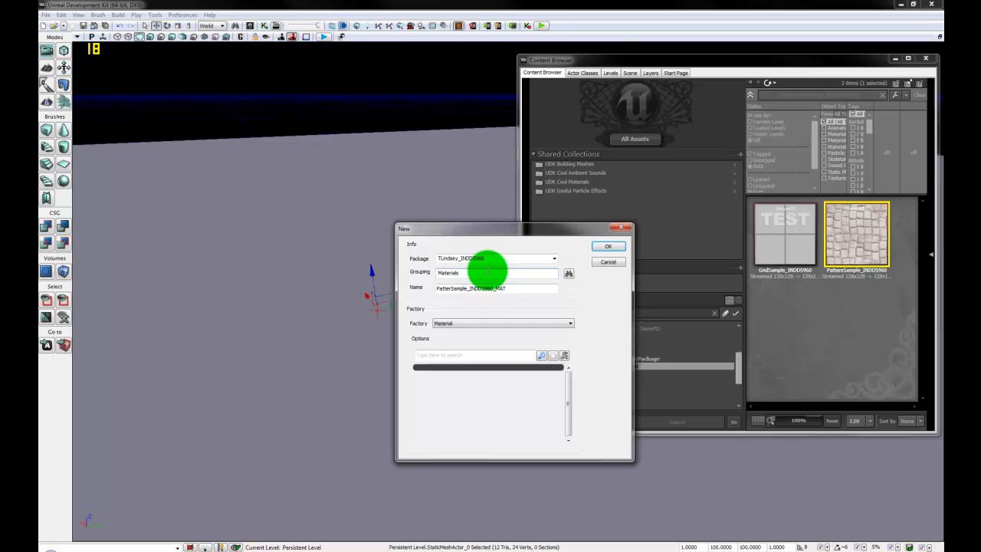
pyautogui.click(609, 249)
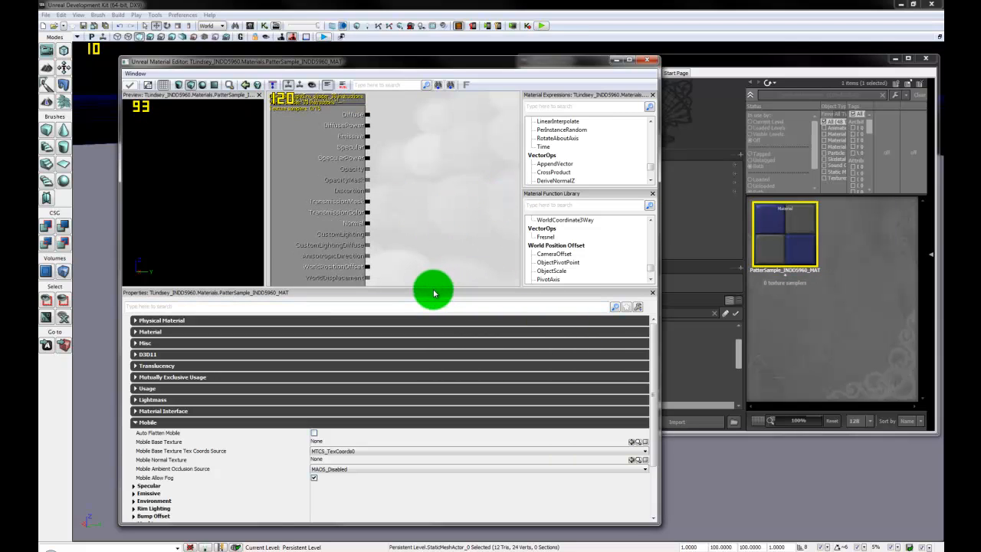
# Step: Enlarge the material graph pane and reselect the PatternSample texture in the course package
pyautogui.moveTo(433, 288); pyautogui.dragTo(447, 365)
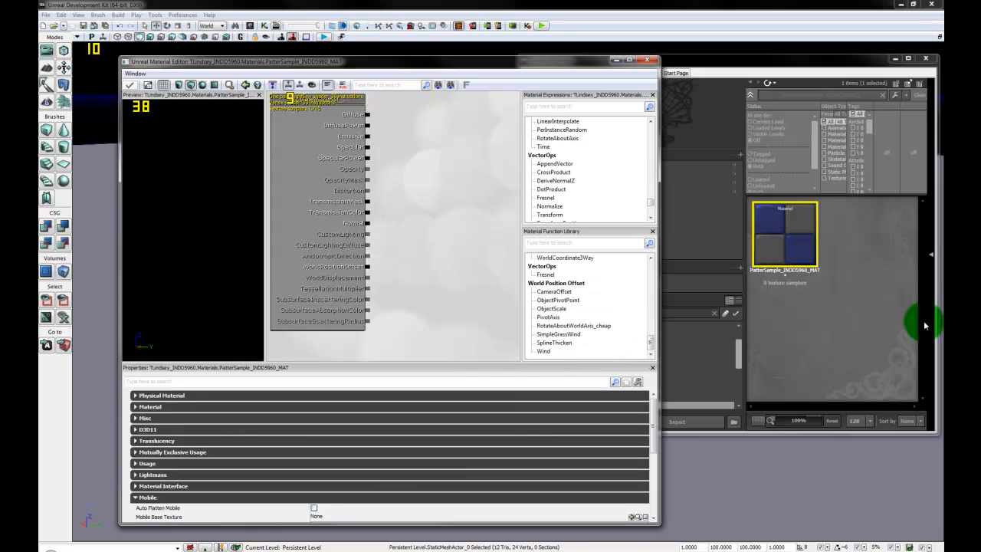
pyautogui.click(828, 77)
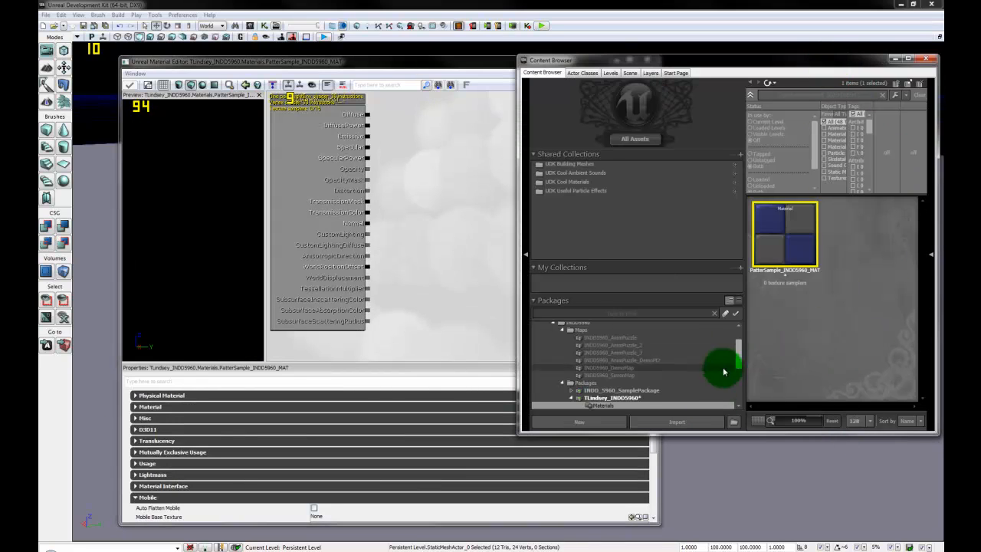
pyautogui.click(608, 398)
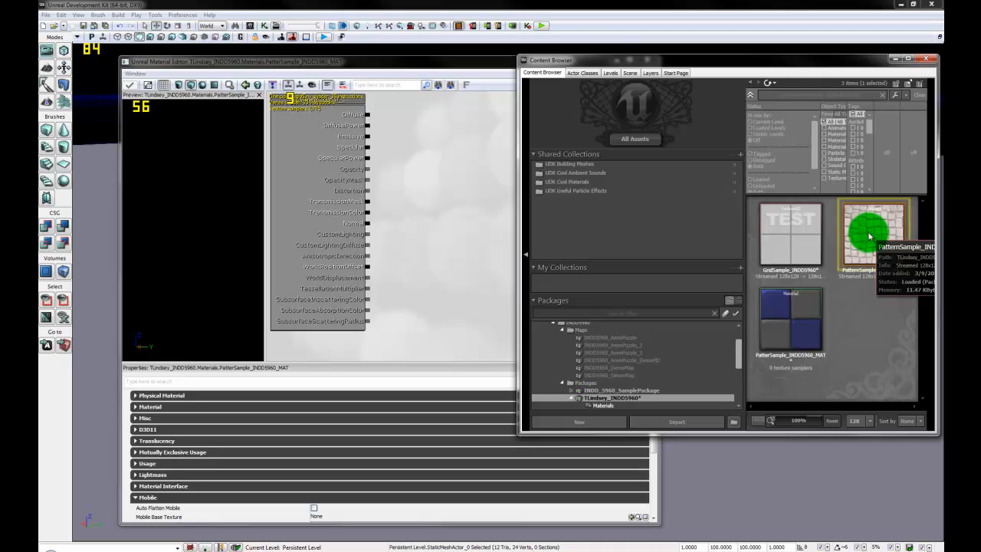
pyautogui.moveTo(869, 236)
pyautogui.mouseDown()
pyautogui.moveTo(833, 377)
pyautogui.moveTo(652, 355)
pyautogui.moveTo(692, 397)
pyautogui.moveTo(404, 59)
pyautogui.moveTo(416, 63)
pyautogui.moveTo(401, 61)
pyautogui.moveTo(416, 143)
pyautogui.moveTo(493, 312)
pyautogui.moveTo(416, 241)
pyautogui.moveTo(418, 225)
pyautogui.moveTo(455, 236)
pyautogui.moveTo(444, 237)
pyautogui.moveTo(438, 289)
pyautogui.moveTo(412, 281)
pyautogui.moveTo(422, 288)
pyautogui.mouseUp()
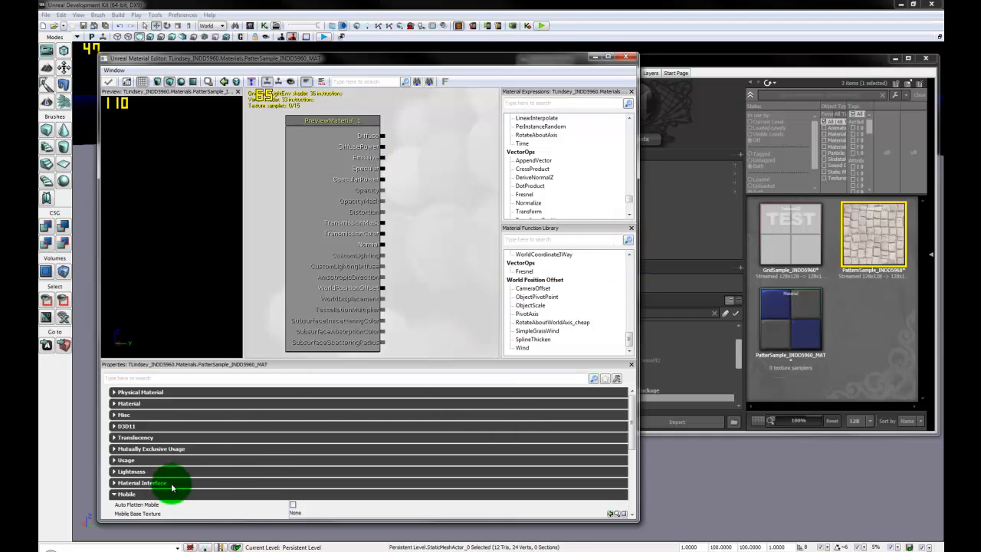
# Step: Pan the material canvas and bring the package's assets back into view
pyautogui.moveTo(632, 421); pyautogui.dragTo(630, 456)
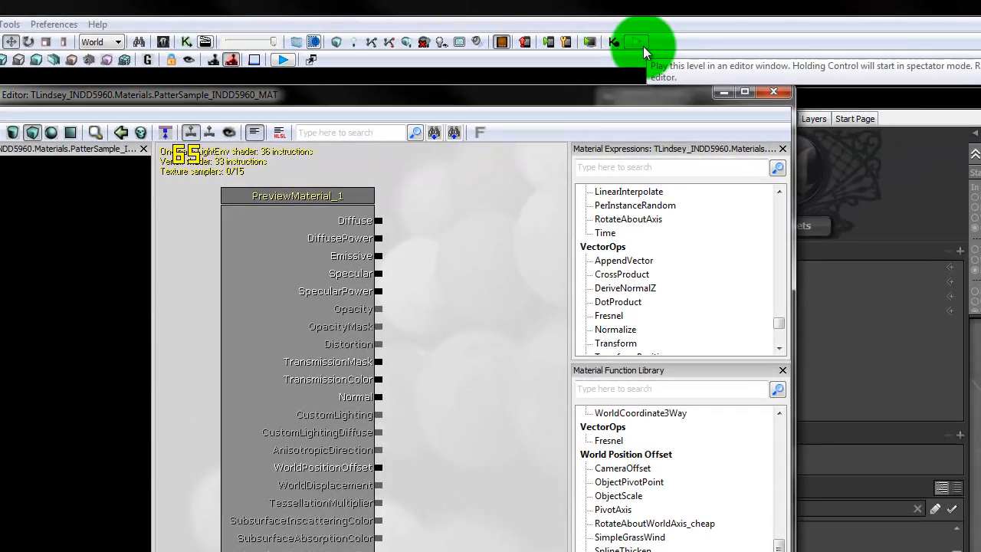
pyautogui.moveTo(478, 405); pyautogui.dragTo(462, 390)
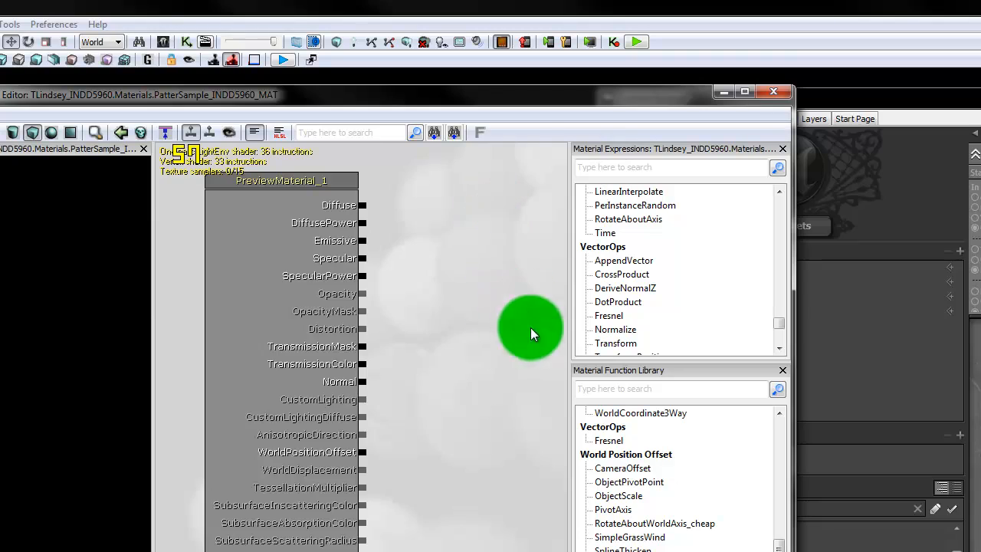
pyautogui.moveTo(476, 331); pyautogui.dragTo(448, 339)
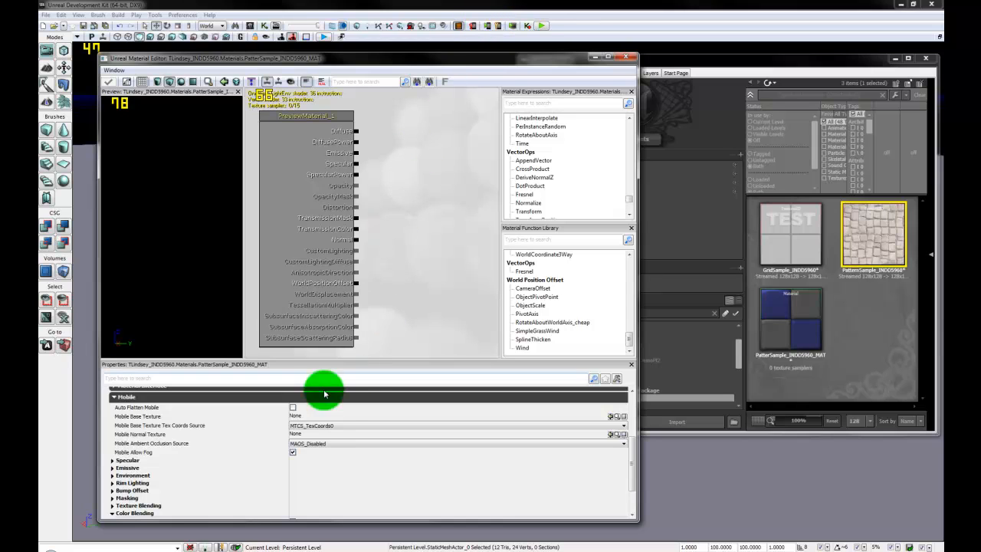
pyautogui.click(293, 453)
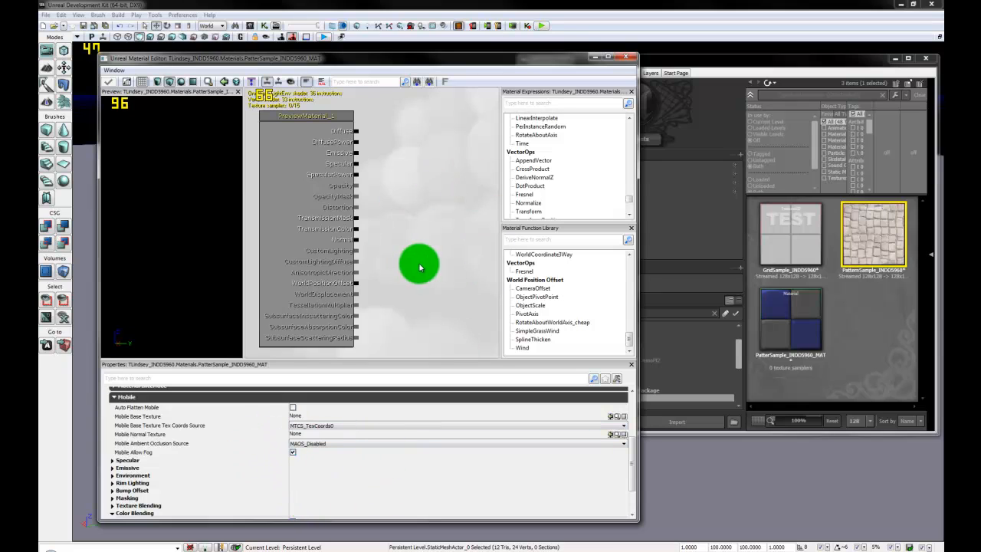
pyautogui.moveTo(419, 263); pyautogui.dragTo(401, 259)
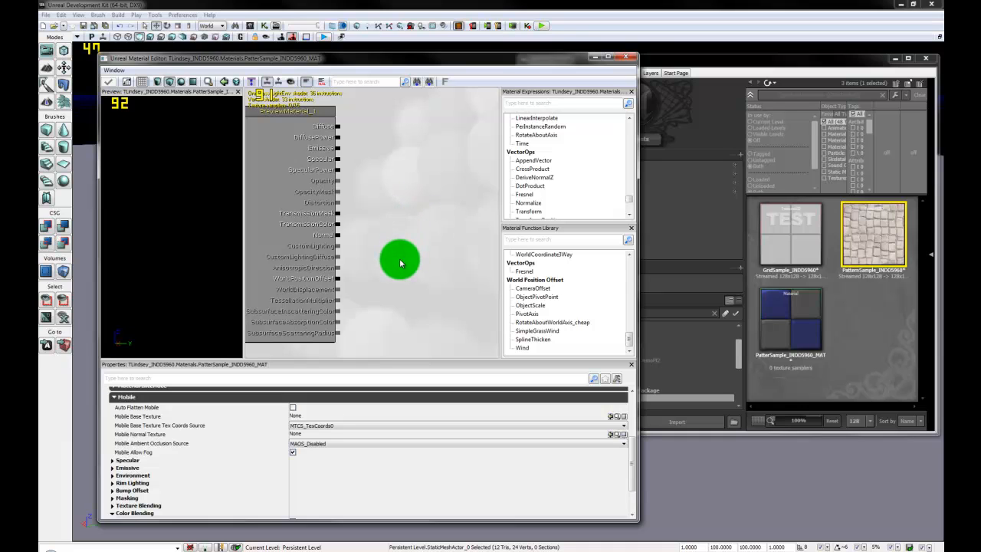
pyautogui.moveTo(405, 280); pyautogui.dragTo(433, 281)
pyautogui.click(872, 240)
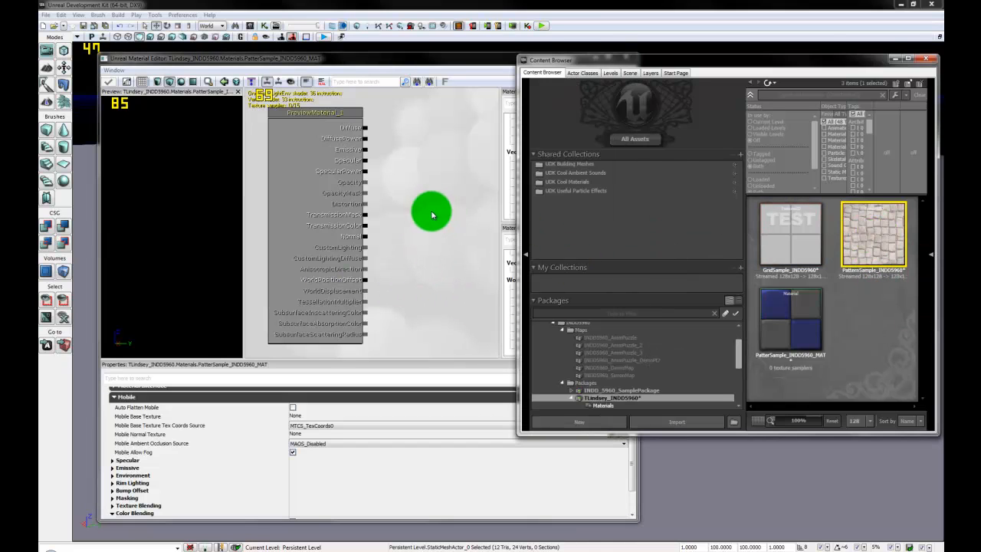
# Step: Add the PatternSample cobblestone texture as a sample node beside the material
pyautogui.moveTo(849, 230); pyautogui.dragTo(444, 263)
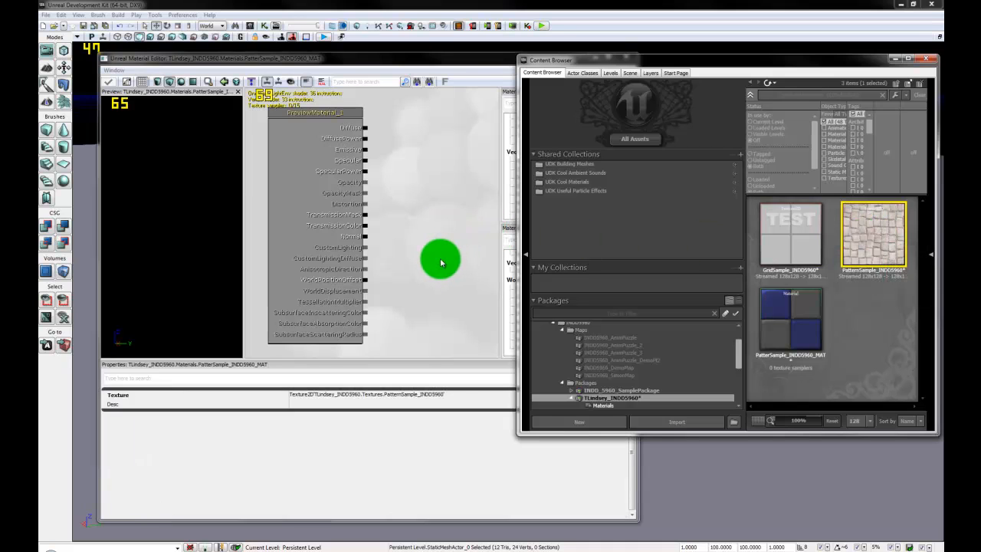
pyautogui.click(462, 195)
pyautogui.click(474, 273)
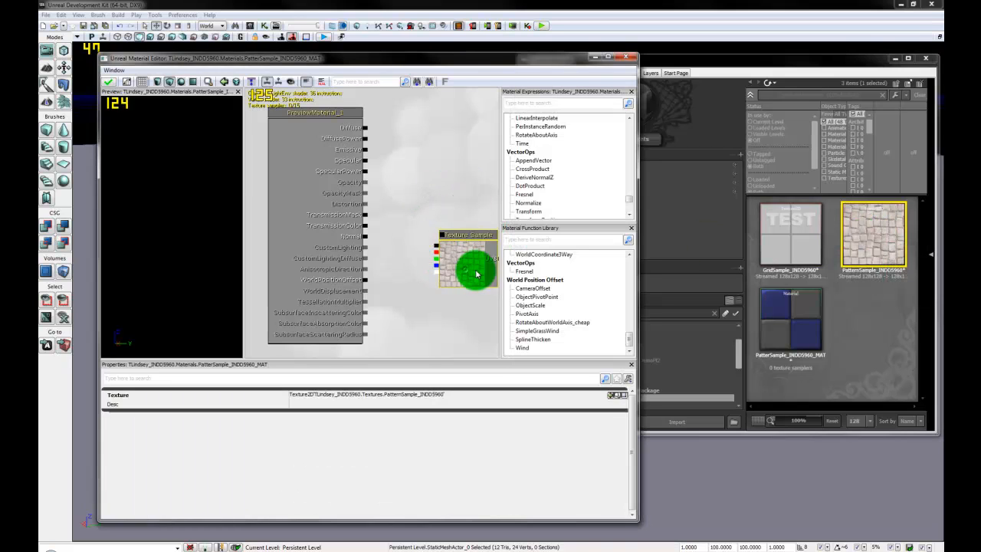
pyautogui.moveTo(465, 284); pyautogui.dragTo(455, 170)
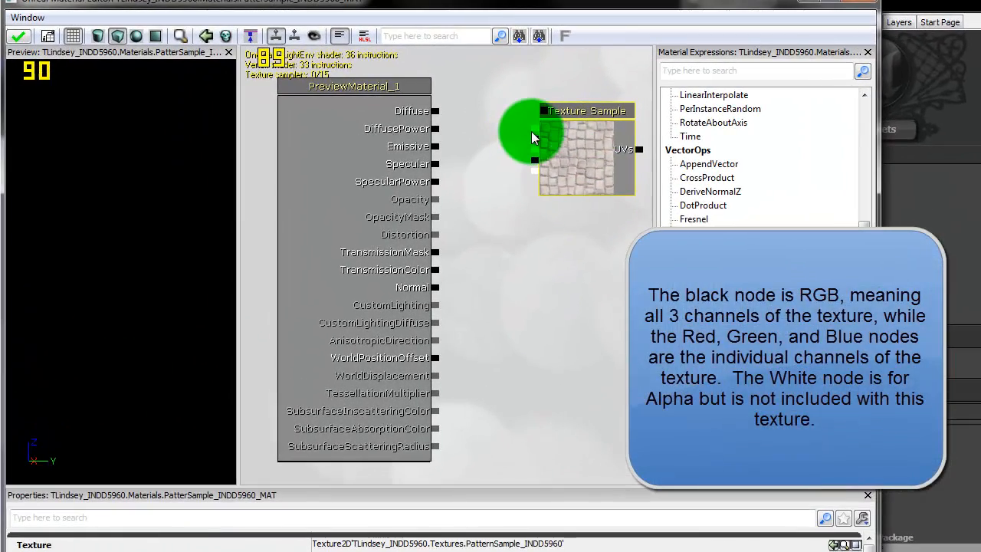
# Step: Wire the texture's RGB output to Diffuse and its red channel to Specular
pyautogui.moveTo(534, 131); pyautogui.dragTo(439, 112)
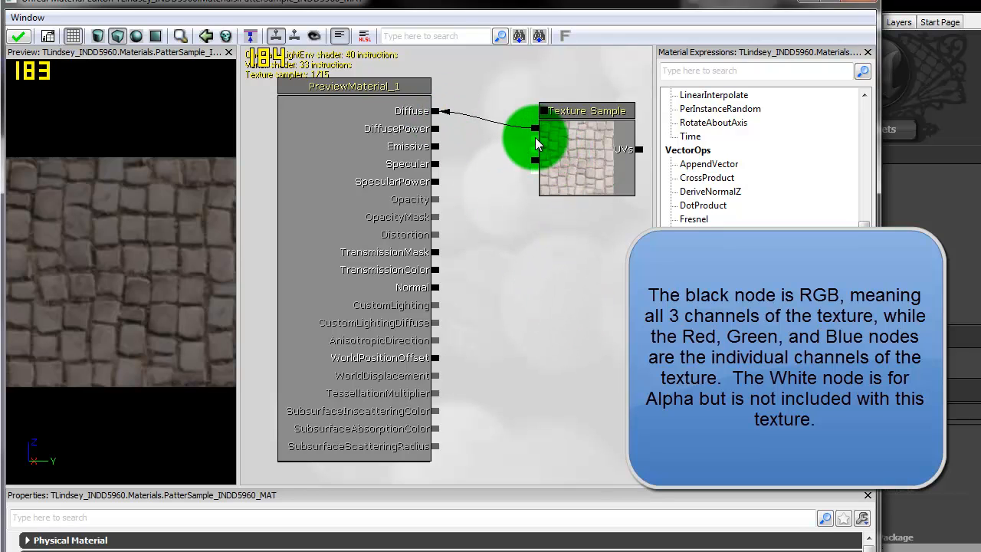
pyautogui.moveTo(535, 139); pyautogui.dragTo(440, 164)
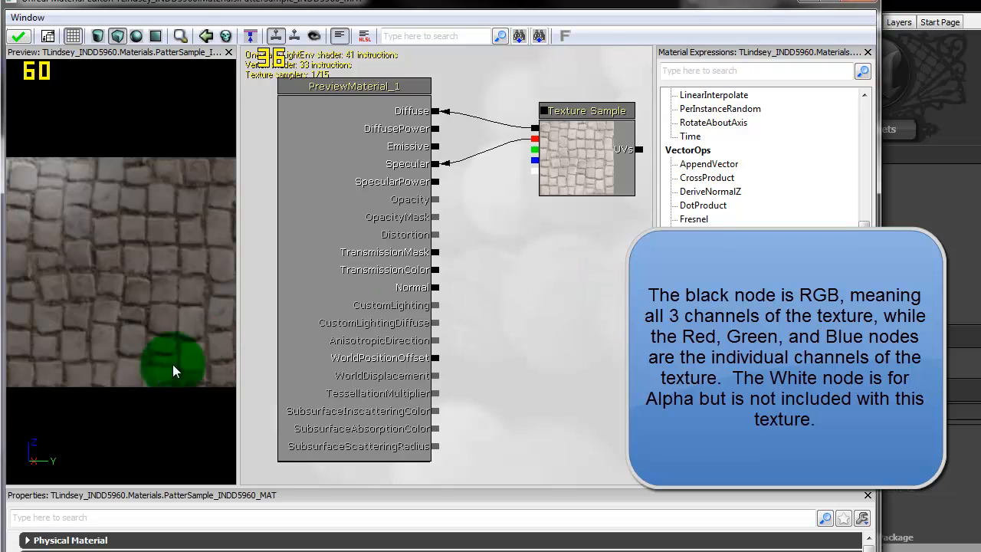
pyautogui.moveTo(176, 368); pyautogui.dragTo(92, 184)
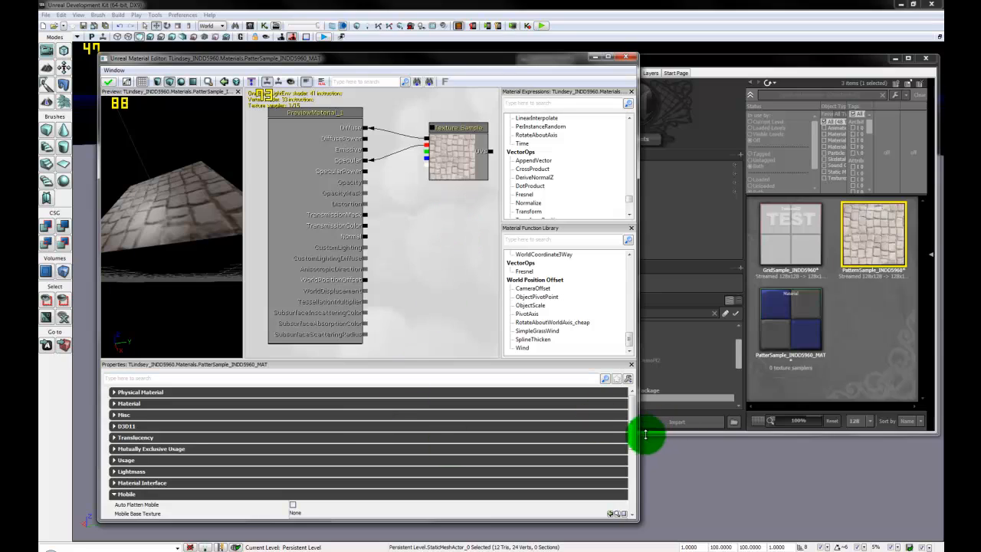
# Step: Check Auto Flatten Mobile in the Mobile properties, apply the material, and close the Material Editor
pyautogui.scroll(-5, 635, 439)
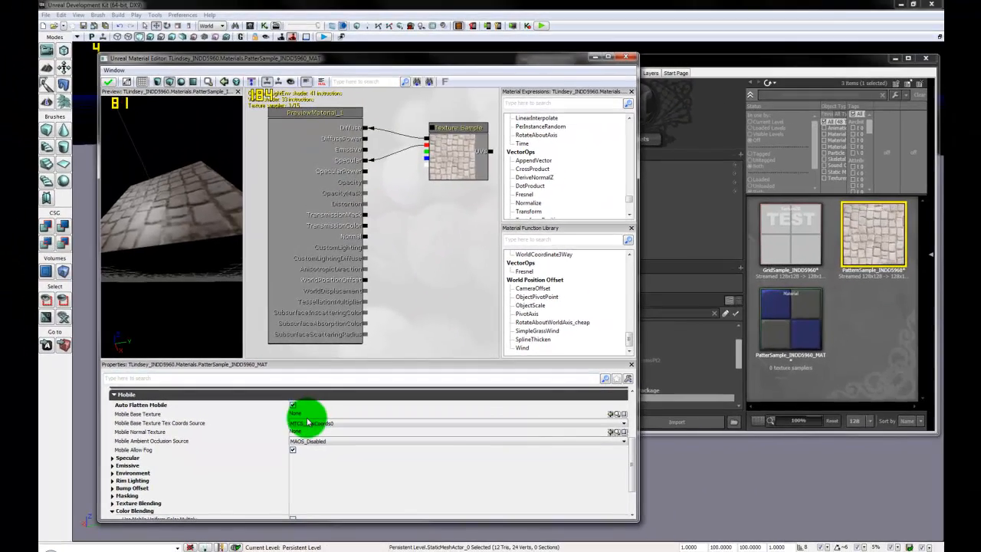
pyautogui.click(308, 421)
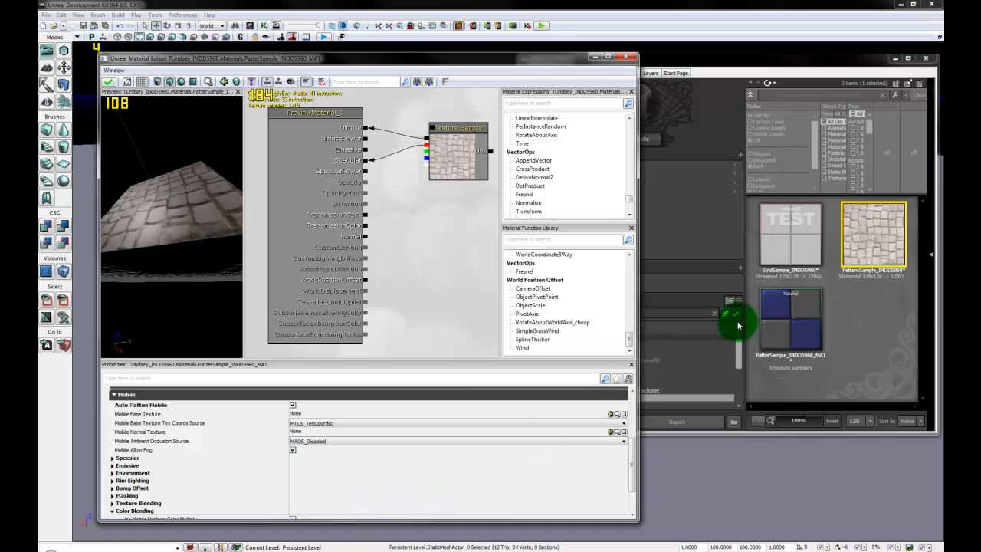
pyautogui.click(320, 414)
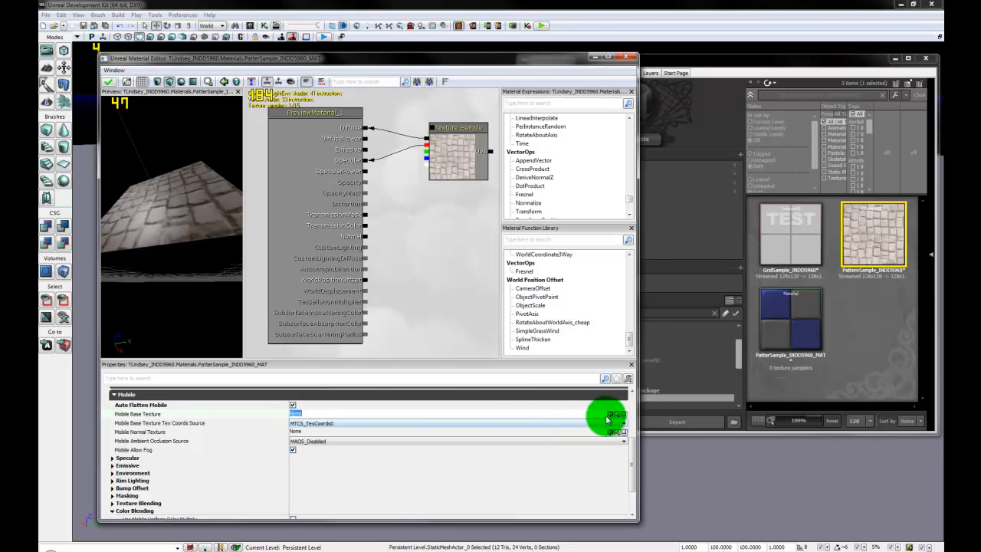
pyautogui.click(422, 442)
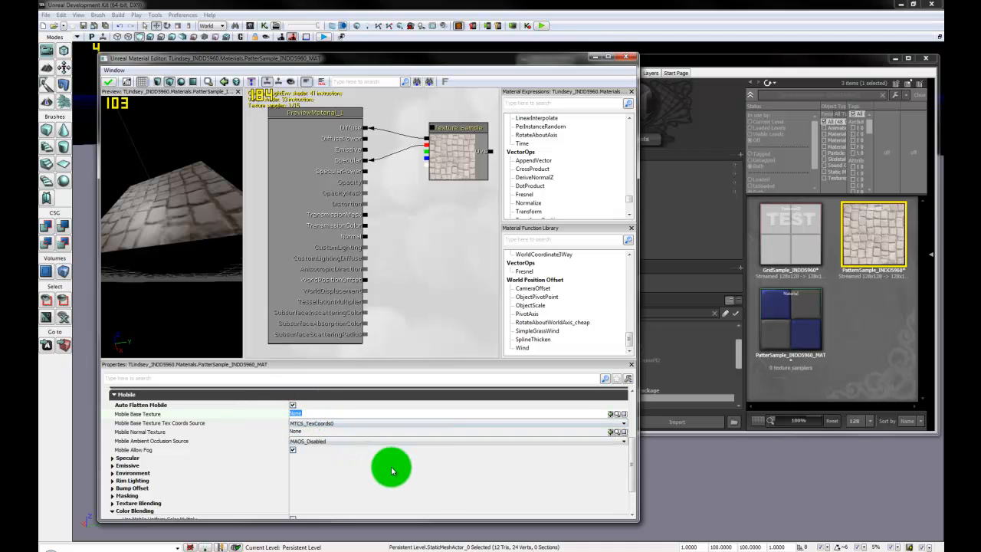
pyautogui.moveTo(635, 452); pyautogui.dragTo(633, 481)
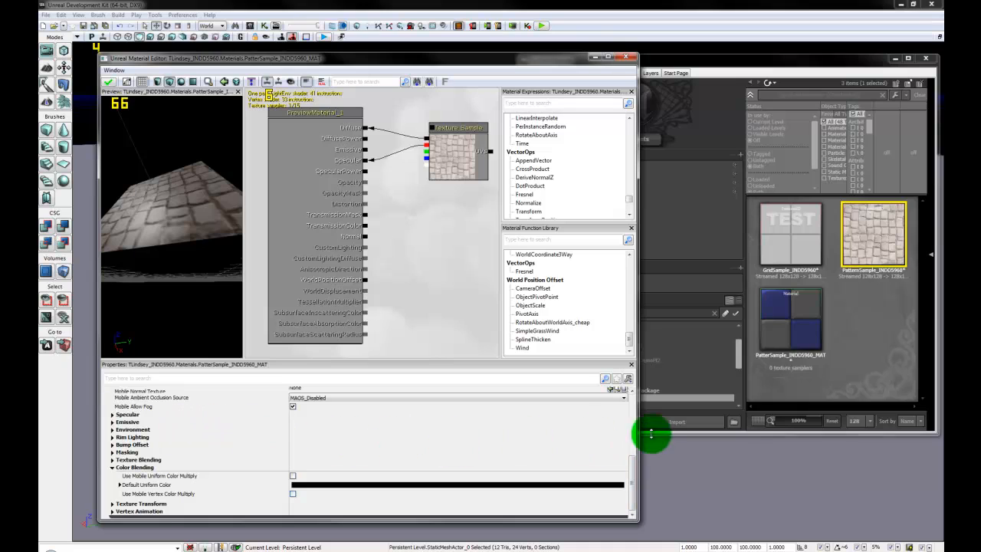
pyautogui.click(109, 82)
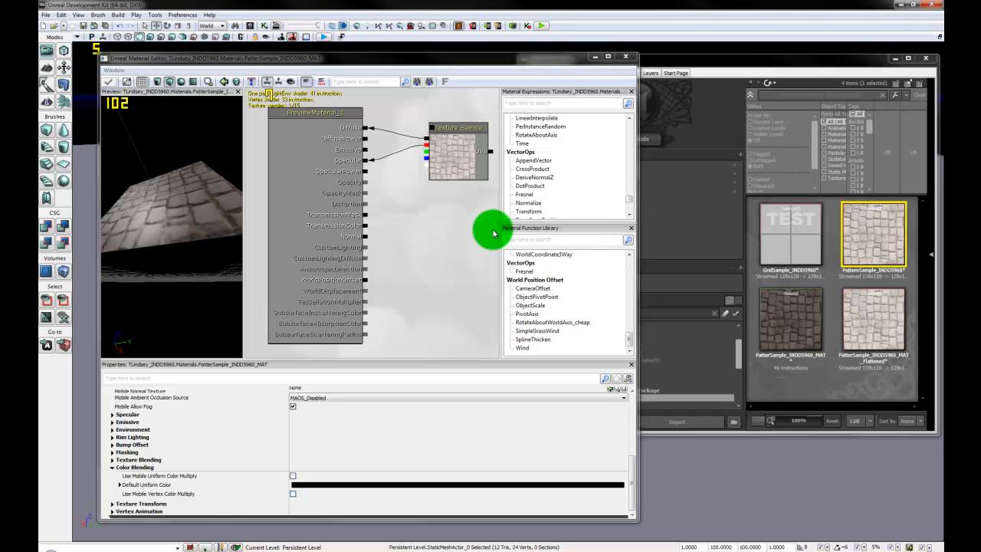
pyautogui.click(627, 59)
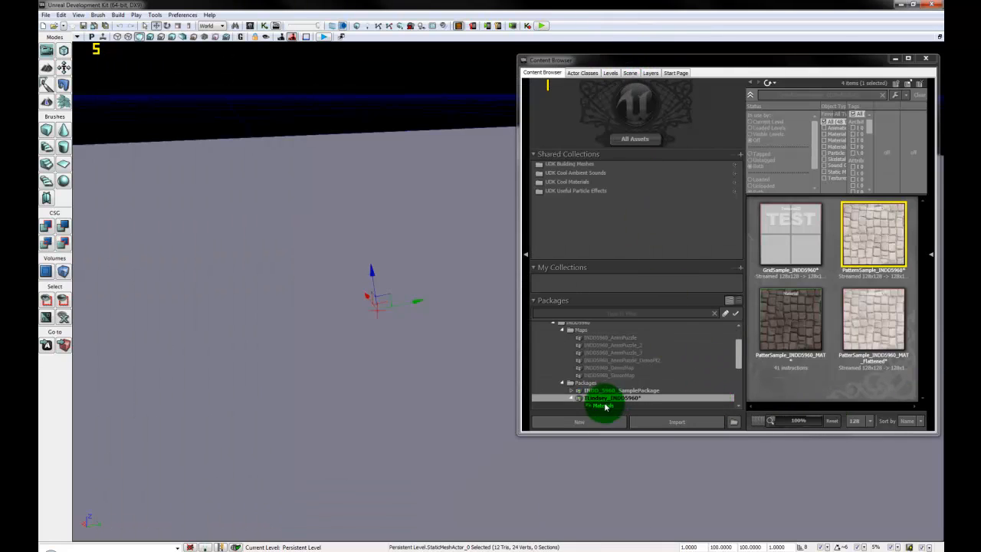
pyautogui.click(607, 405)
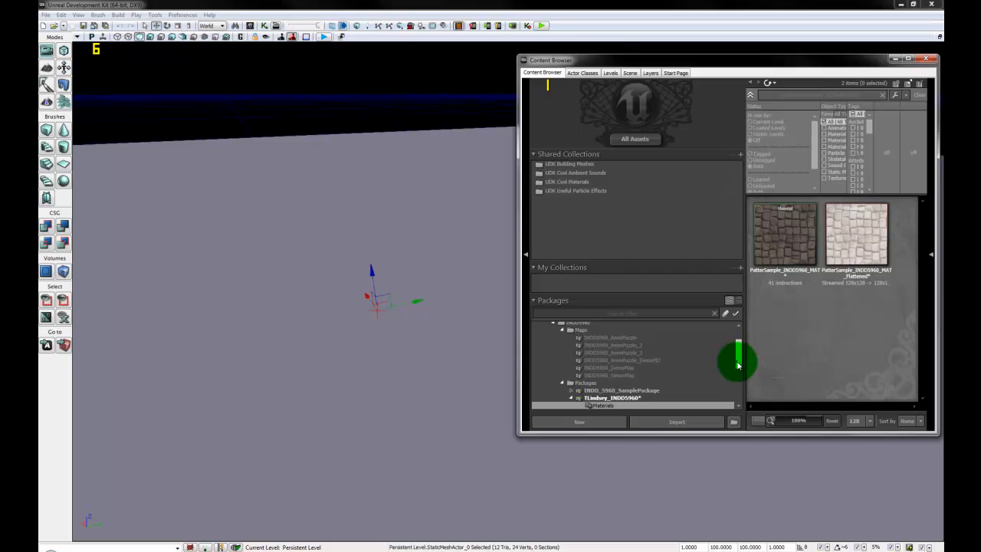
pyautogui.moveTo(738, 363); pyautogui.dragTo(737, 381)
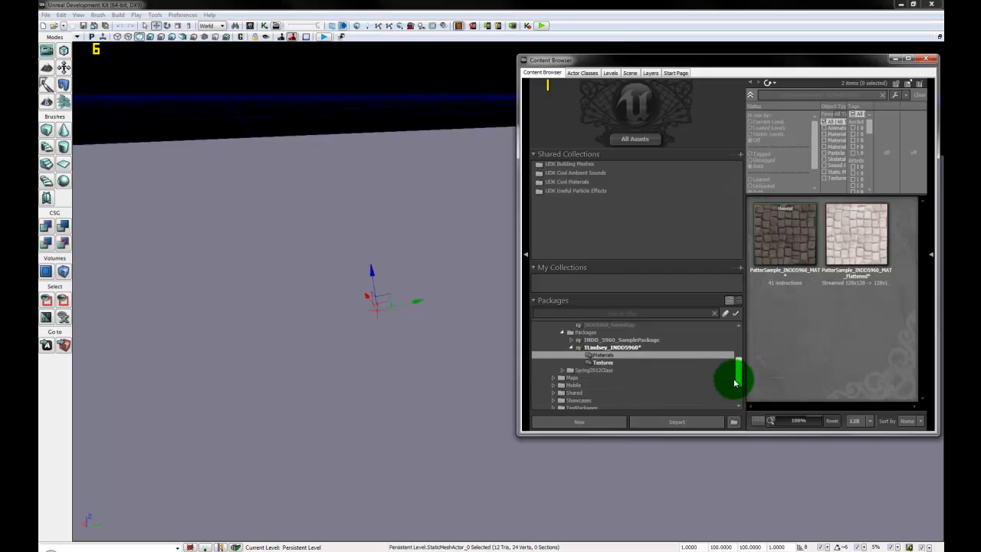
pyautogui.click(613, 348)
pyautogui.click(609, 355)
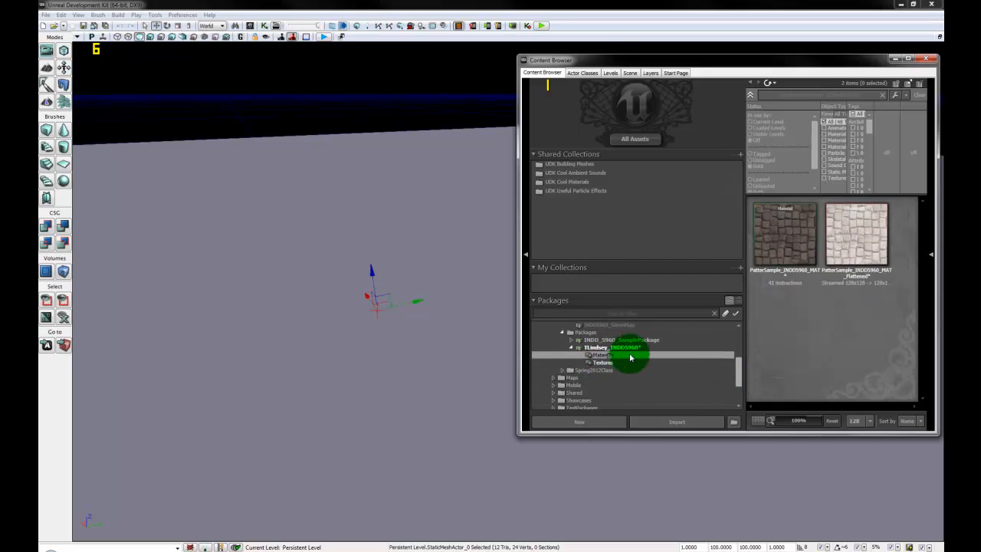
pyautogui.click(789, 244)
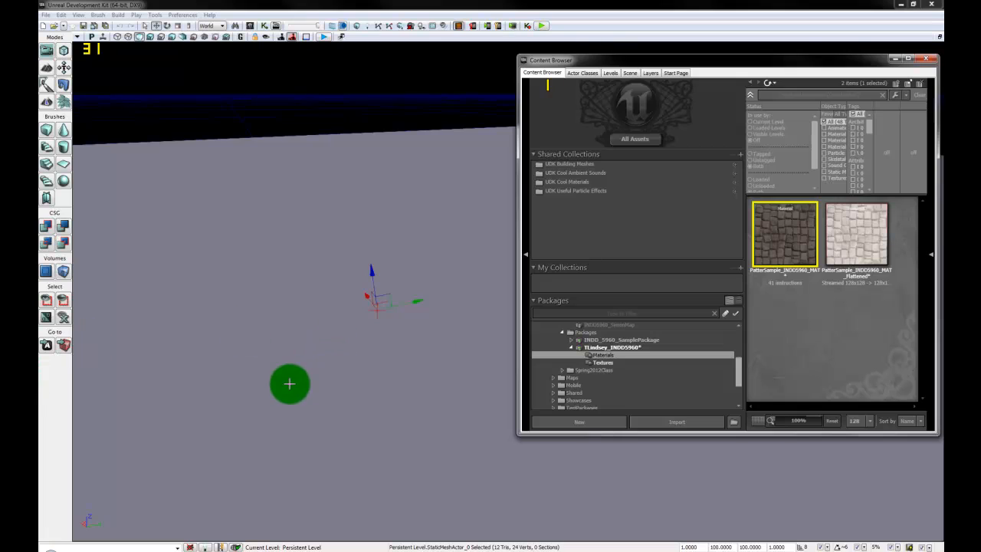
pyautogui.rightClick(290, 384)
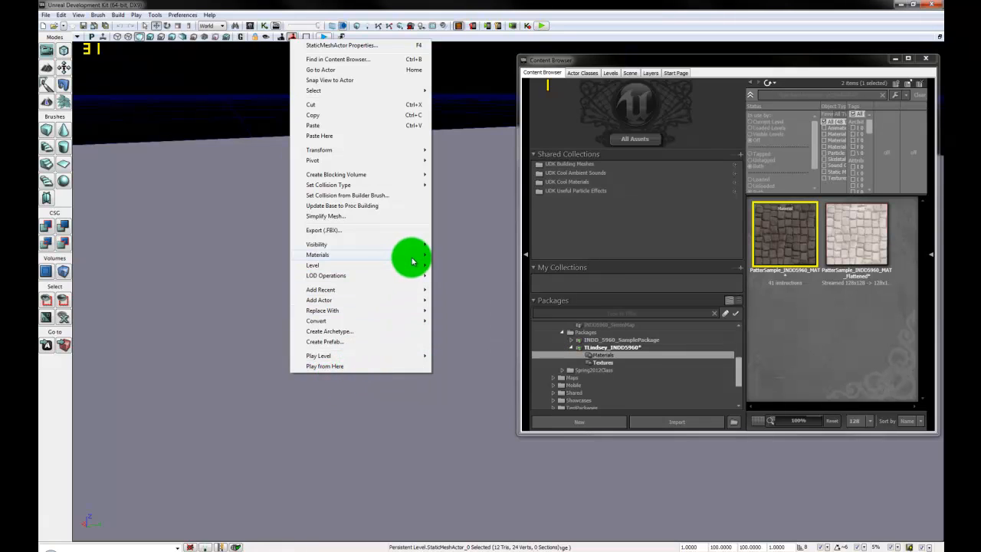
# Step: Assign PatterSample_INDD5960_MAT to the floor plane and orbit around to inspect it
pyautogui.click(412, 259)
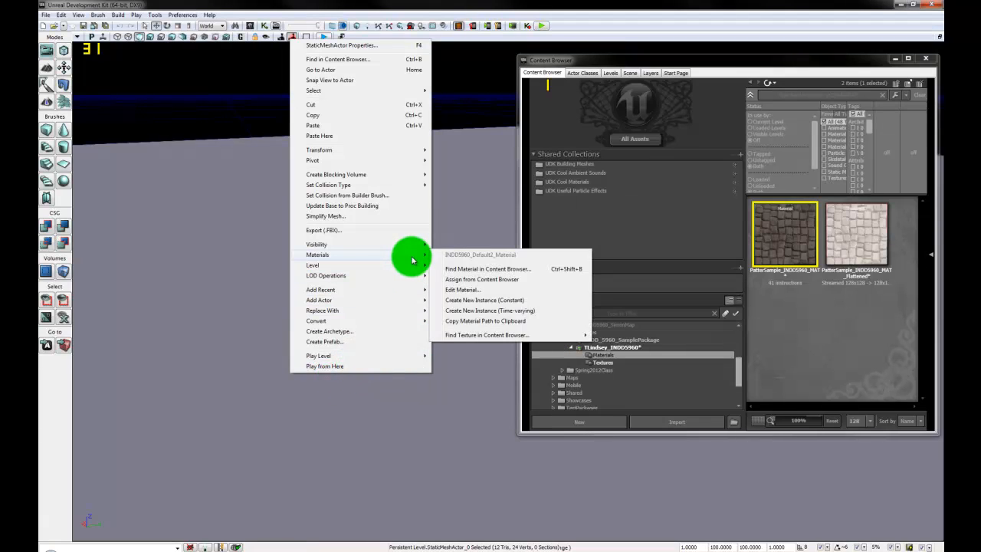
pyautogui.click(506, 281)
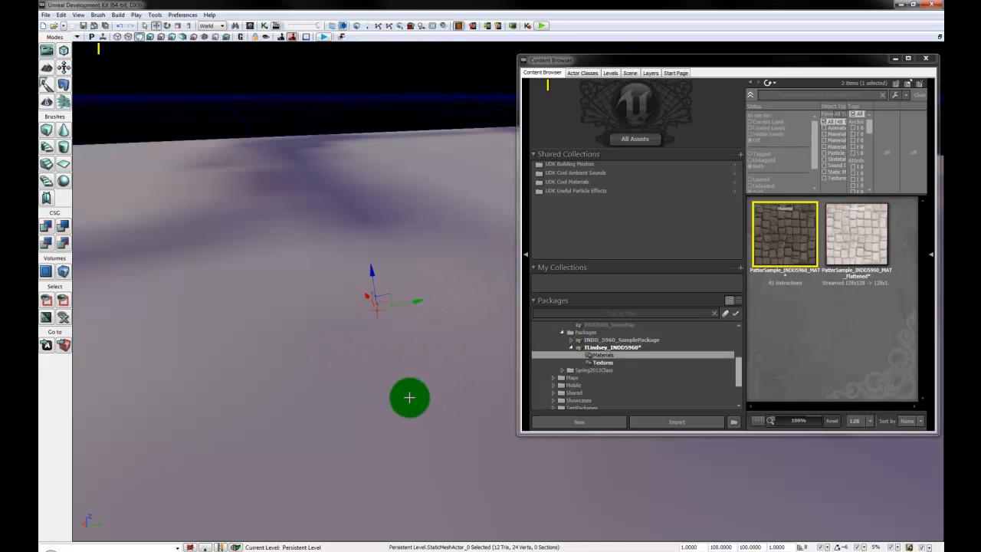
pyautogui.moveTo(407, 396); pyautogui.dragTo(268, 514, button='right')
pyautogui.moveTo(937, 253); pyautogui.dragTo(499, 11, button='right')
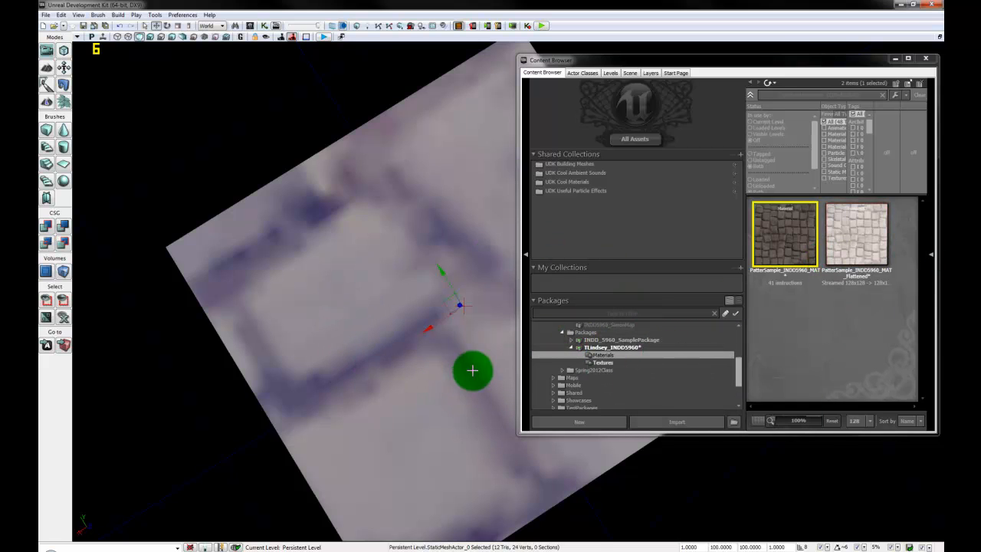
pyautogui.moveTo(468, 370); pyautogui.dragTo(696, 380, button='right')
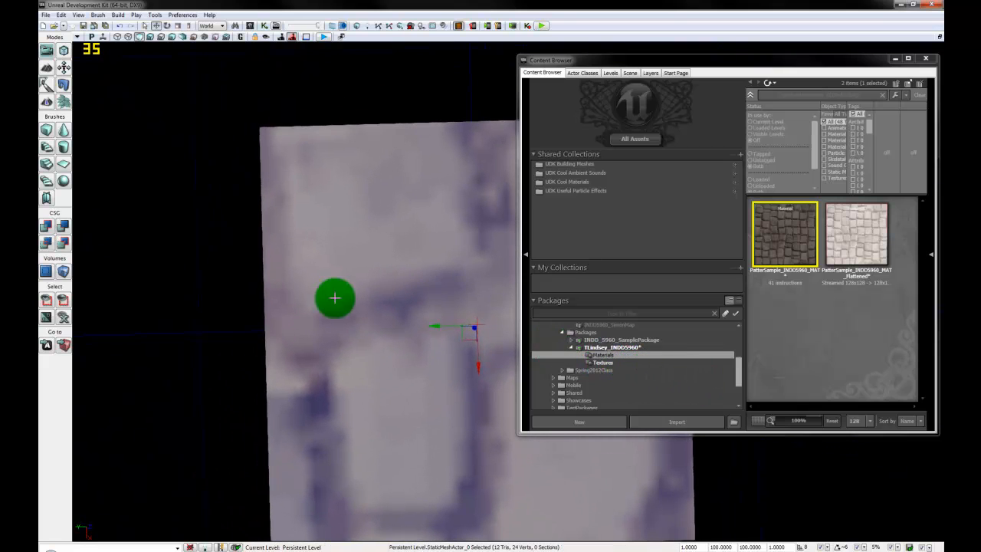
pyautogui.click(798, 244)
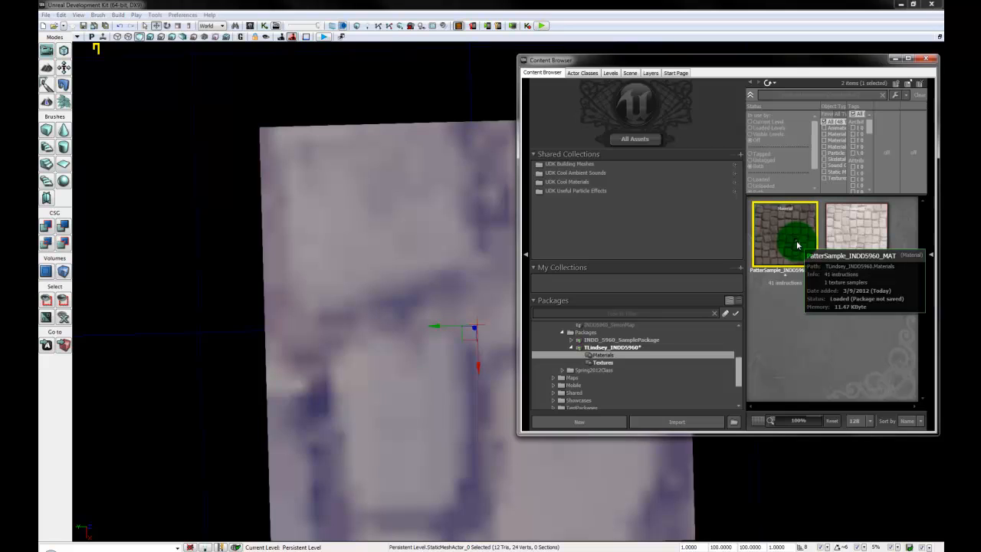
# Step: Open PatterSample_INDD5960_MAT in the Material Editor and add a new TextureCoordinate node
pyautogui.doubleClick(798, 245)
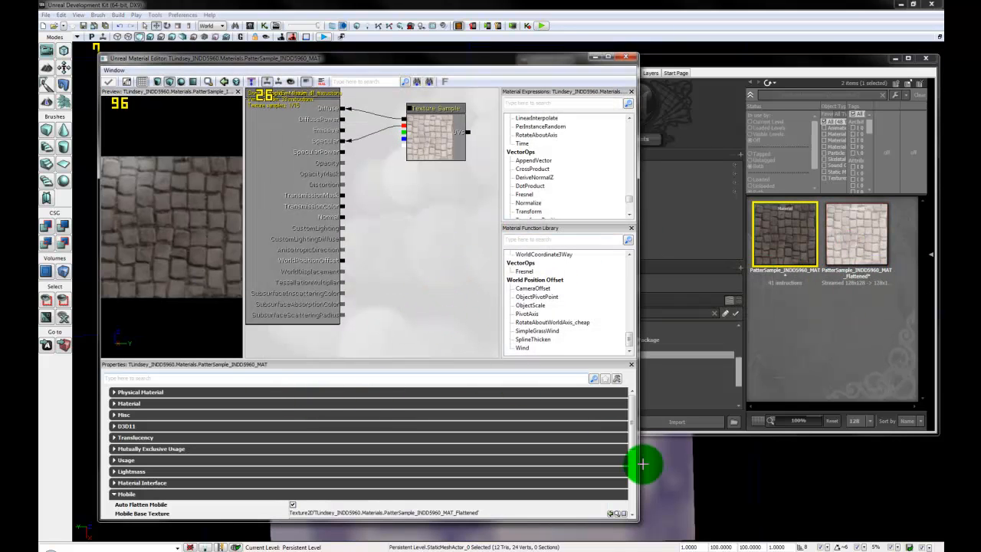
pyautogui.moveTo(445, 226); pyautogui.dragTo(401, 230)
pyautogui.rightClick(401, 231)
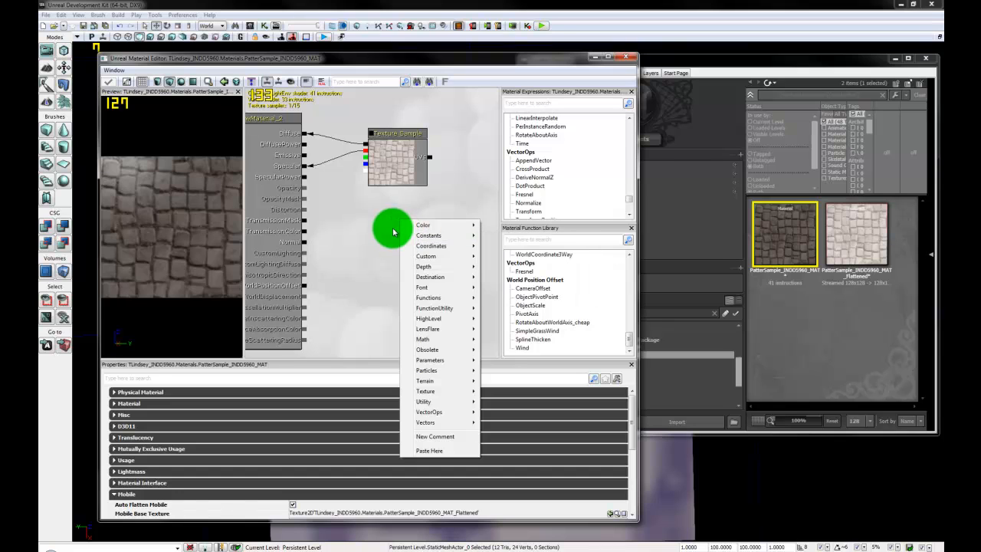
pyautogui.click(346, 317)
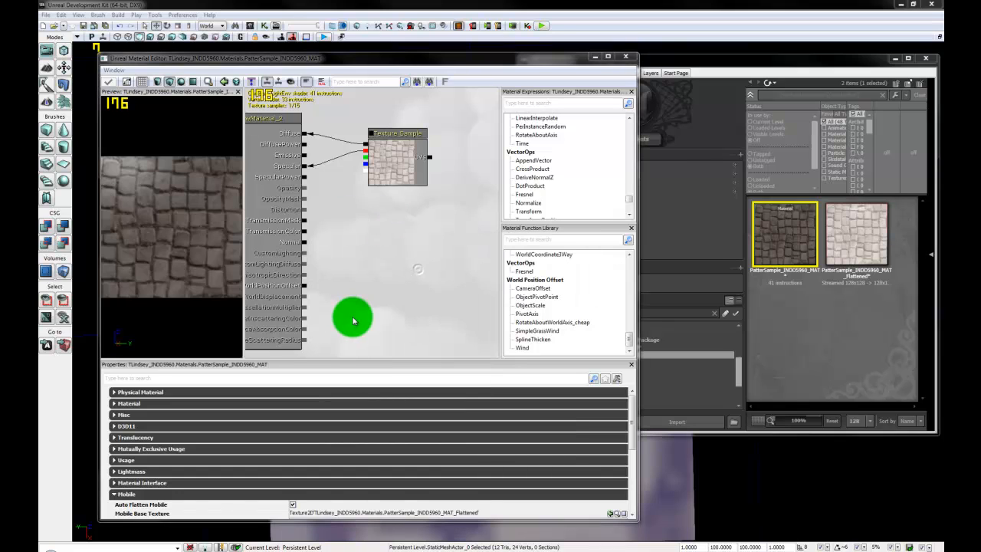
pyautogui.rightClick(416, 244)
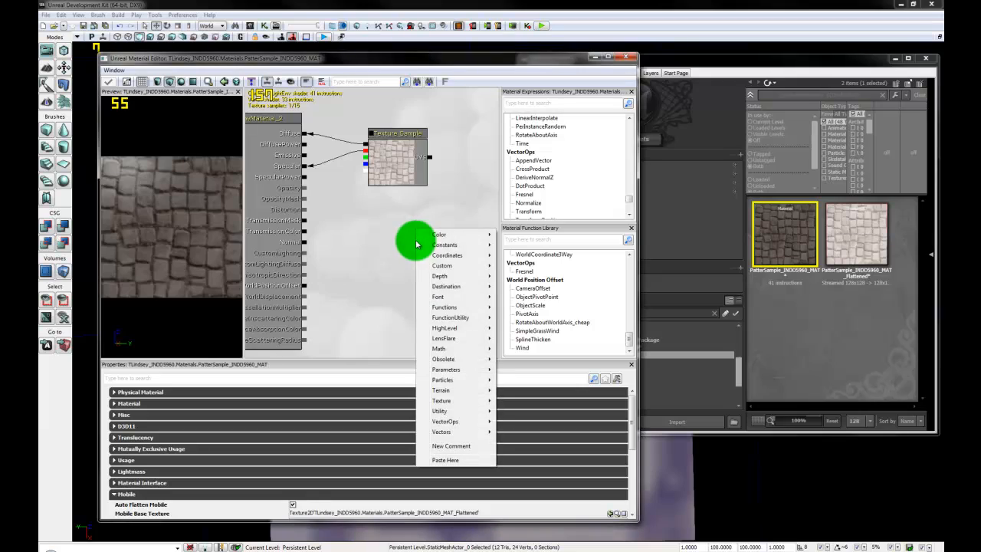
pyautogui.moveTo(459, 255)
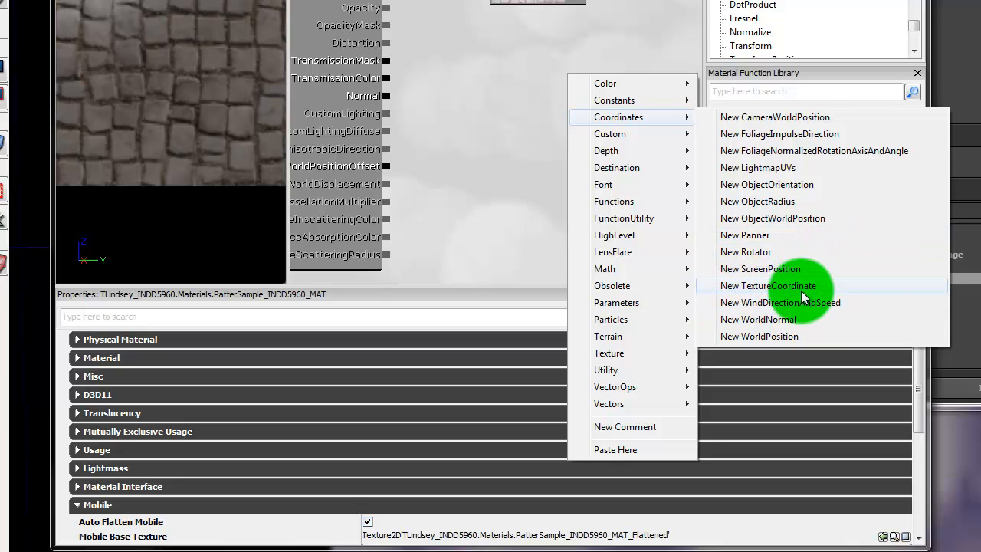
pyautogui.click(803, 297)
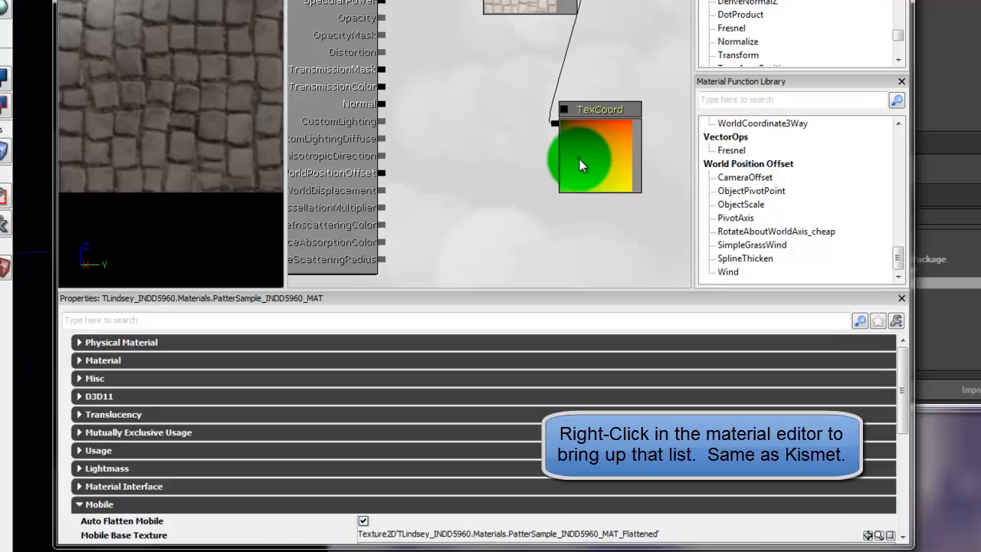
# Step: Set the TexCoord node's UTiling and VTiling both to 100
pyautogui.click(429, 276)
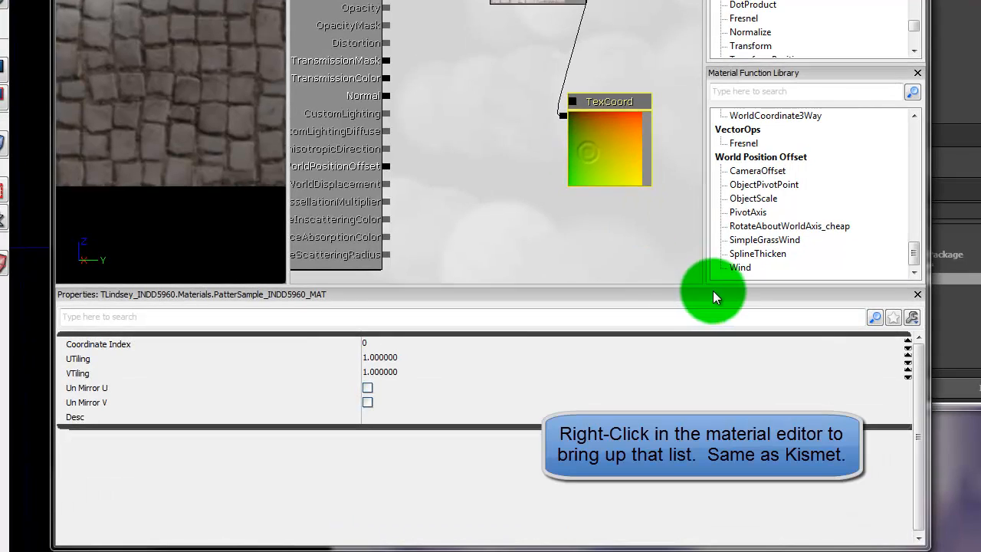
pyautogui.click(389, 360)
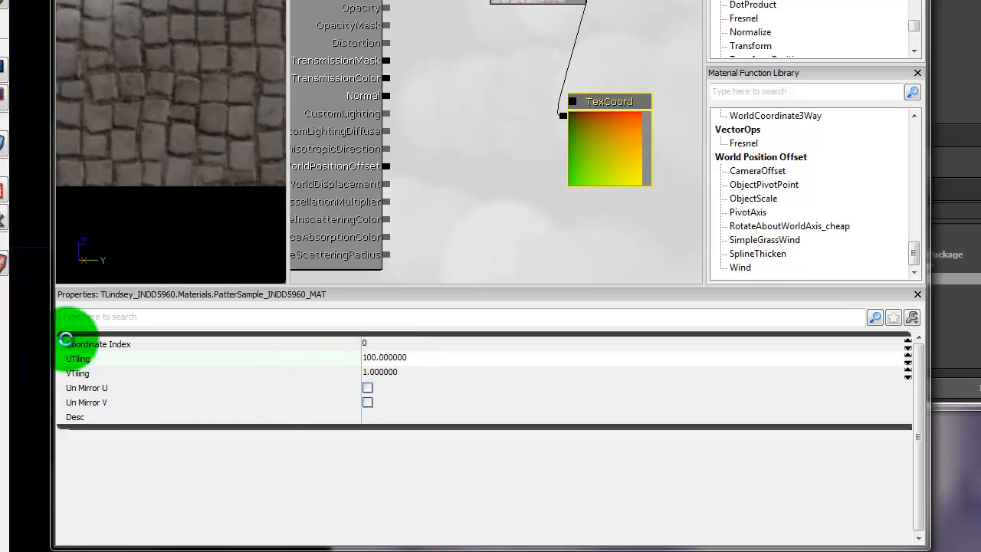
pyautogui.press('Return')
pyautogui.click(405, 372)
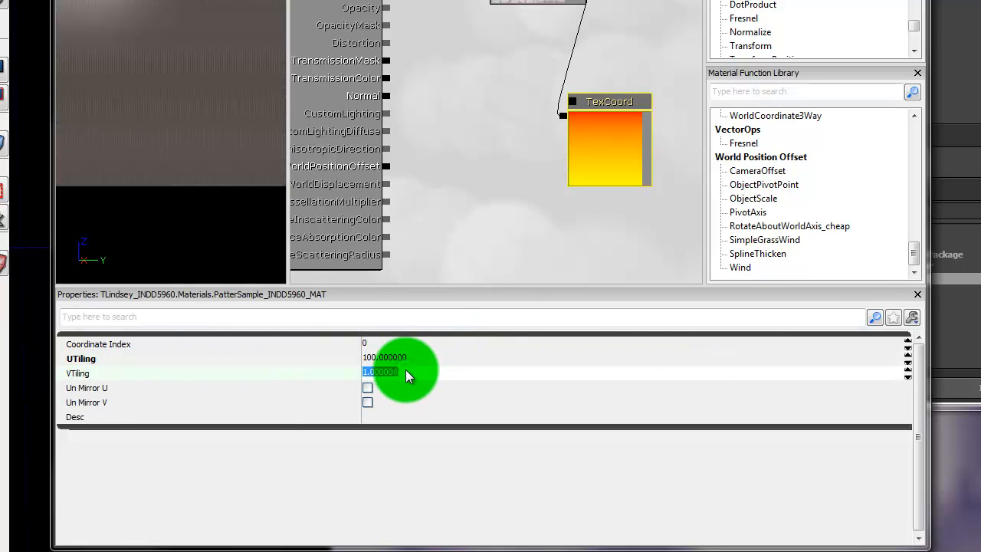
pyautogui.write('100')
pyautogui.press('Return')
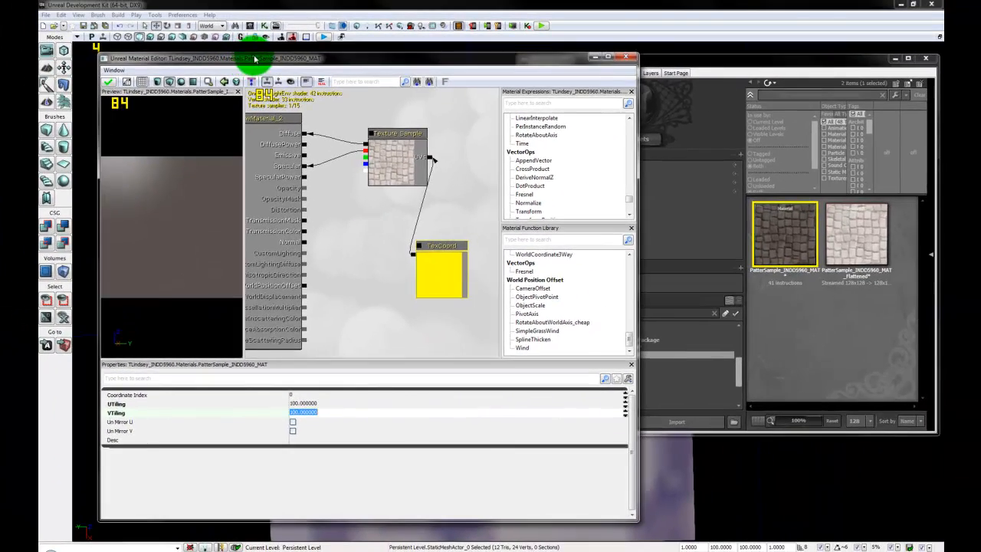
pyautogui.moveTo(254, 59); pyautogui.dragTo(602, 63)
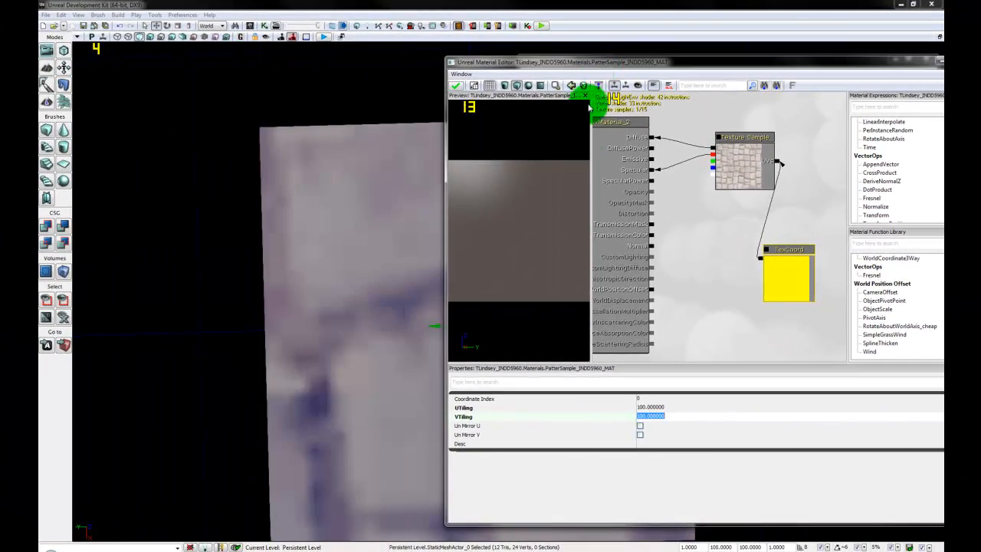
# Step: Apply the retiled material, close the editor, and view the cobblestone floor close up in Lit mode
pyautogui.click(460, 86)
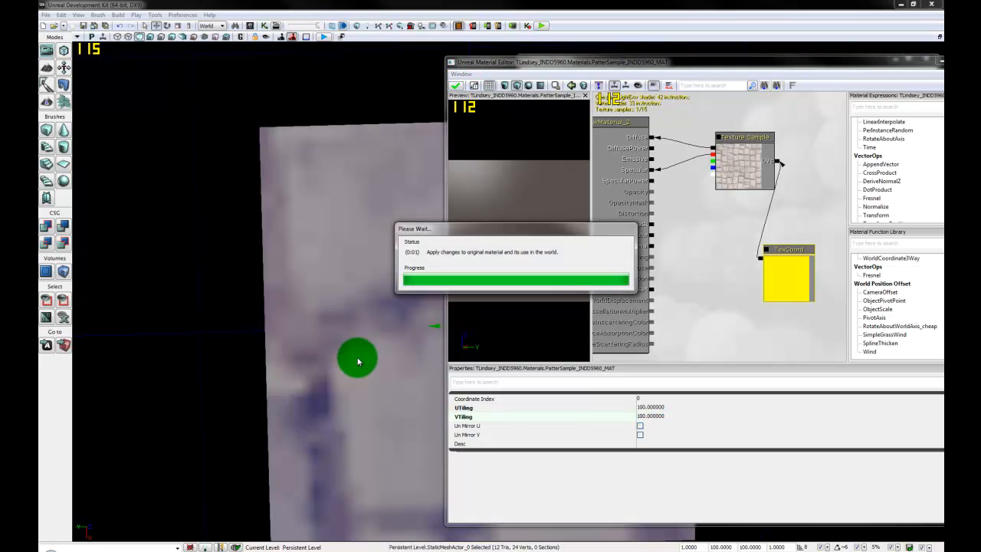
pyautogui.moveTo(357, 362); pyautogui.dragTo(145, 517)
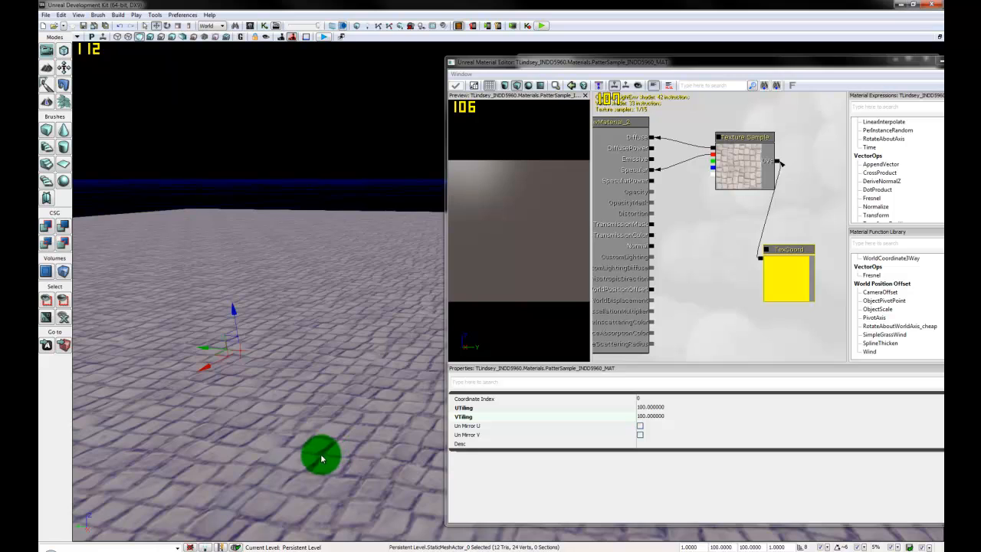
pyautogui.click(806, 5)
pyautogui.moveTo(416, 466); pyautogui.dragTo(617, 536)
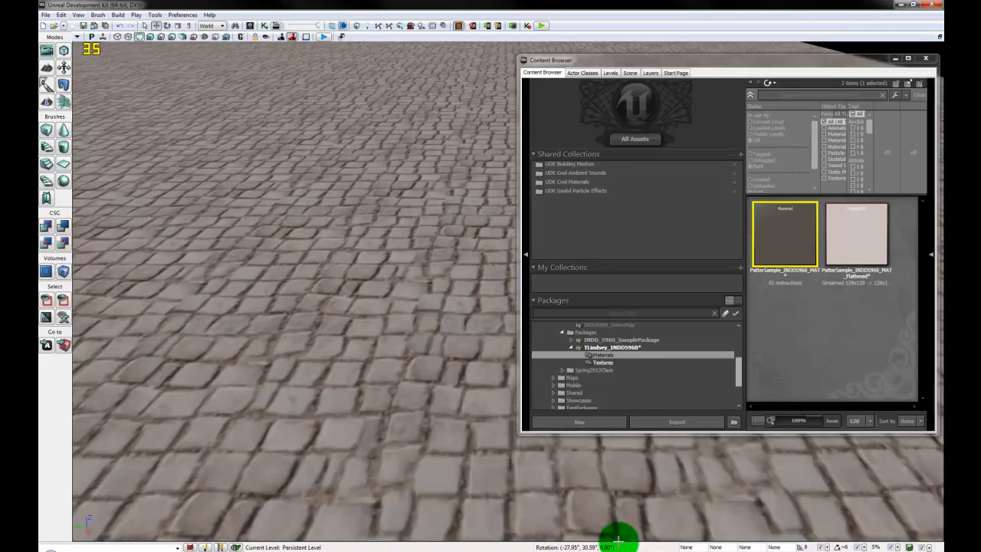
pyautogui.moveTo(618, 537); pyautogui.dragTo(440, 416, button='right')
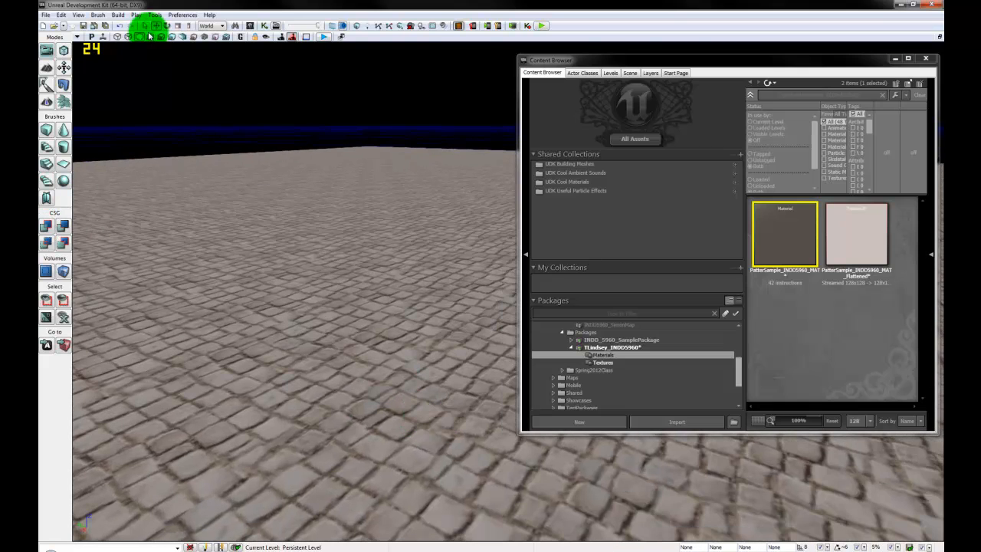
pyautogui.click(151, 36)
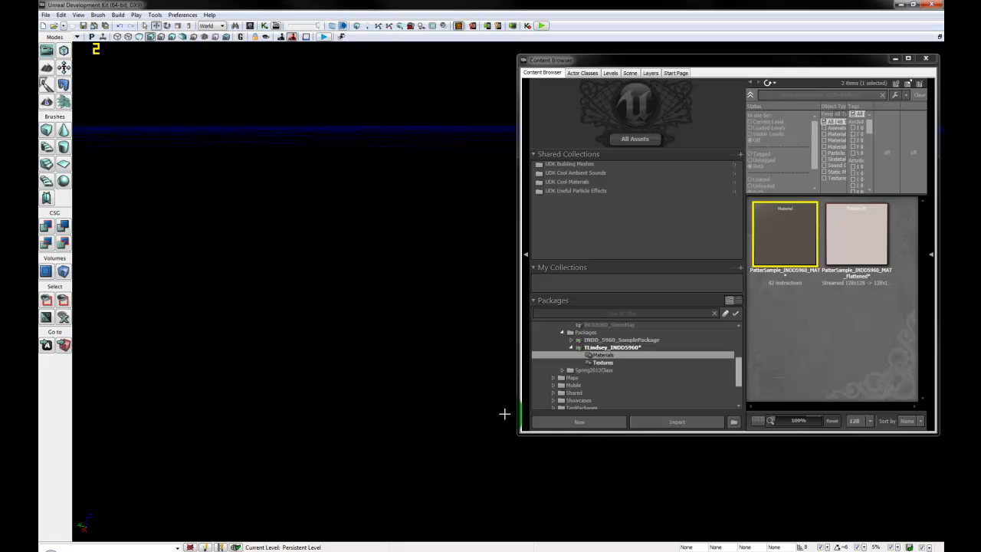
# Step: Add a point light and raise it above the cobblestone floor
pyautogui.rightClick(365, 369)
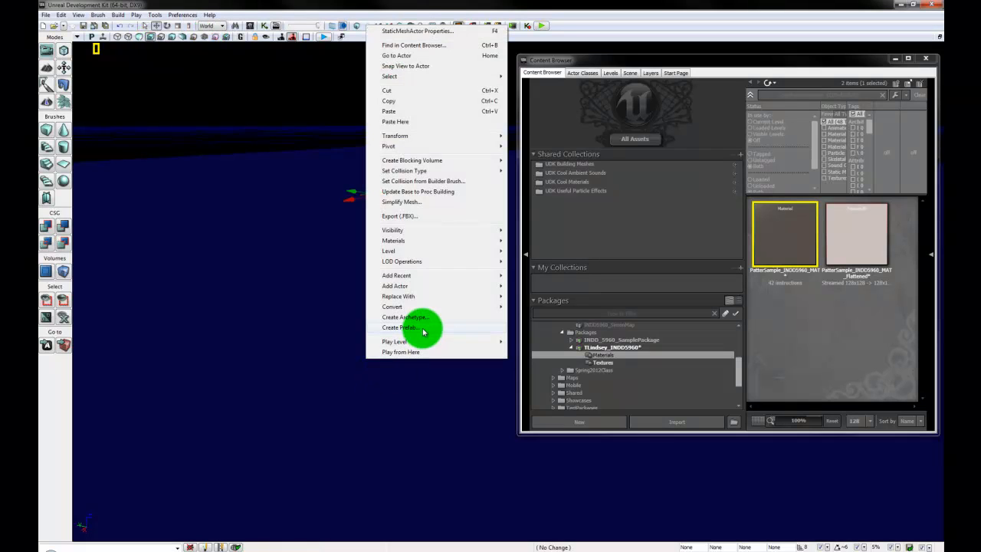
pyautogui.moveTo(443, 286)
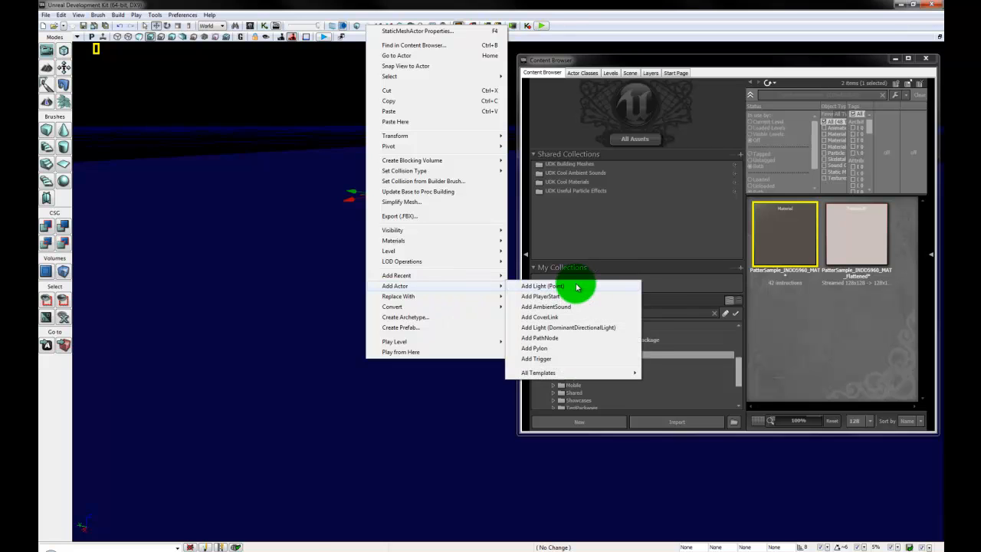
pyautogui.click(528, 289)
pyautogui.moveTo(362, 337); pyautogui.dragTo(346, 80)
pyautogui.moveTo(370, 340); pyautogui.dragTo(273, 396)
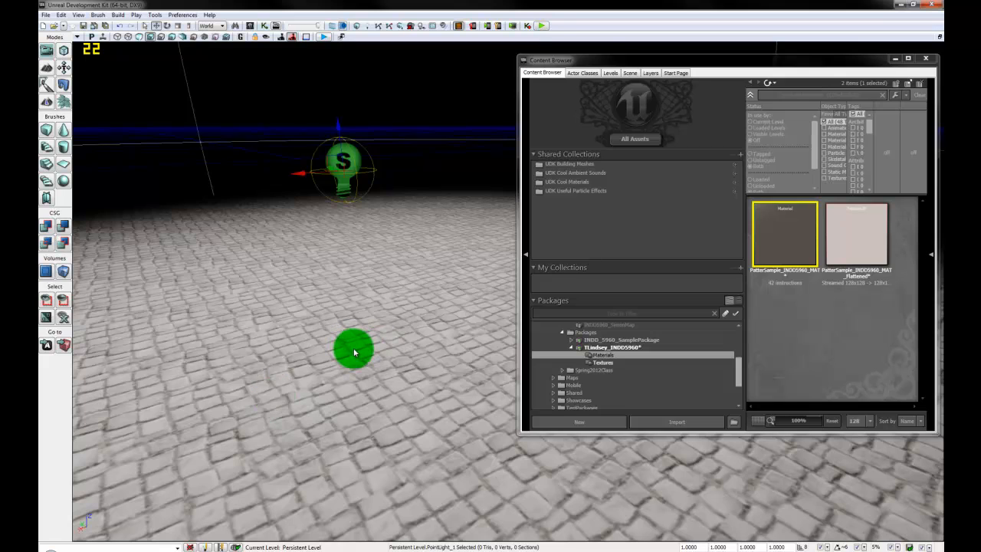
# Step: Place a PlayerStart on the cobblestone floor via Add Actor
pyautogui.rightClick(354, 352)
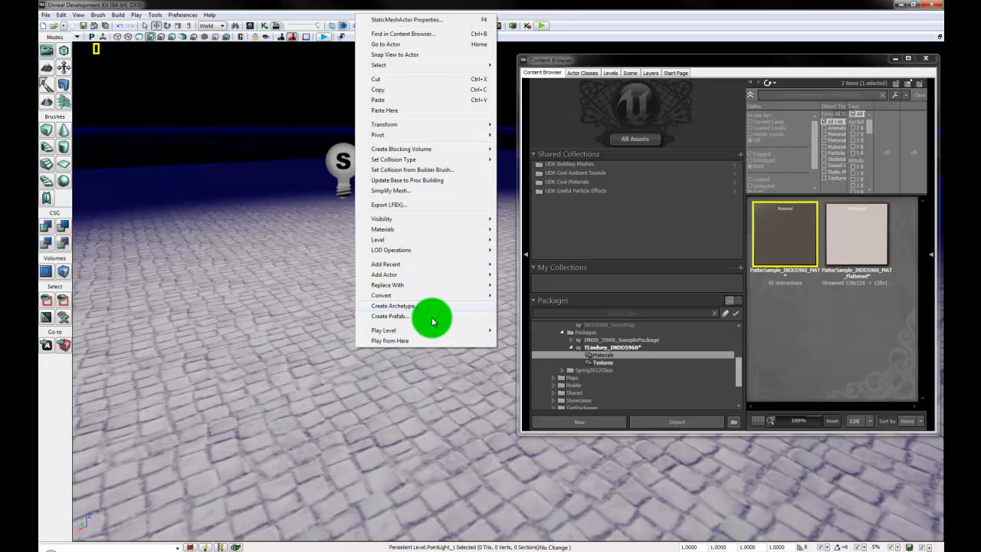
pyautogui.moveTo(436, 274)
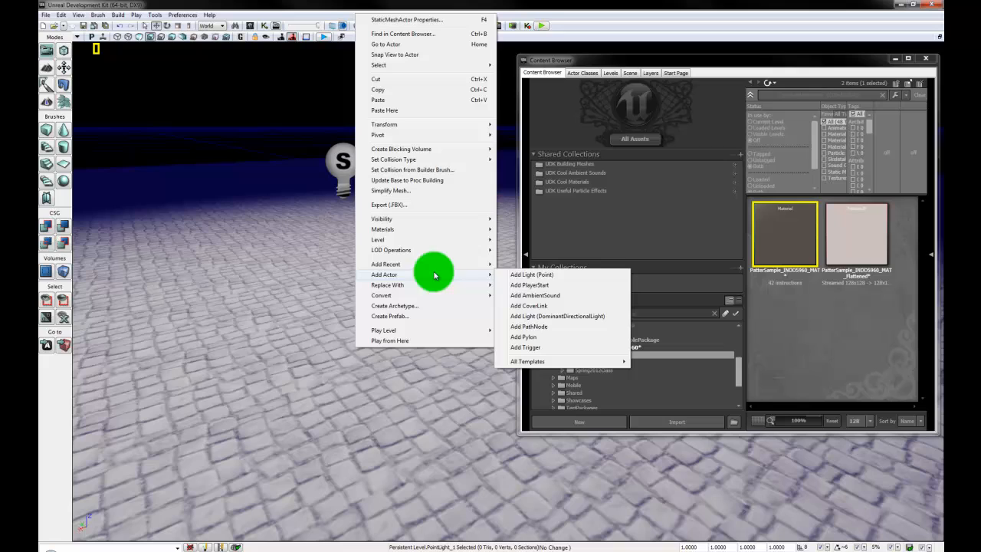
pyautogui.click(536, 285)
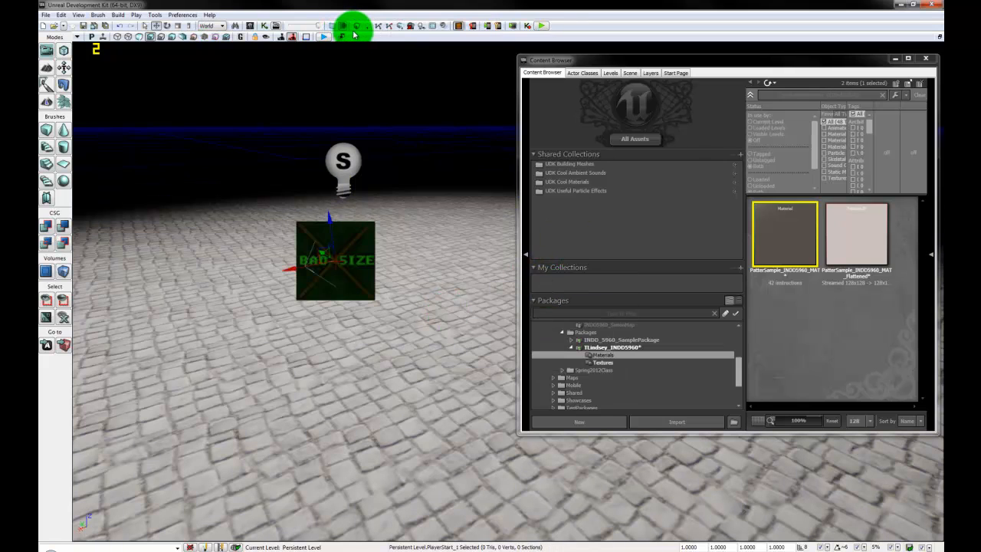
# Step: Build All, dismiss the Map Check warnings, and play the level on the Mobile Previewer
pyautogui.click(402, 29)
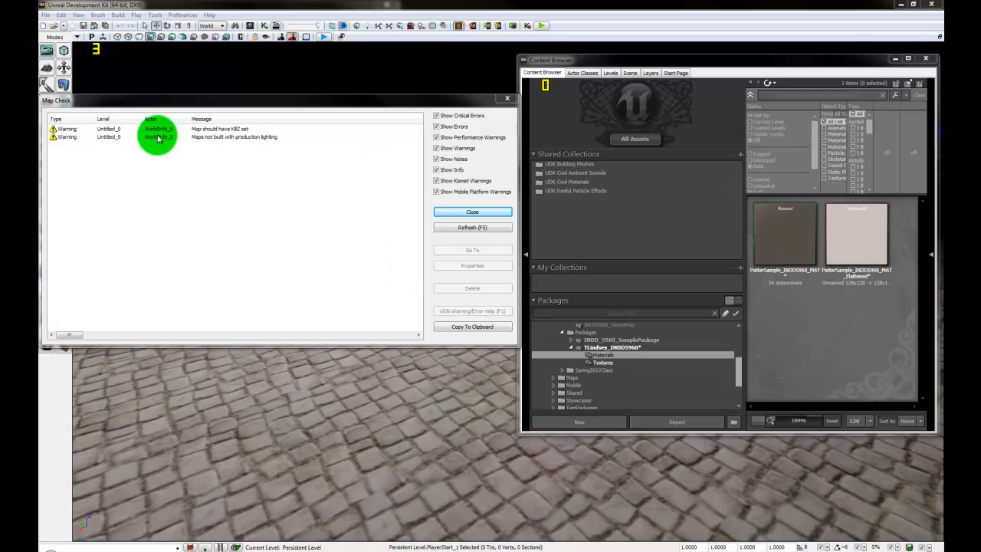
pyautogui.click(472, 213)
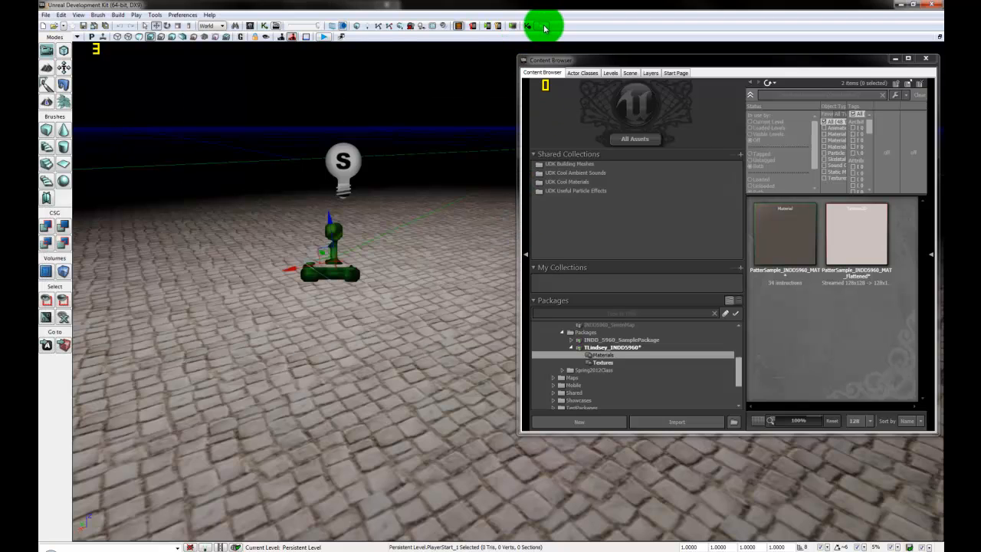
pyautogui.click(544, 27)
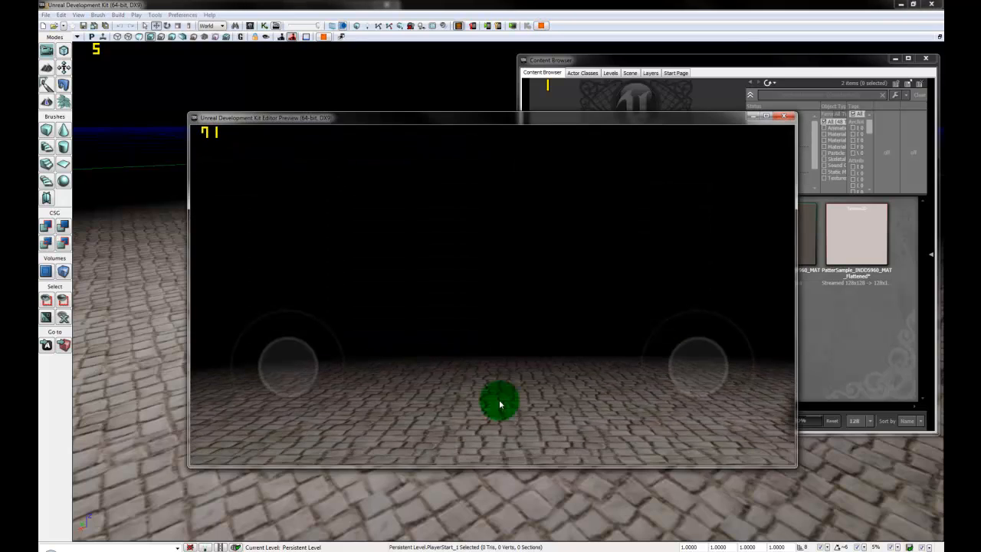
# Step: Walk and look around the cobblestone floor, then close the preview and switch to 3ds Max
pyautogui.moveTo(256, 379); pyautogui.dragTo(298, 400)
pyautogui.moveTo(629, 410)
pyautogui.mouseDown()
pyautogui.moveTo(685, 395)
pyautogui.moveTo(675, 405)
pyautogui.moveTo(673, 355)
pyautogui.moveTo(702, 394)
pyautogui.moveTo(743, 381)
pyautogui.moveTo(661, 371)
pyautogui.mouseUp()
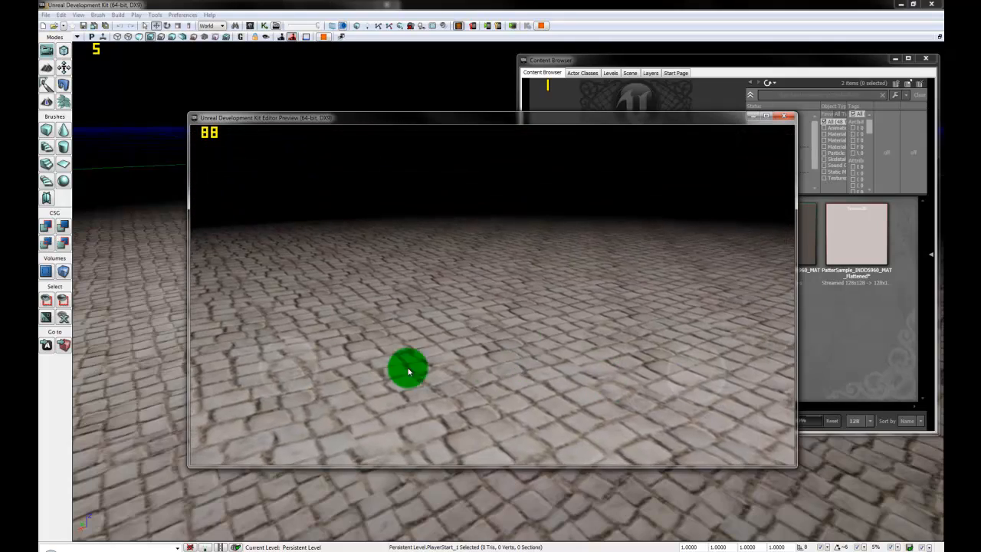
pyautogui.moveTo(277, 358)
pyautogui.mouseDown()
pyautogui.moveTo(283, 344)
pyautogui.moveTo(345, 359)
pyautogui.moveTo(213, 368)
pyautogui.moveTo(252, 410)
pyautogui.moveTo(464, 392)
pyautogui.mouseUp()
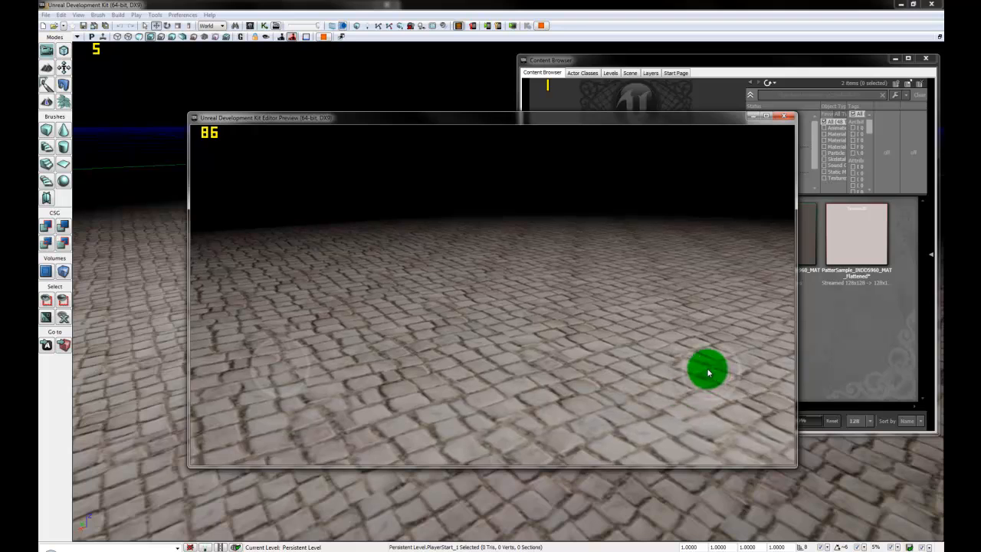
pyautogui.moveTo(709, 373)
pyautogui.mouseDown()
pyautogui.moveTo(696, 365)
pyautogui.moveTo(629, 378)
pyautogui.mouseUp()
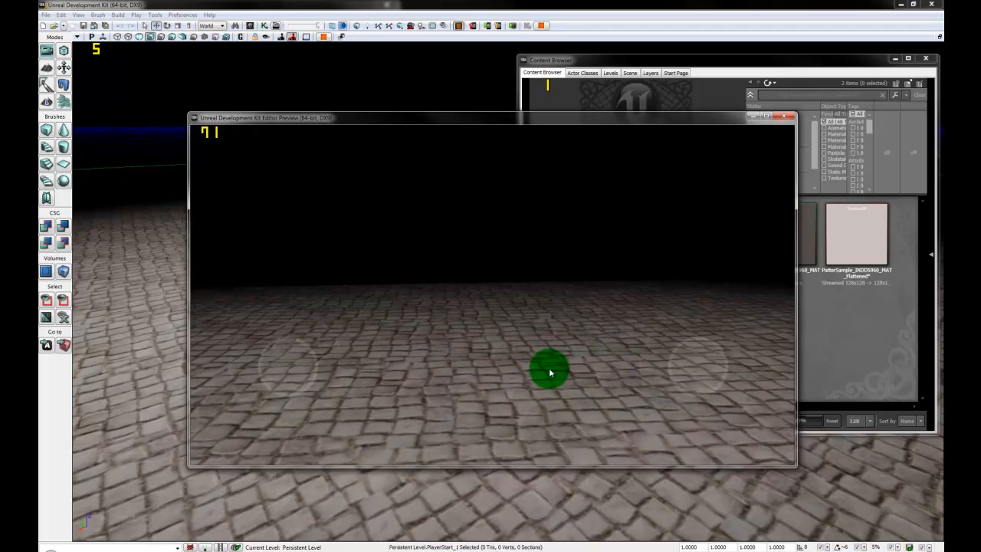
pyautogui.moveTo(549, 374); pyautogui.dragTo(375, 383)
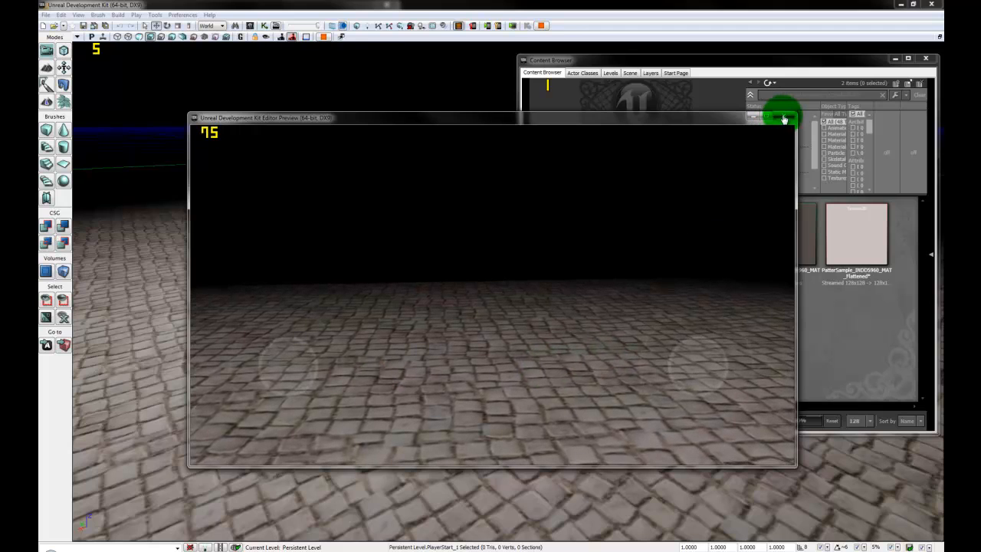
pyautogui.click(776, 121)
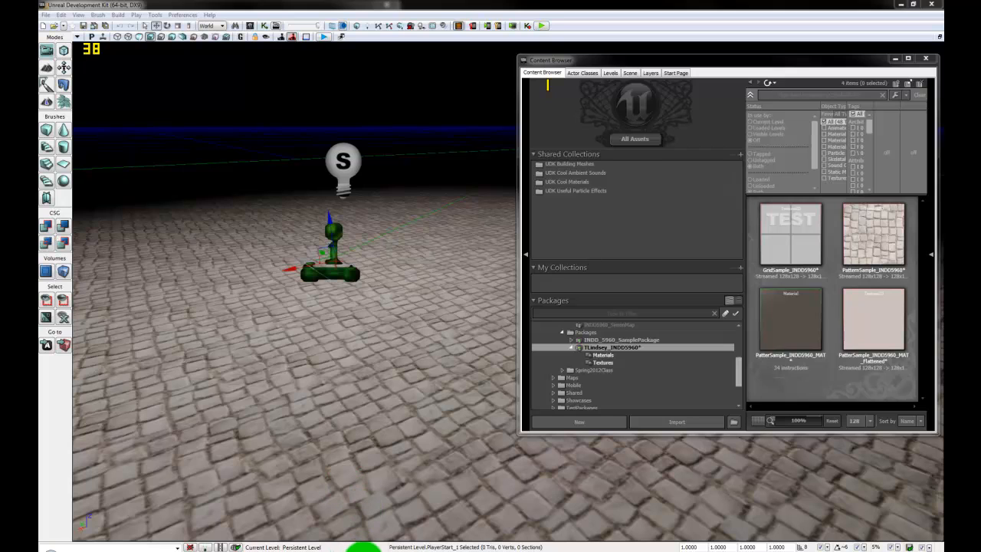
pyautogui.click(362, 547)
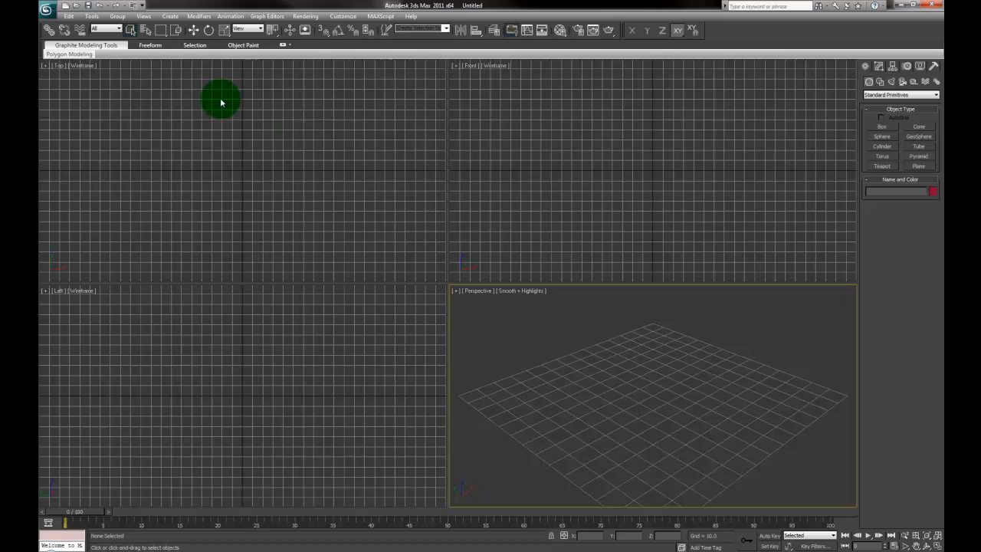
# Step: Open INDD_5960_Door.max from Recent Documents and select the DoorFrame object
pyautogui.click(47, 10)
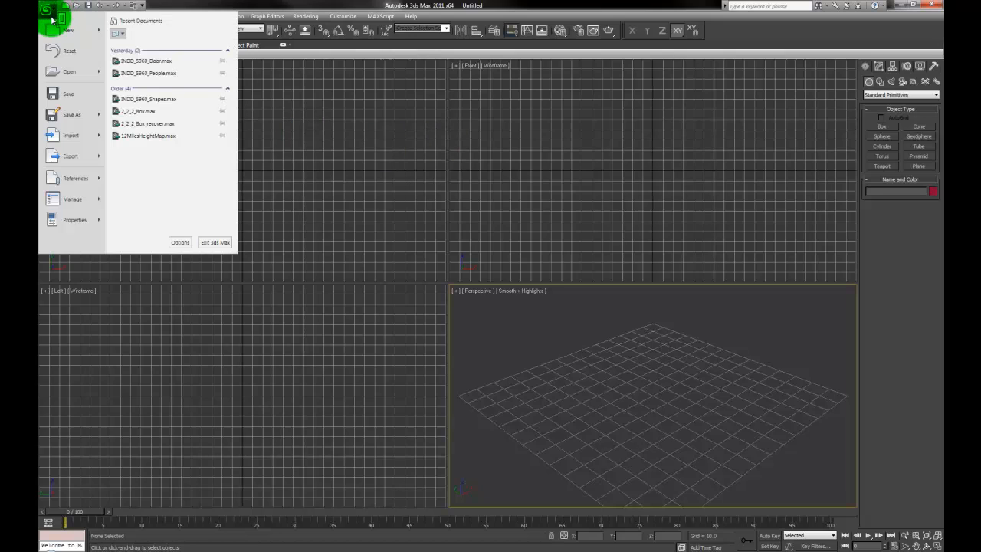
pyautogui.click(180, 61)
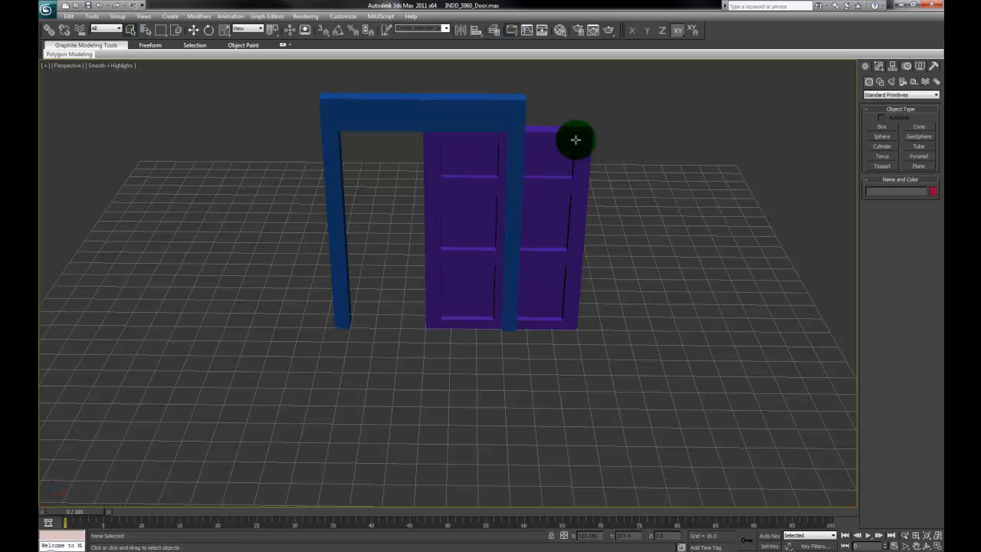
pyautogui.click(391, 113)
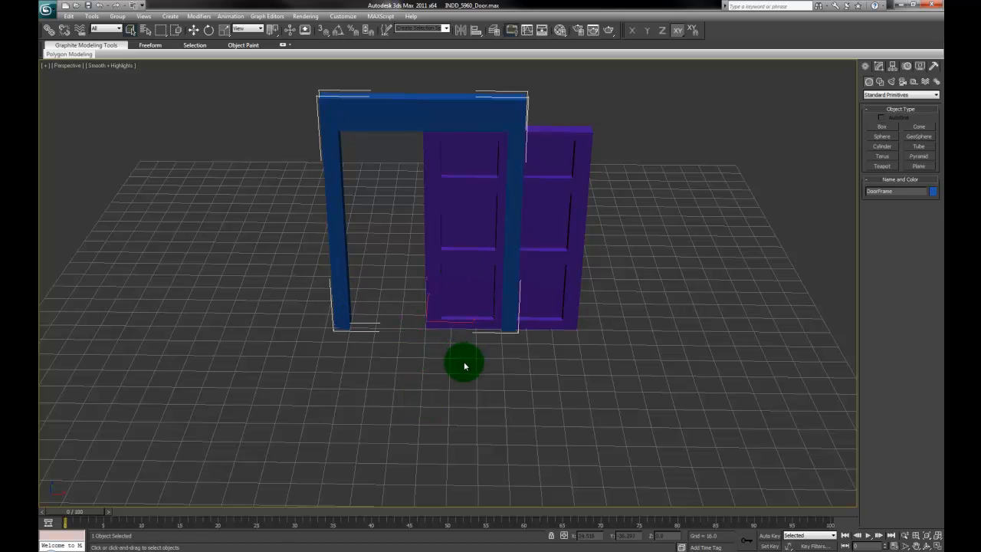
pyautogui.keyDown('alt'); pyautogui.moveTo(439, 344); pyautogui.dragTo(469, 446, button='middle'); pyautogui.keyUp('alt')
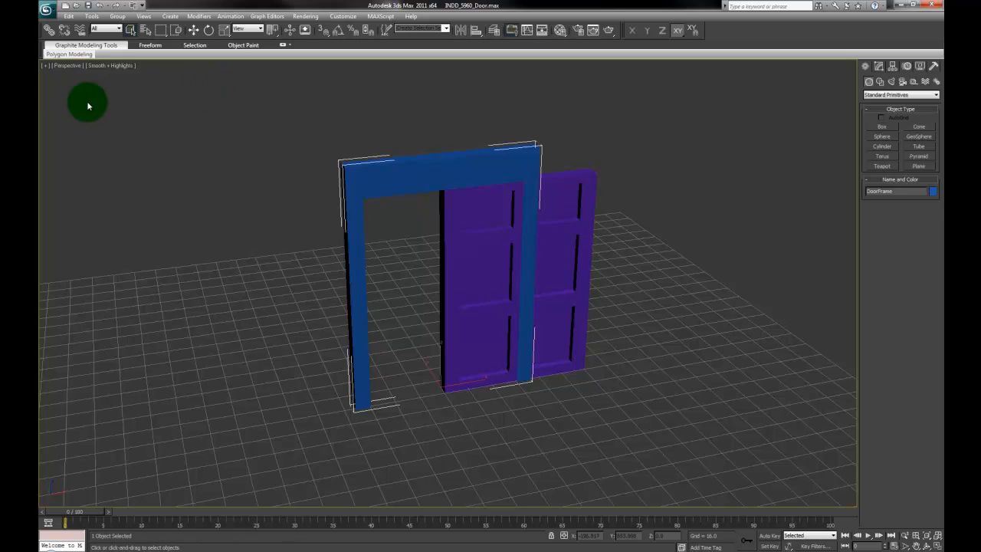
# Step: Start an Export Selected of the door frame into the export folder
pyautogui.click(51, 11)
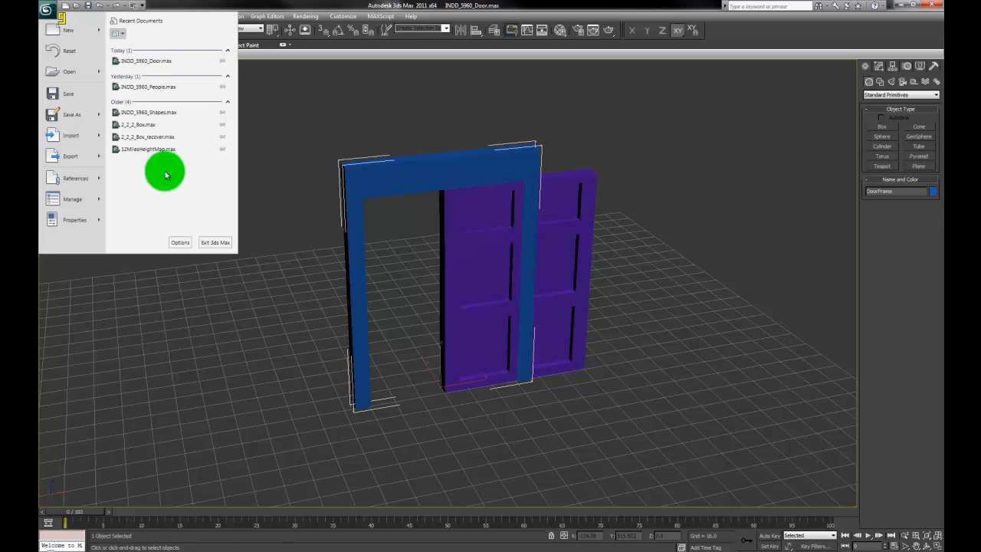
pyautogui.moveTo(99, 161)
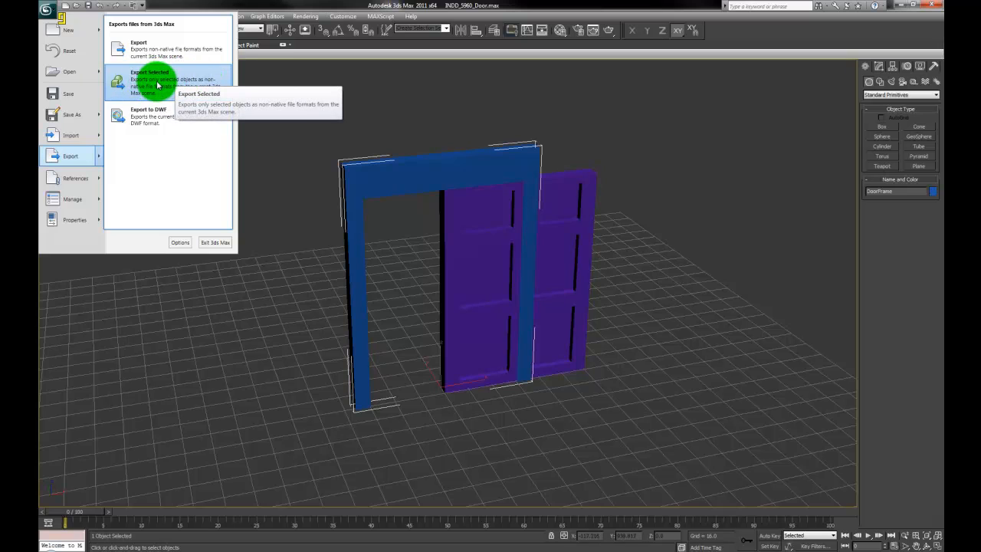
pyautogui.click(157, 85)
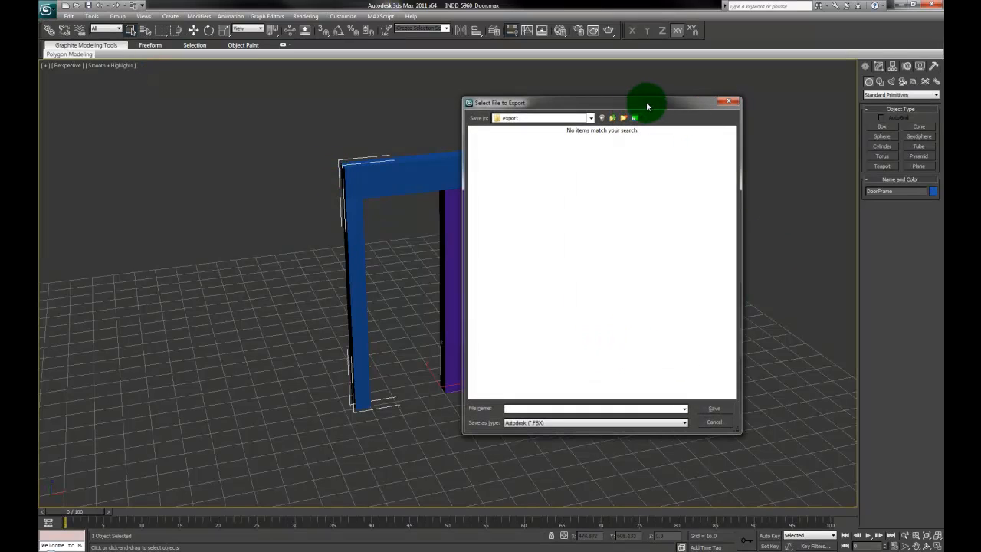
pyautogui.moveTo(648, 107); pyautogui.dragTo(745, 156)
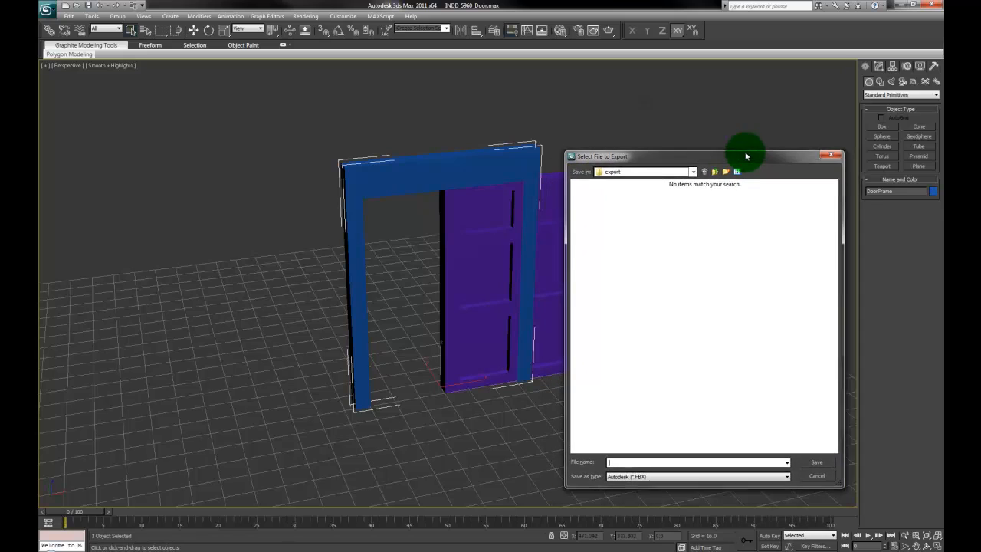
pyautogui.click(688, 168)
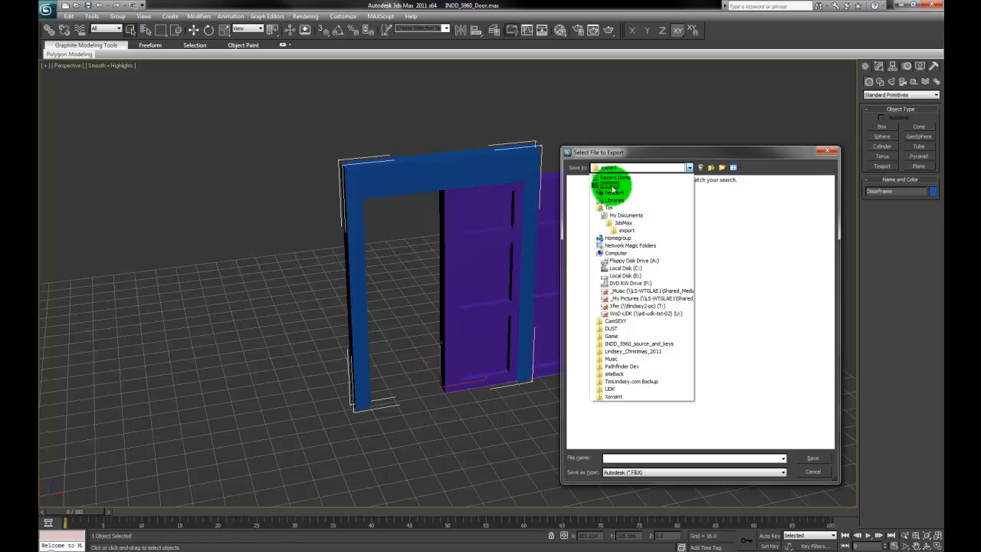
pyautogui.click(627, 230)
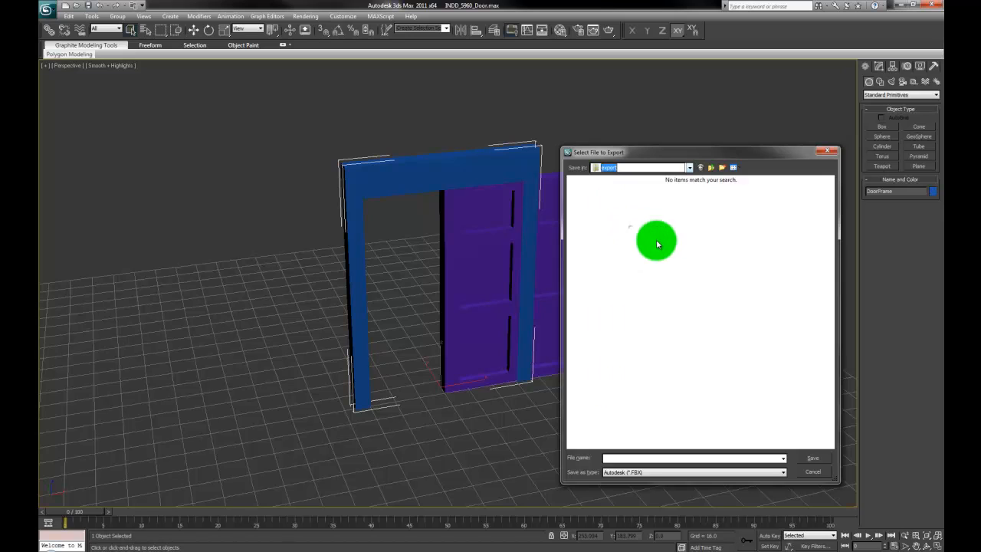
# Step: Save it as ASCII Scene Export DoorFrame_5960.ASE, replacing the existing file
pyautogui.click(702, 472)
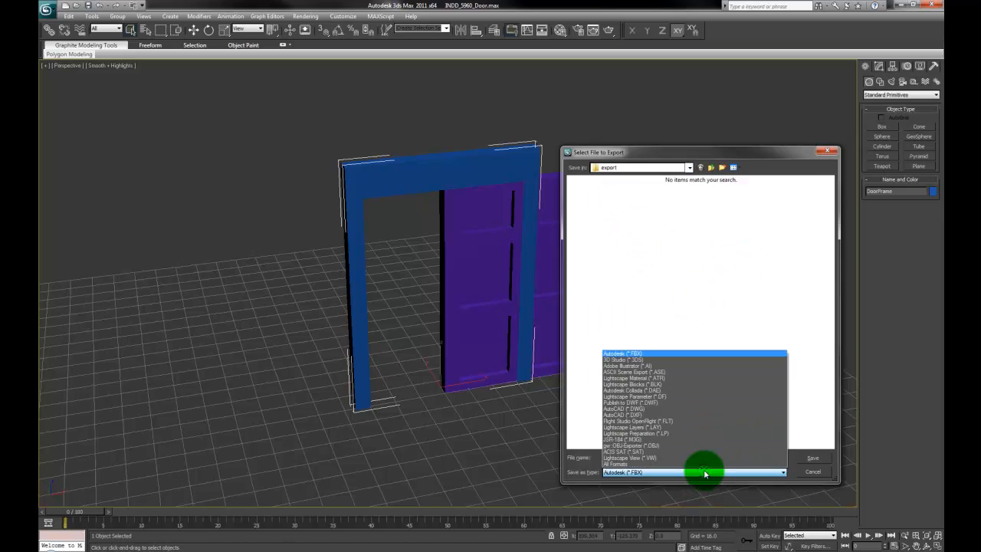
pyautogui.click(664, 371)
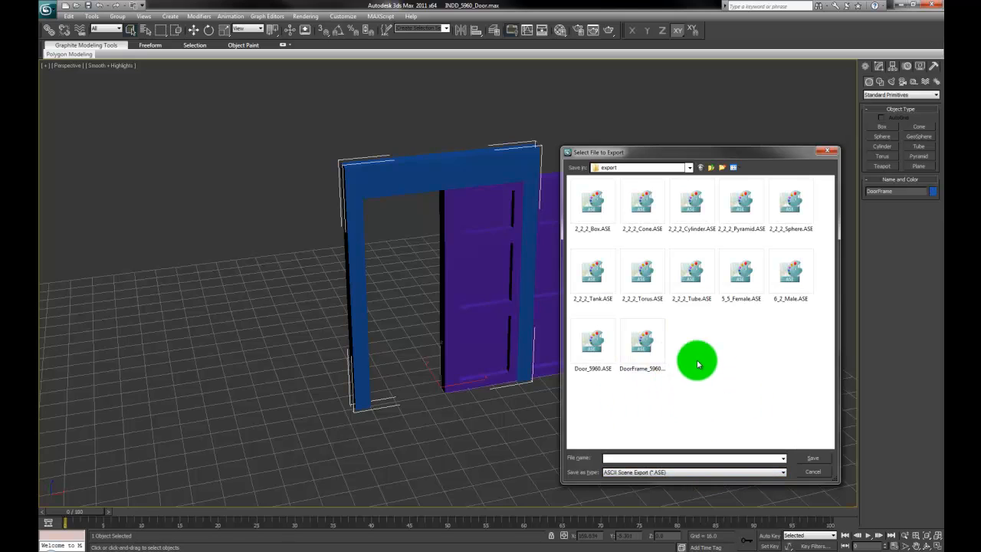
pyautogui.click(644, 345)
pyautogui.click(612, 474)
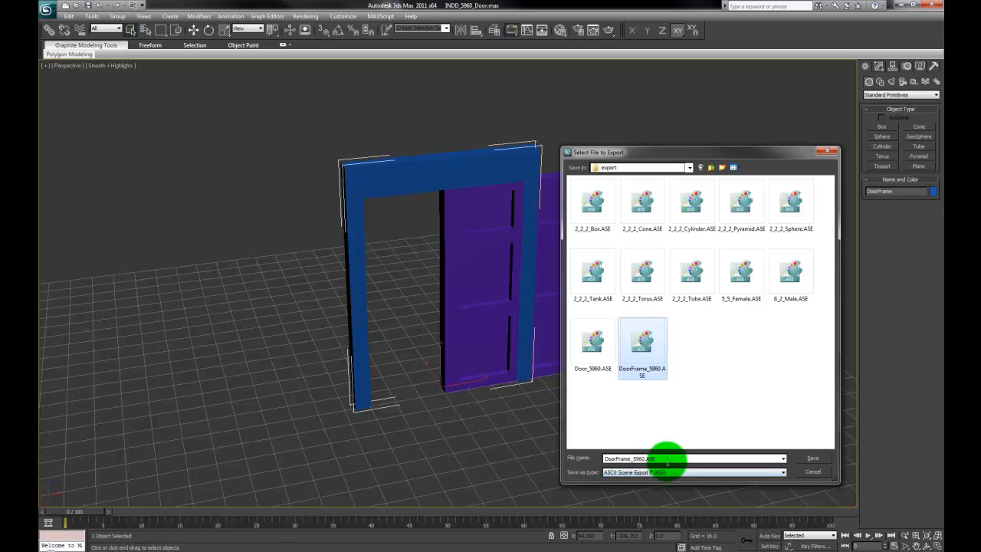
pyautogui.click(813, 459)
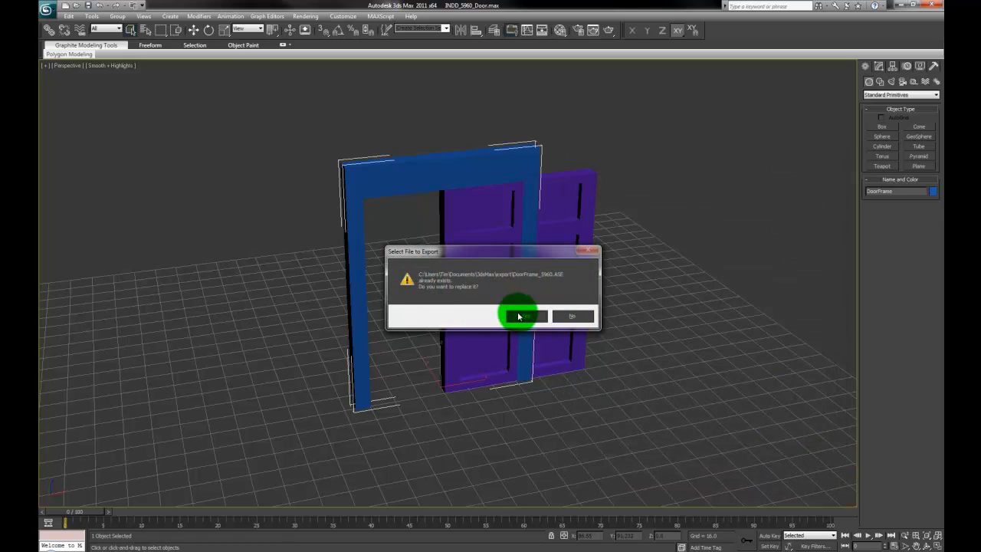
pyautogui.click(518, 317)
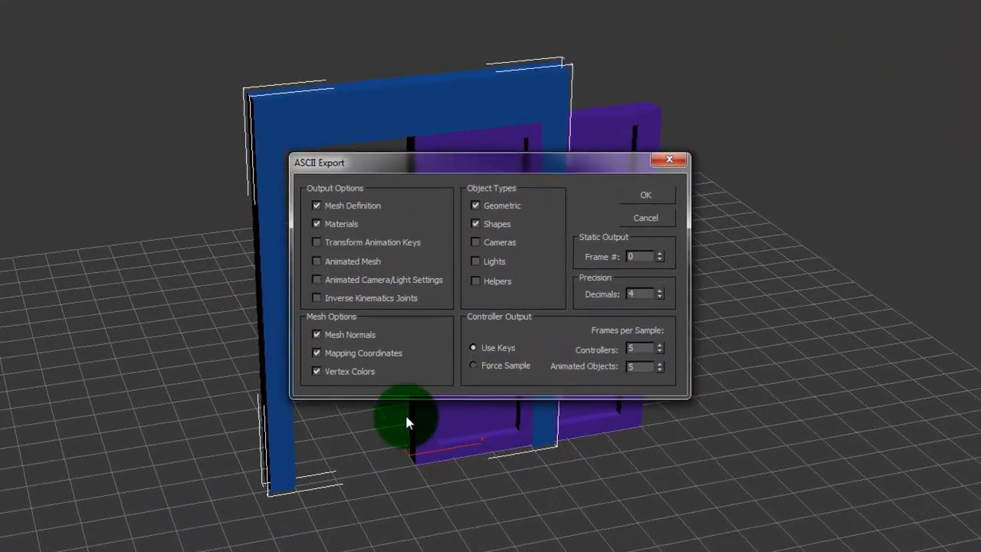
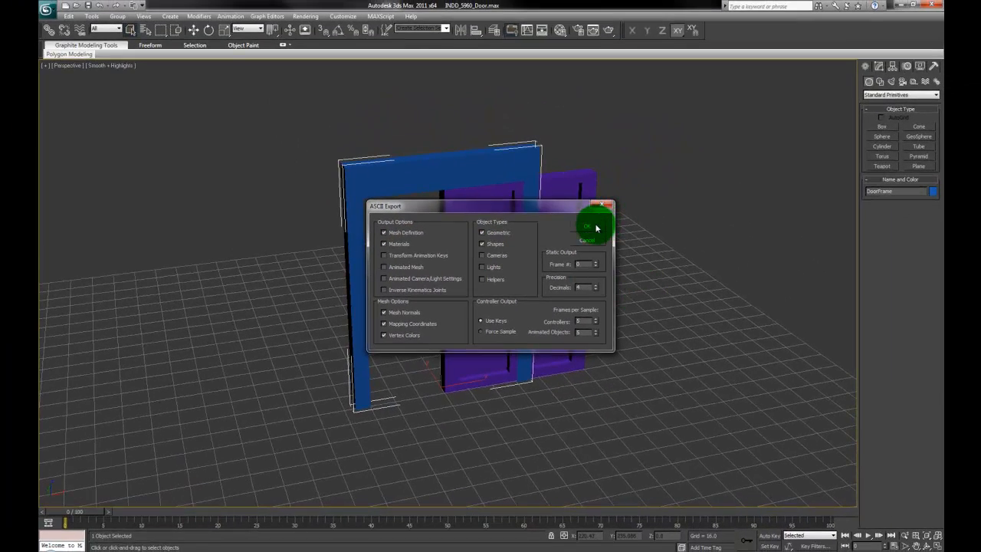
# Step: Accept the default ASCII Export options to finish writing DoorFrame_5960.ASE
pyautogui.click(590, 227)
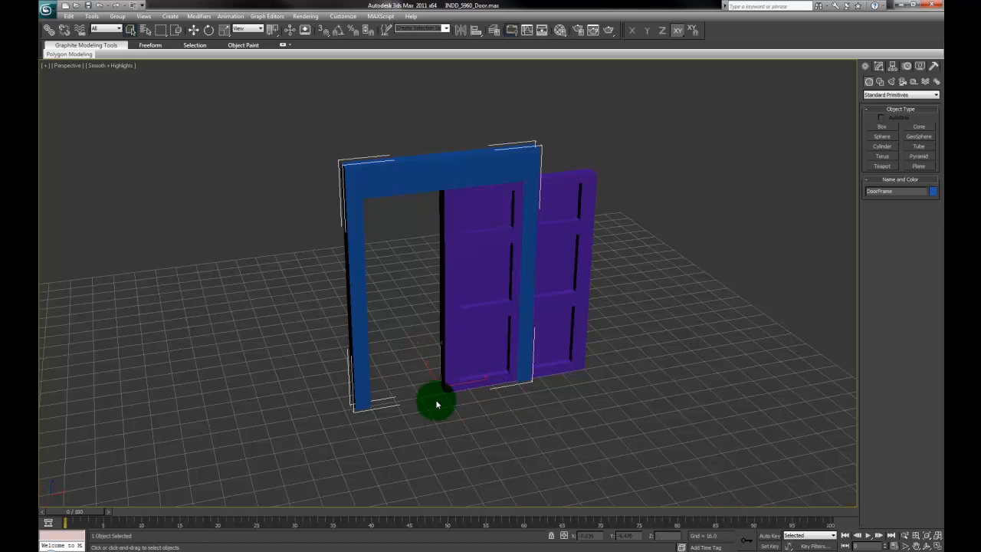
# Step: Slide the door frame aside with Move to check it, then undo the move
pyautogui.moveTo(482, 396)
pyautogui.keyDown('alt'); pyautogui.mouseDown(button='middle')
pyautogui.moveTo(429, 382)
pyautogui.moveTo(466, 390)
pyautogui.mouseUp(button='middle'); pyautogui.keyUp('alt')
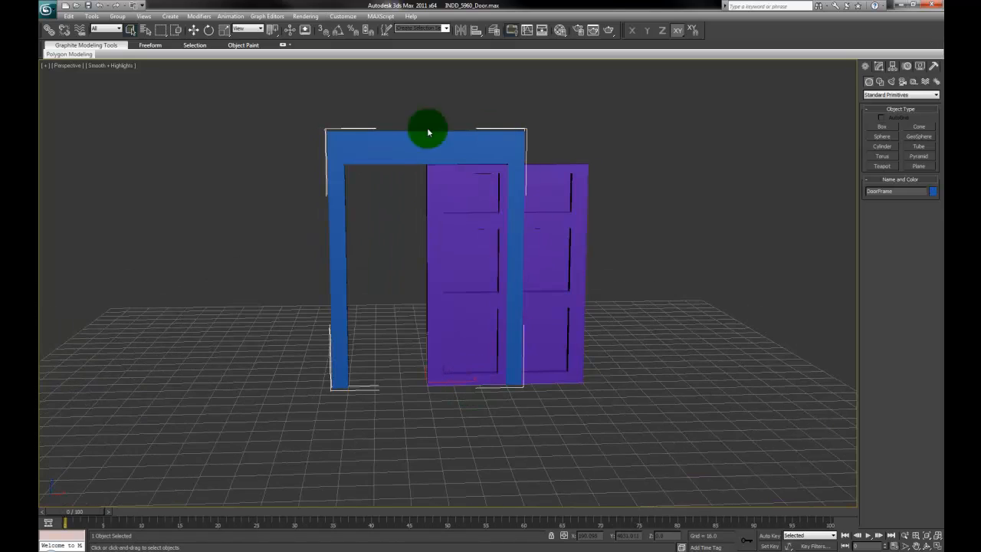
pyautogui.press('w')
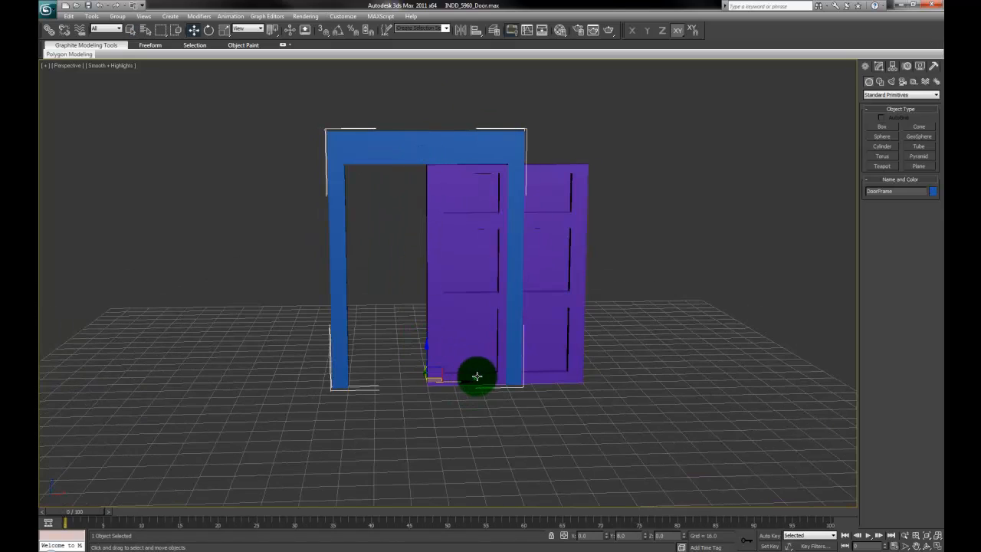
pyautogui.moveTo(458, 381); pyautogui.dragTo(344, 378)
pyautogui.scroll(3, 455, 416)
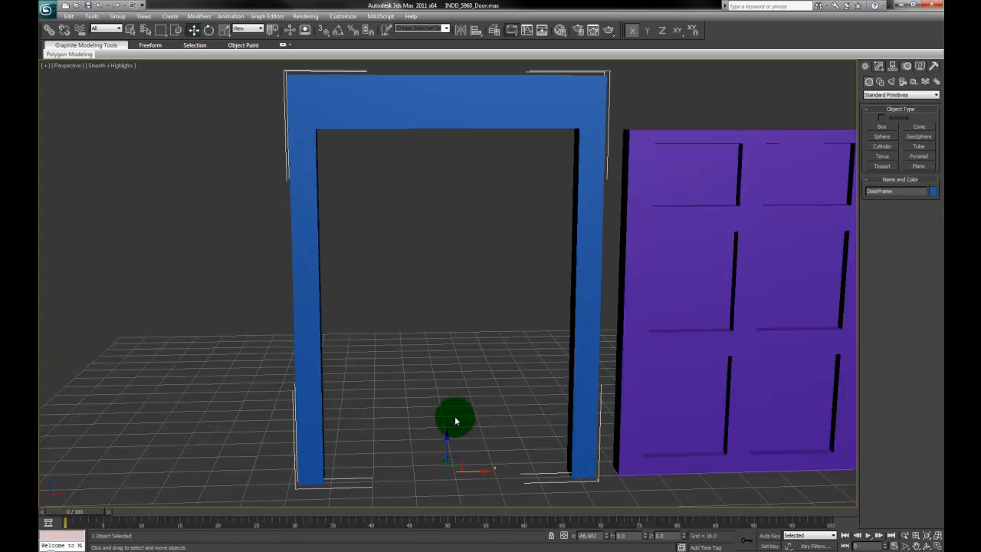
pyautogui.scroll(-4, 460, 390)
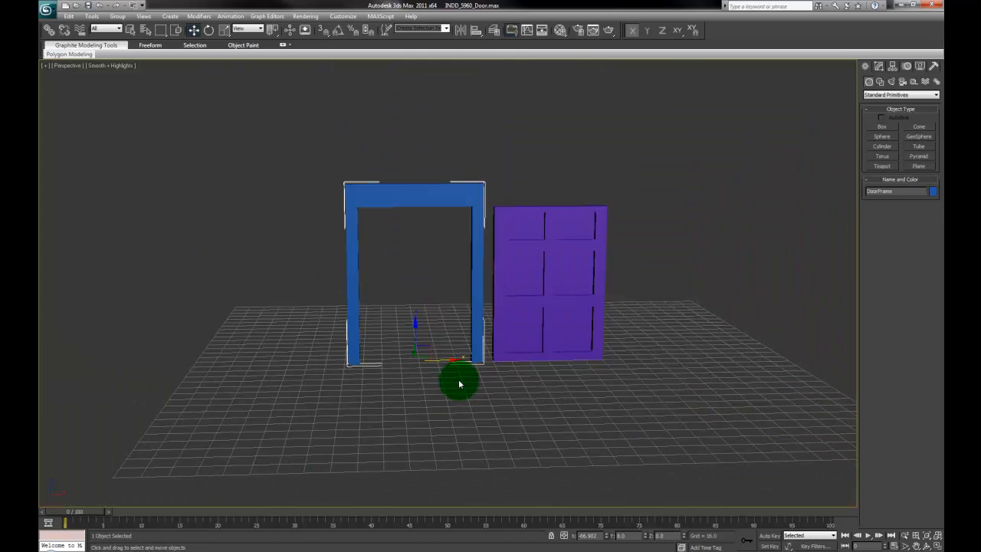
pyautogui.hotkey('ctrl', 'z')
# Step: Swing the purple door on its hinge with Rotate, then undo the rotation
pyautogui.keyDown('alt'); pyautogui.moveTo(631, 401); pyautogui.dragTo(511, 332, button='middle'); pyautogui.keyUp('alt')
pyautogui.click(511, 332)
pyautogui.keyDown('alt'); pyautogui.moveTo(595, 427); pyautogui.dragTo(432, 439, button='middle'); pyautogui.keyUp('alt')
pyautogui.scroll(3, 463, 395)
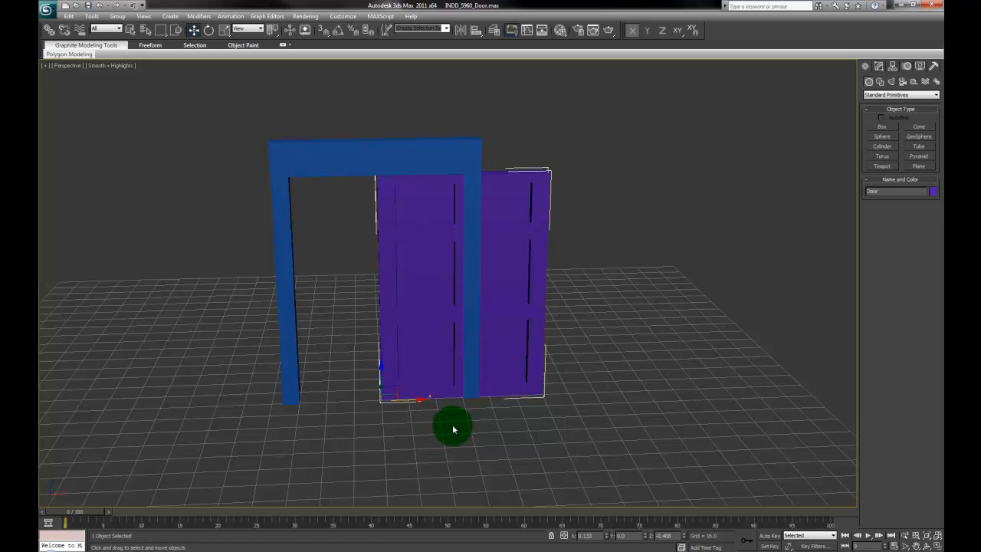
pyautogui.press('e')
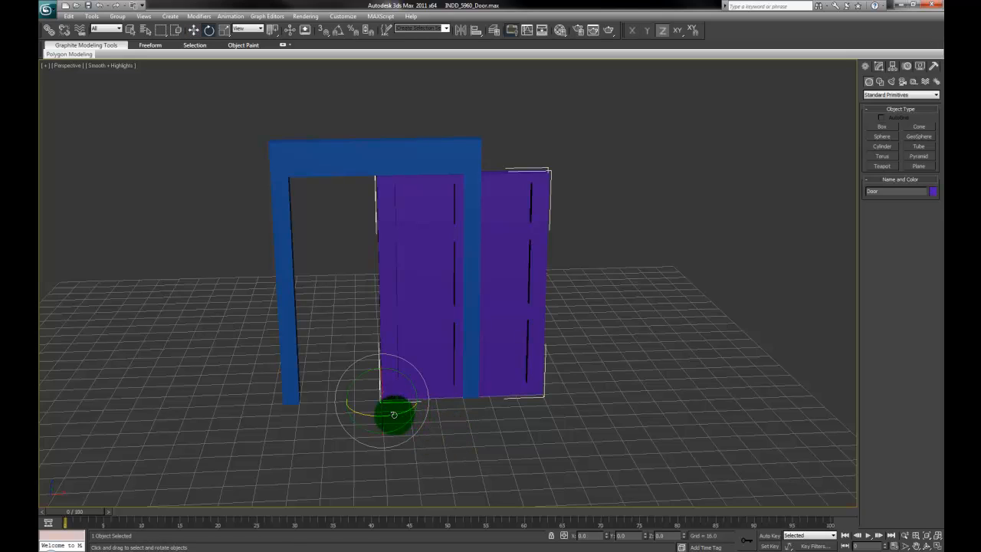
pyautogui.moveTo(393, 414); pyautogui.dragTo(427, 408)
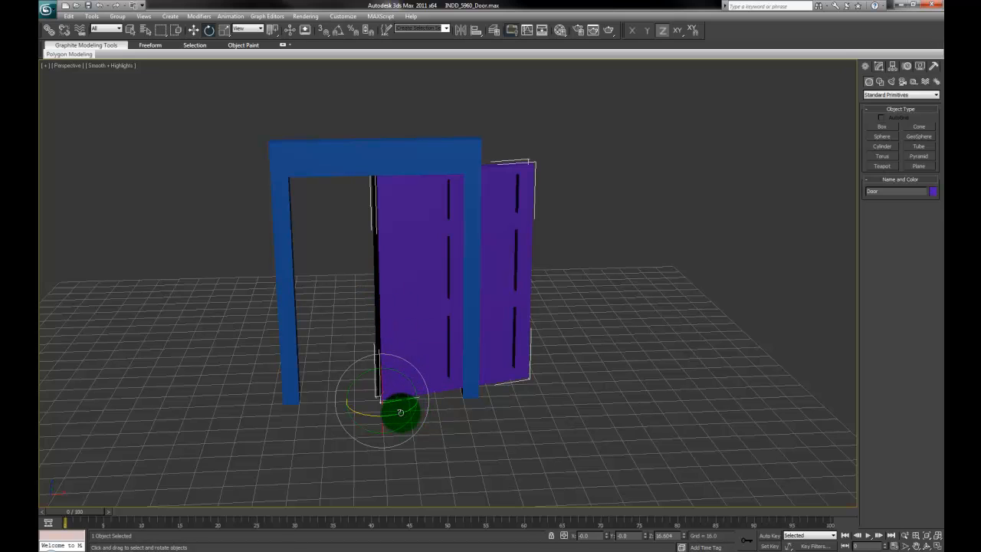
pyautogui.moveTo(400, 413); pyautogui.dragTo(477, 417)
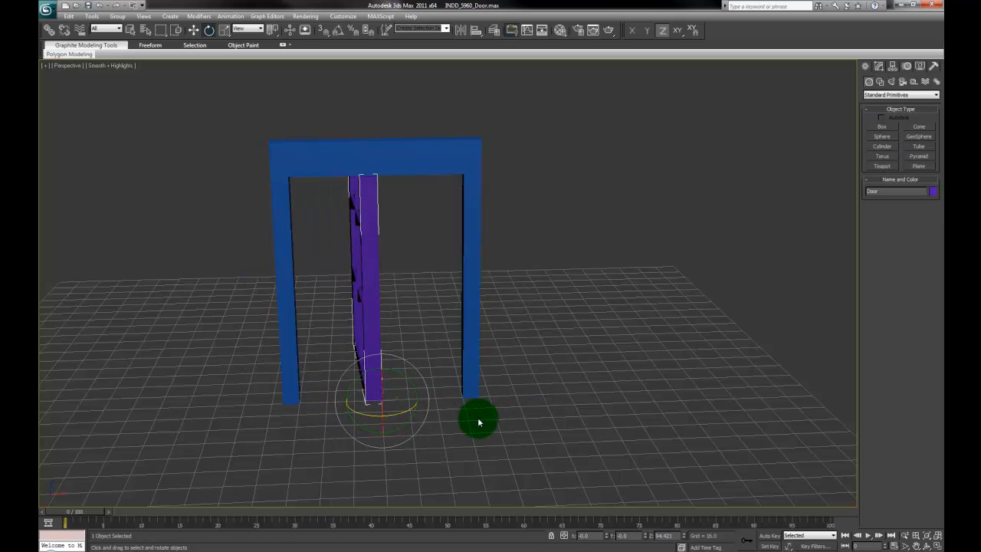
pyautogui.hotkey('ctrl', 'z')
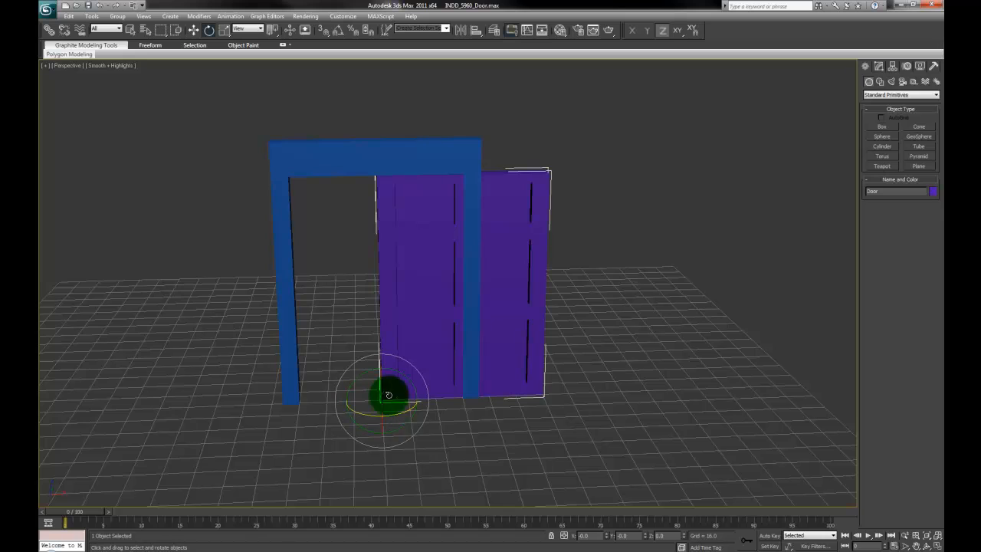
pyautogui.keyDown('alt'); pyautogui.moveTo(443, 438); pyautogui.dragTo(437, 414, button='middle'); pyautogui.keyUp('alt')
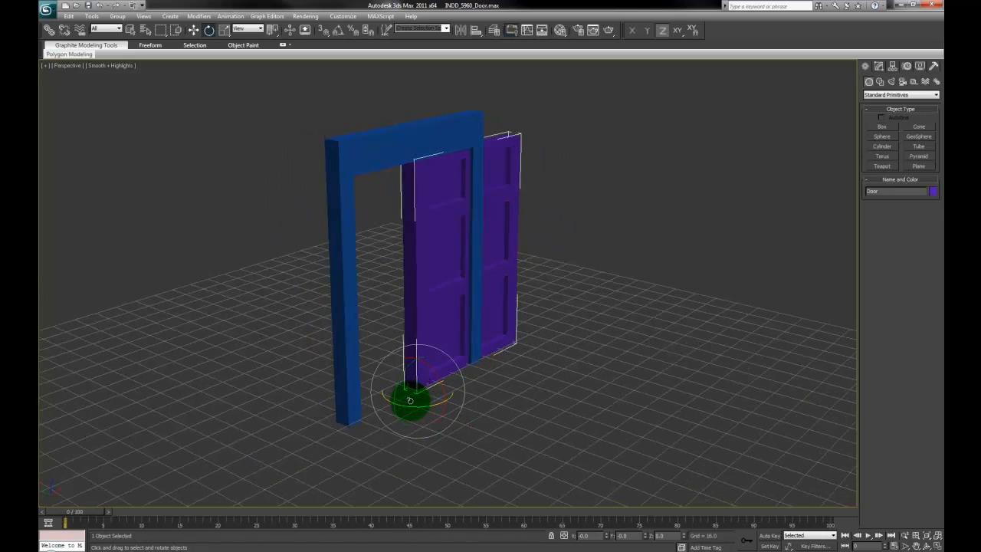
pyautogui.keyDown('alt'); pyautogui.moveTo(510, 421); pyautogui.dragTo(475, 431, button='middle'); pyautogui.keyUp('alt')
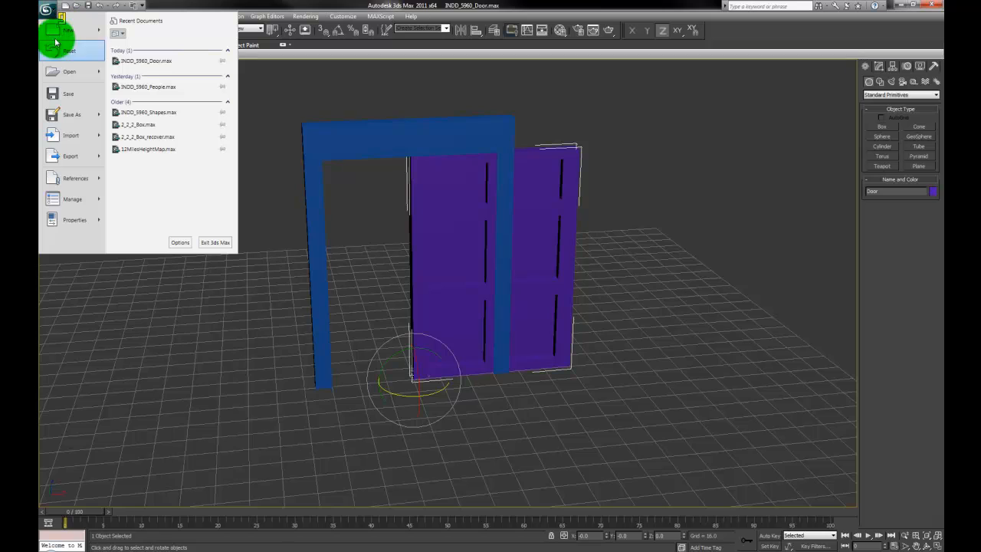
# Step: Export only the selected door to Door_5960.ASE, replacing the file, with default ASCII options
pyautogui.moveTo(100, 157)
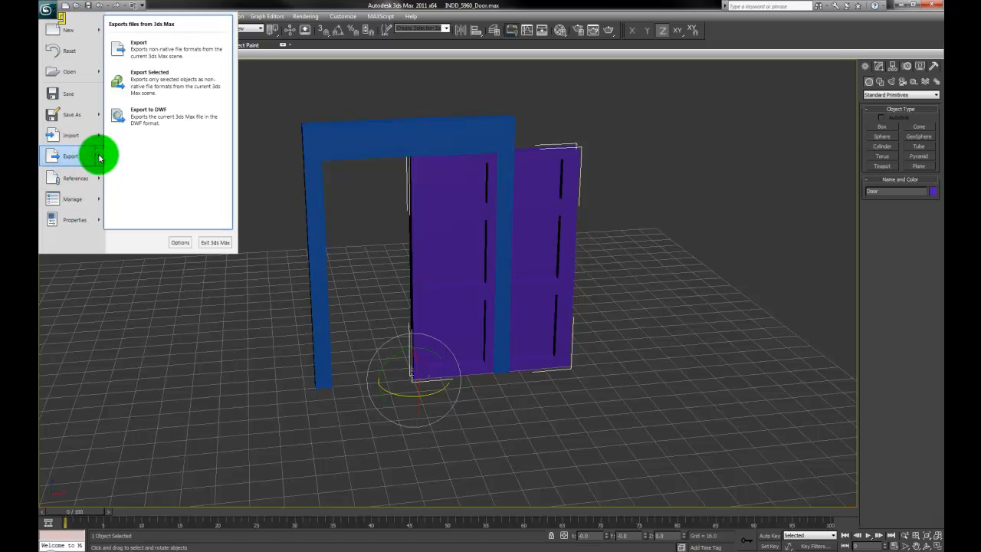
pyautogui.click(162, 80)
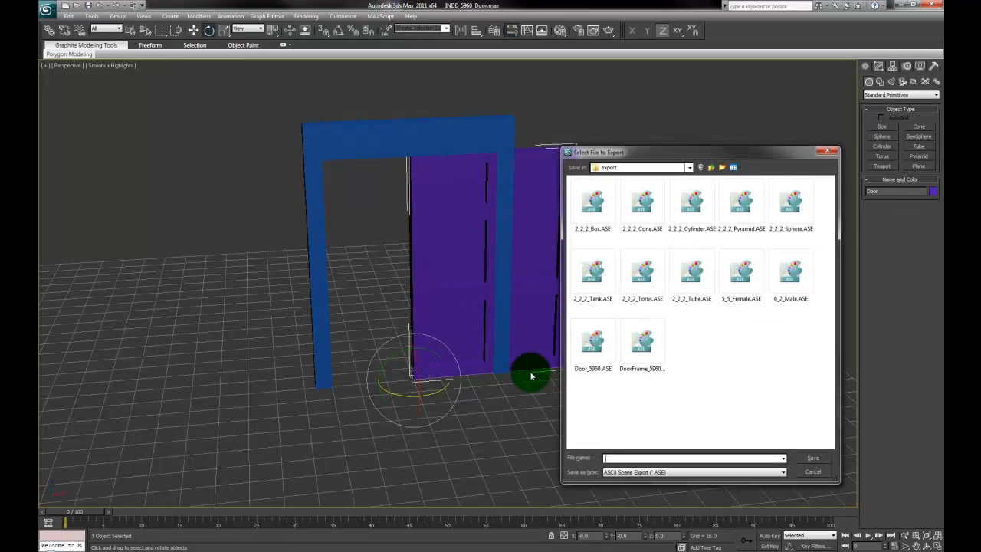
pyautogui.click(589, 343)
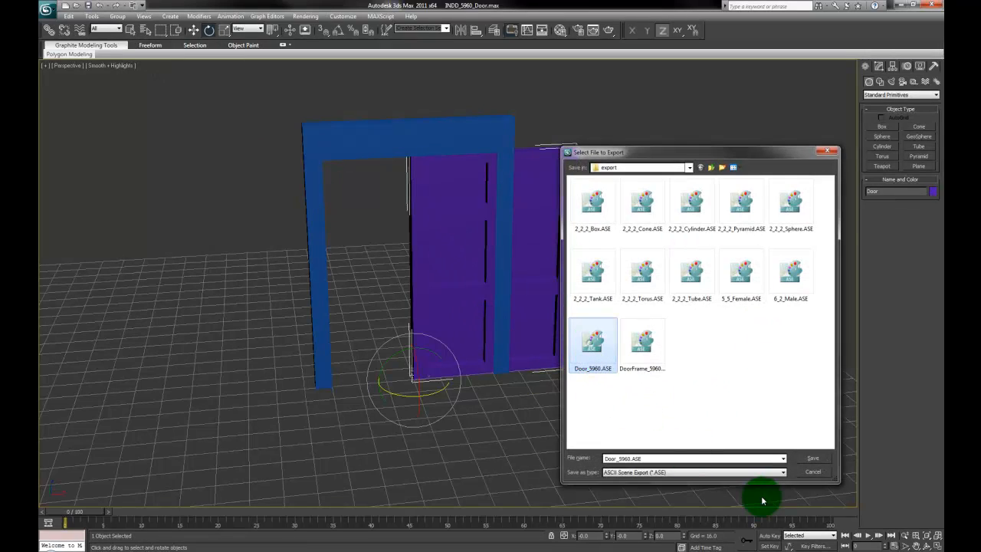
pyautogui.click(813, 458)
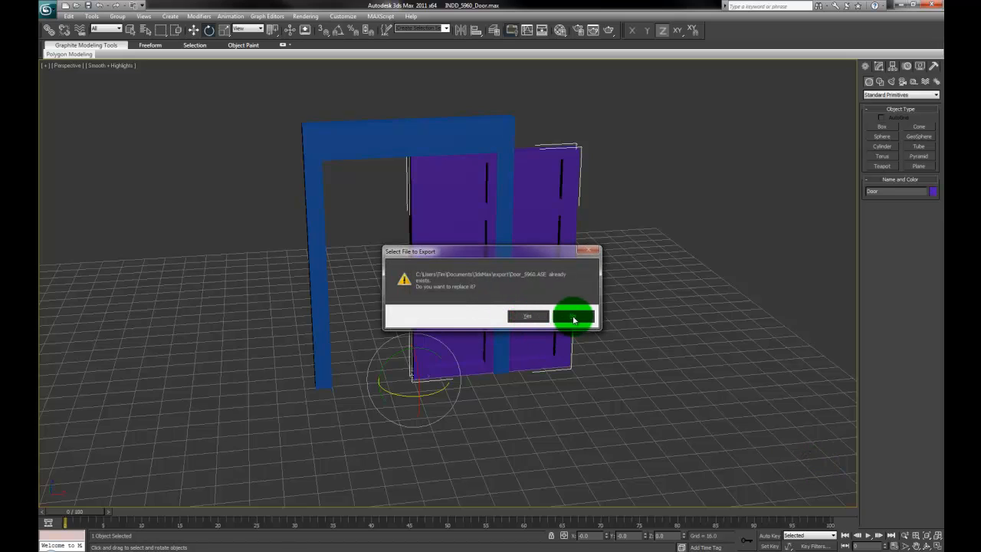
pyautogui.click(526, 316)
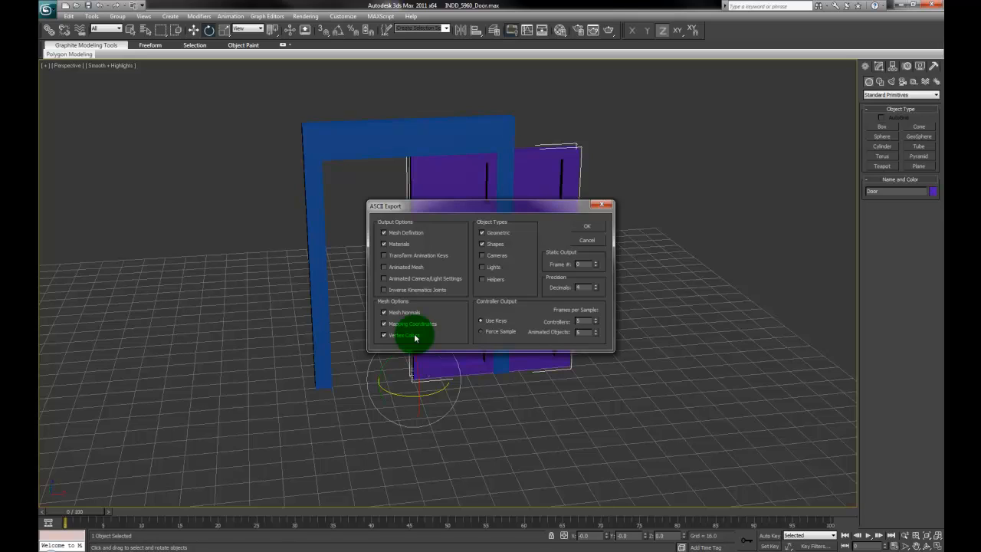
pyautogui.click(594, 228)
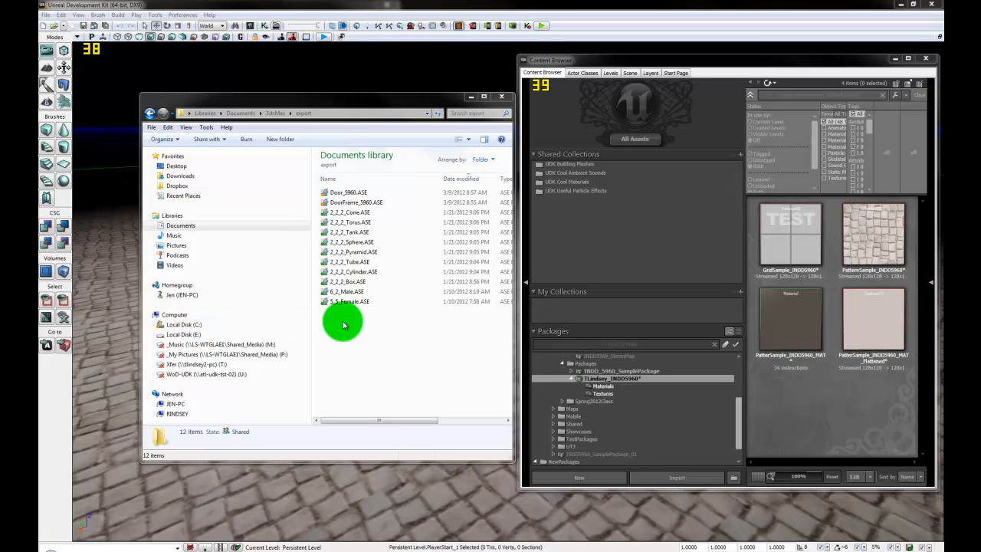
# Step: Import DoorFrame_5960.ASE into the Mesh group and dismiss the vertex-count warning
pyautogui.click(349, 203)
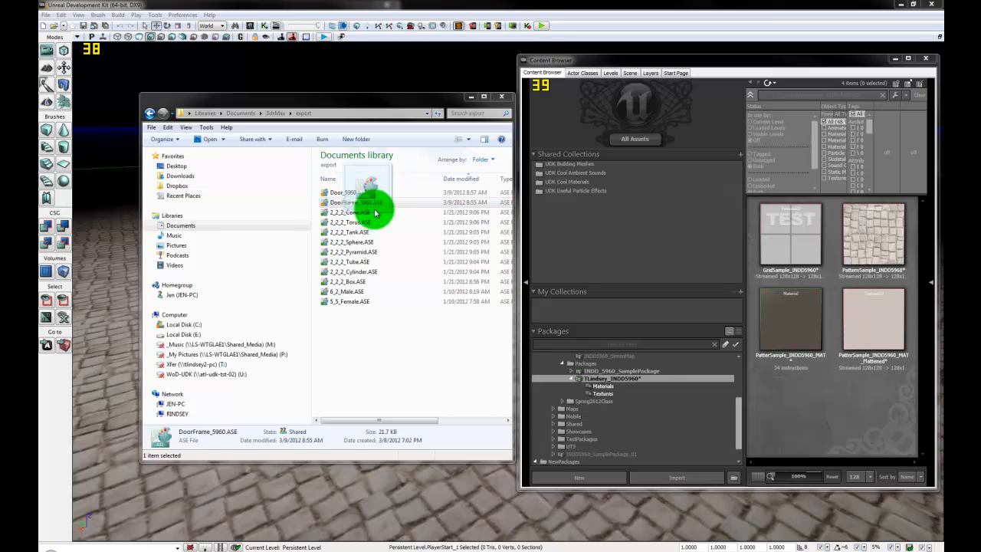
pyautogui.moveTo(591, 372); pyautogui.dragTo(827, 402)
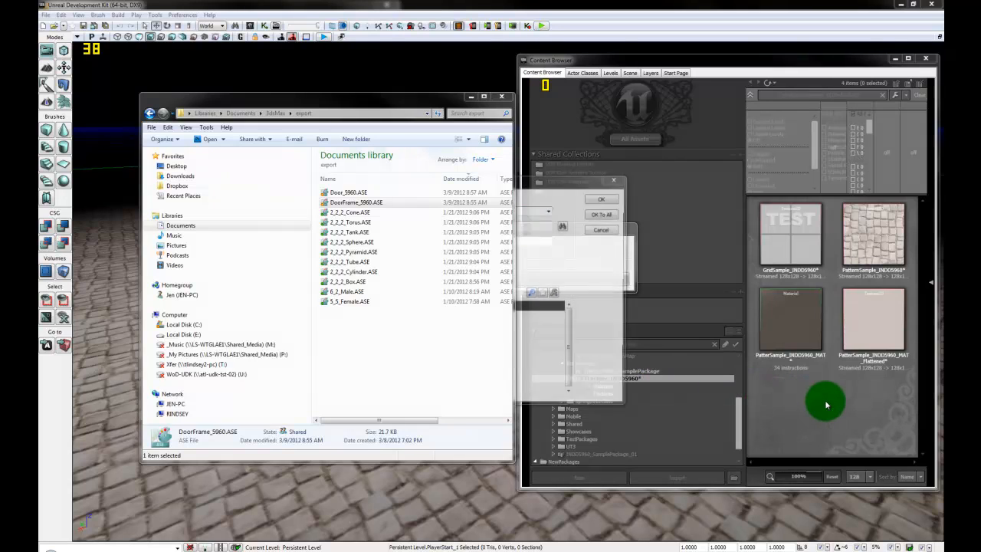
pyautogui.click(551, 187)
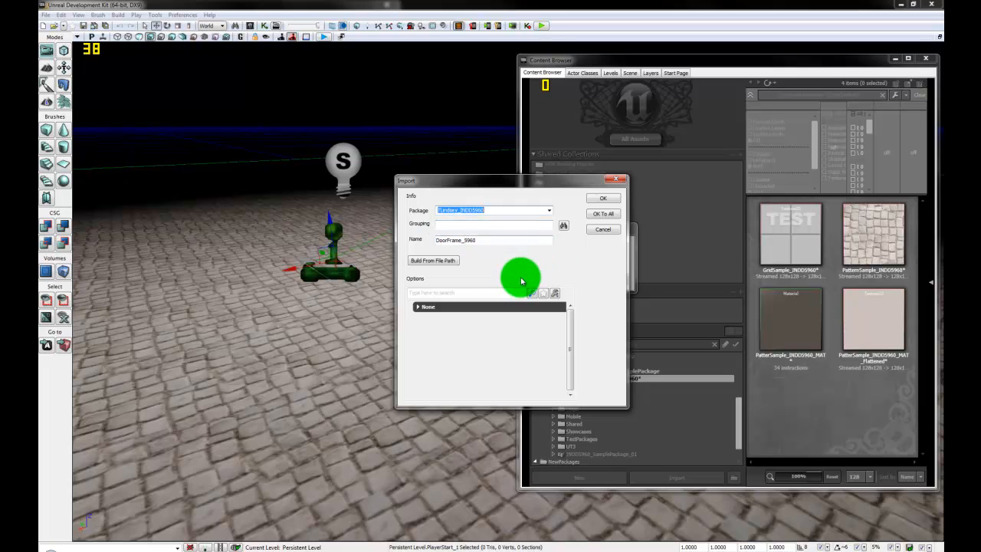
pyautogui.click(466, 224)
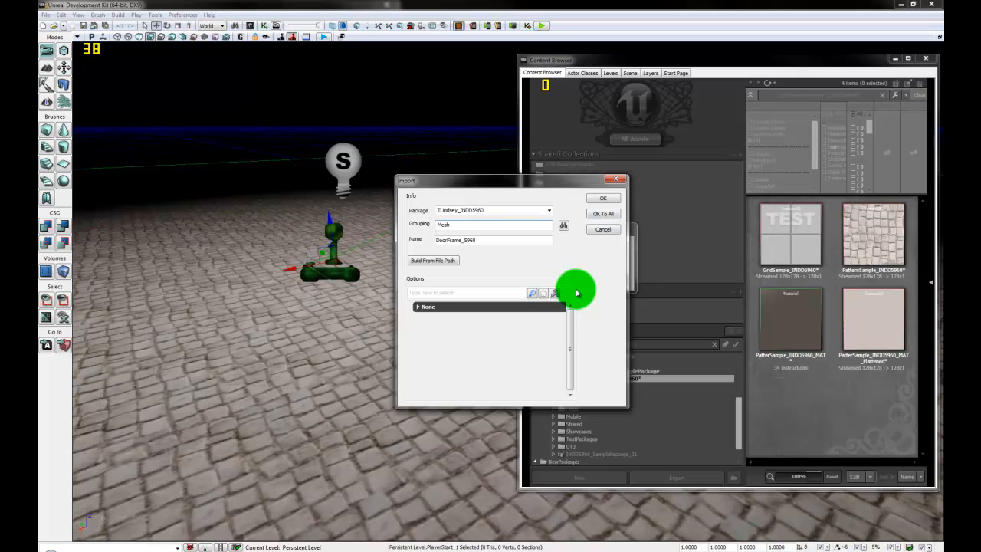
pyautogui.doubleClick(457, 240)
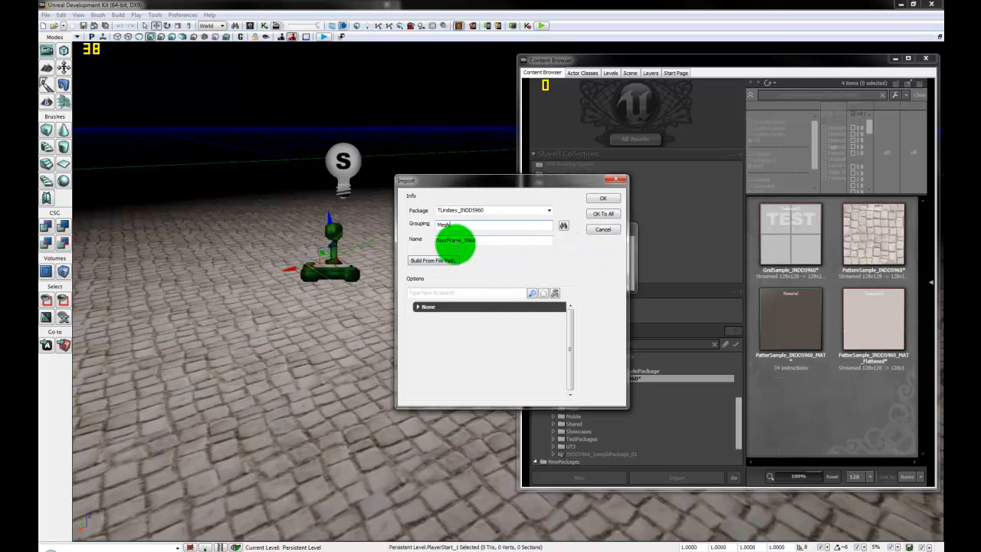
pyautogui.click(604, 199)
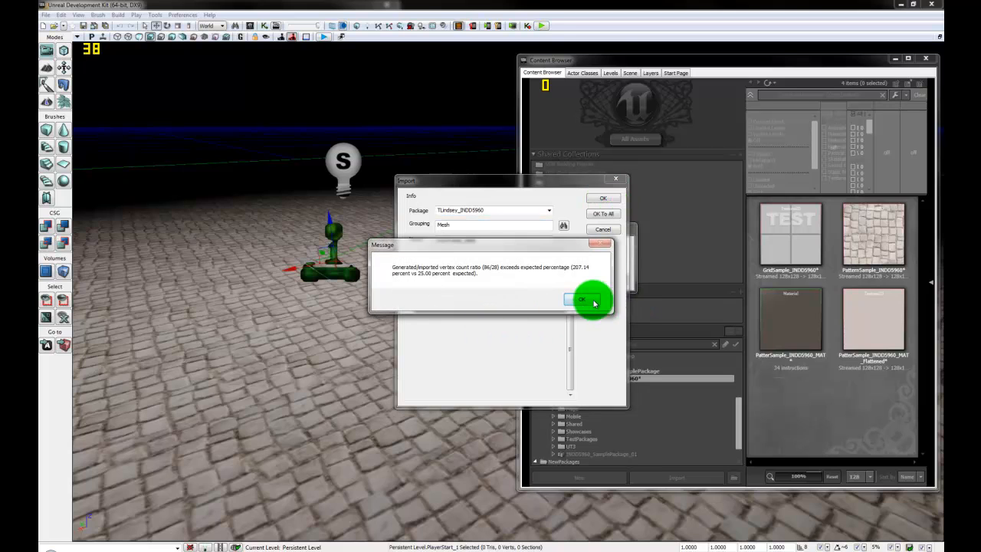
pyautogui.click(594, 303)
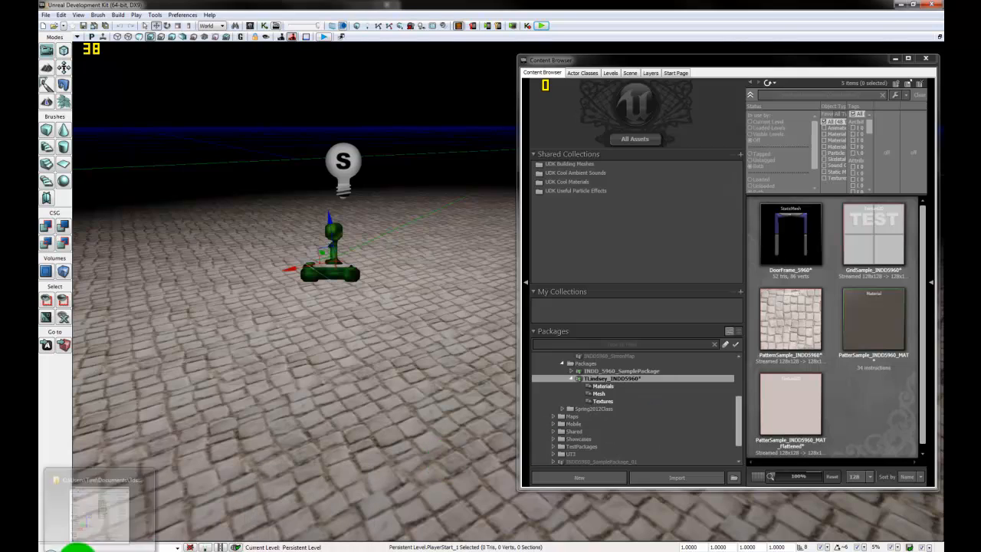
# Step: Drag Door_5960.ASE from the export folder into the Content Browser
pyautogui.click(78, 549)
pyautogui.moveTo(371, 192); pyautogui.dragTo(806, 404)
pyautogui.click(350, 193)
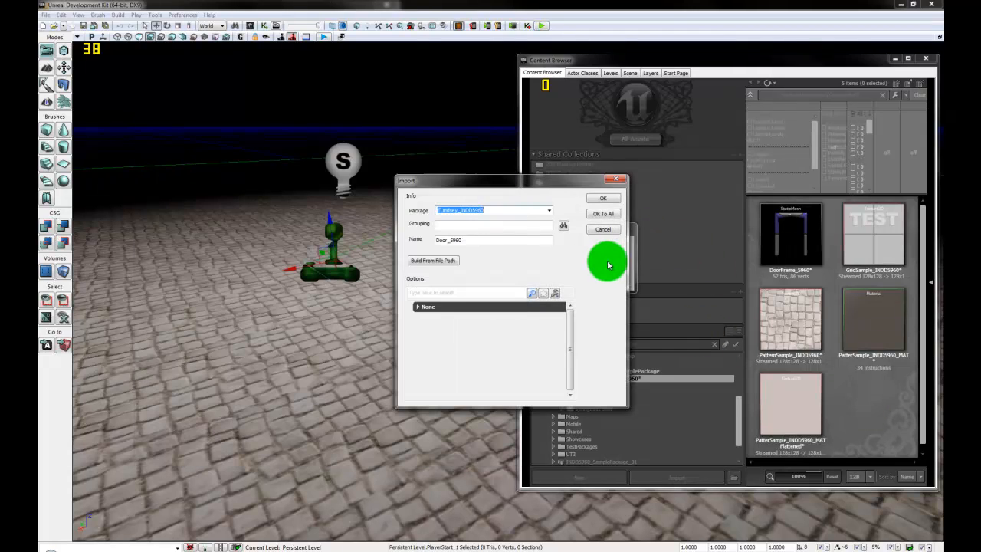
# Step: Import Door_5960 into the Mesh group and dismiss the vertex-count warning
pyautogui.click(563, 224)
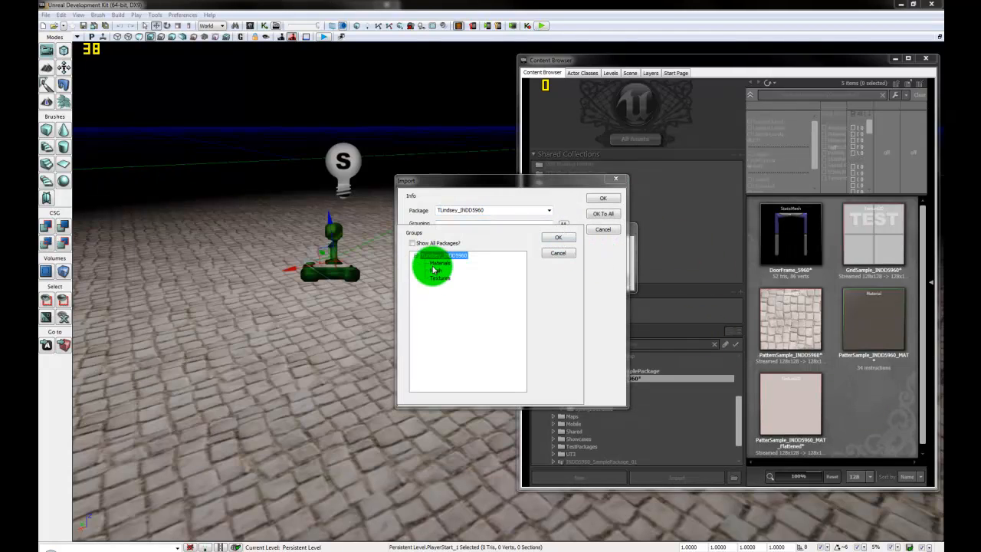
pyautogui.click(434, 270)
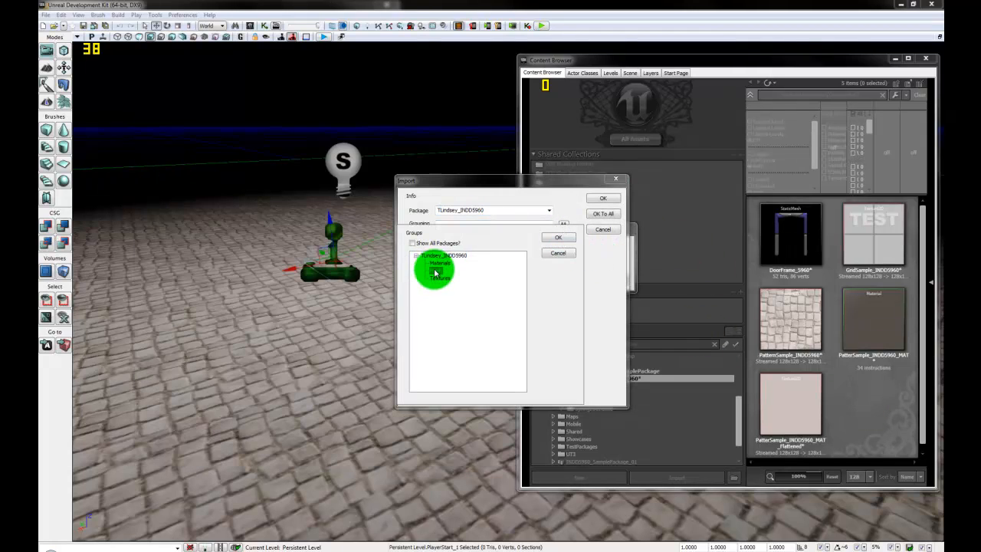
pyautogui.click(565, 238)
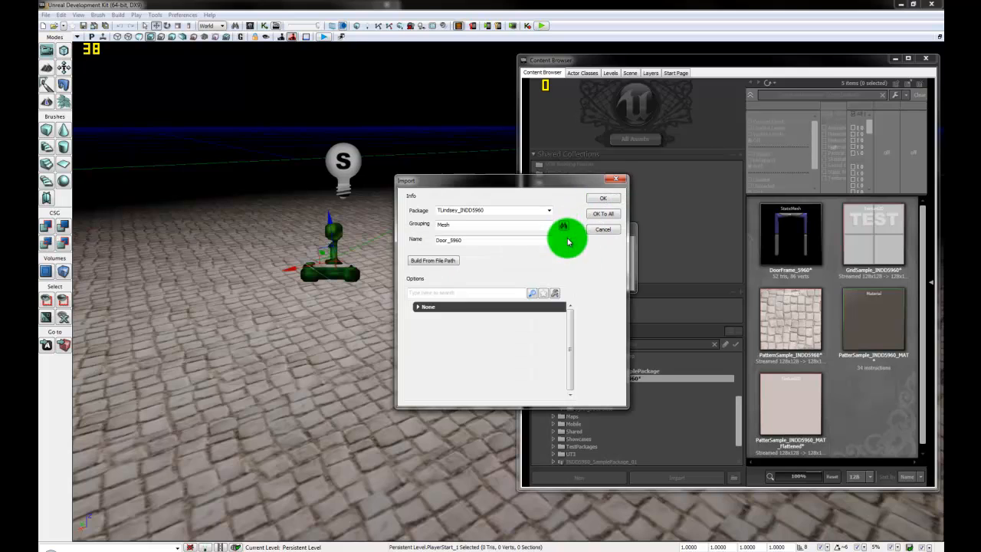
pyautogui.click(594, 201)
pyautogui.click(588, 296)
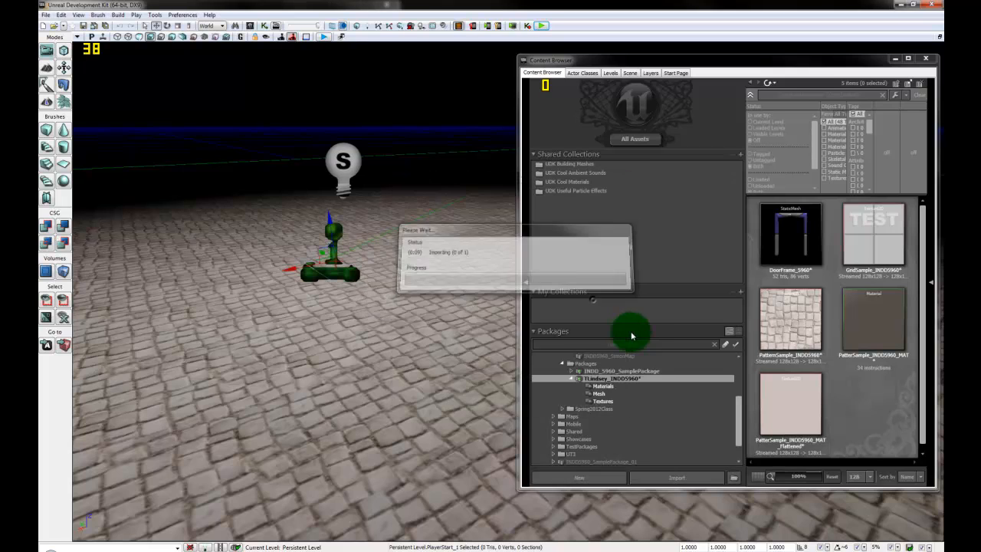
# Step: Save the package and filter to the Mesh group showing door_5960 and DoorFrame_5960
pyautogui.click(604, 394)
pyautogui.click(632, 378)
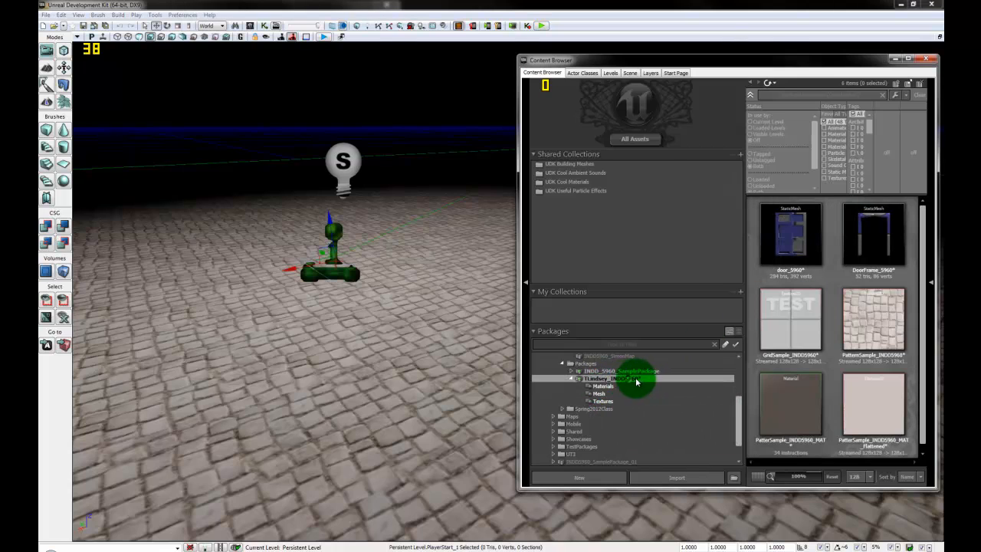
pyautogui.rightClick(656, 381)
pyautogui.click(679, 387)
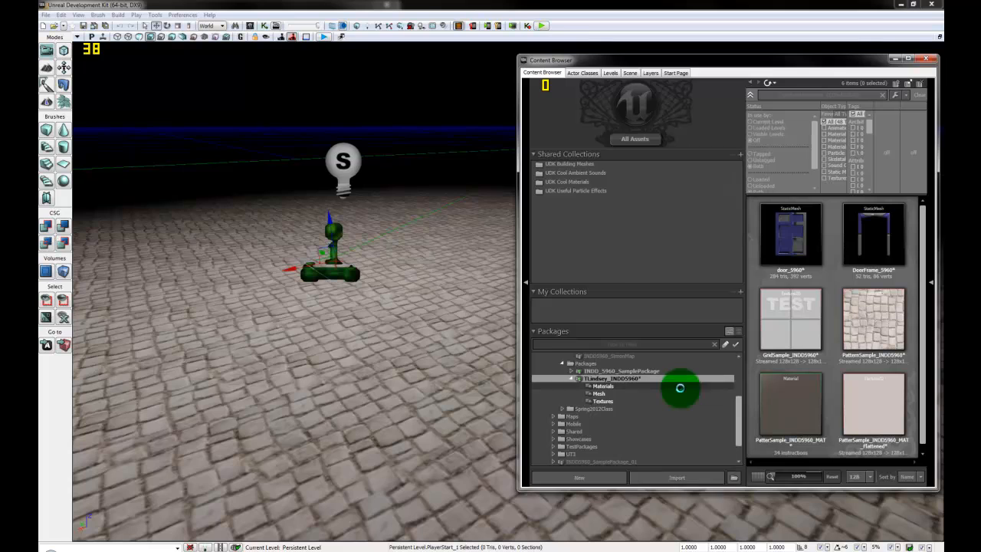
pyautogui.click(613, 394)
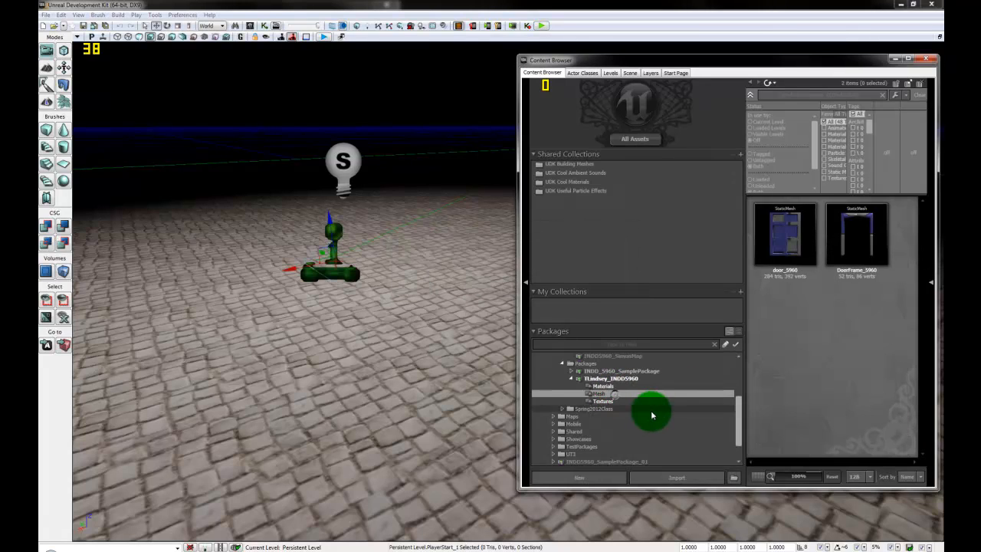
pyautogui.click(881, 239)
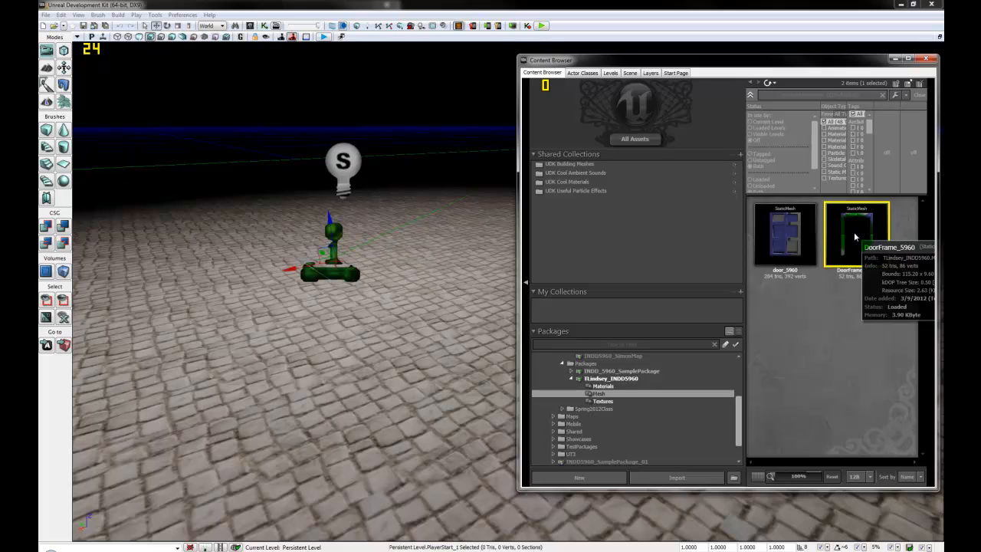
# Step: Open DoorFrame_5960 in the Static Mesh Editor and orbit its preview
pyautogui.click(849, 292)
pyautogui.click(65, 273)
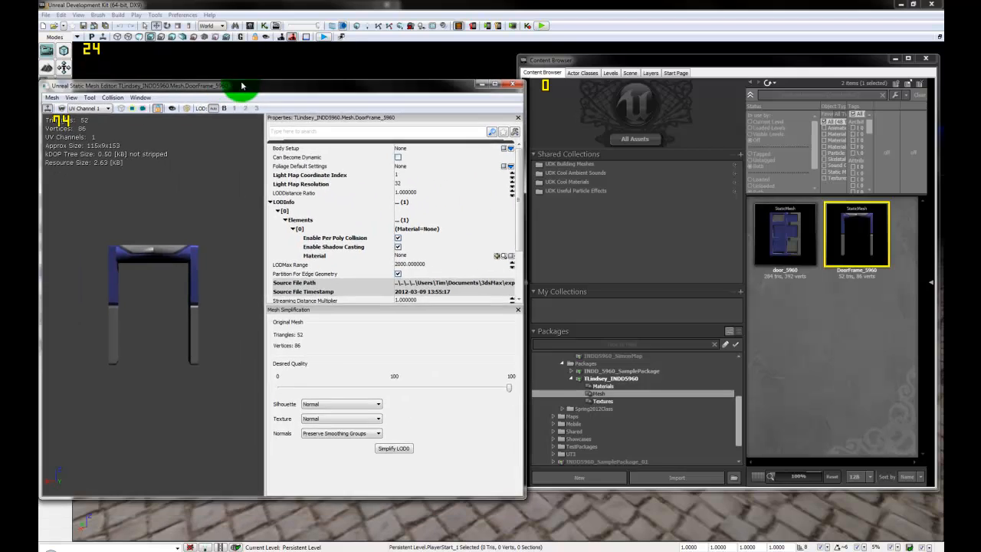
pyautogui.moveTo(237, 88); pyautogui.dragTo(297, 69)
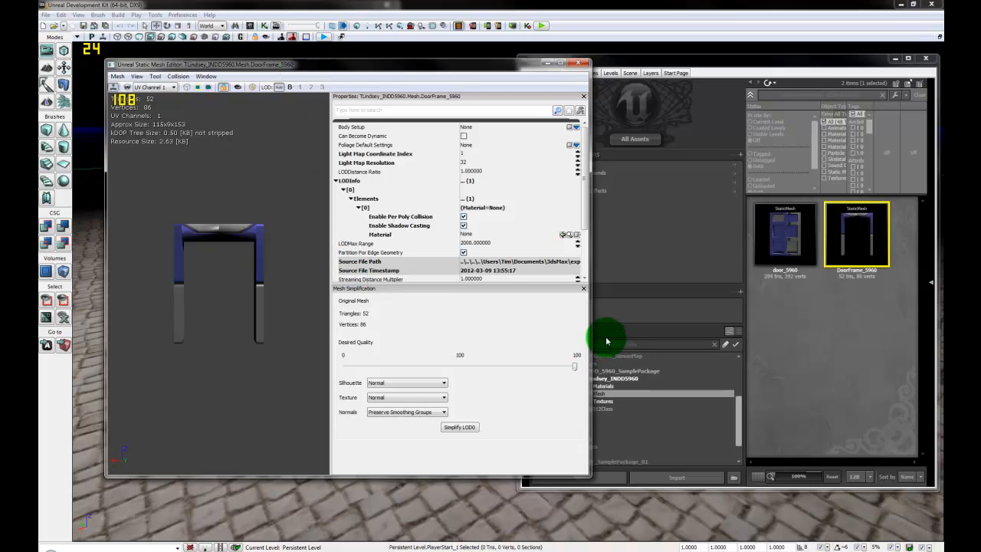
pyautogui.moveTo(847, 234)
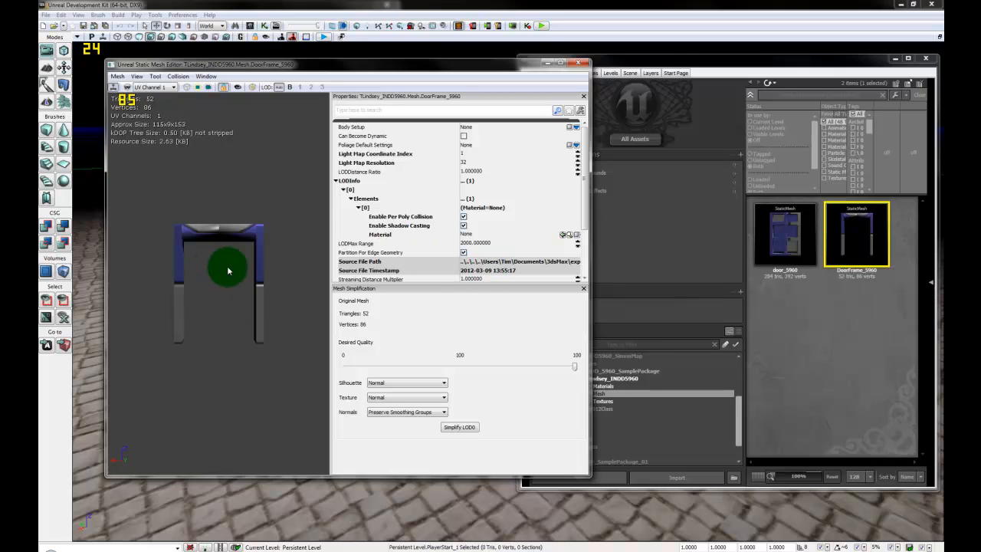
pyautogui.moveTo(219, 268); pyautogui.dragTo(311, 306)
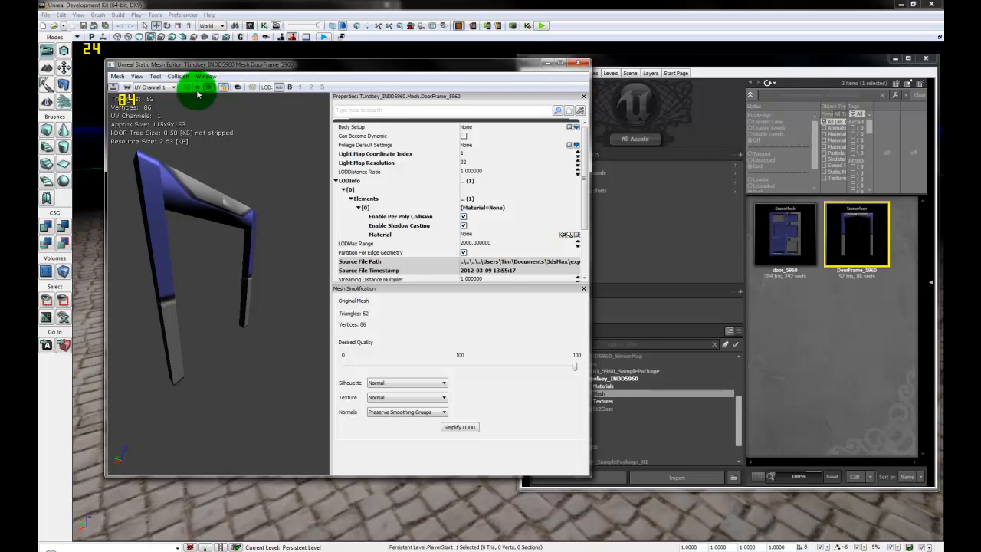
# Step: Toggle Show Bounds on and off, enable UV Overlay, then list the package's textures
pyautogui.click(198, 88)
pyautogui.click(198, 88)
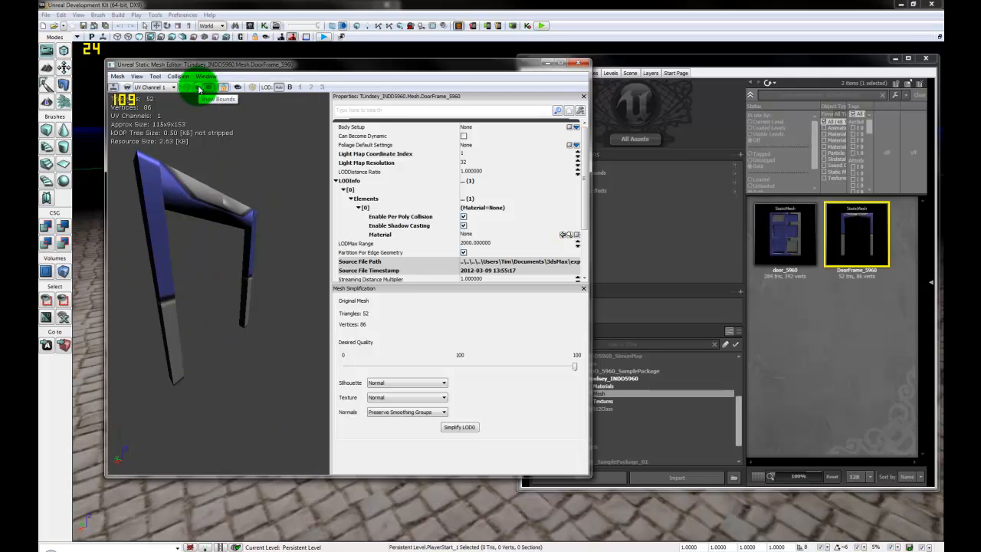
pyautogui.click(128, 88)
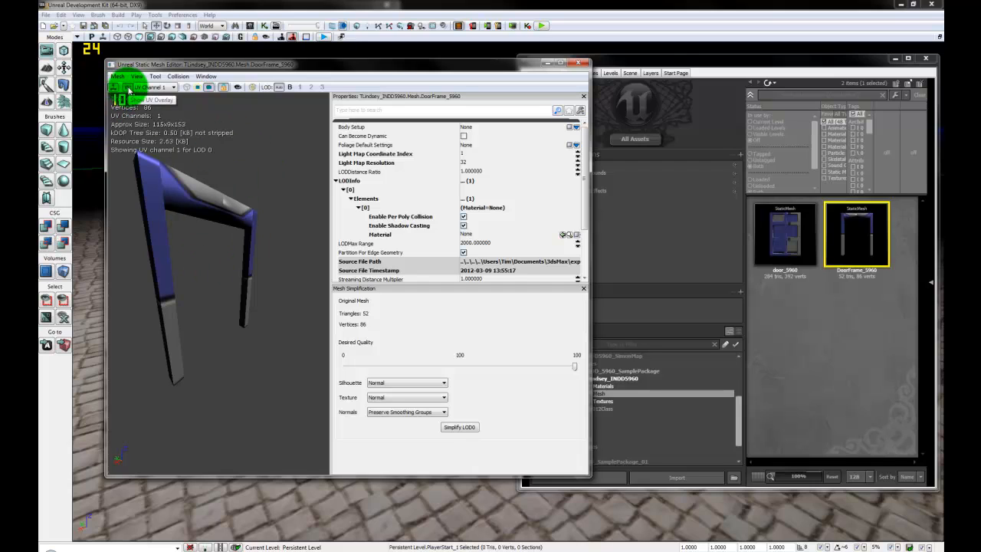
pyautogui.moveTo(259, 324); pyautogui.dragTo(220, 333)
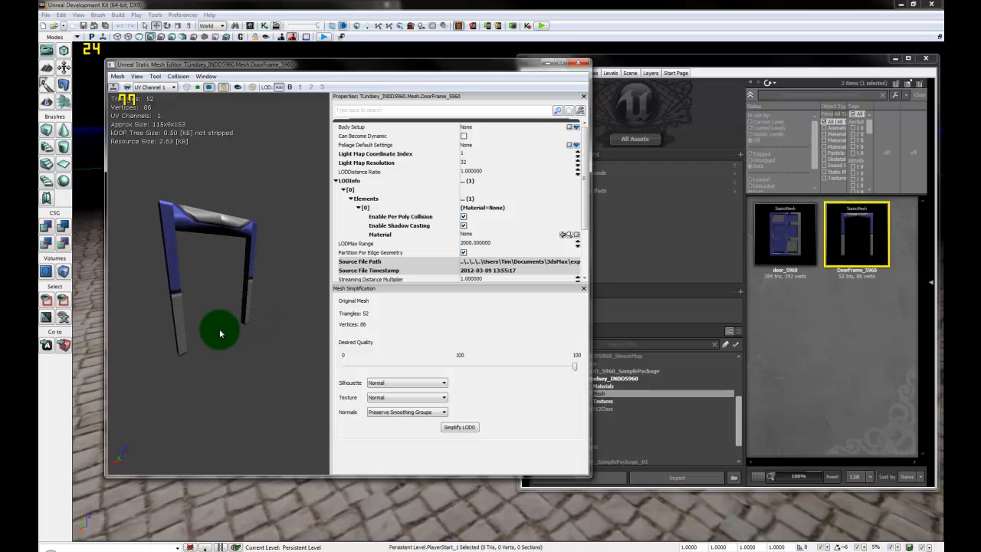
pyautogui.click(630, 409)
pyautogui.click(627, 401)
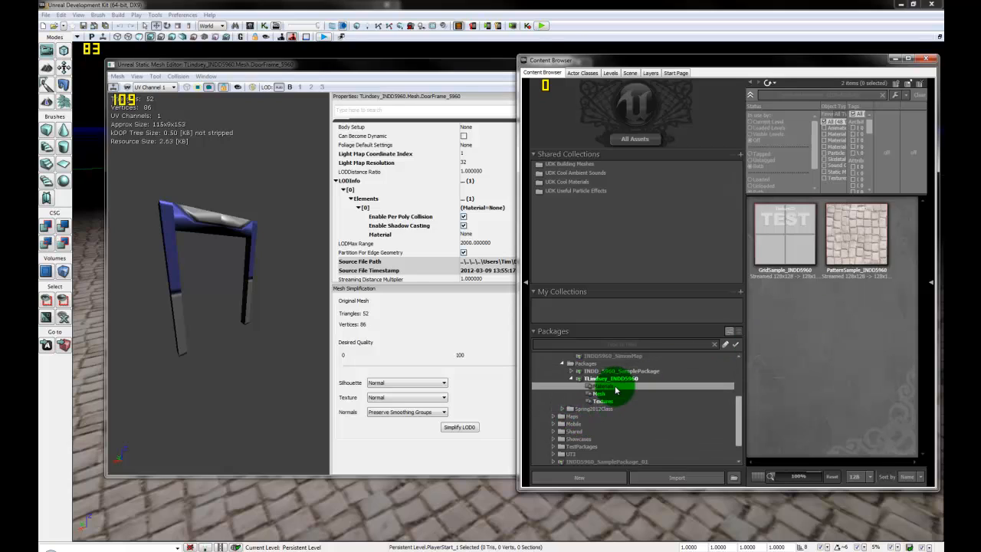
# Step: Create a new material GridSample_INDD5960_MAT in the package
pyautogui.click(616, 388)
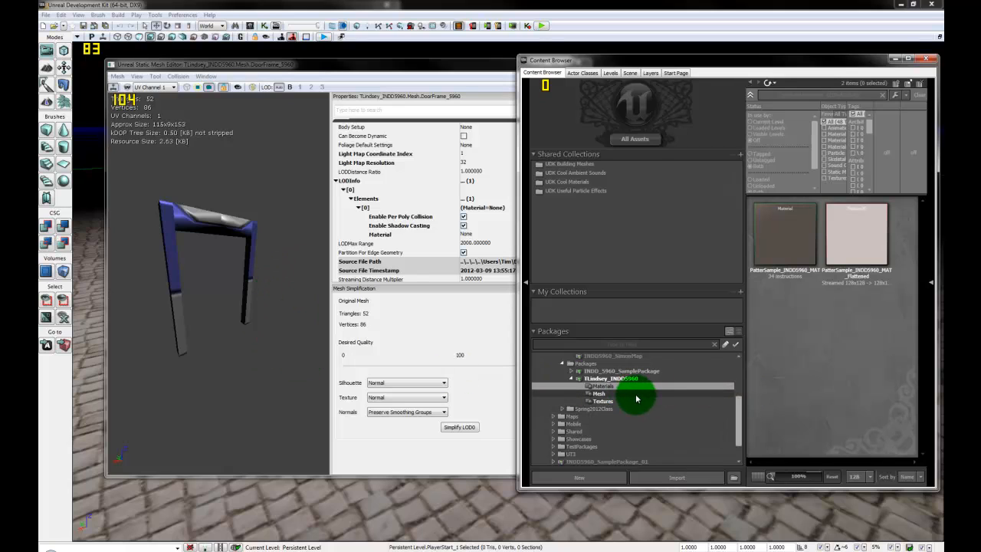
pyautogui.click(788, 237)
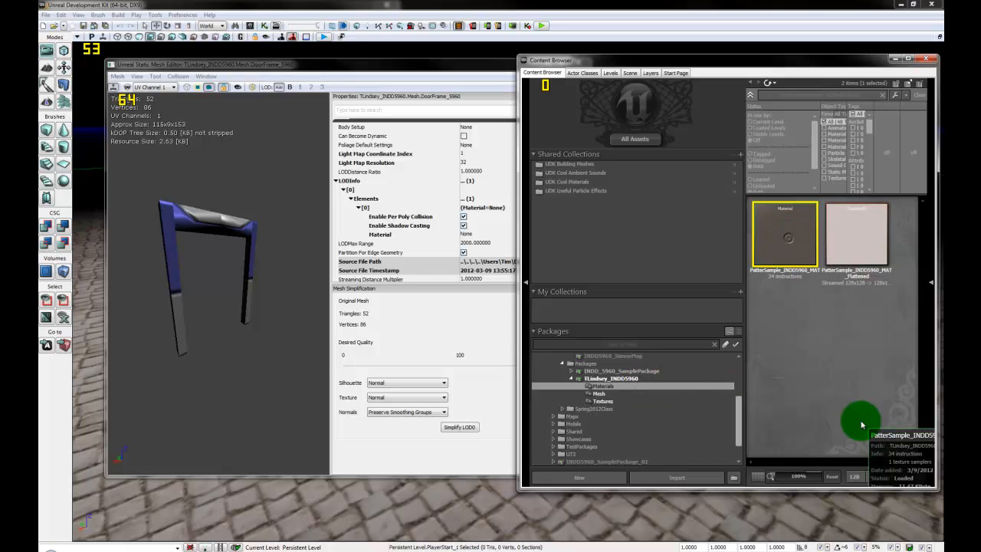
pyautogui.rightClick(790, 334)
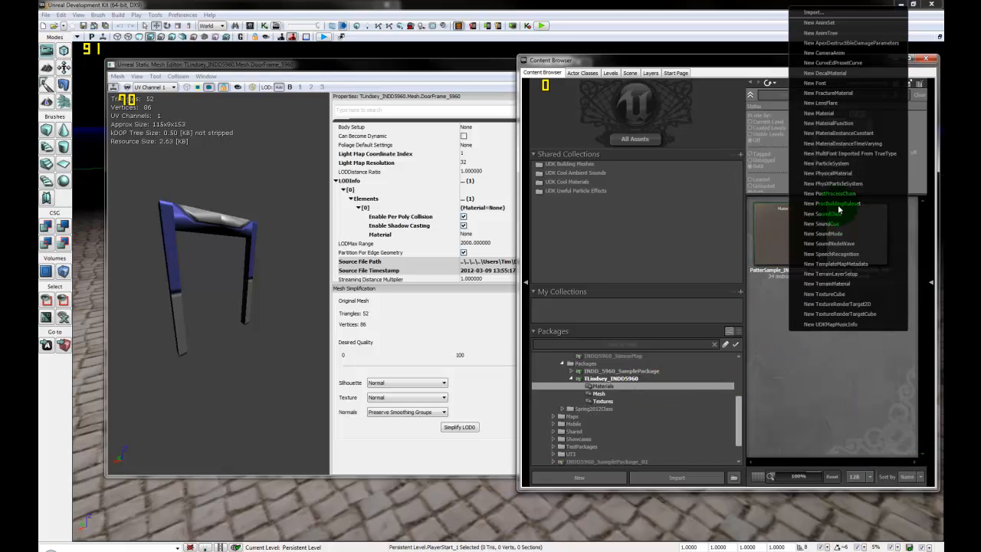
pyautogui.click(827, 114)
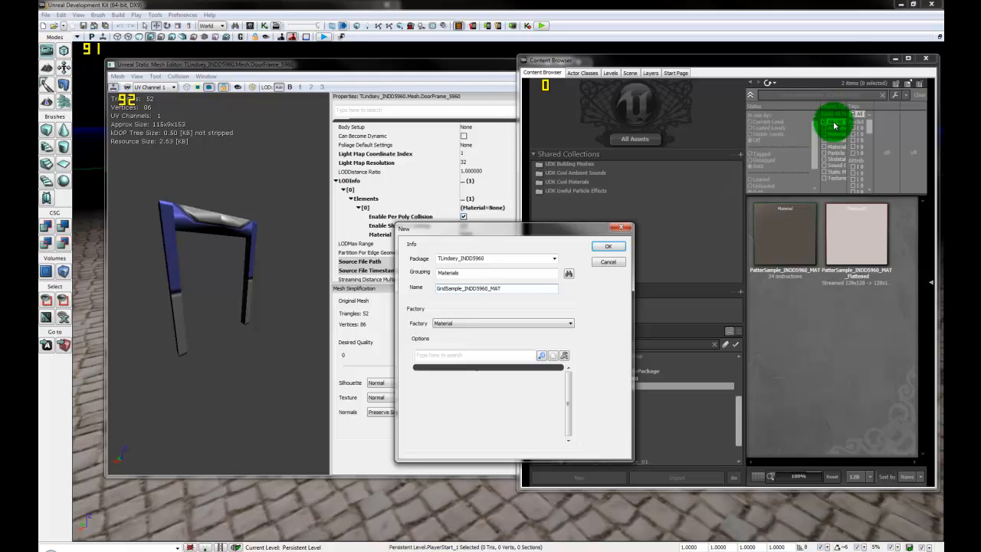
pyautogui.press('Return')
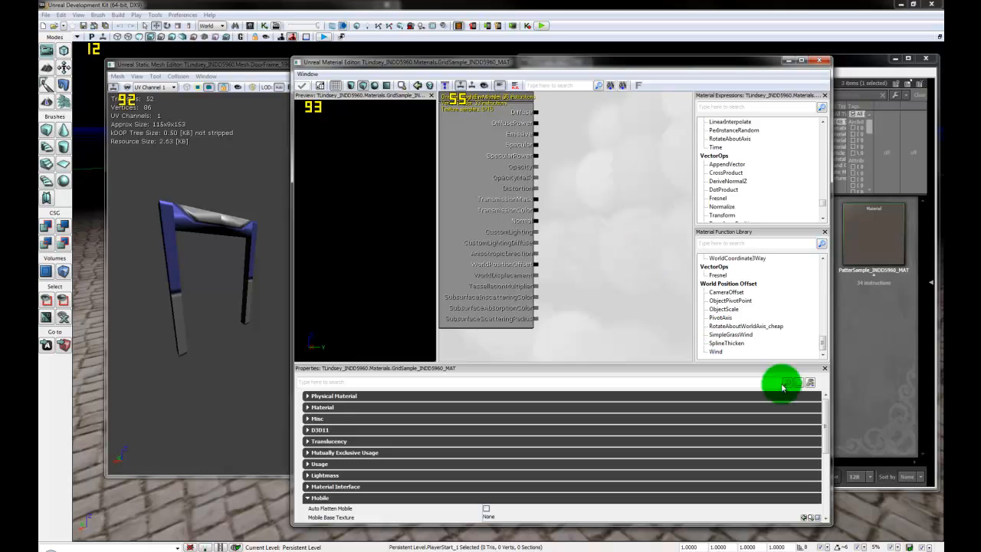
# Step: Add a GridSample texture sample node wired to both Diffuse and Specular
pyautogui.click(887, 355)
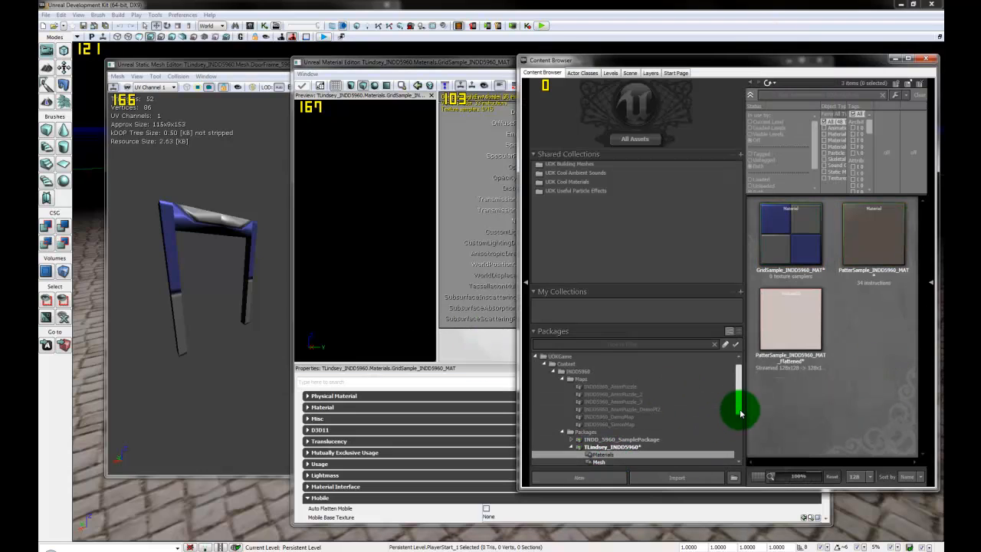
pyautogui.moveTo(740, 410); pyautogui.dragTo(738, 427)
pyautogui.click(624, 418)
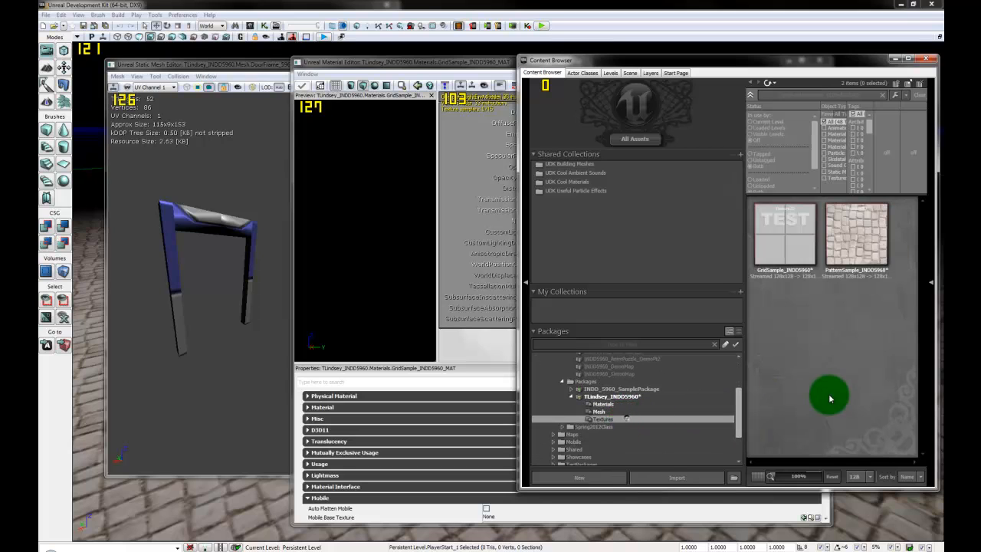
pyautogui.click(799, 248)
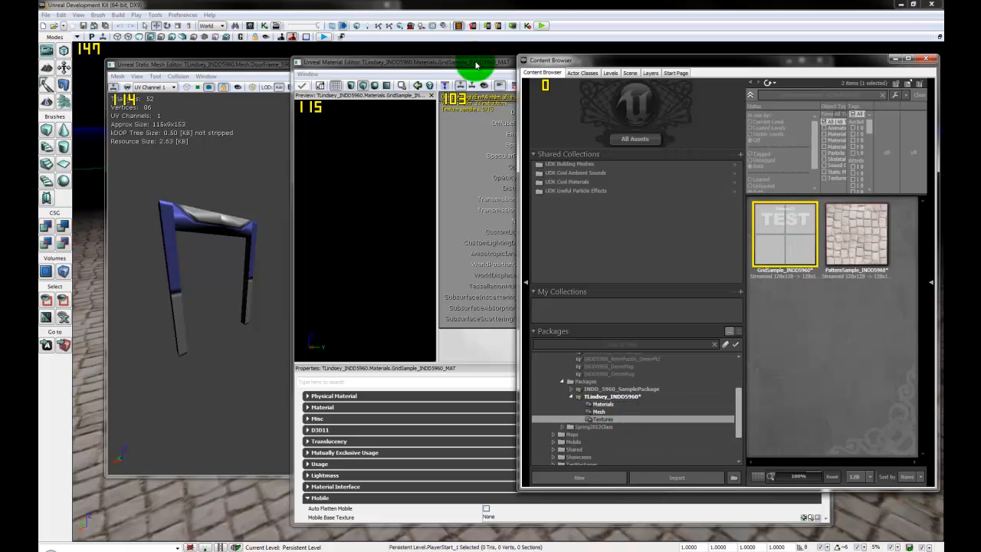
pyautogui.click(476, 66)
pyautogui.moveTo(726, 64); pyautogui.dragTo(637, 72)
pyautogui.click(782, 237)
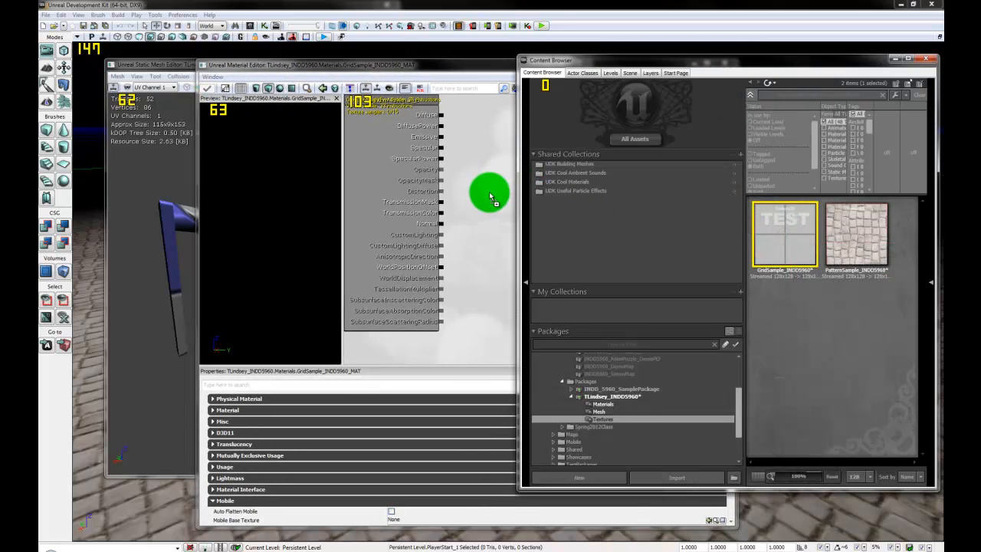
pyautogui.click(494, 259)
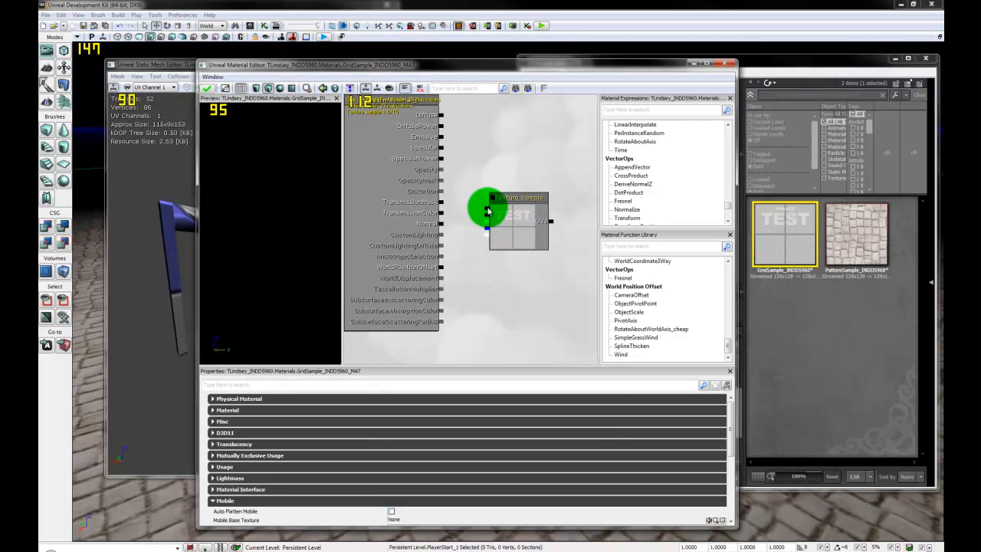
pyautogui.moveTo(488, 208); pyautogui.dragTo(443, 115)
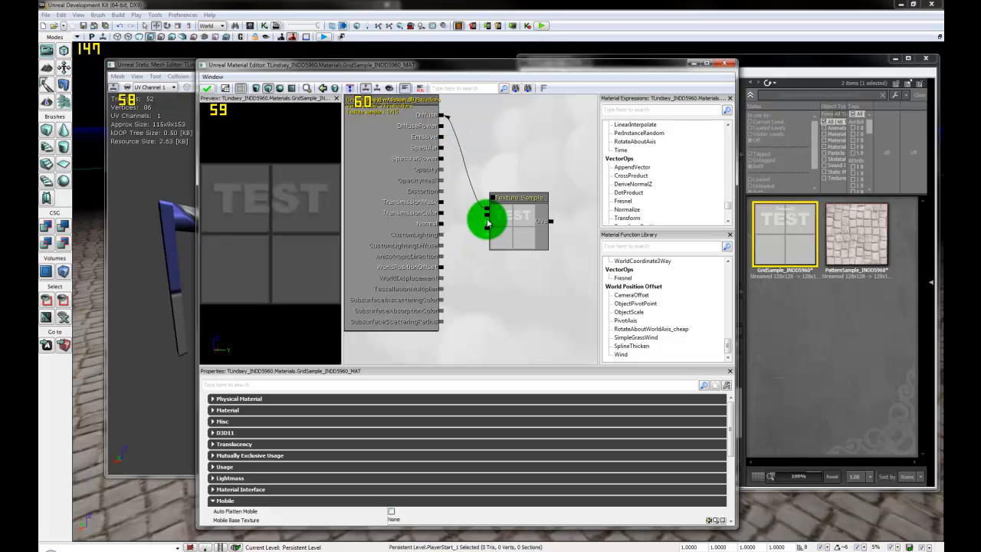
pyautogui.moveTo(488, 219); pyautogui.dragTo(442, 147)
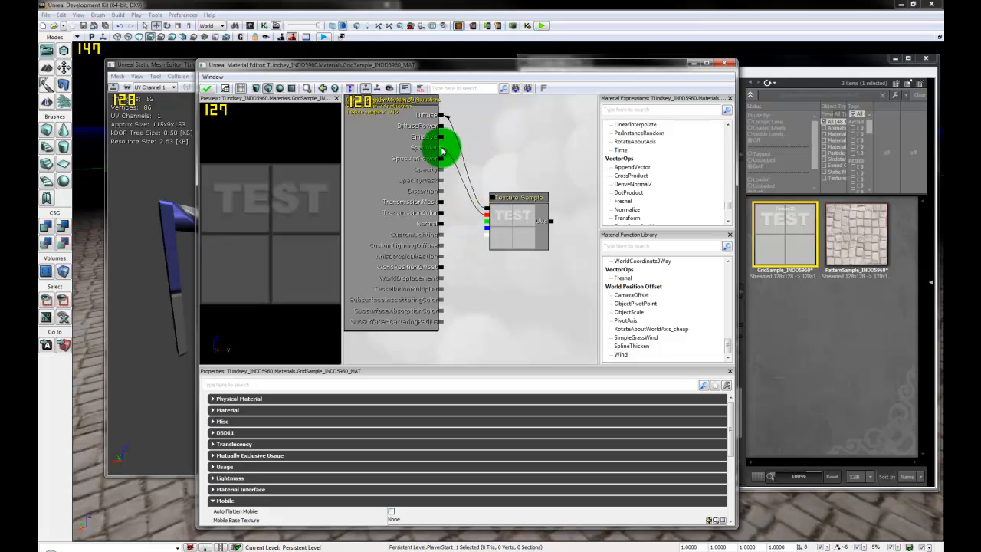
pyautogui.moveTo(536, 225); pyautogui.dragTo(558, 184)
# Step: Enable Auto Flatten Mobile on the material, then close and apply the changes
pyautogui.moveTo(269, 280); pyautogui.dragTo(245, 204)
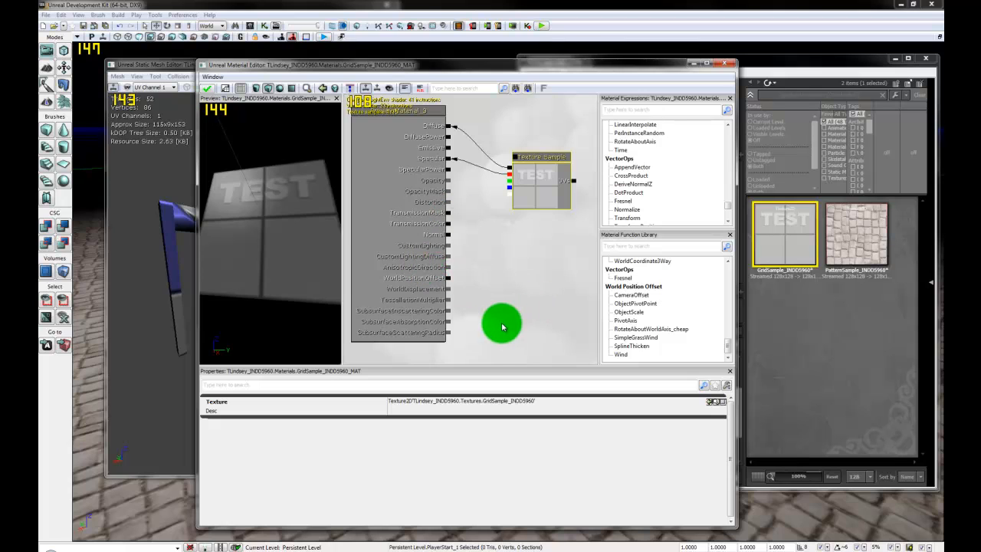
pyautogui.click(407, 235)
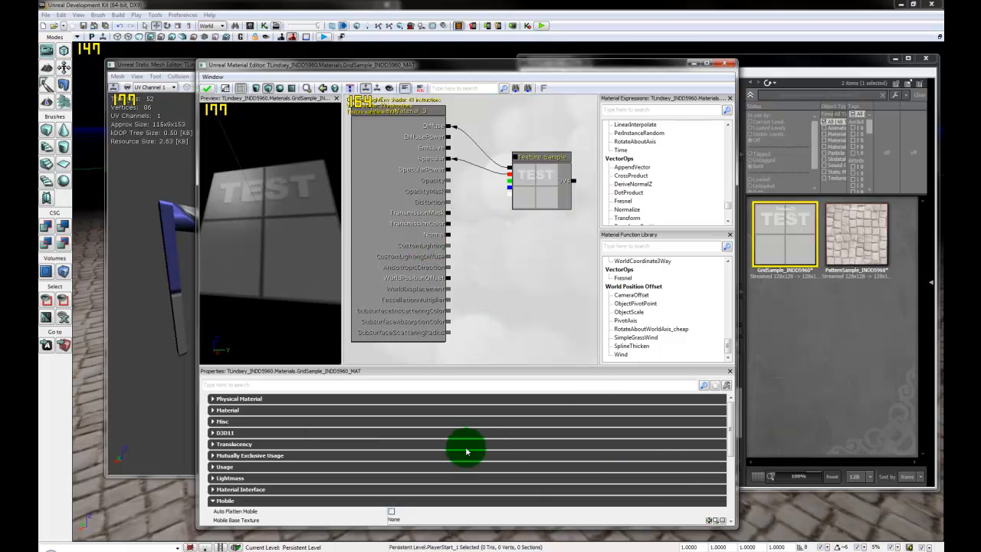
pyautogui.moveTo(729, 431); pyautogui.dragTo(729, 464)
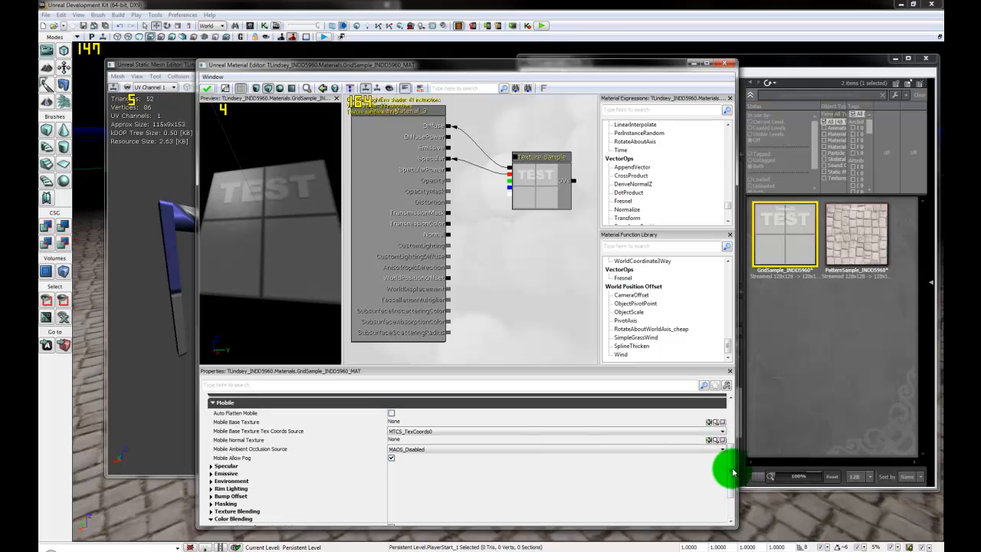
pyautogui.click(391, 412)
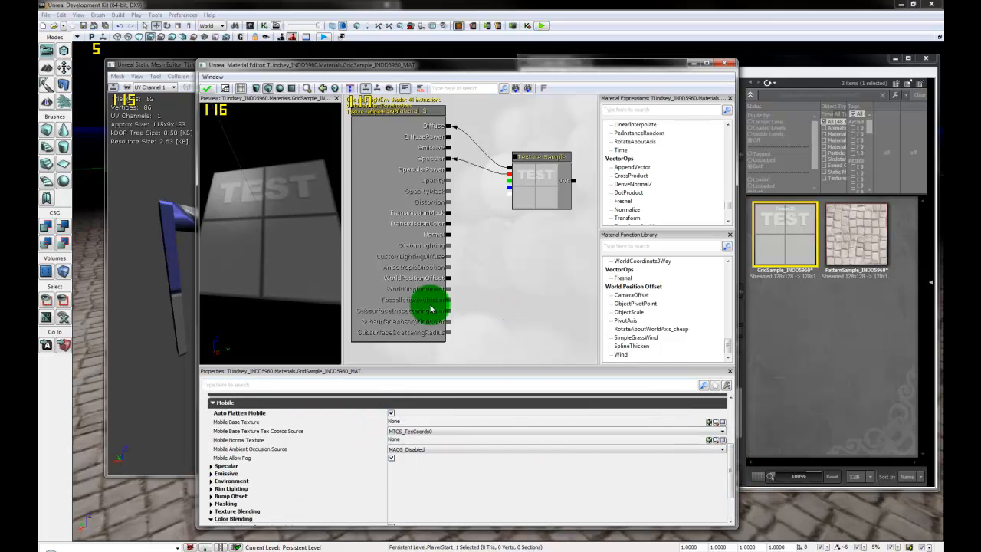
pyautogui.click(725, 64)
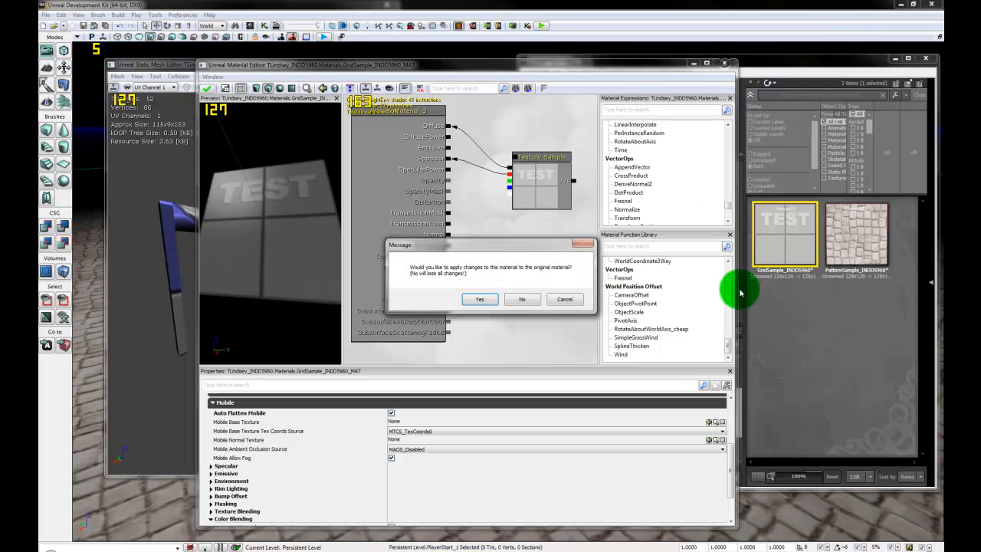
pyautogui.click(479, 299)
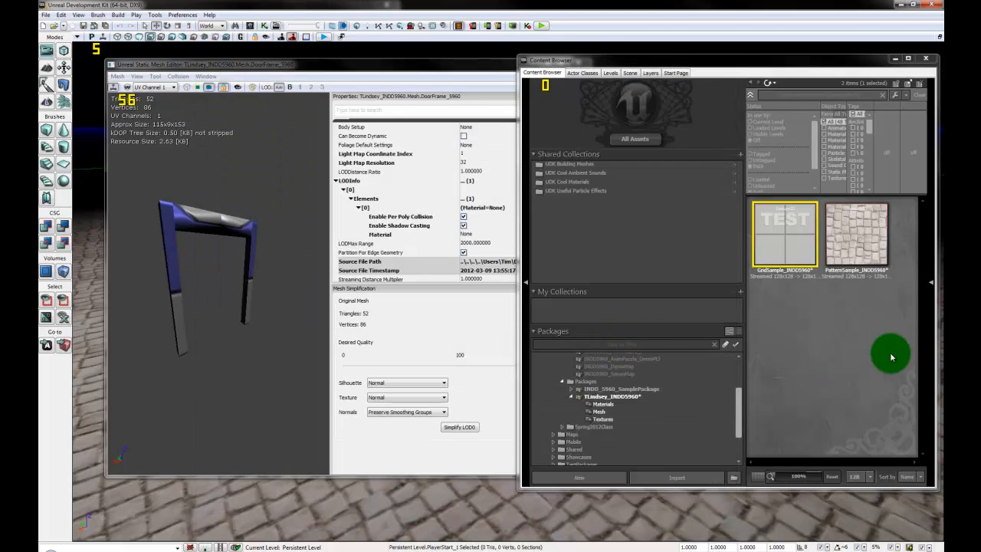
# Step: Select GridSample_INDD5960_MAT in the Content Browser and return to the door frame's mesh editor
pyautogui.click(619, 407)
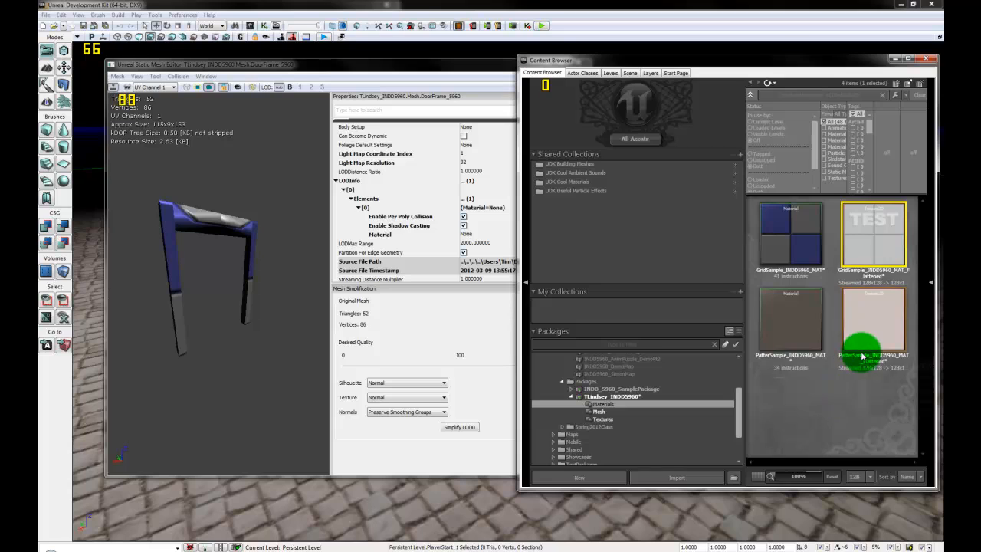
pyautogui.click(782, 227)
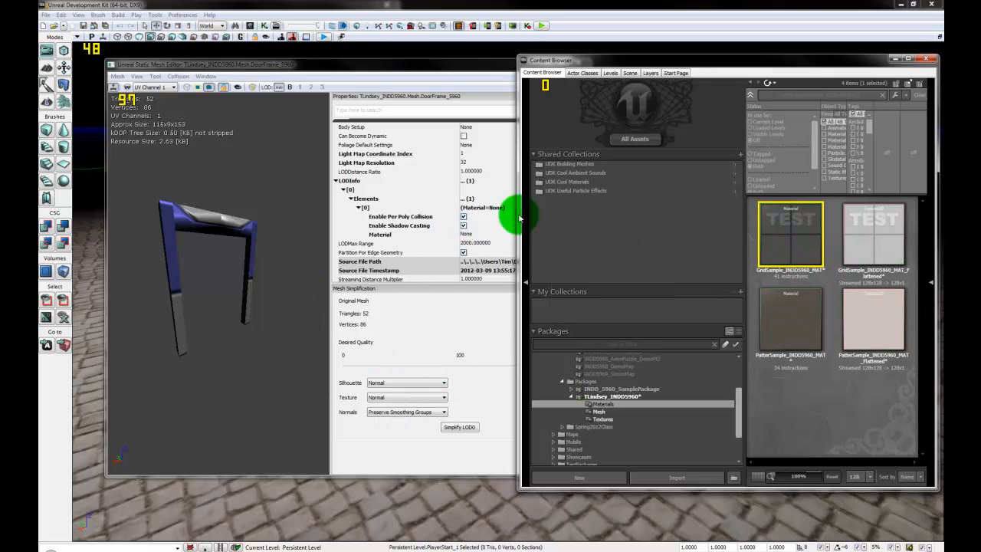
pyautogui.click(488, 71)
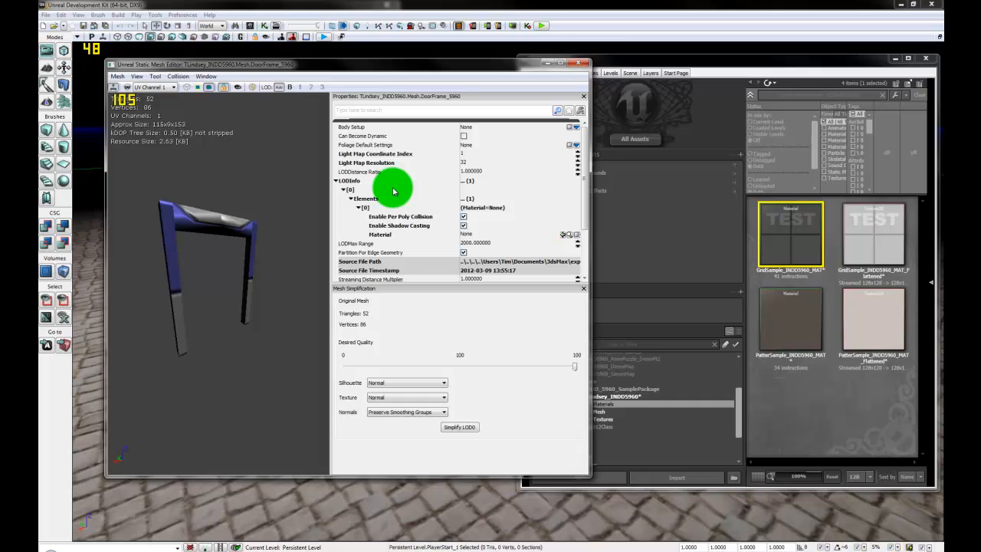
# Step: Expand LODInfo > [0] to reveal the element's collision, shadow and material settings
pyautogui.click(337, 183)
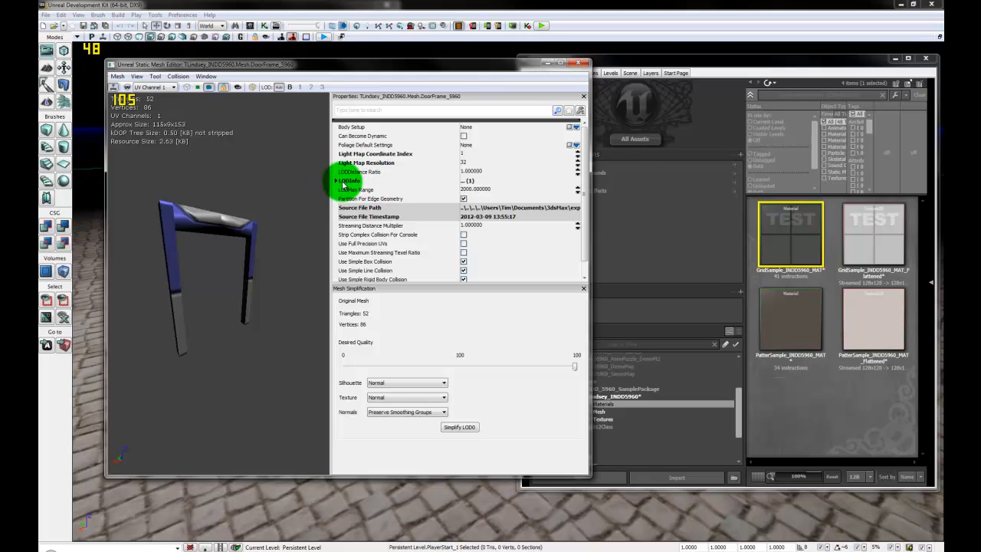
pyautogui.click(346, 183)
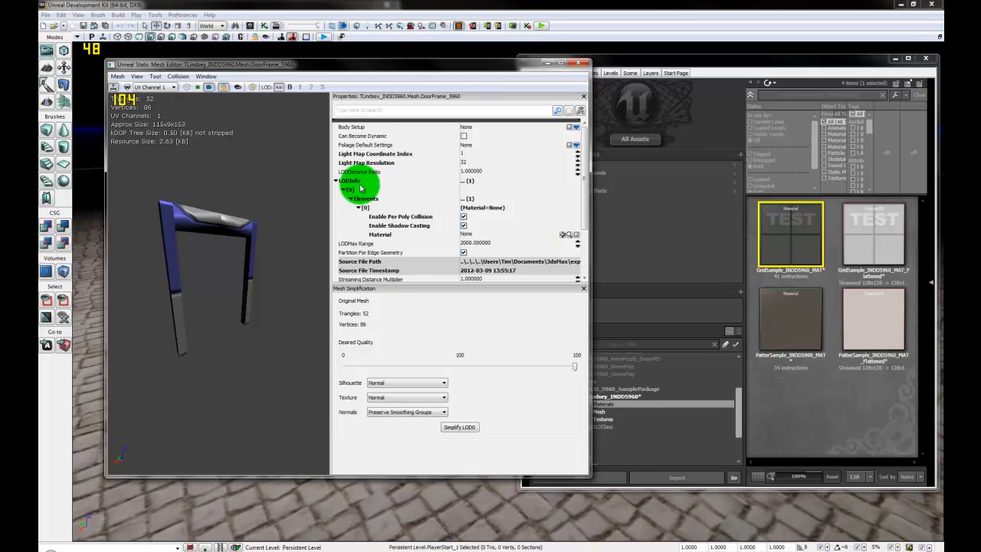
pyautogui.click(344, 181)
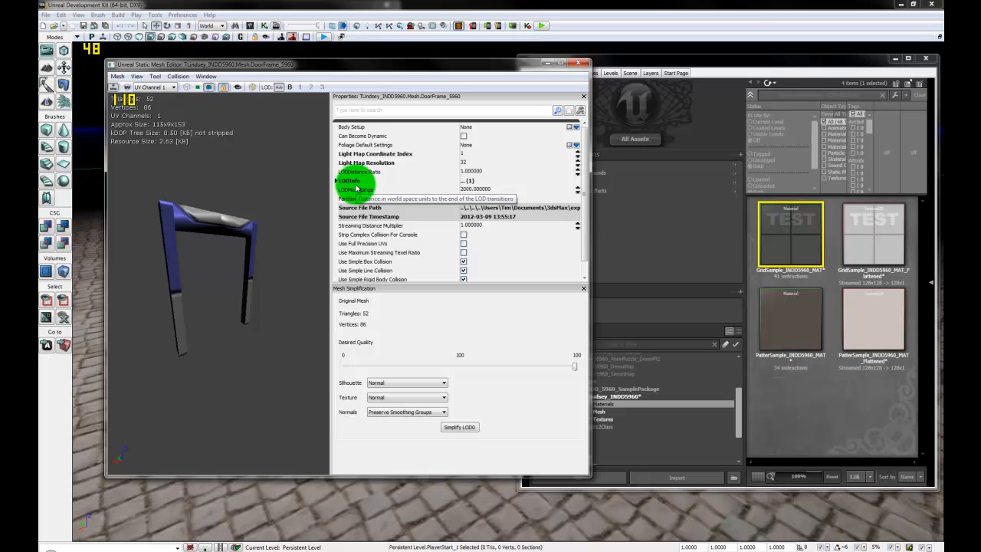
pyautogui.click(348, 183)
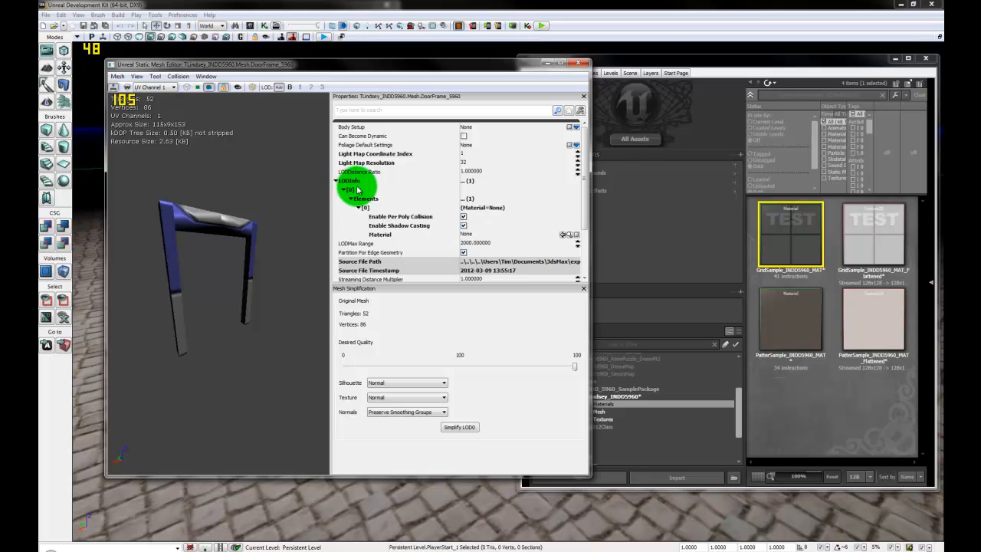
pyautogui.click(365, 190)
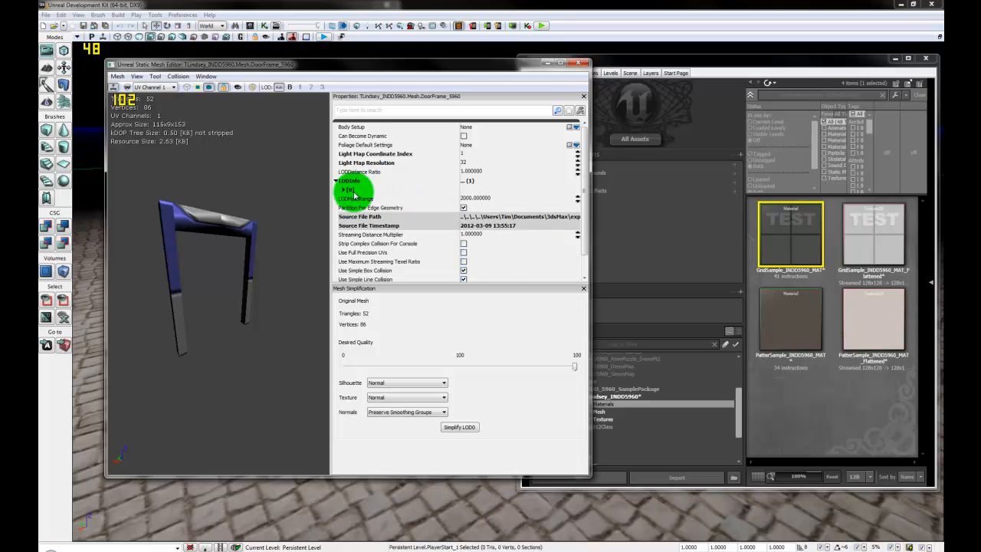
pyautogui.click(357, 190)
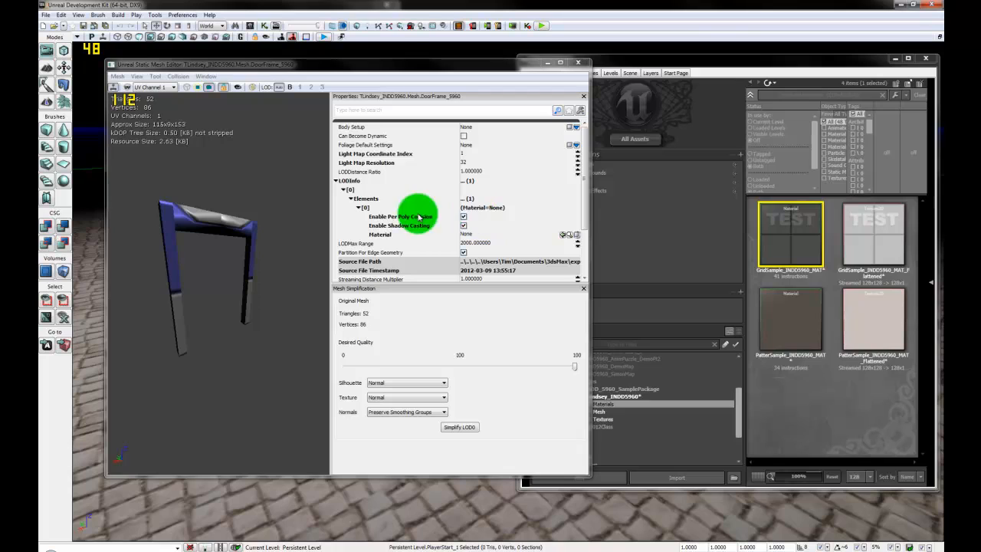
# Step: Enable per-poly collision on the element and set its Material to GridSample_INDD5960_MAT
pyautogui.click(463, 217)
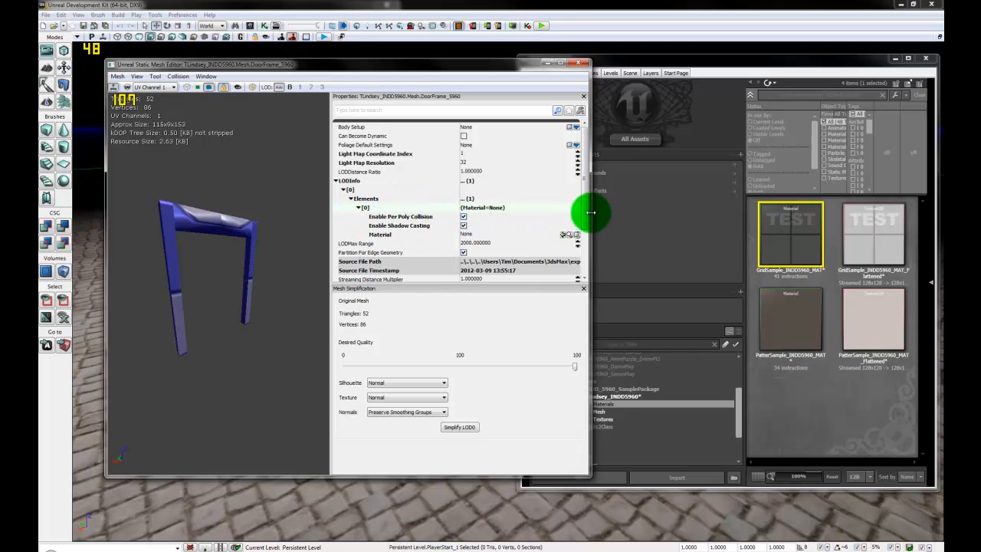
pyautogui.moveTo(589, 215); pyautogui.dragTo(645, 212)
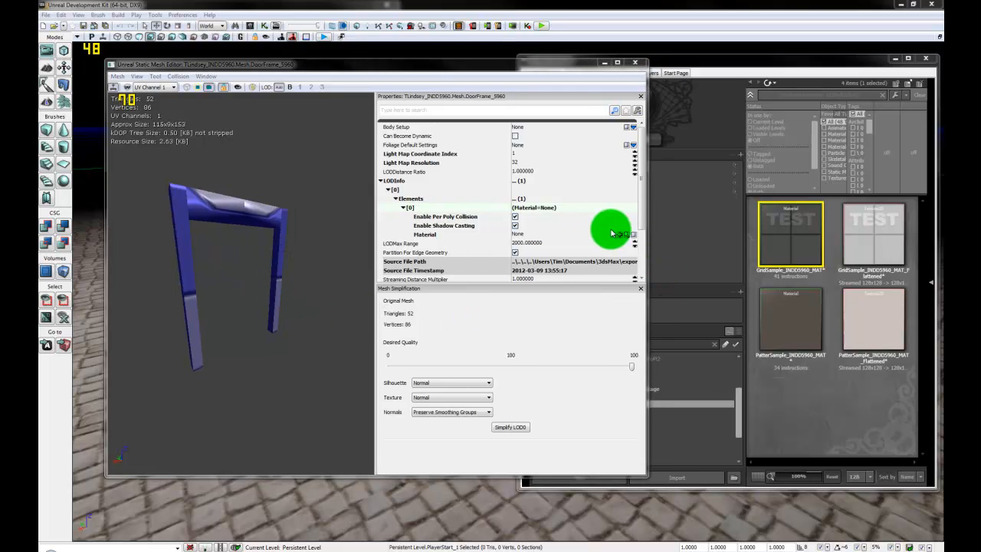
pyautogui.click(558, 234)
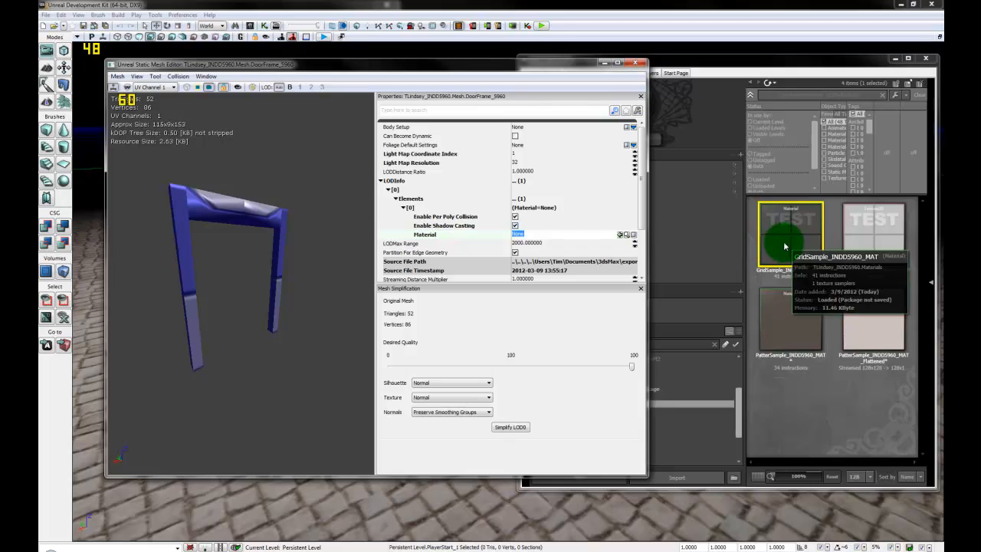
pyautogui.click(620, 234)
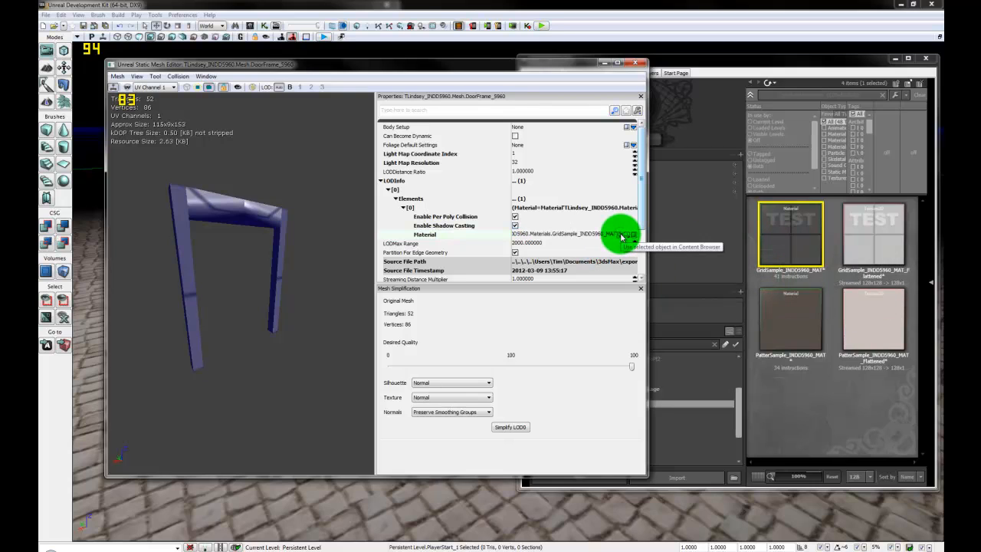
pyautogui.moveTo(237, 256); pyautogui.dragTo(273, 205)
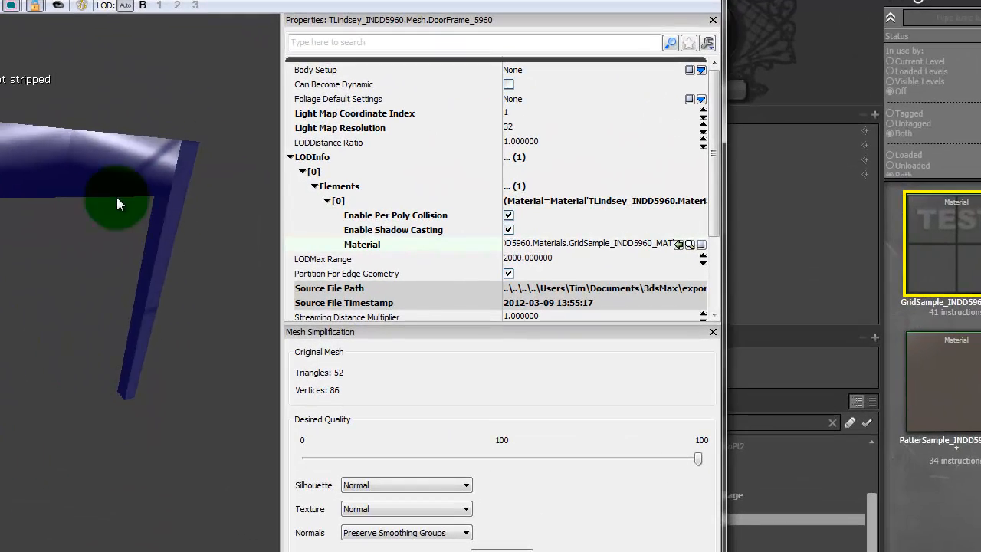
# Step: Uncheck Use Simple Line Collision and Use Simple Rigid Body Collision on DoorFrame_5960
pyautogui.moveTo(118, 201); pyautogui.dragTo(136, 123)
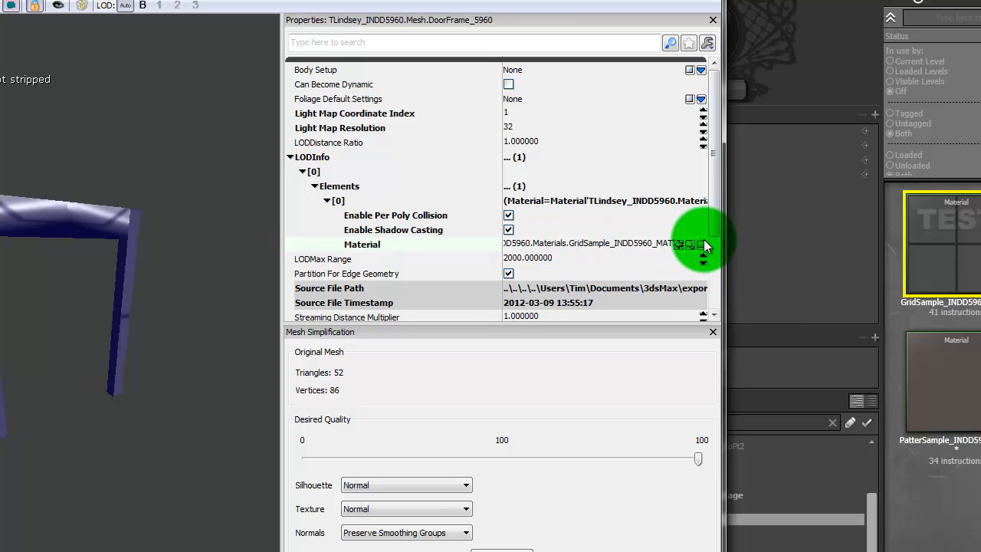
pyautogui.moveTo(280, 266); pyautogui.dragTo(209, 267)
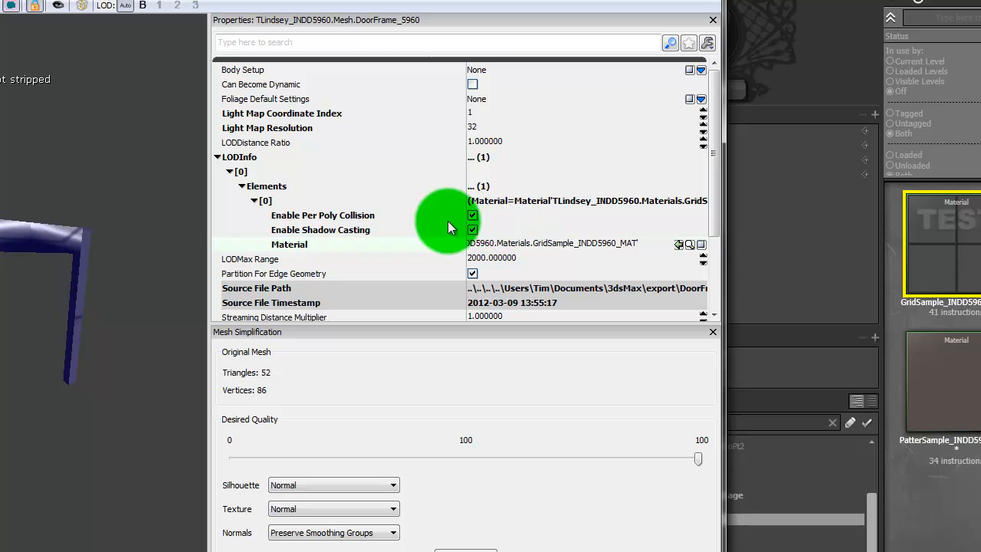
pyautogui.moveTo(717, 203); pyautogui.dragTo(721, 292)
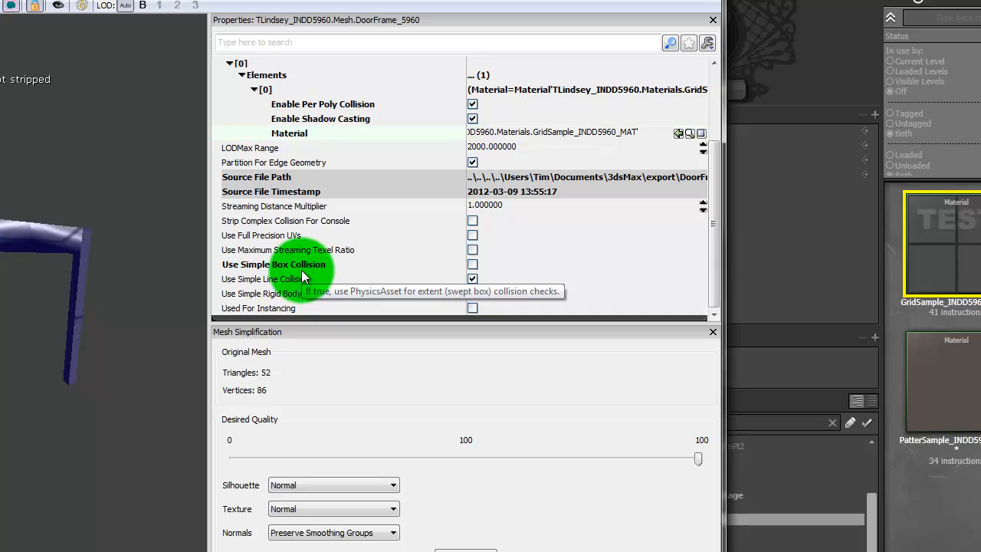
pyautogui.click(472, 280)
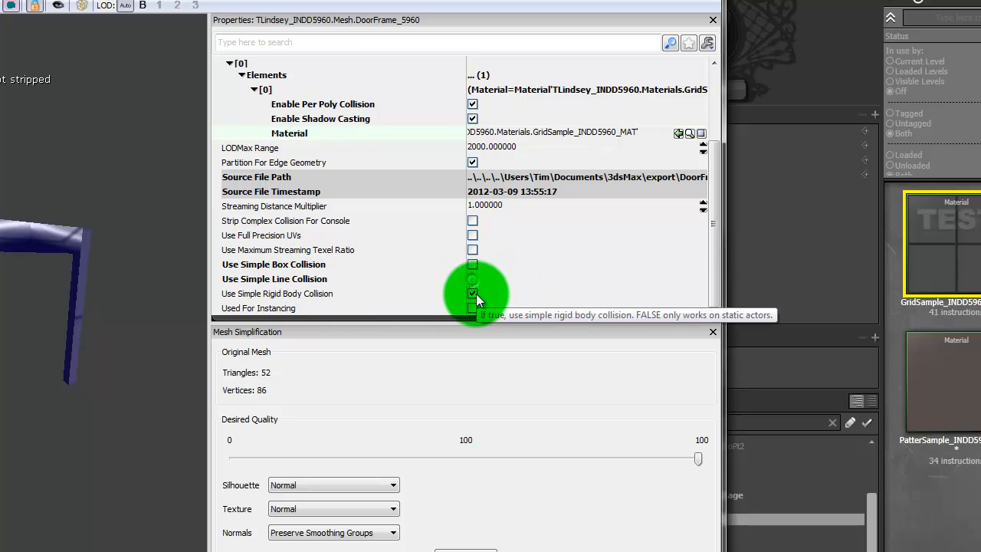
pyautogui.click(473, 293)
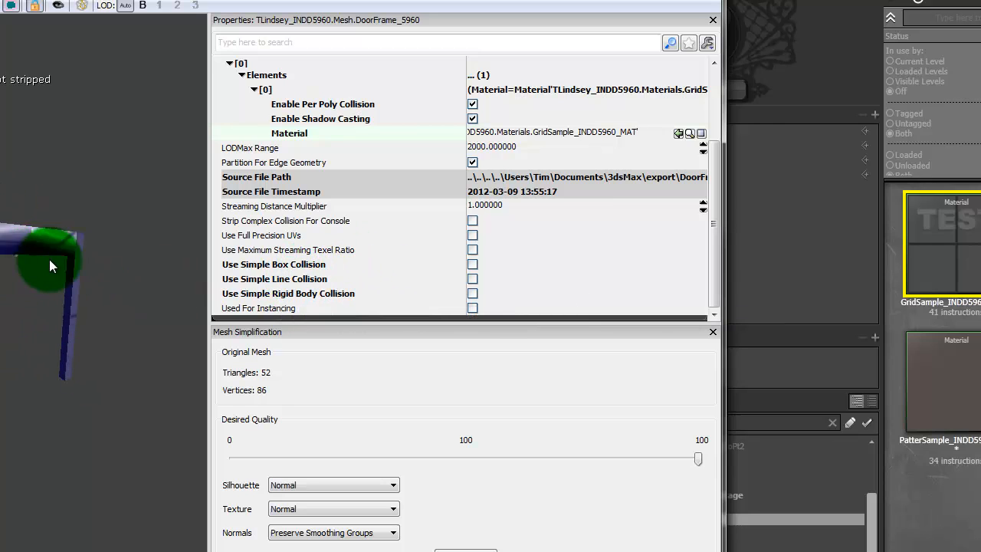
pyautogui.moveTo(49, 259); pyautogui.dragTo(170, 205)
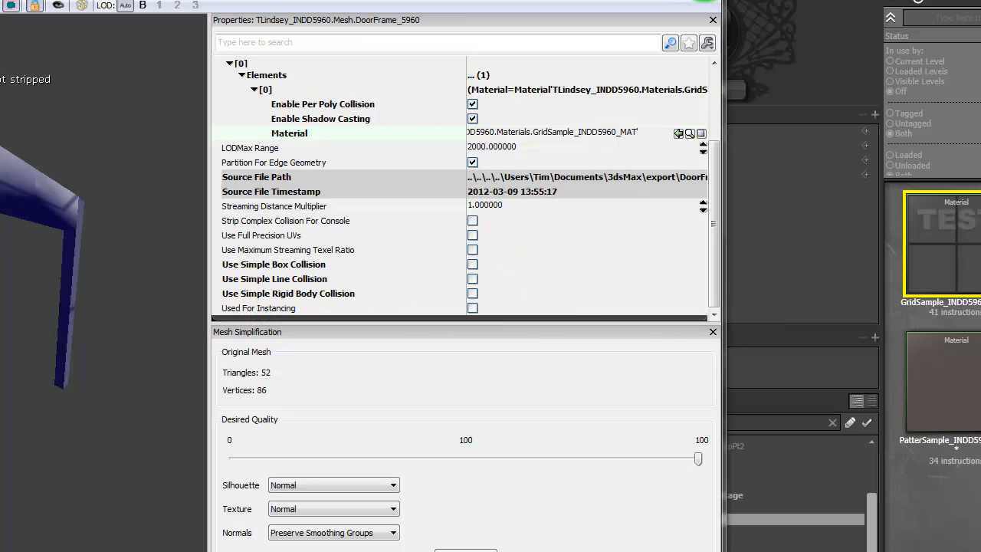
# Step: Scroll the DoorFrame_5960 properties back to the top and close its Static Mesh Editor
pyautogui.moveTo(709, 197); pyautogui.dragTo(707, 99)
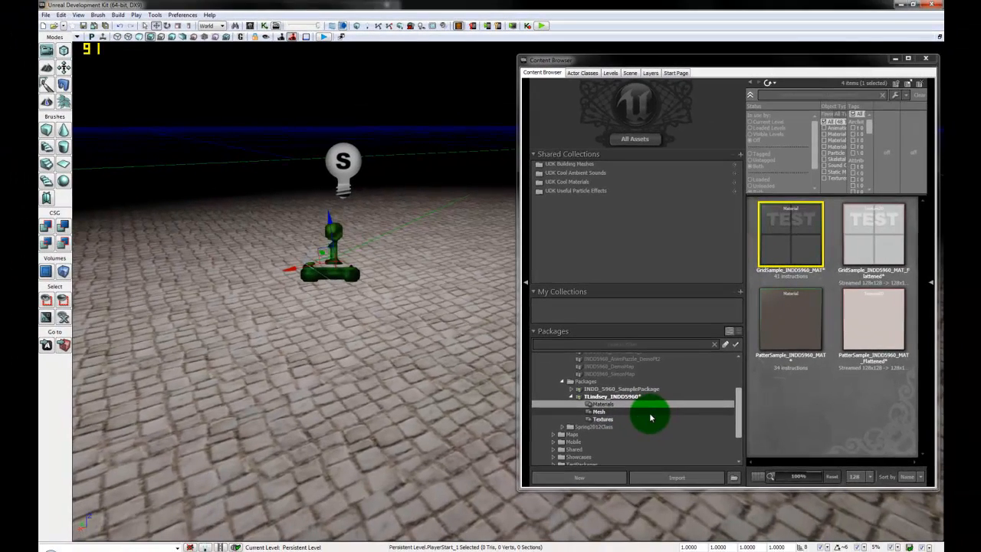
# Step: Open door_5960 and set its material to GridSample_INDD5960_MAT
pyautogui.click(613, 411)
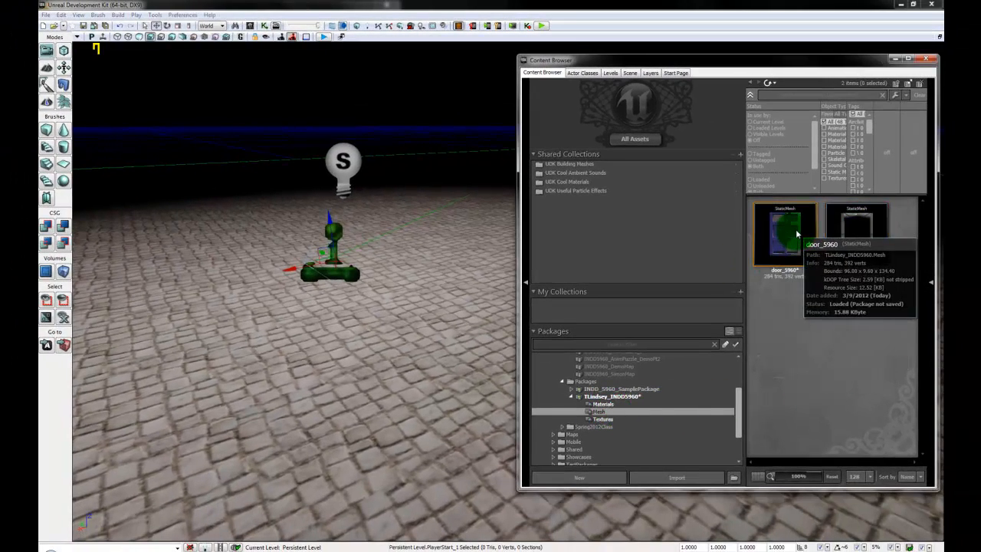
pyautogui.doubleClick(783, 234)
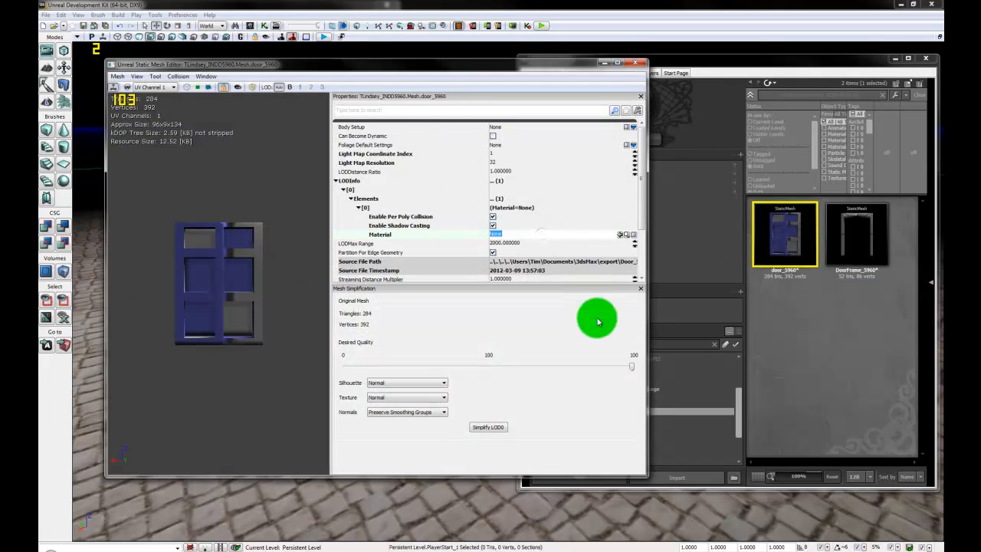
pyautogui.click(740, 416)
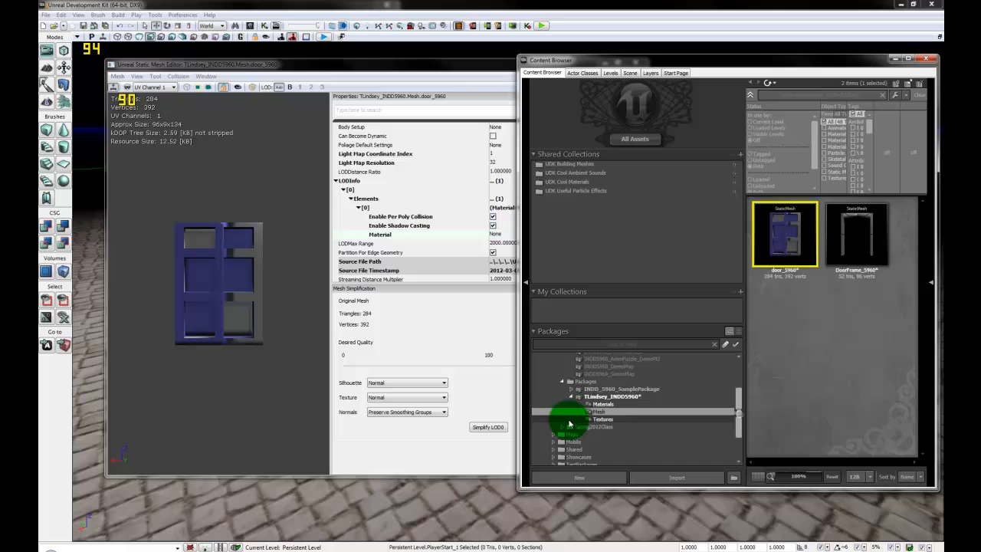
pyautogui.click(613, 404)
pyautogui.click(785, 238)
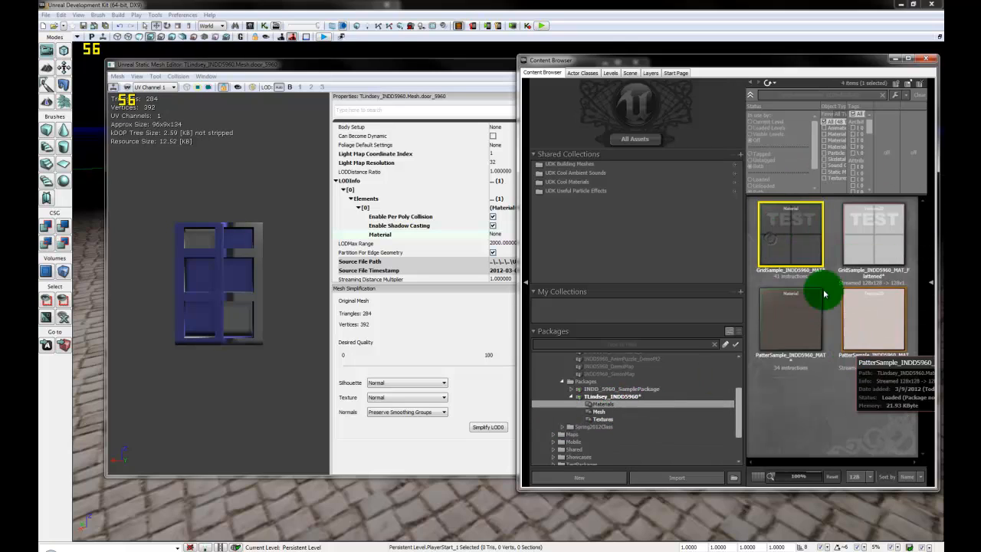
pyautogui.click(417, 68)
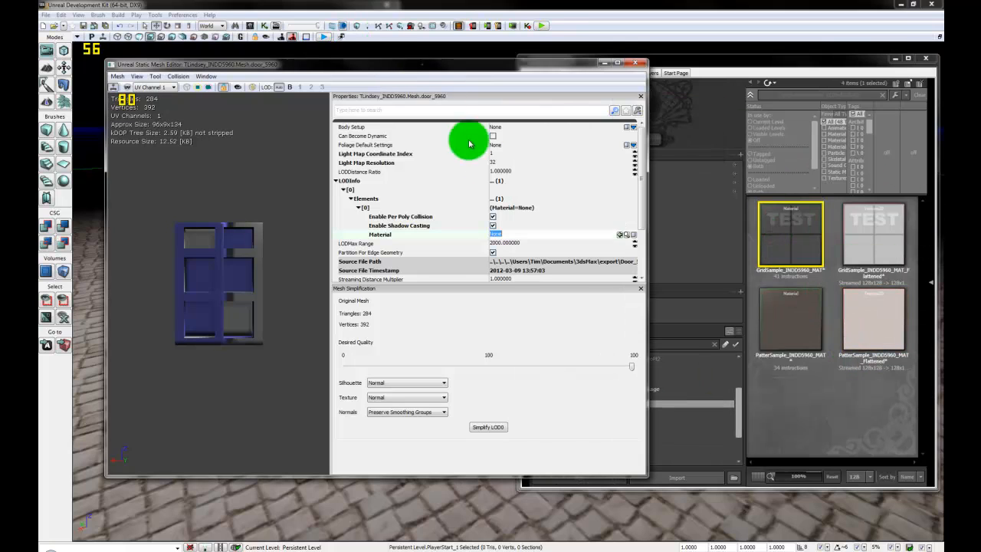
pyautogui.click(620, 236)
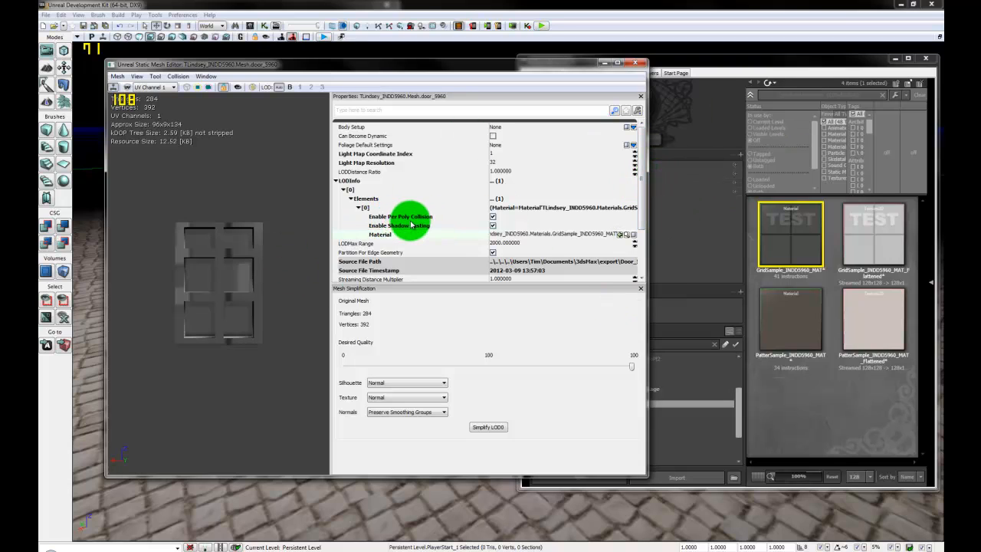
# Step: Turn off the door's Simple Rigid Body Collision, leave the Collision options unchanged, and close the editor
pyautogui.moveTo(644, 198); pyautogui.dragTo(646, 256)
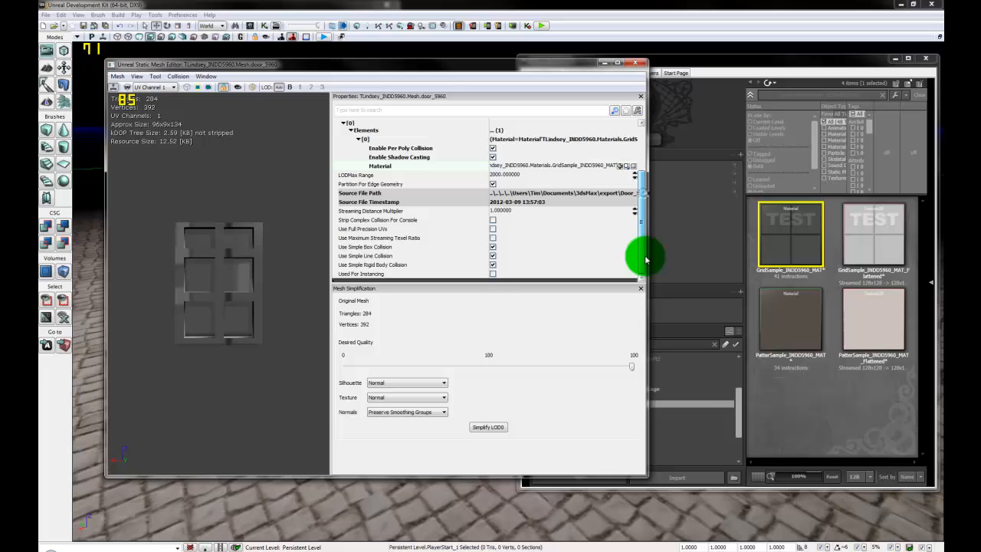
pyautogui.click(492, 266)
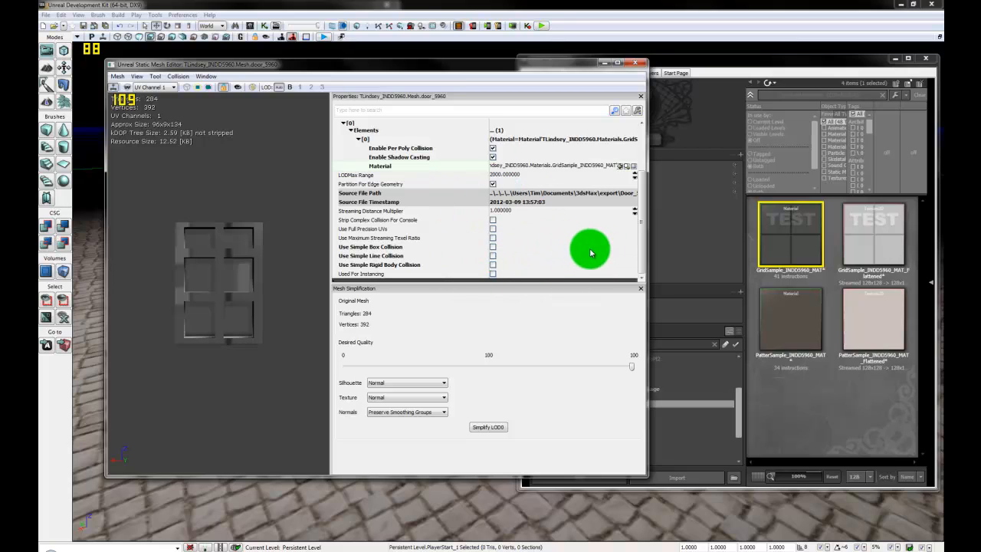
pyautogui.click(179, 76)
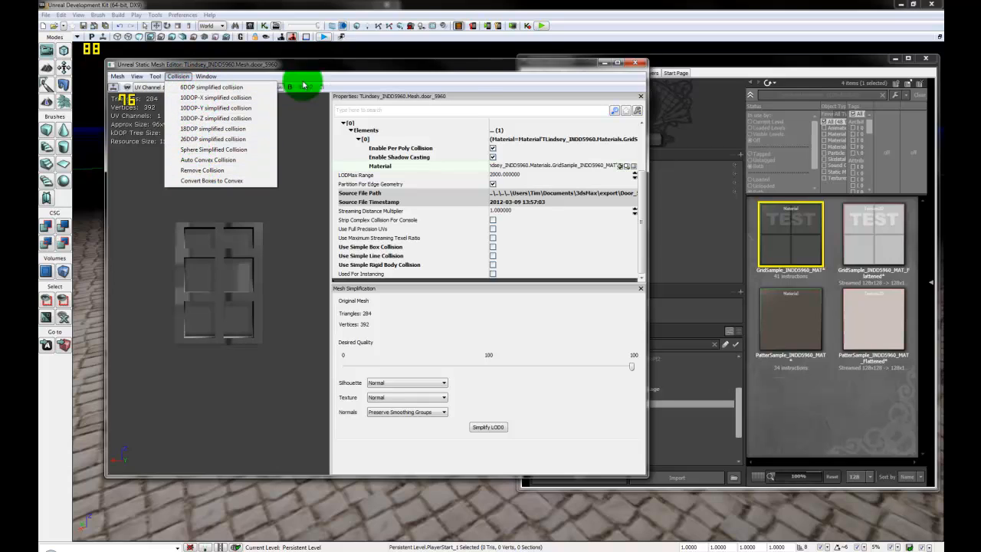
pyautogui.click(486, 82)
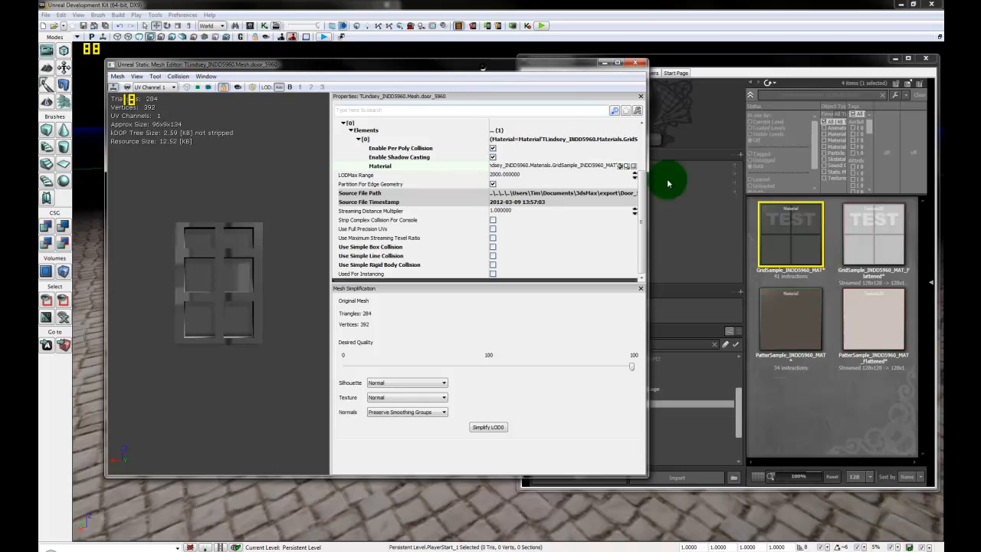
pyautogui.click(635, 65)
# Step: Save the package holding the door meshes and grid materials
pyautogui.click(622, 398)
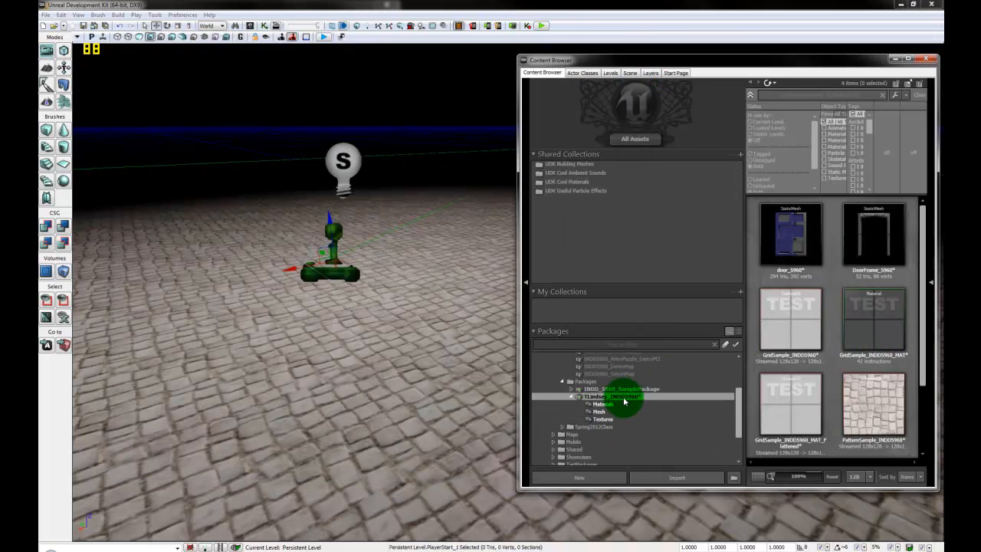
pyautogui.rightClick(634, 397)
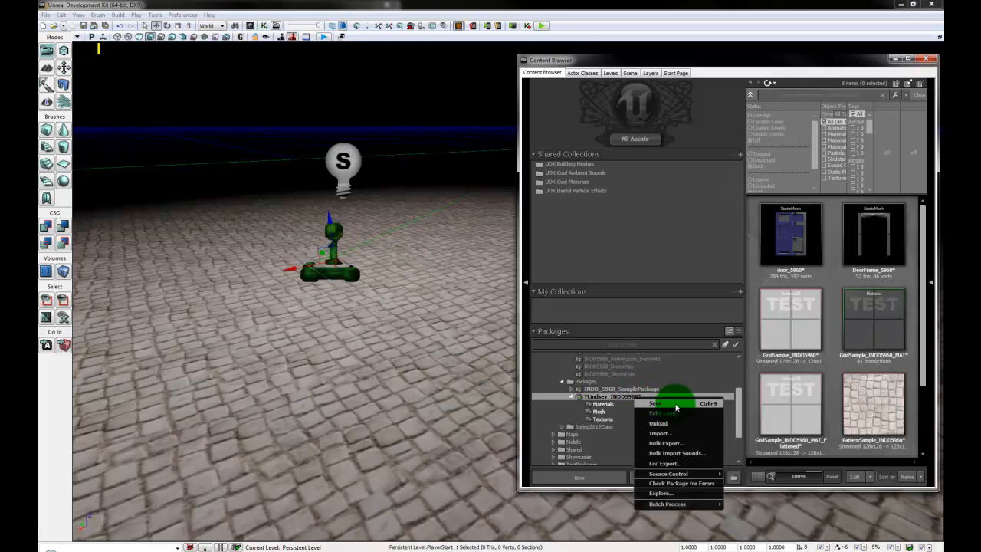
pyautogui.click(656, 403)
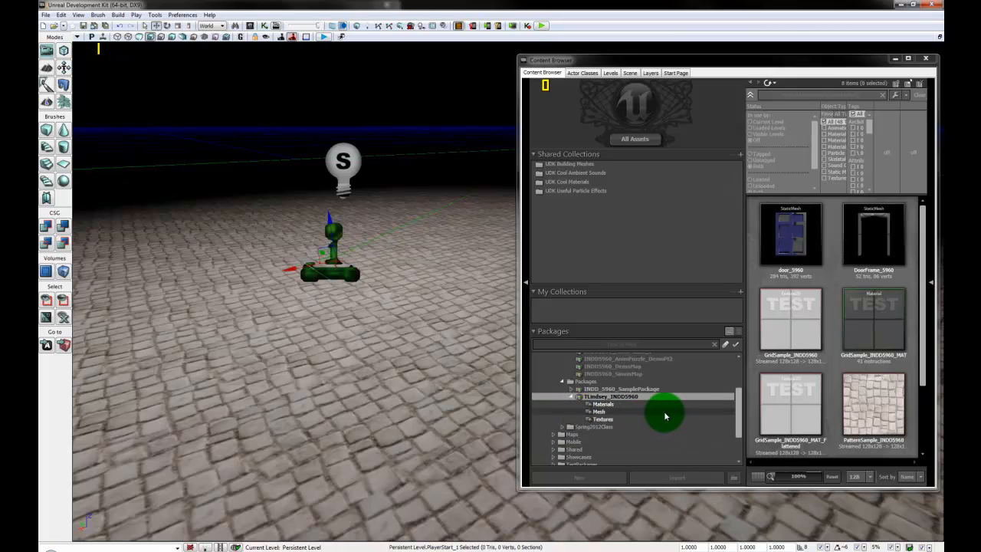
# Step: Browse the package's Mesh and Materials groups, ending on the door and door frame meshes
pyautogui.click(655, 413)
pyautogui.click(628, 404)
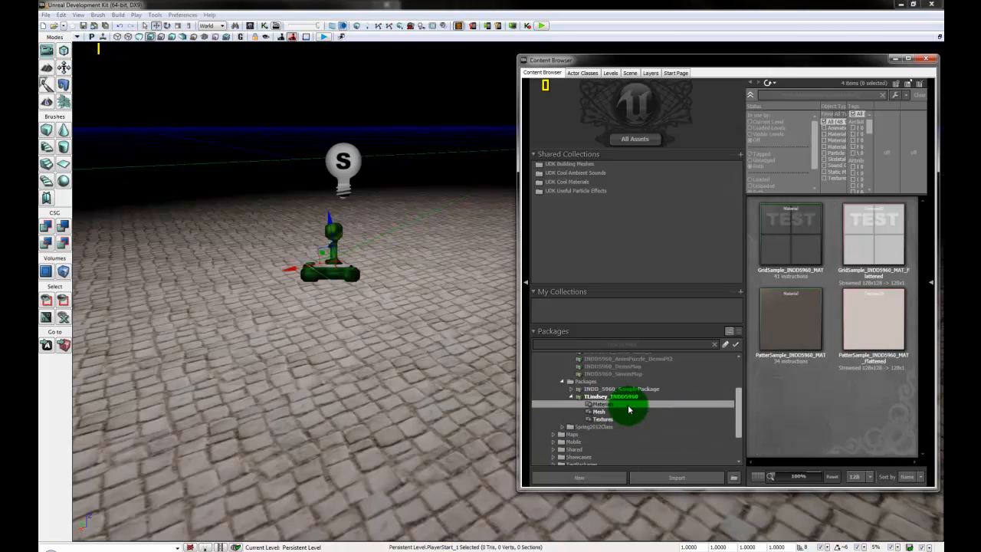
pyautogui.click(626, 411)
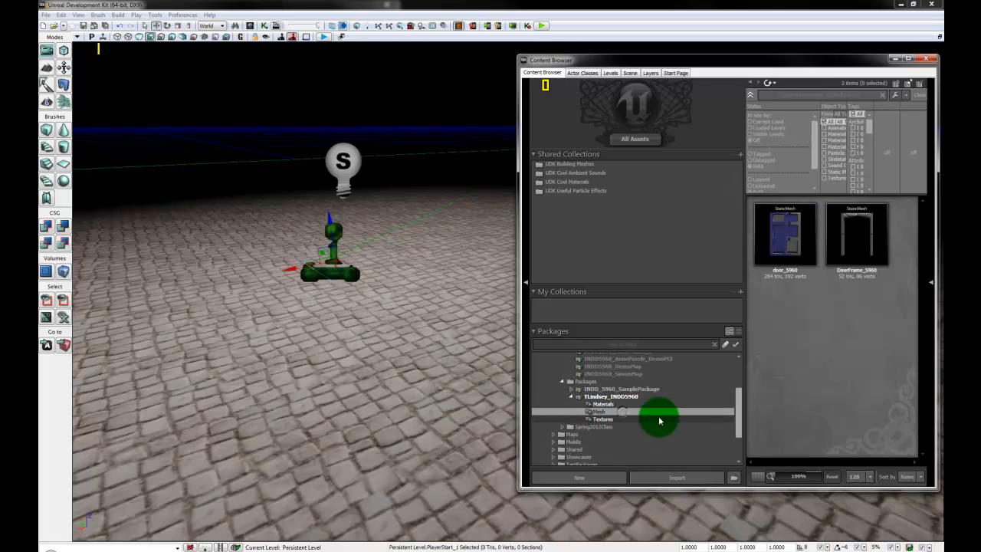
# Step: Step through the Textures, Mesh and Materials groups, then list all eight TLindsey_INDD5960 assets
pyautogui.click(619, 420)
pyautogui.click(618, 412)
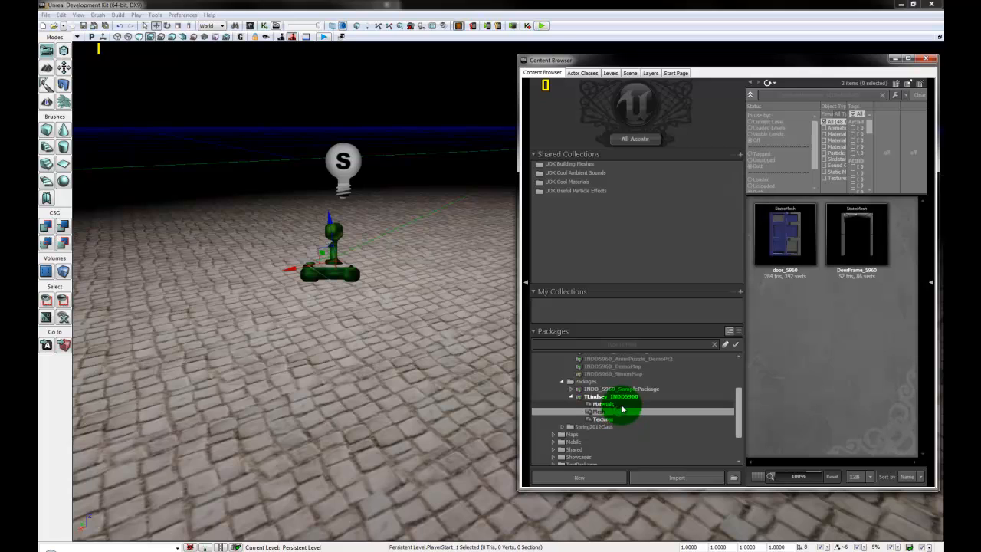
pyautogui.click(624, 404)
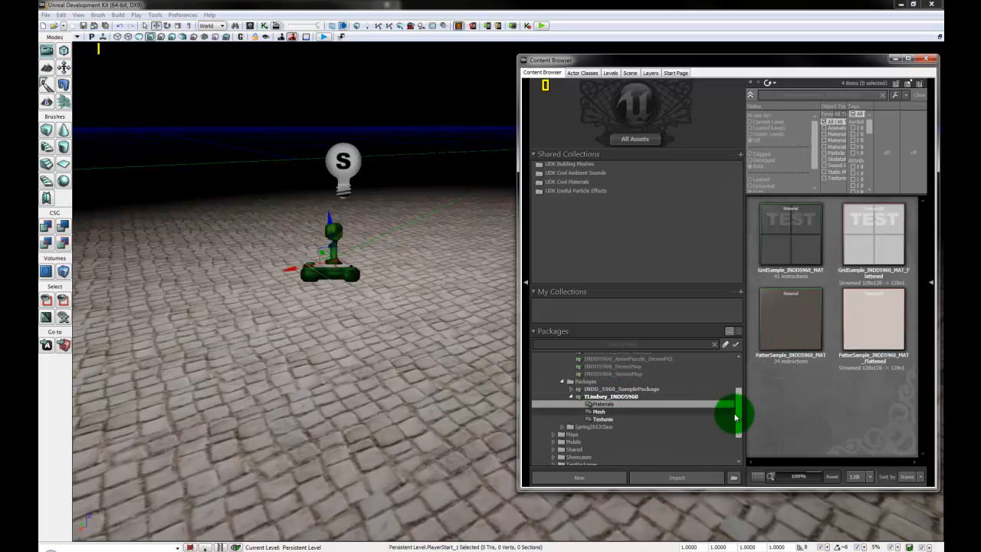
pyautogui.moveTo(740, 418); pyautogui.dragTo(738, 405)
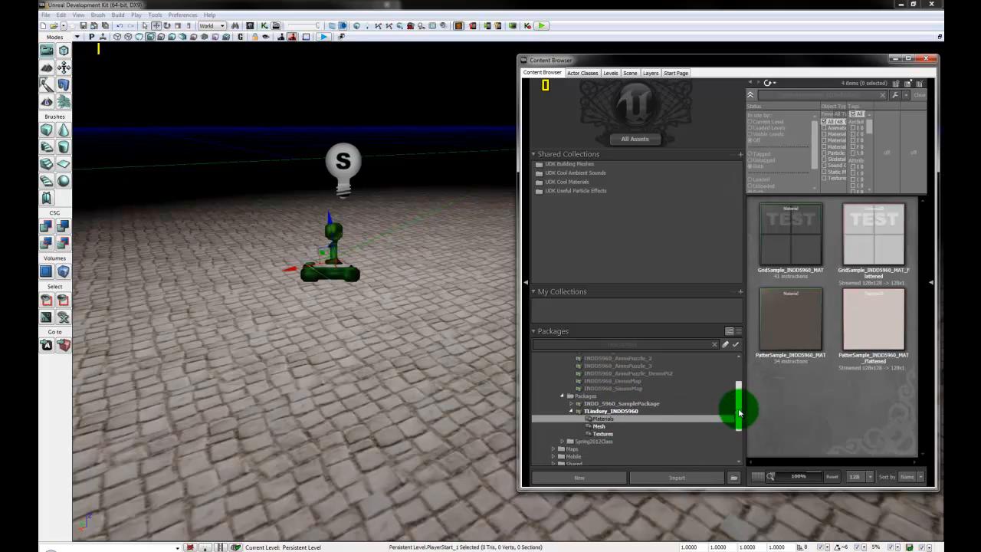
pyautogui.click(650, 405)
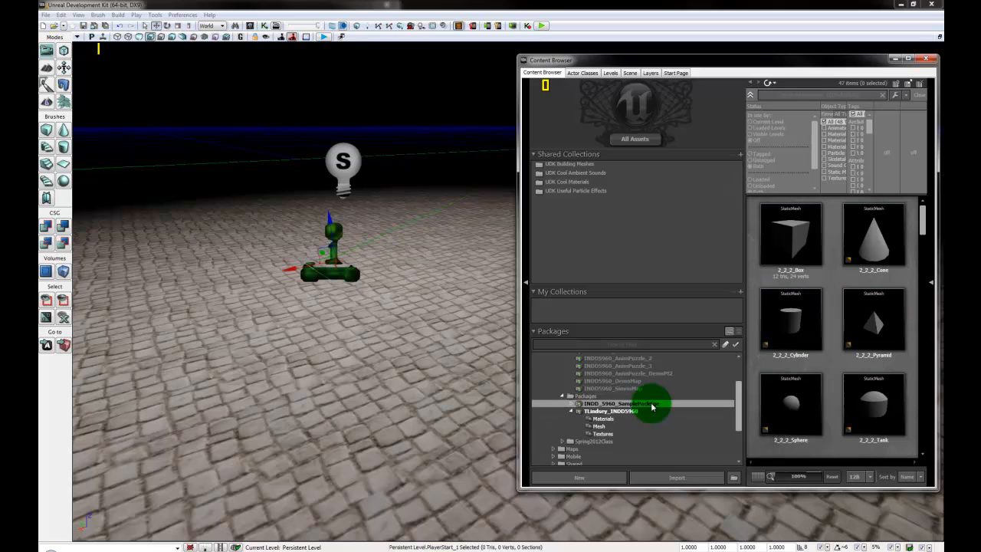
pyautogui.click(613, 413)
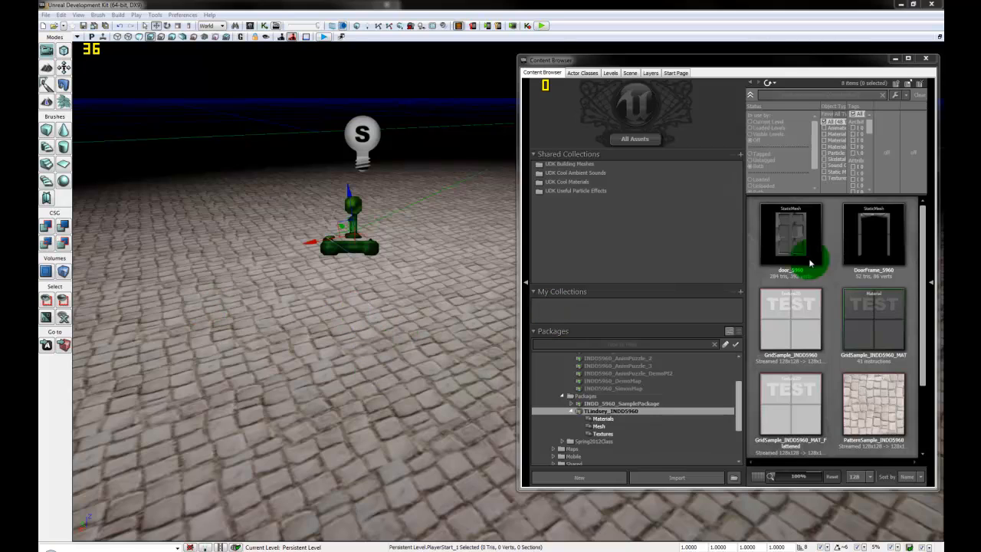
pyautogui.moveTo(886, 239)
pyautogui.moveTo(887, 238); pyautogui.dragTo(317, 406)
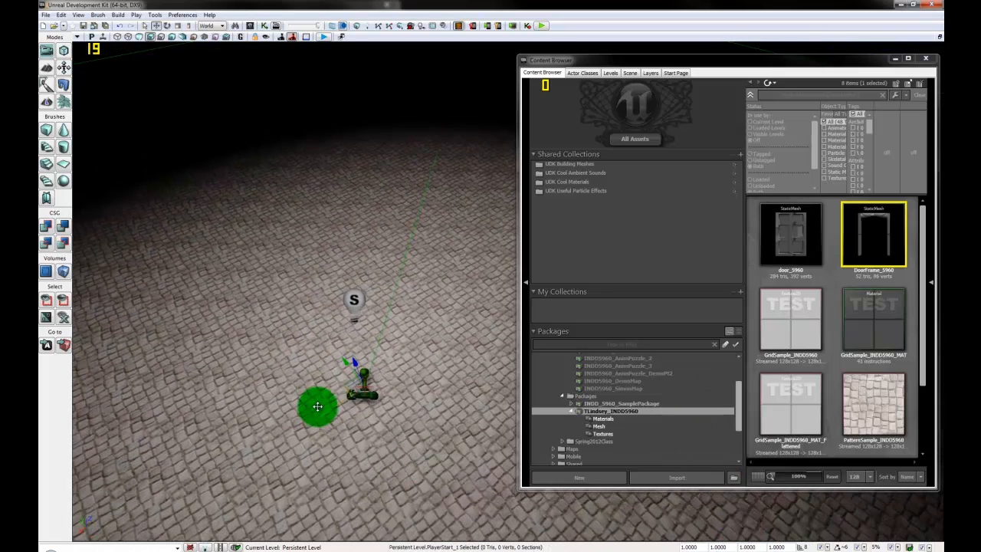
pyautogui.moveTo(466, 286); pyautogui.dragTo(437, 417)
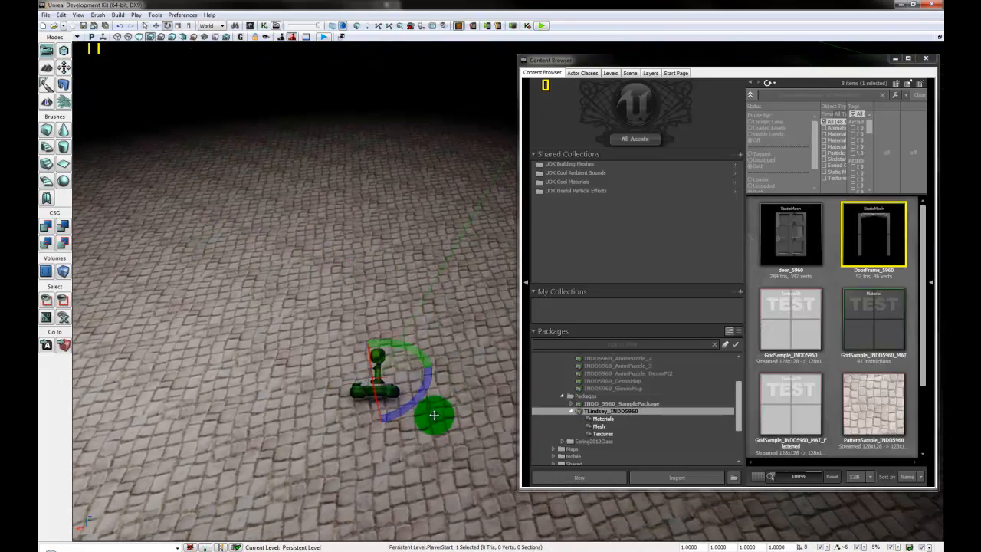
pyautogui.moveTo(278, 409)
pyautogui.mouseDown()
pyautogui.moveTo(71, 390)
pyautogui.moveTo(148, 388)
pyautogui.moveTo(238, 436)
pyautogui.moveTo(315, 421)
pyautogui.mouseUp()
pyautogui.press('space')
pyautogui.moveTo(374, 467)
pyautogui.mouseDown()
pyautogui.moveTo(270, 225)
pyautogui.moveTo(263, 381)
pyautogui.moveTo(159, 287)
pyautogui.mouseUp()
pyautogui.click(223, 312)
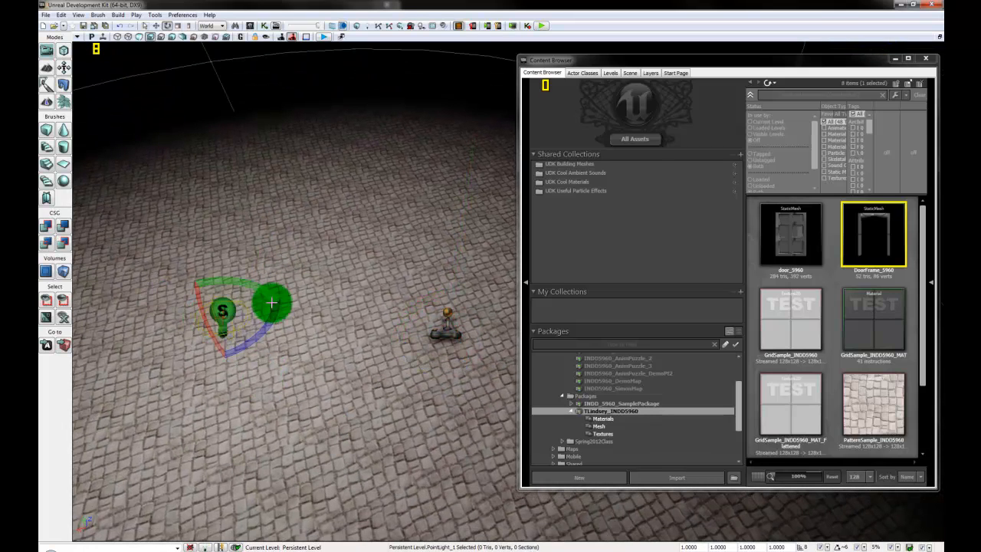
pyautogui.press('space')
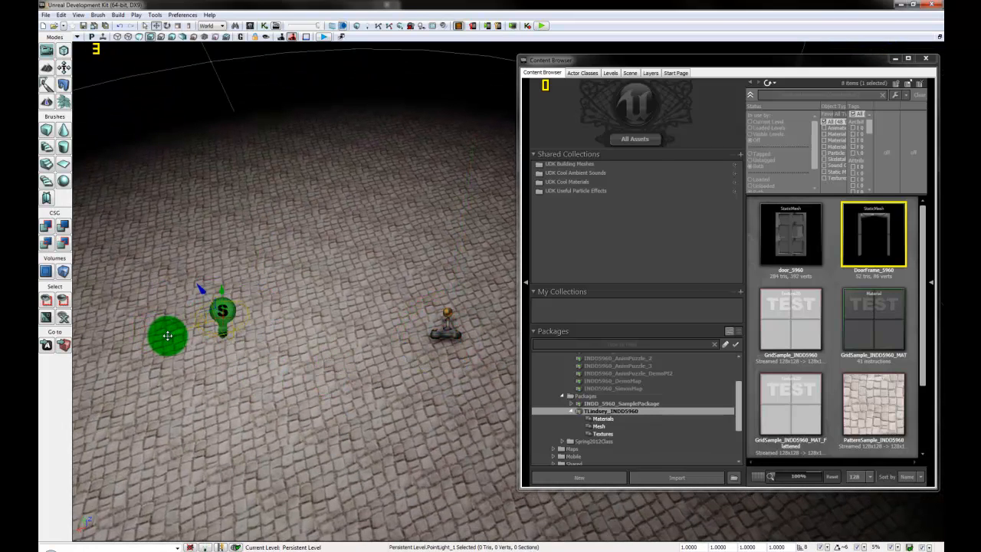
pyautogui.moveTo(168, 335)
pyautogui.mouseDown()
pyautogui.moveTo(445, 296)
pyautogui.moveTo(468, 306)
pyautogui.moveTo(229, 325)
pyautogui.moveTo(226, 313)
pyautogui.moveTo(480, 314)
pyautogui.moveTo(458, 314)
pyautogui.moveTo(443, 404)
pyautogui.moveTo(519, 313)
pyautogui.moveTo(477, 156)
pyautogui.moveTo(397, 422)
pyautogui.moveTo(322, 351)
pyautogui.moveTo(419, 450)
pyautogui.moveTo(357, 406)
pyautogui.moveTo(459, 536)
pyautogui.moveTo(287, 532)
pyautogui.moveTo(321, 385)
pyautogui.moveTo(92, 412)
pyautogui.moveTo(225, 430)
pyautogui.moveTo(216, 461)
pyautogui.mouseUp()
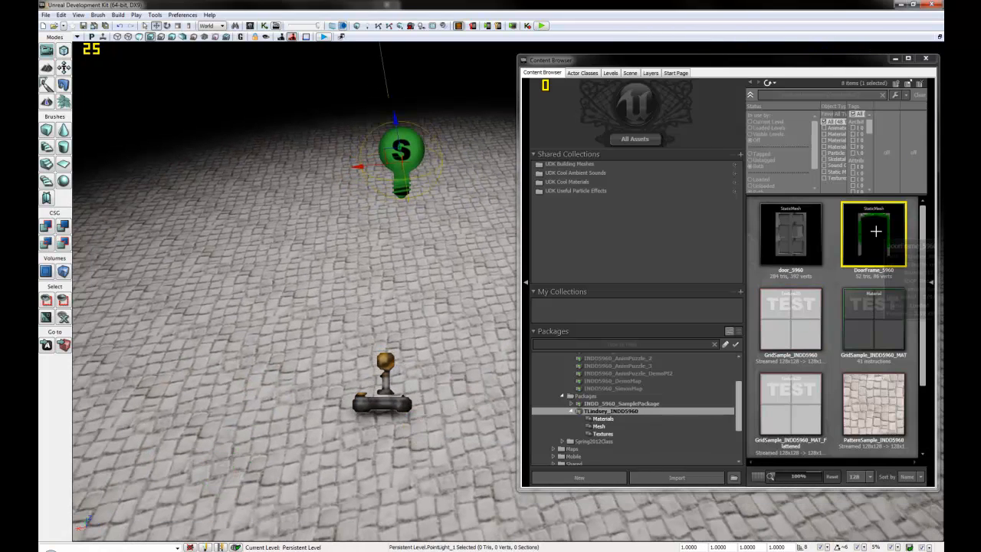
# Step: Place the DoorFrame_5960 mesh on the cobblestone floor
pyautogui.moveTo(432, 420)
pyautogui.mouseDown()
pyautogui.moveTo(482, 478)
pyautogui.moveTo(446, 377)
pyautogui.moveTo(446, 322)
pyautogui.moveTo(907, 168)
pyautogui.moveTo(889, 241)
pyautogui.moveTo(508, 278)
pyautogui.mouseUp()
pyautogui.moveTo(433, 285); pyautogui.dragTo(442, 253)
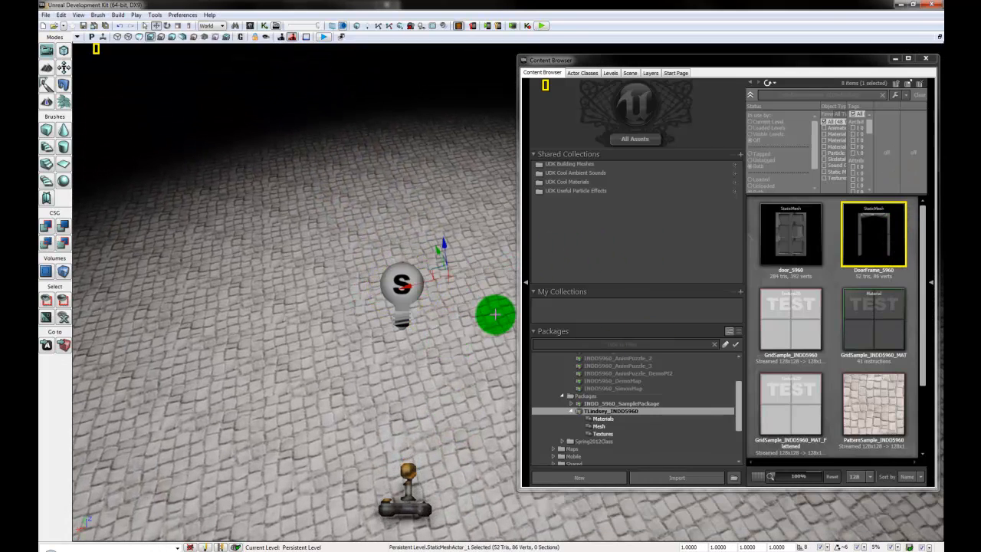
pyautogui.moveTo(442, 202)
pyautogui.mouseDown()
pyautogui.moveTo(453, 256)
pyautogui.moveTo(401, 394)
pyautogui.moveTo(322, 390)
pyautogui.moveTo(309, 375)
pyautogui.moveTo(554, 411)
pyautogui.moveTo(541, 480)
pyautogui.moveTo(313, 453)
pyautogui.moveTo(529, 457)
pyautogui.mouseUp()
pyautogui.moveTo(606, 416); pyautogui.dragTo(261, 534, button='right')
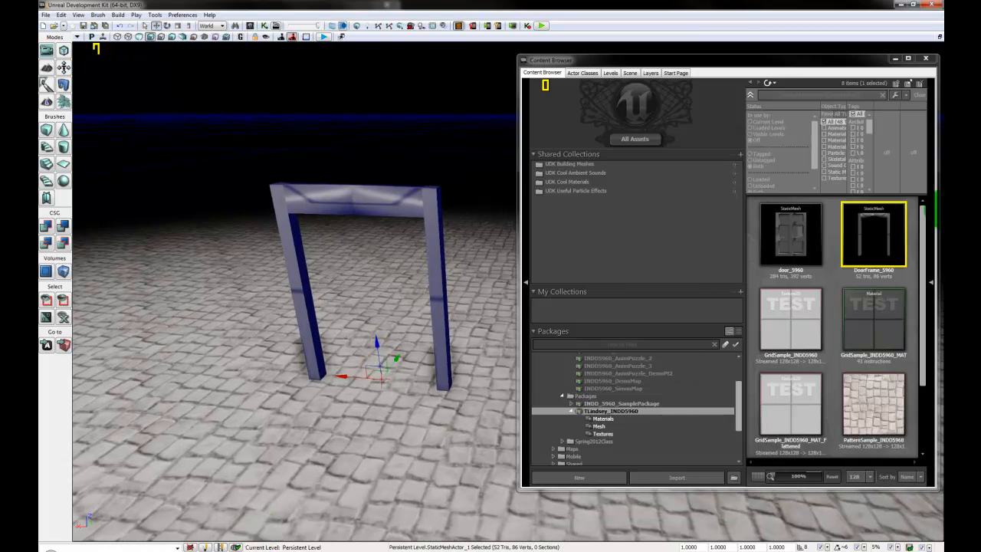
# Step: Drop door_5960 into the level, fit it inside the frame, and open the frame's properties
pyautogui.click(774, 256)
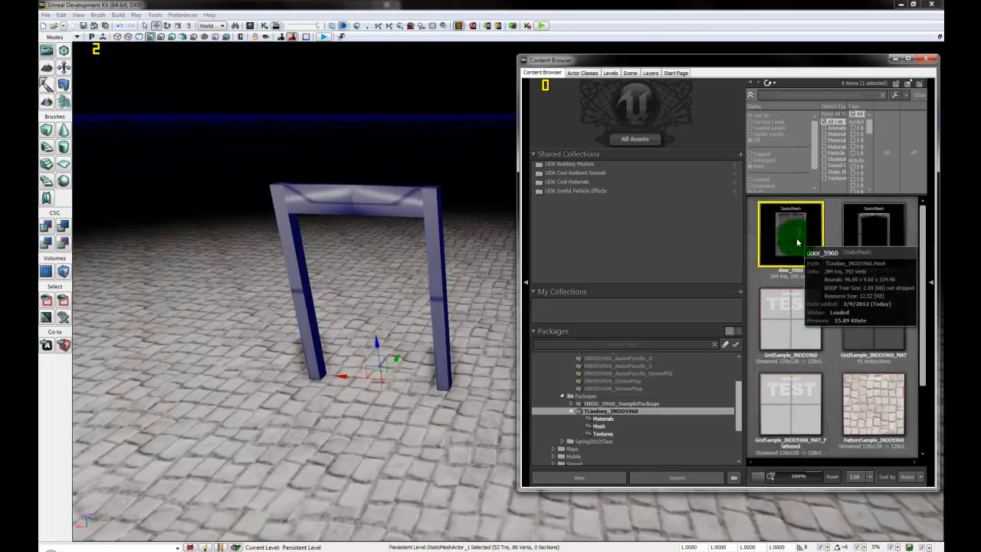
pyautogui.moveTo(793, 236); pyautogui.dragTo(429, 427)
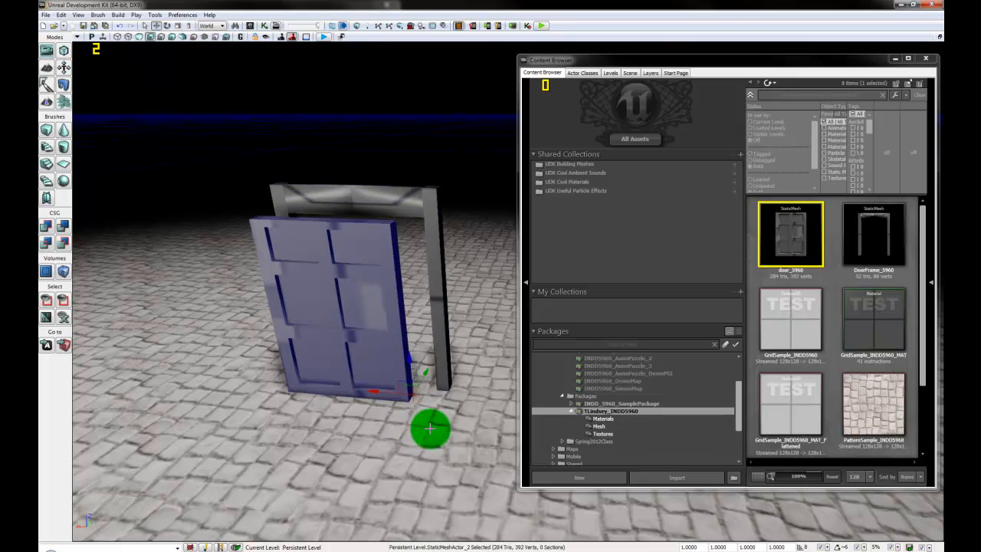
pyautogui.moveTo(366, 459); pyautogui.dragTo(348, 515, button='right')
pyautogui.moveTo(347, 515); pyautogui.dragTo(442, 380)
pyautogui.moveTo(367, 368); pyautogui.dragTo(344, 373)
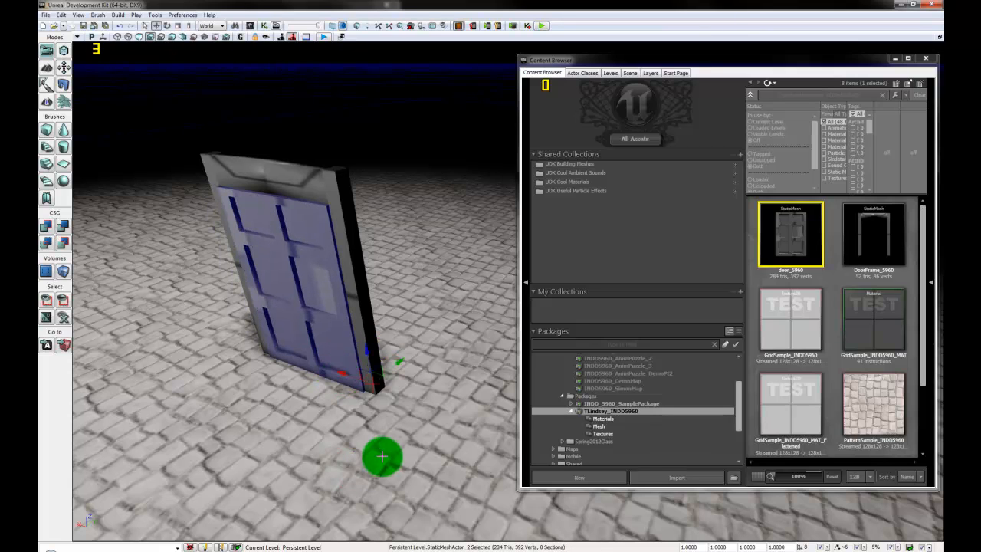
pyautogui.moveTo(383, 455); pyautogui.dragTo(357, 455)
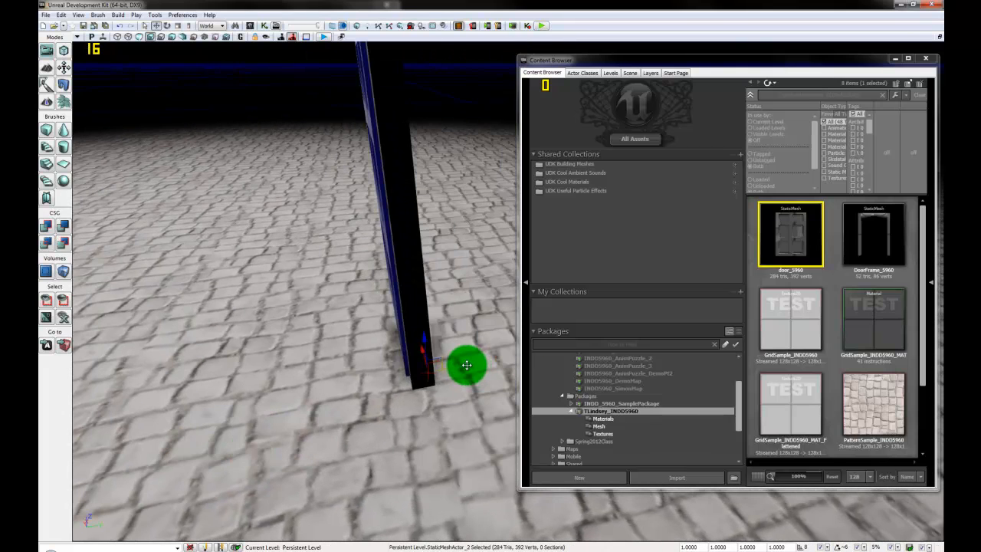
pyautogui.moveTo(466, 364)
pyautogui.mouseDown()
pyautogui.moveTo(480, 363)
pyautogui.moveTo(467, 363)
pyautogui.mouseUp()
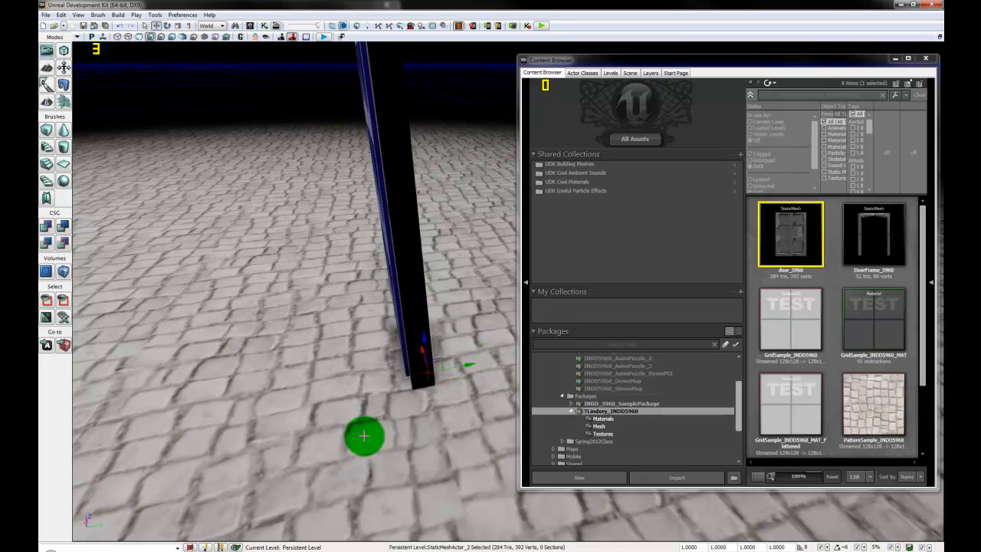
pyautogui.moveTo(361, 446); pyautogui.dragTo(678, 549)
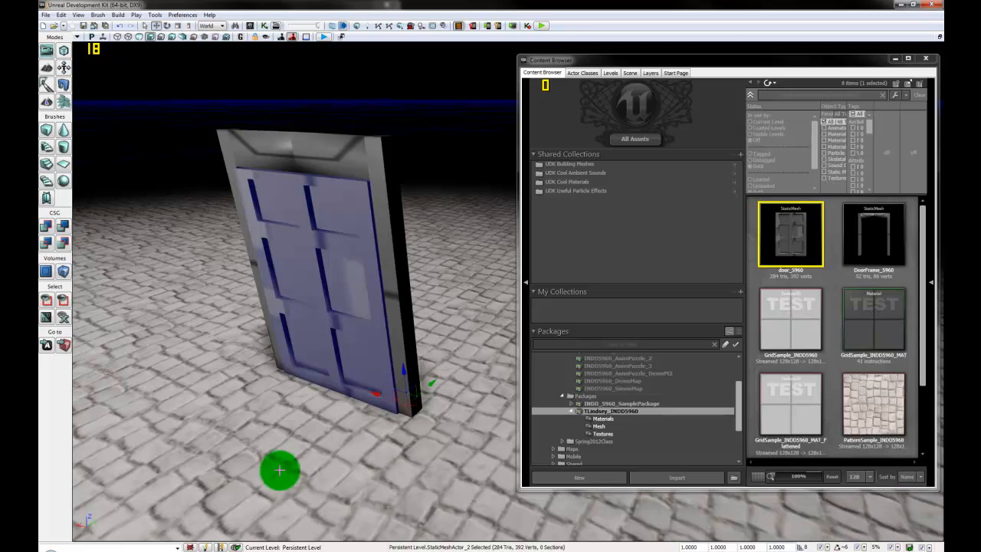
pyautogui.click(404, 322)
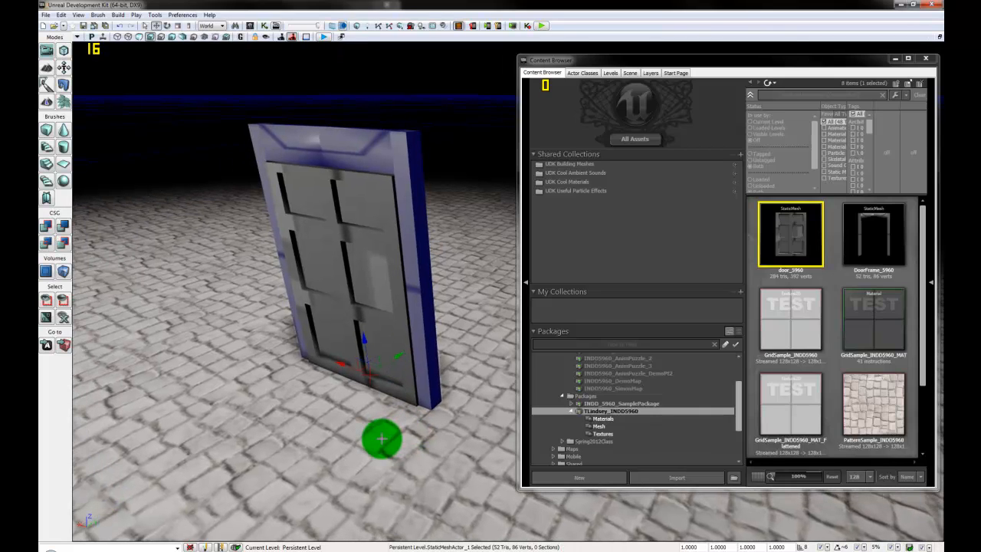
pyautogui.press('F4')
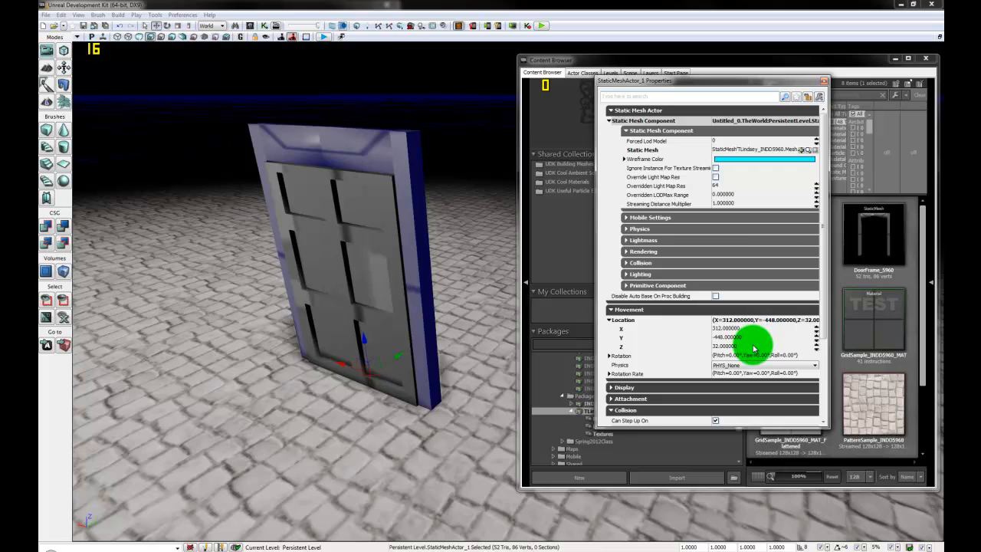
# Step: Compare the door's Location X with the frame, close Properties, and orbit to view the fitted door
pyautogui.click(376, 276)
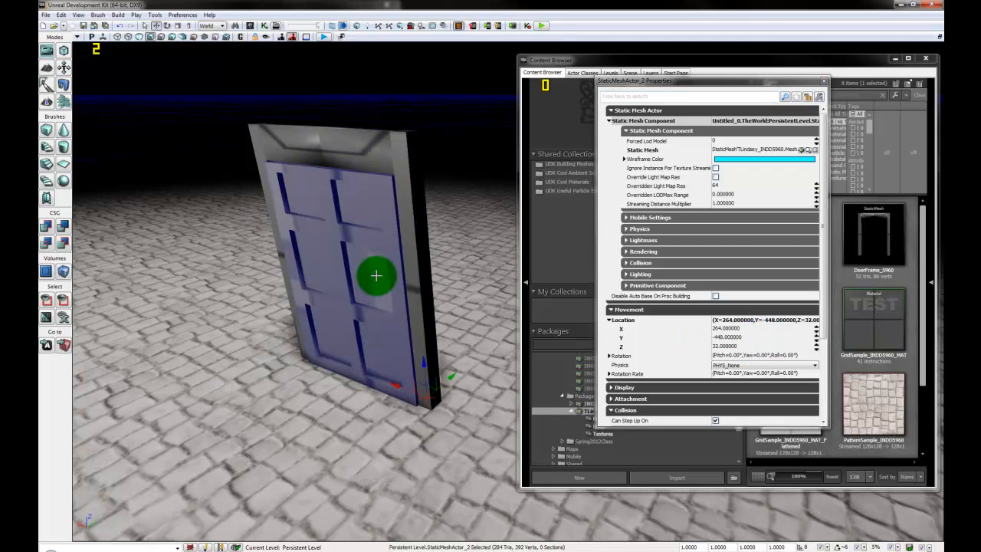
pyautogui.click(824, 82)
pyautogui.moveTo(335, 449); pyautogui.dragTo(327, 422)
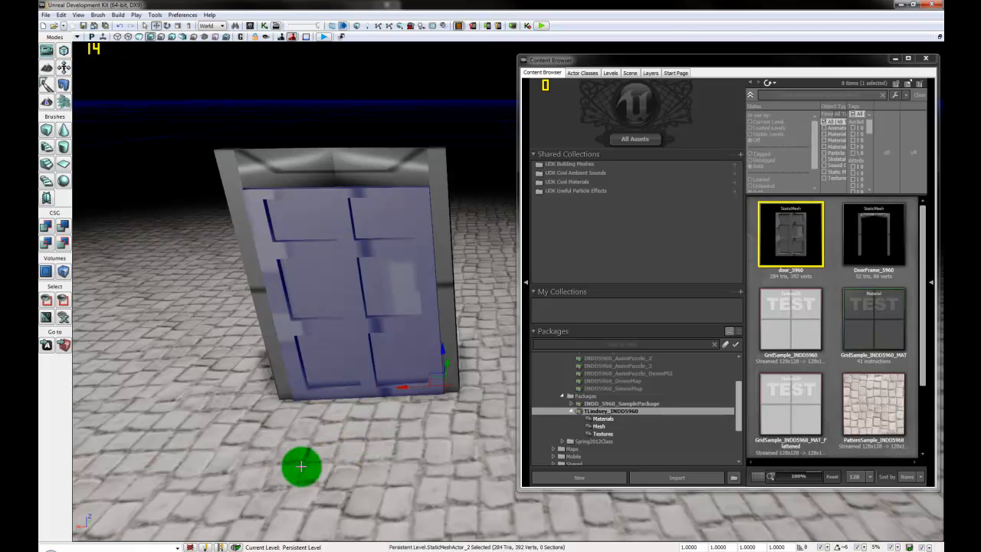
pyautogui.moveTo(436, 456)
pyautogui.mouseDown()
pyautogui.moveTo(403, 451)
pyautogui.moveTo(412, 465)
pyautogui.moveTo(419, 455)
pyautogui.mouseUp()
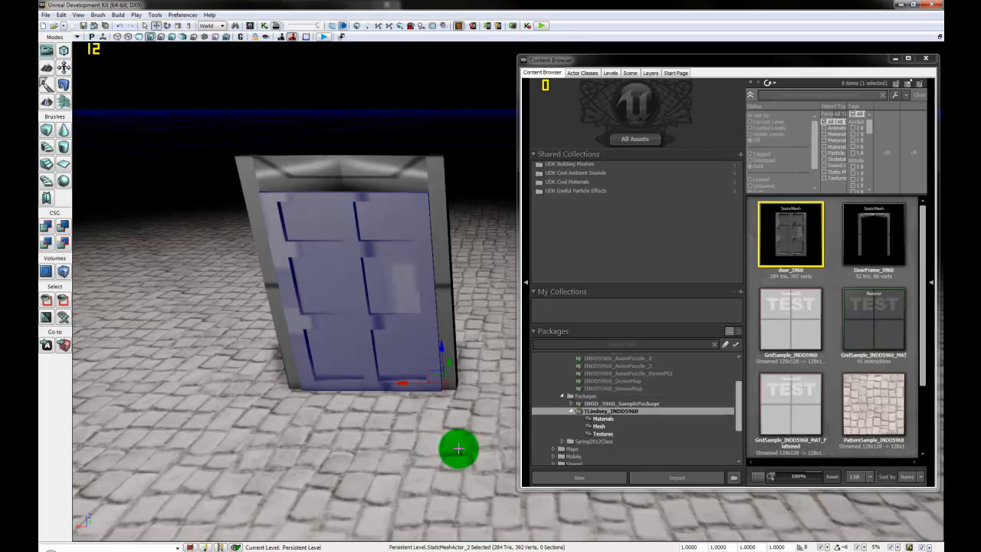
pyautogui.moveTo(405, 457); pyautogui.dragTo(442, 416)
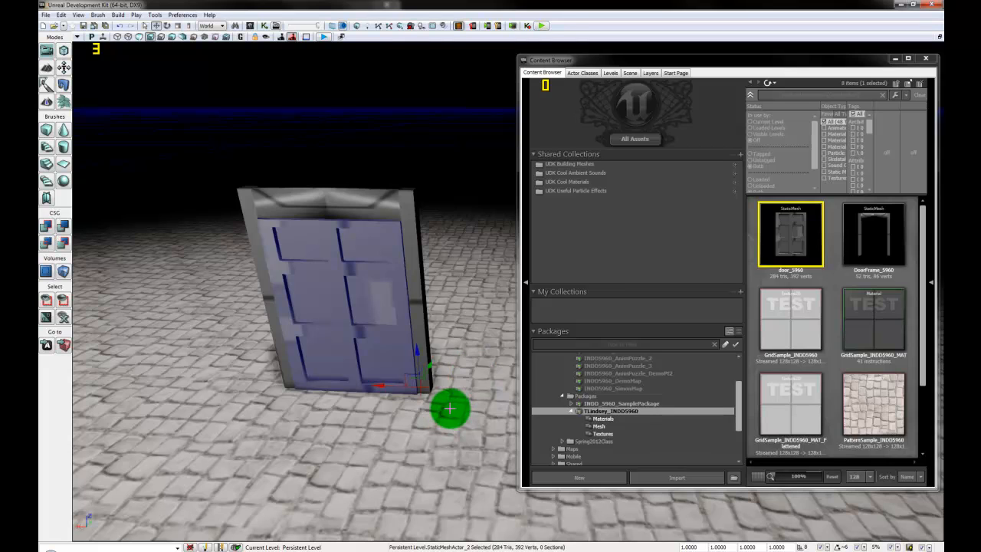
pyautogui.moveTo(386, 429); pyautogui.dragTo(396, 446, button='right')
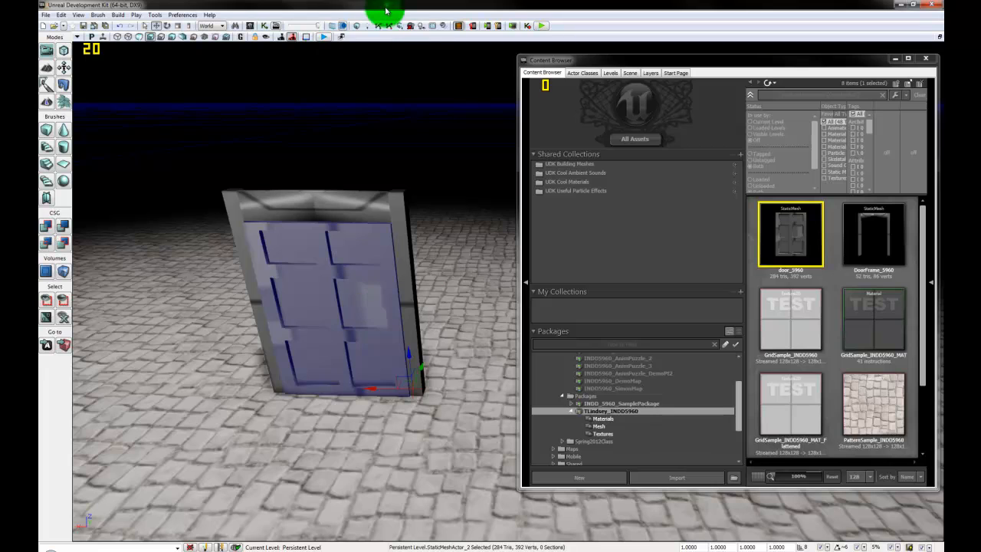
pyautogui.click(266, 29)
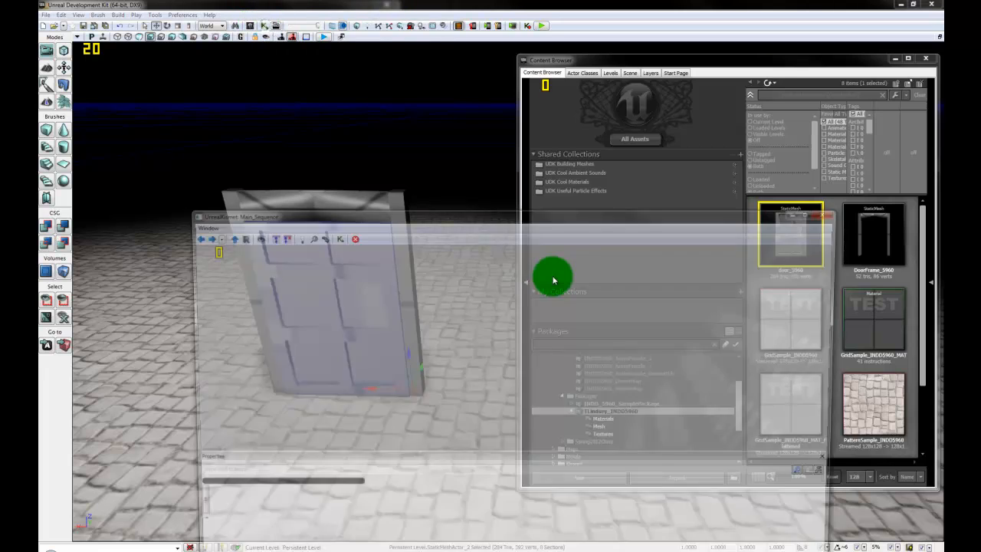
pyautogui.moveTo(182, 208); pyautogui.dragTo(267, 281)
pyautogui.moveTo(499, 293); pyautogui.dragTo(591, 88)
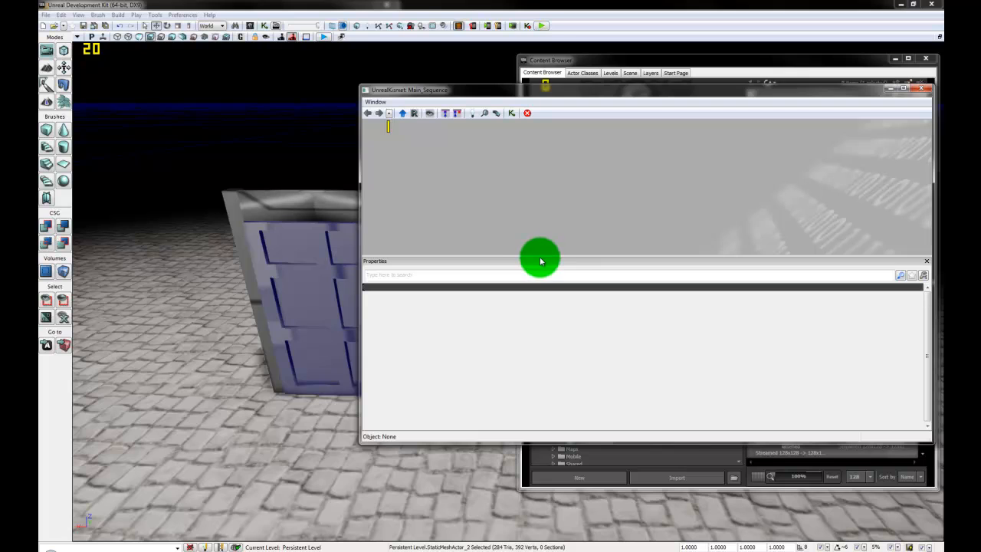
pyautogui.moveTo(540, 256); pyautogui.dragTo(527, 422)
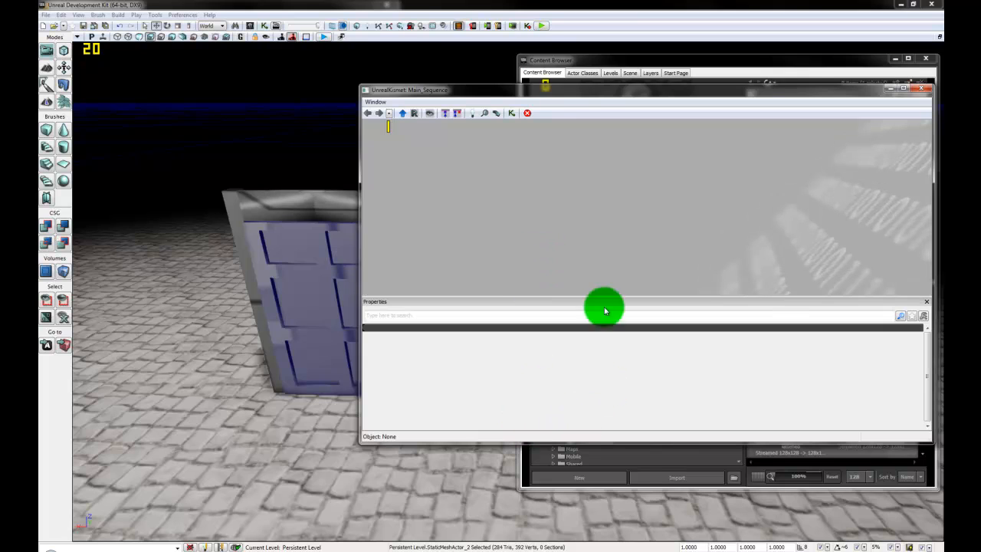
pyautogui.rightClick(502, 172)
pyautogui.moveTo(540, 208)
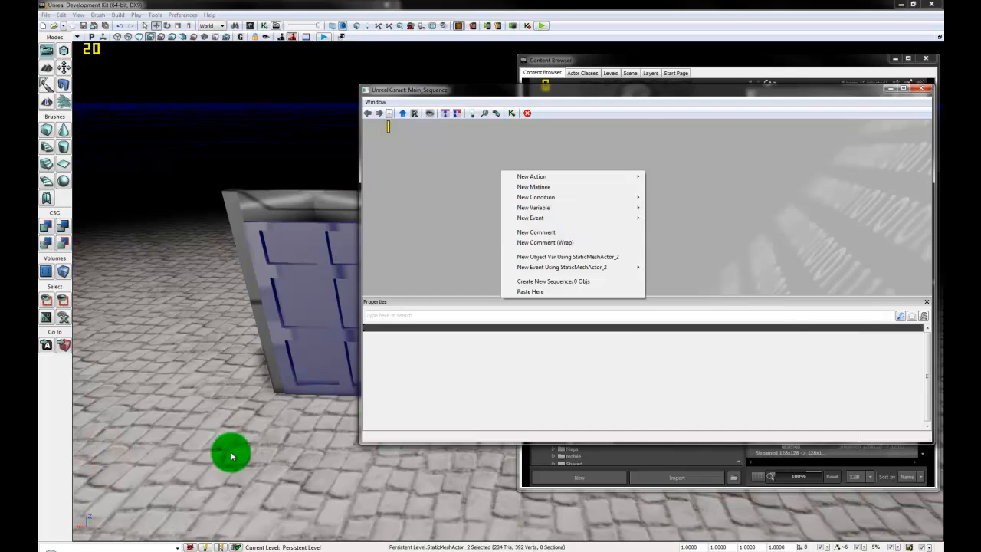
pyautogui.moveTo(230, 453); pyautogui.dragTo(272, 342)
pyautogui.rightClick(272, 342)
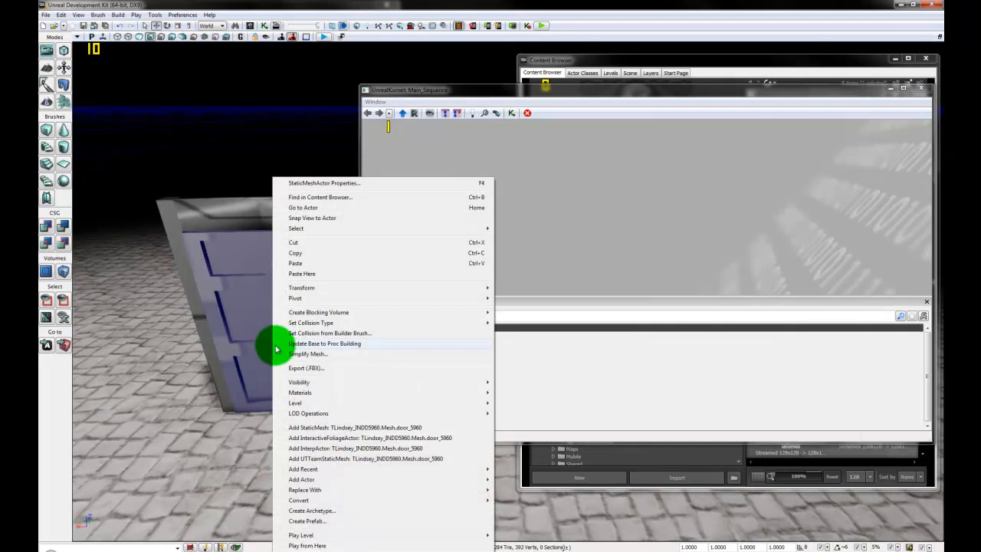
pyautogui.moveTo(366, 504)
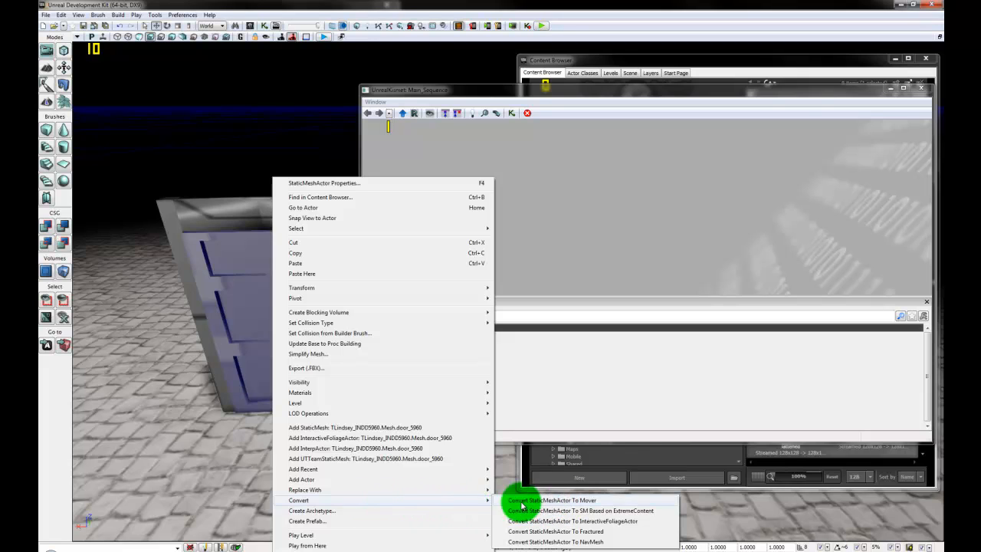
pyautogui.click(552, 501)
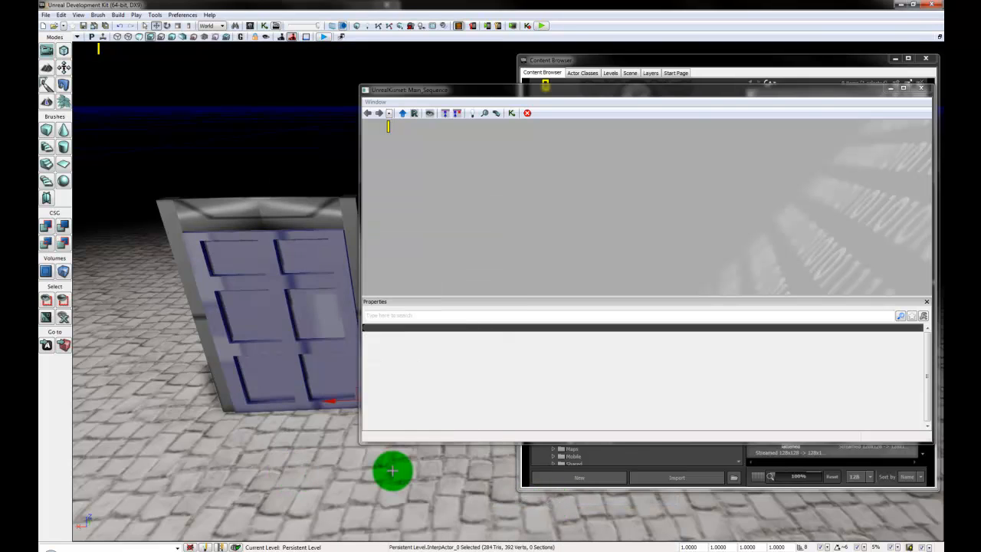
pyautogui.moveTo(388, 469); pyautogui.dragTo(435, 481)
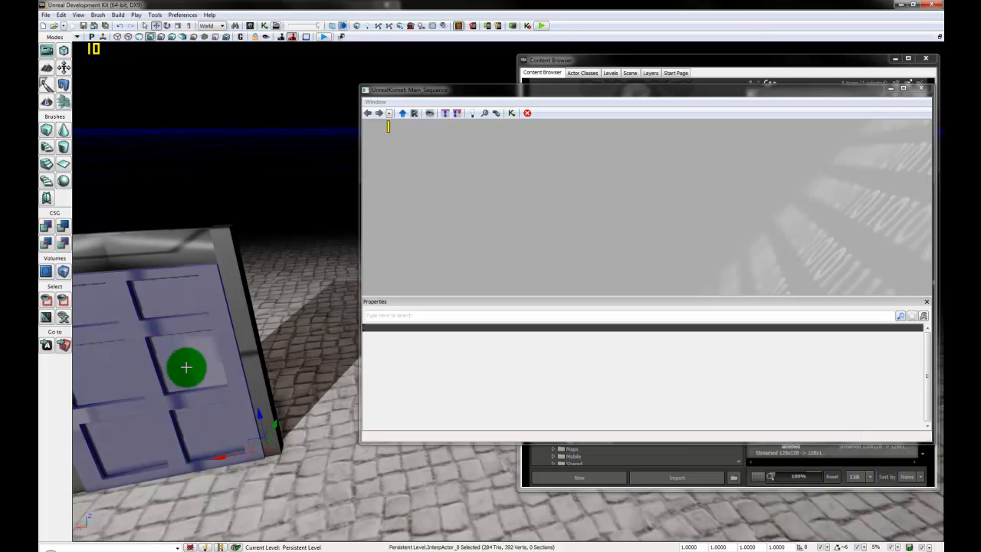
pyautogui.moveTo(314, 470); pyautogui.dragTo(503, 160)
pyautogui.moveTo(465, 194); pyautogui.dragTo(291, 451)
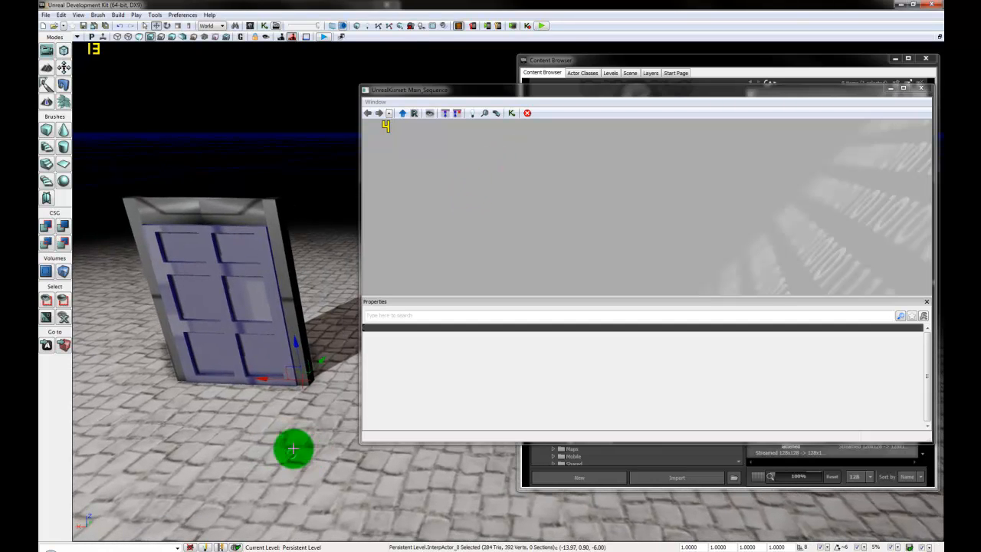
# Step: Add Trigger_0 via Add Actor > Add Trigger and drag it to the base of the door
pyautogui.rightClick(240, 399)
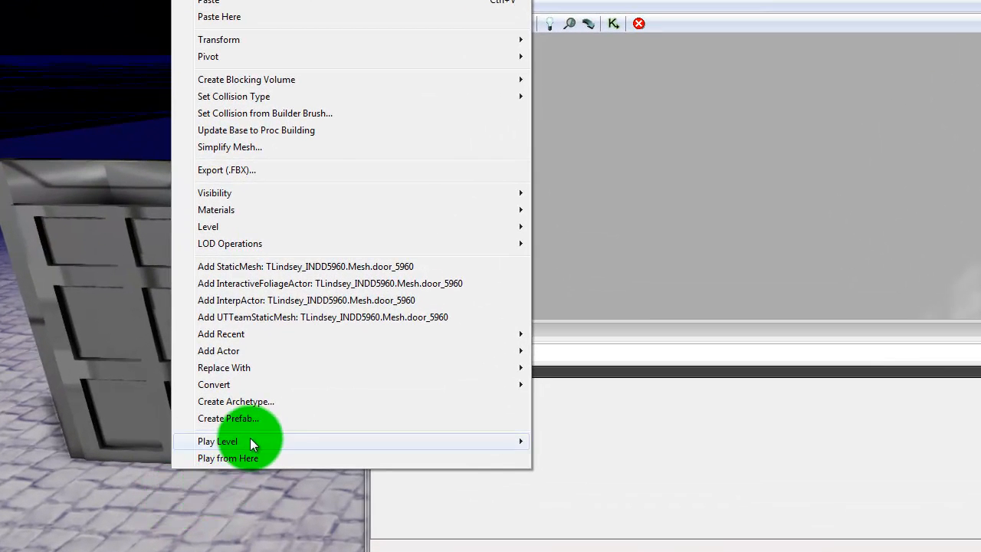
pyautogui.moveTo(332, 389)
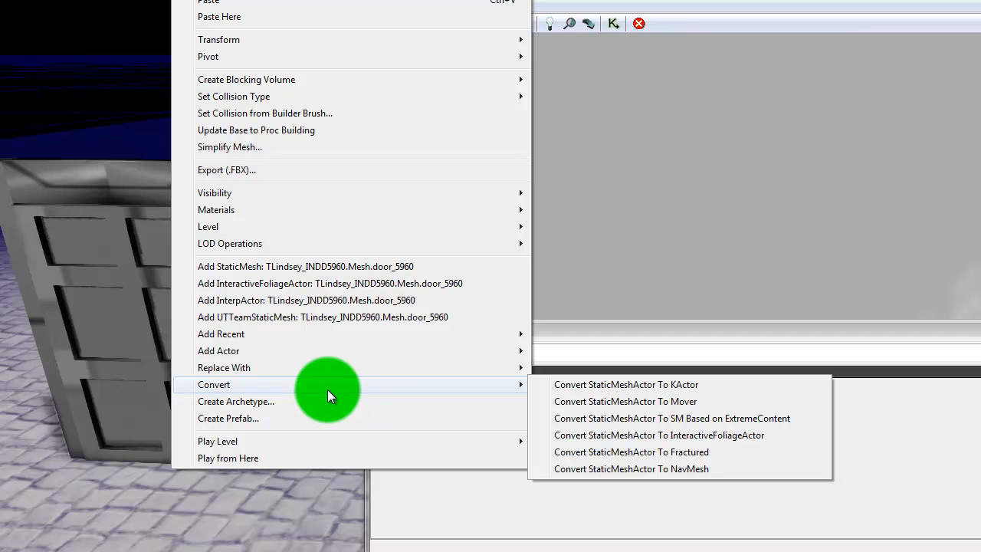
pyautogui.moveTo(336, 353)
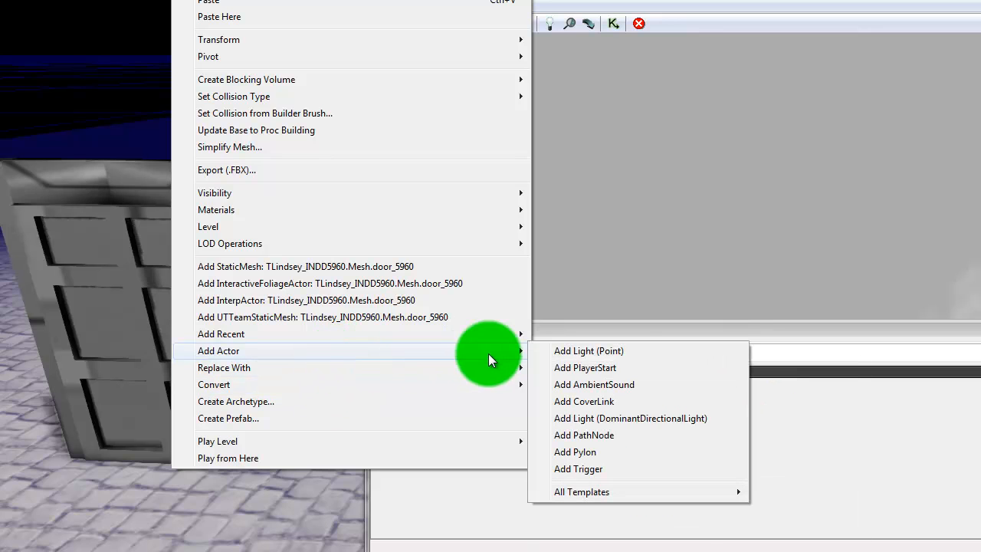
pyautogui.click(601, 469)
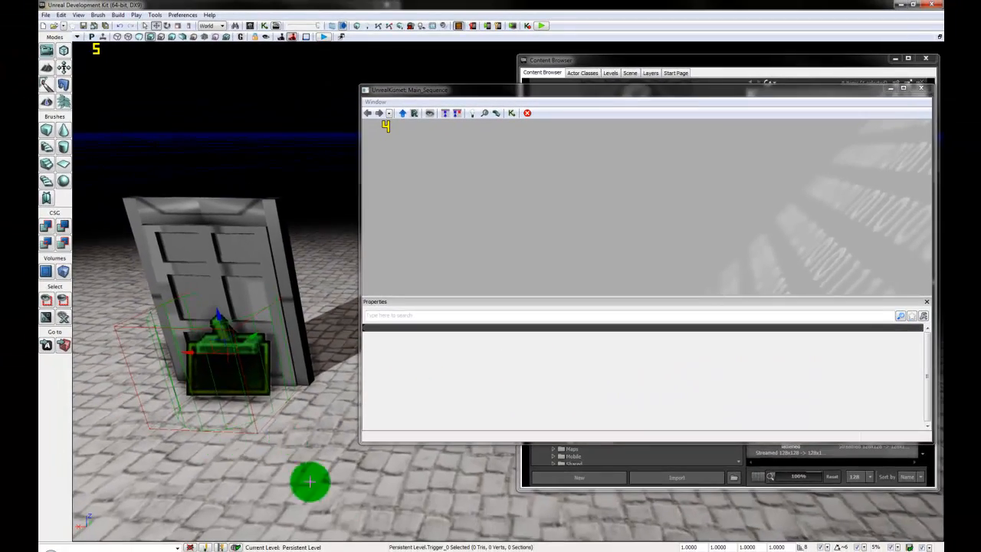
pyautogui.moveTo(310, 482); pyautogui.dragTo(283, 393)
pyautogui.moveTo(359, 383); pyautogui.dragTo(411, 376)
pyautogui.moveTo(294, 313); pyautogui.dragTo(284, 244)
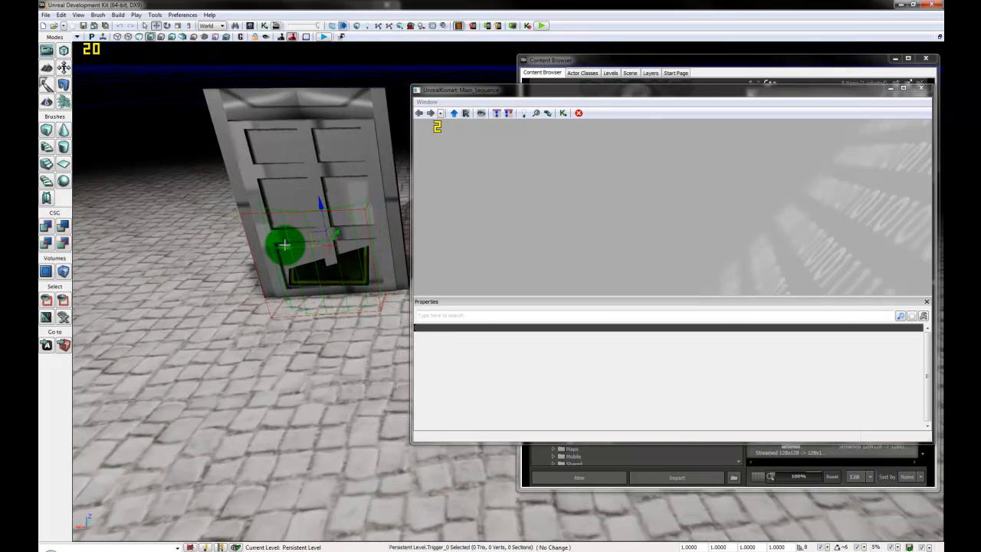
# Step: Set Trigger_0's Collision Height to 128, check its radius of 40, and close its properties
pyautogui.moveTo(310, 364); pyautogui.dragTo(328, 346)
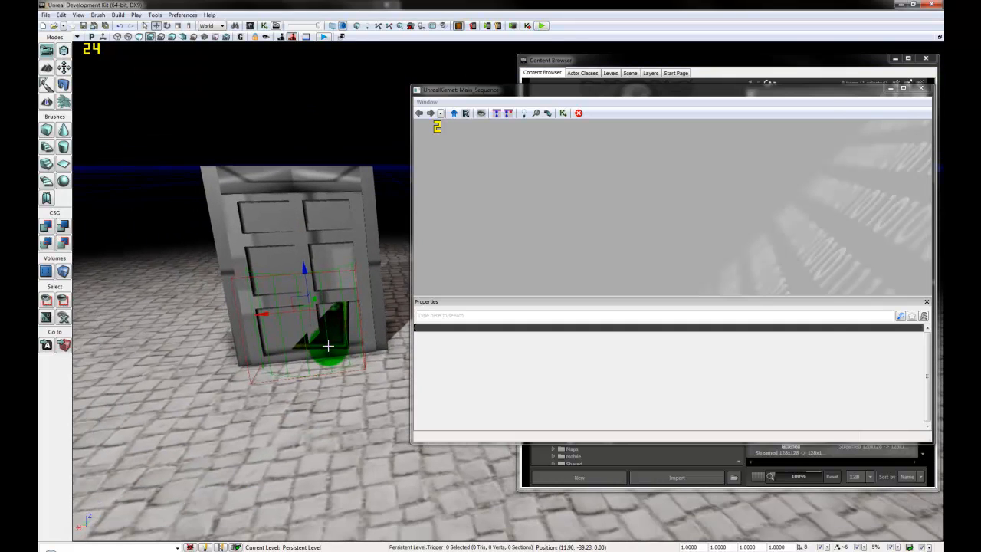
pyautogui.doubleClick(328, 346)
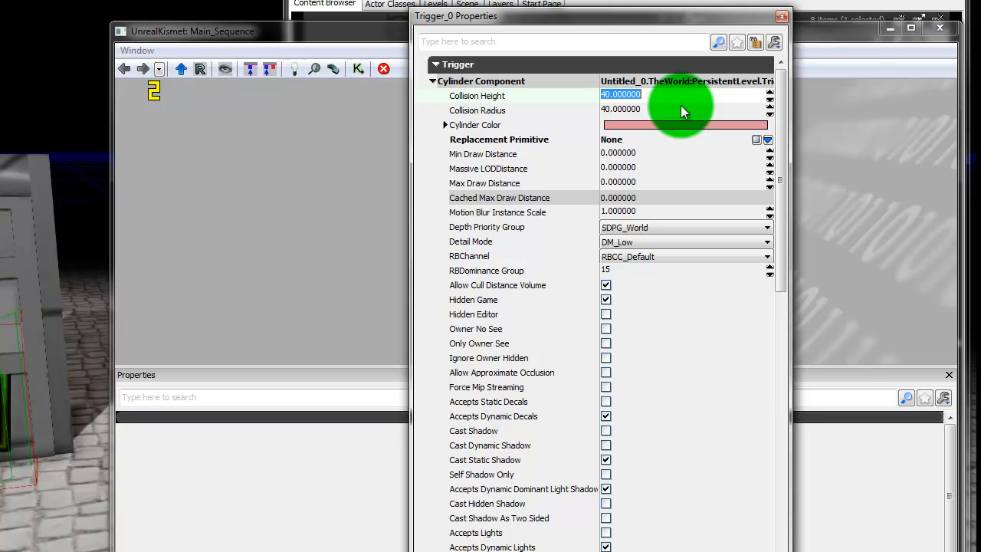
pyautogui.write('128')
pyautogui.press('Return')
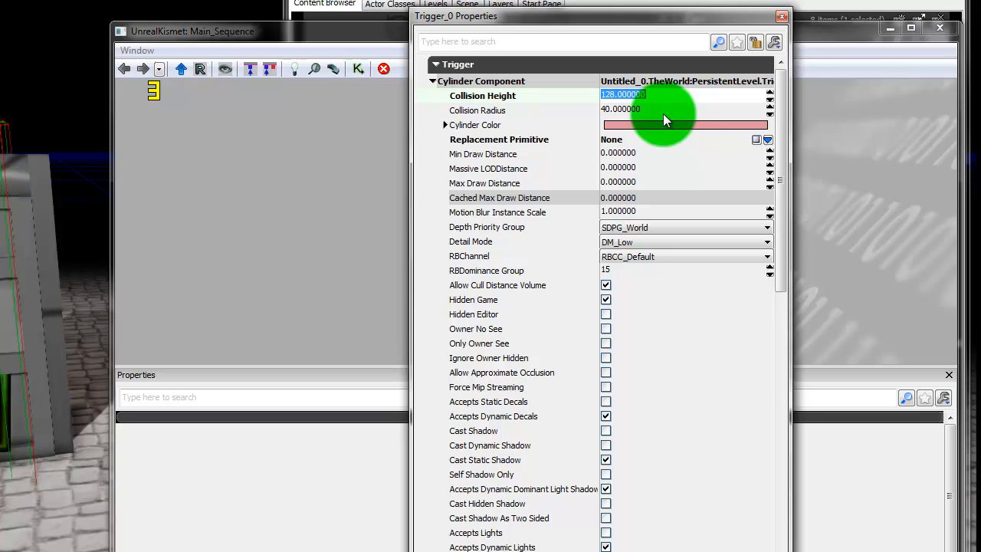
pyautogui.click(663, 113)
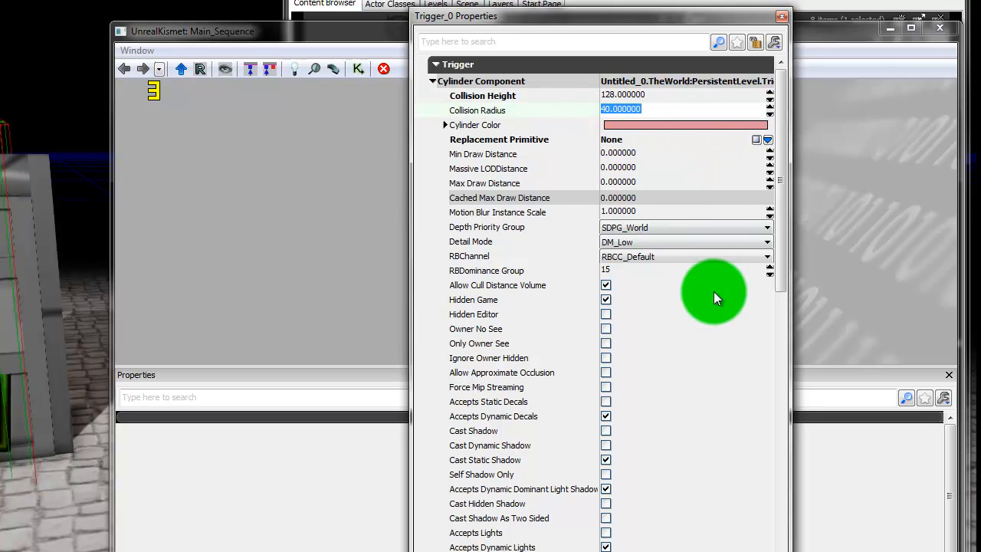
pyautogui.click(782, 17)
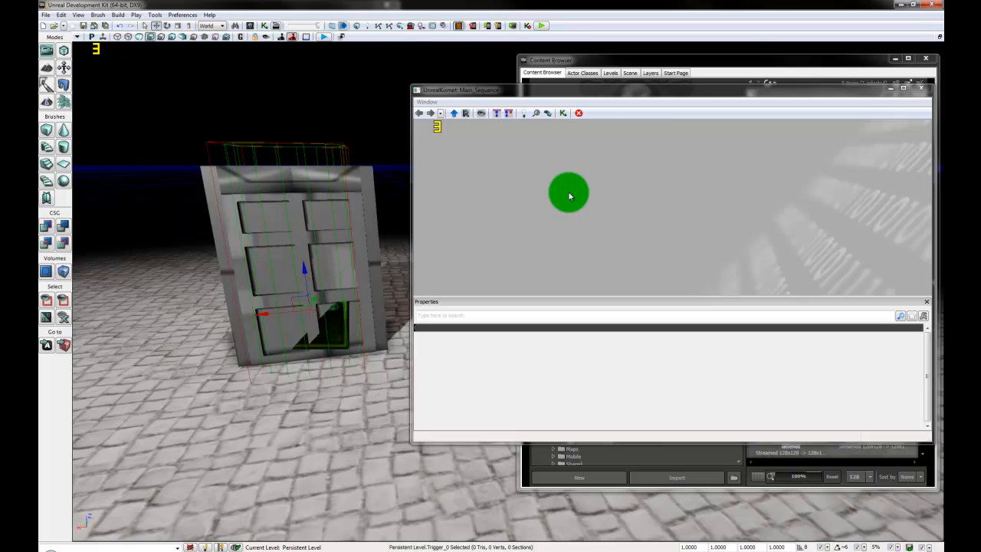
# Step: Add a Trigger_0 Used event to the Kismet sequence
pyautogui.rightClick(569, 193)
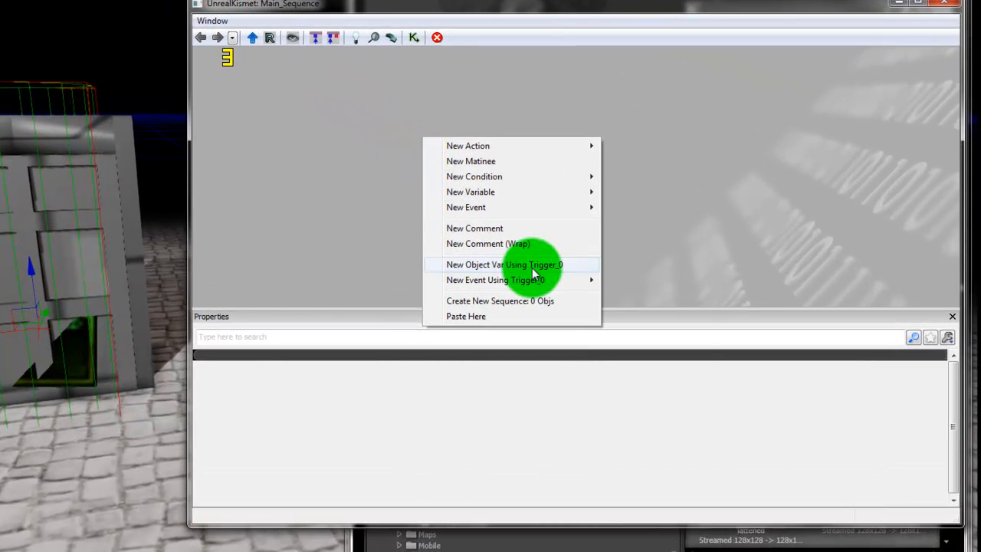
pyautogui.moveTo(563, 288)
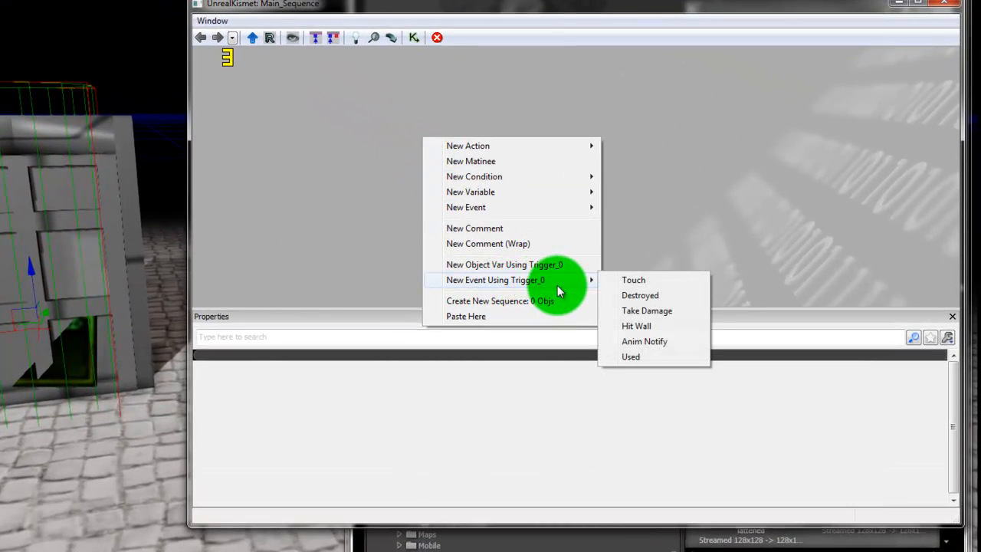
pyautogui.click(627, 358)
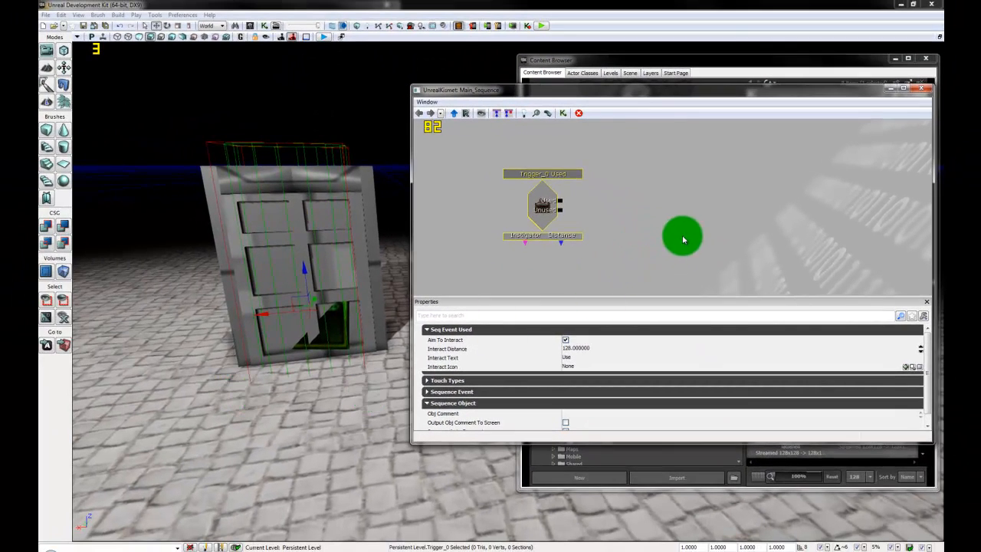
# Step: With the door selected, add a New Matinee node and open it in UnrealMatinee
pyautogui.moveTo(668, 252); pyautogui.dragTo(657, 249)
pyautogui.moveTo(347, 427)
pyautogui.mouseDown()
pyautogui.moveTo(298, 427)
pyautogui.moveTo(348, 411)
pyautogui.moveTo(344, 429)
pyautogui.moveTo(353, 420)
pyautogui.mouseUp()
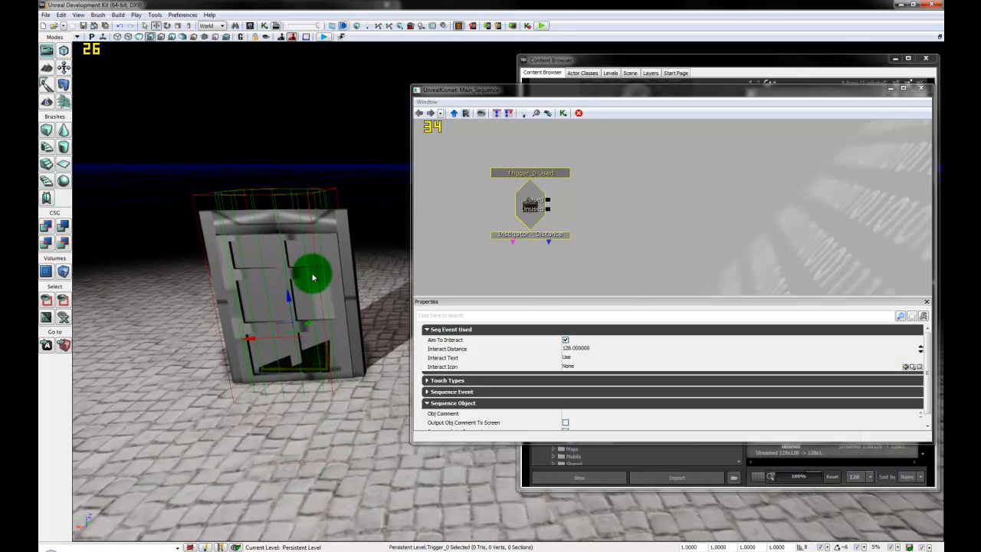
pyautogui.click(300, 277)
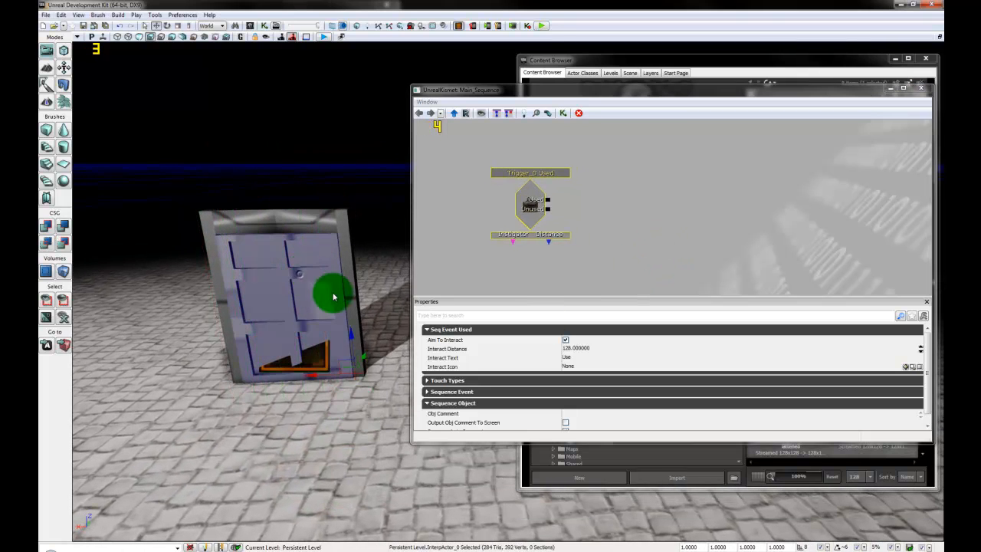
pyautogui.click(634, 200)
pyautogui.rightClick(634, 200)
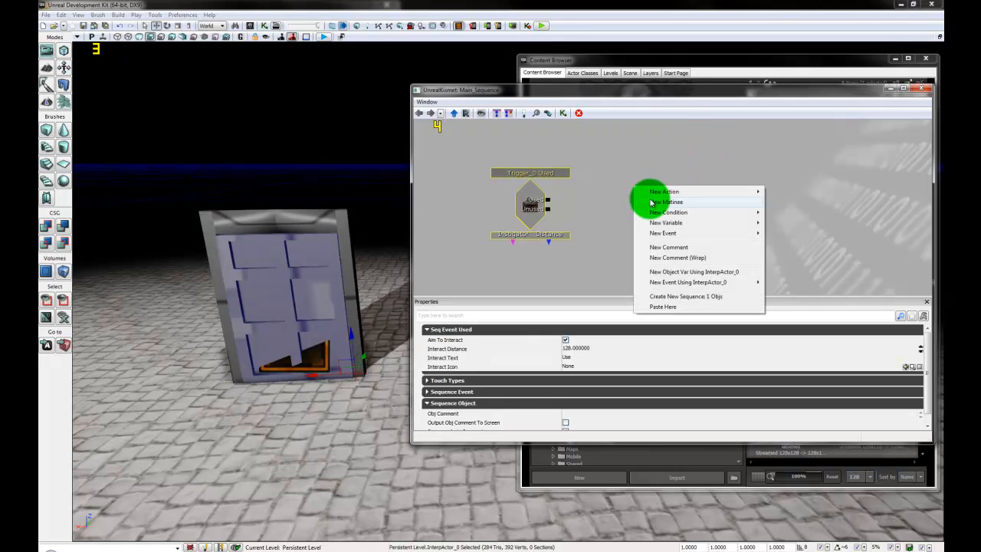
pyautogui.click(692, 202)
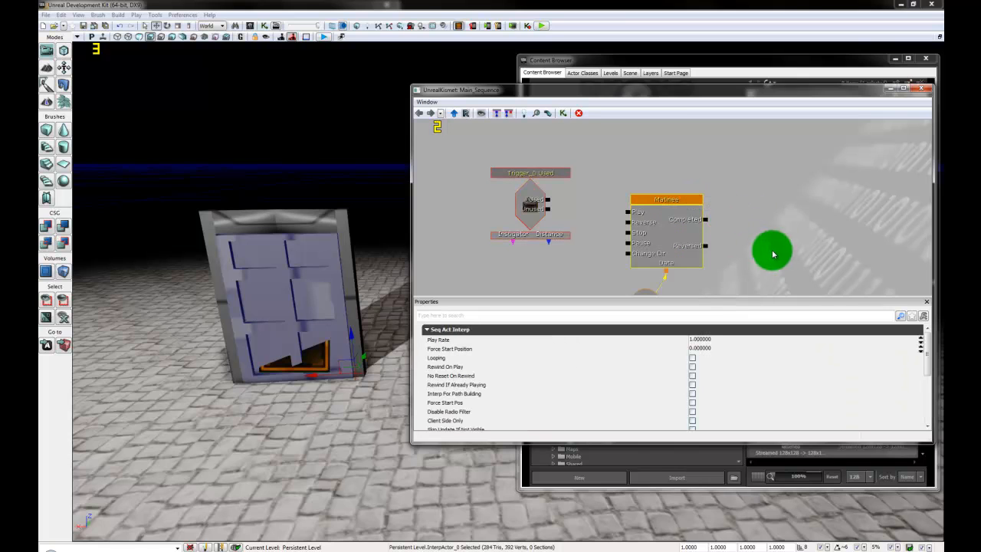
pyautogui.doubleClick(667, 235)
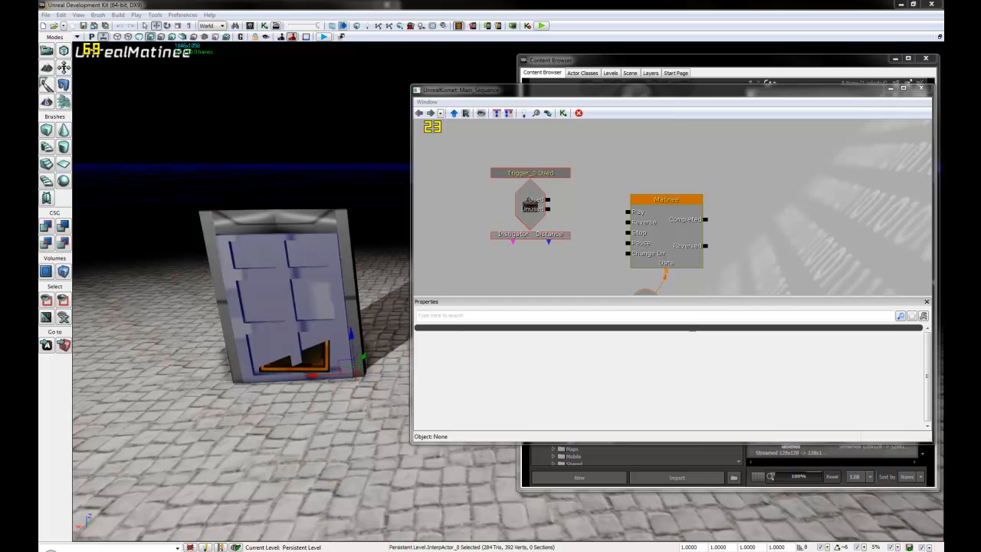
pyautogui.moveTo(728, 66); pyautogui.dragTo(663, 72)
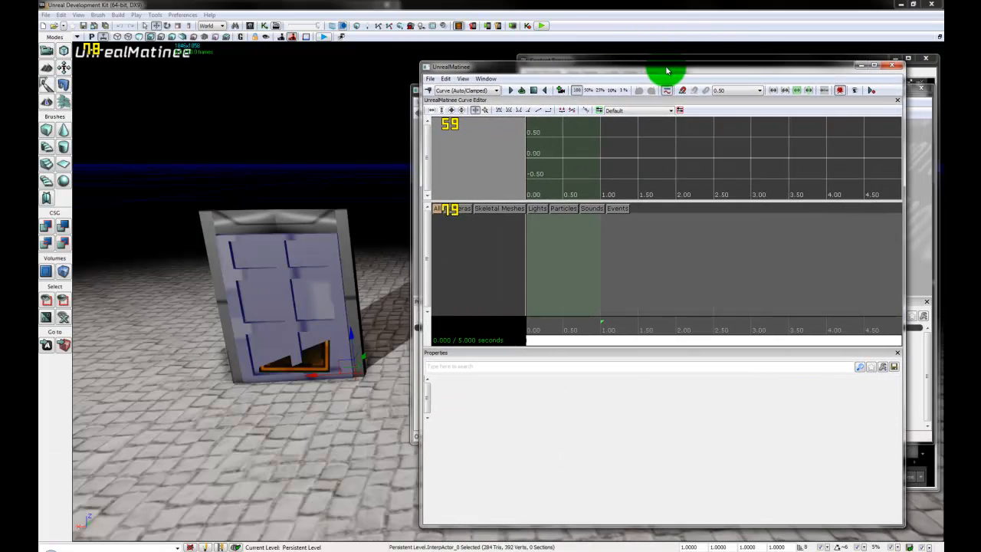
# Step: Add an empty group named Door with a Movement track
pyautogui.click(453, 251)
pyautogui.rightClick(476, 233)
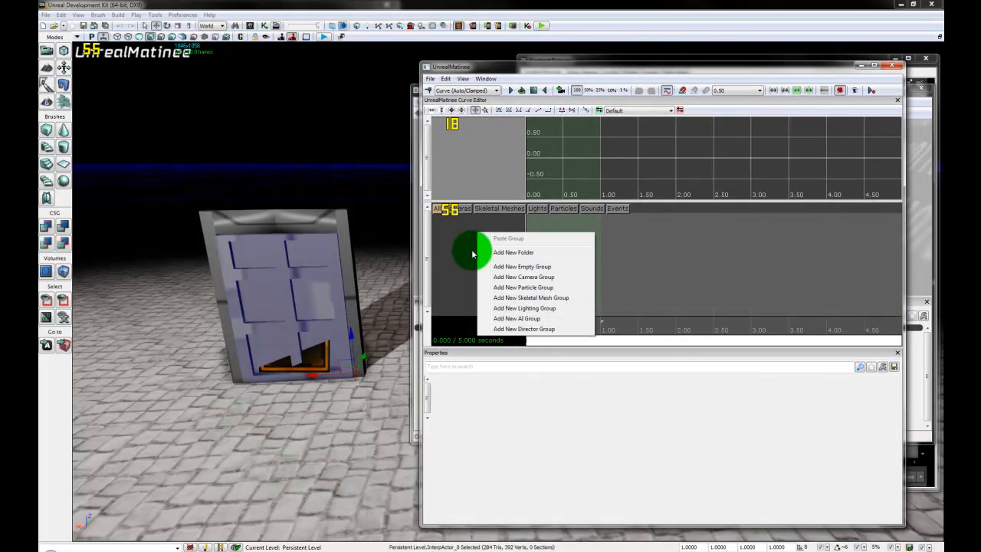
pyautogui.click(524, 267)
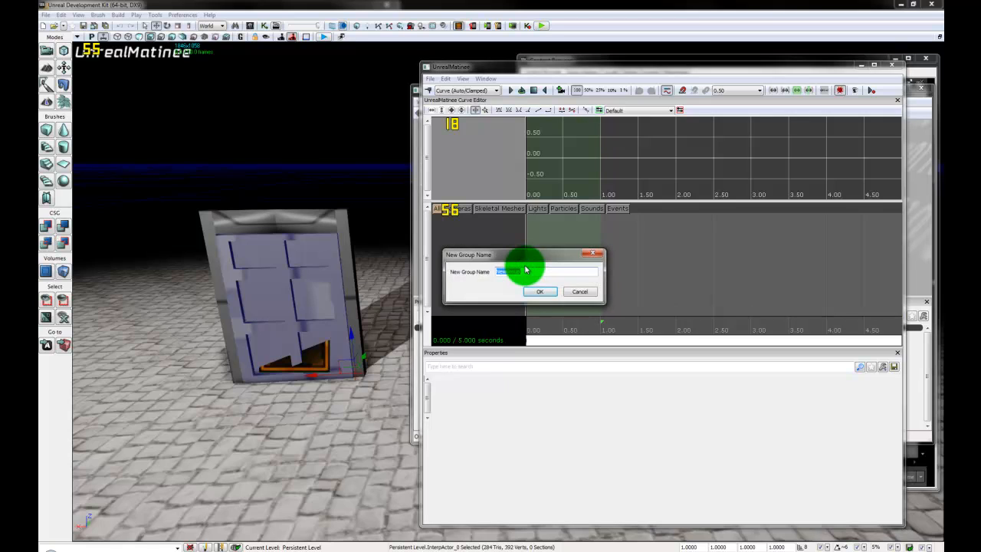
pyautogui.write('Door')
pyautogui.press('Return')
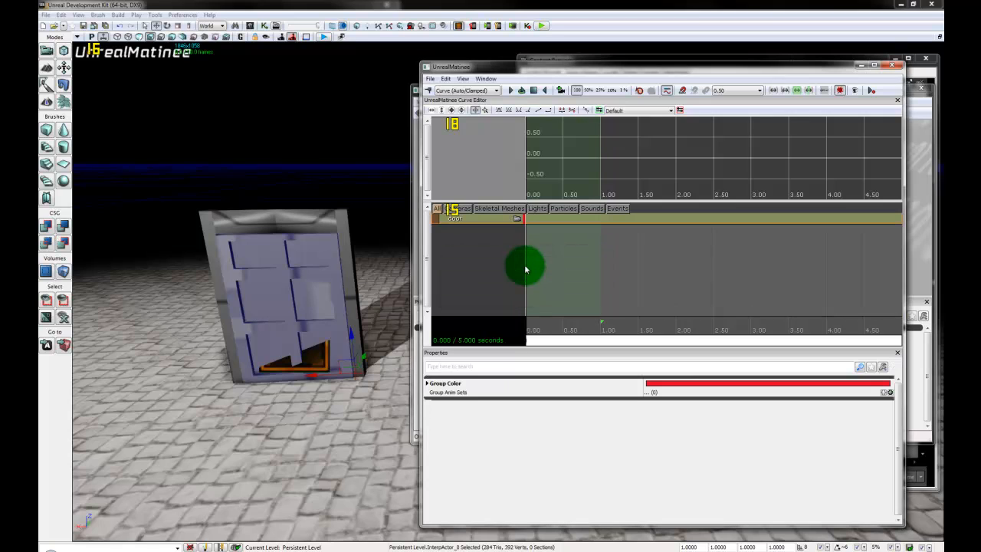
pyautogui.rightClick(489, 224)
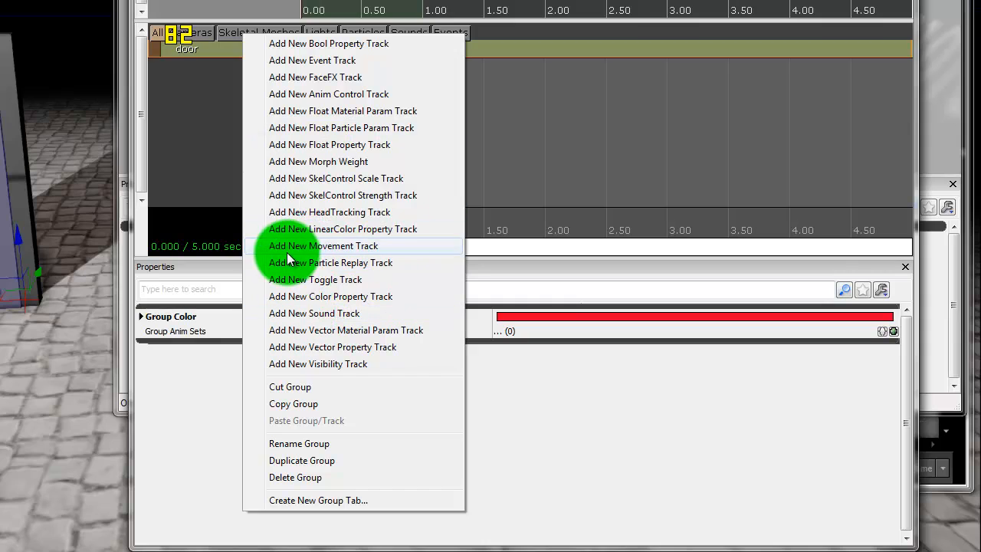
pyautogui.click(340, 246)
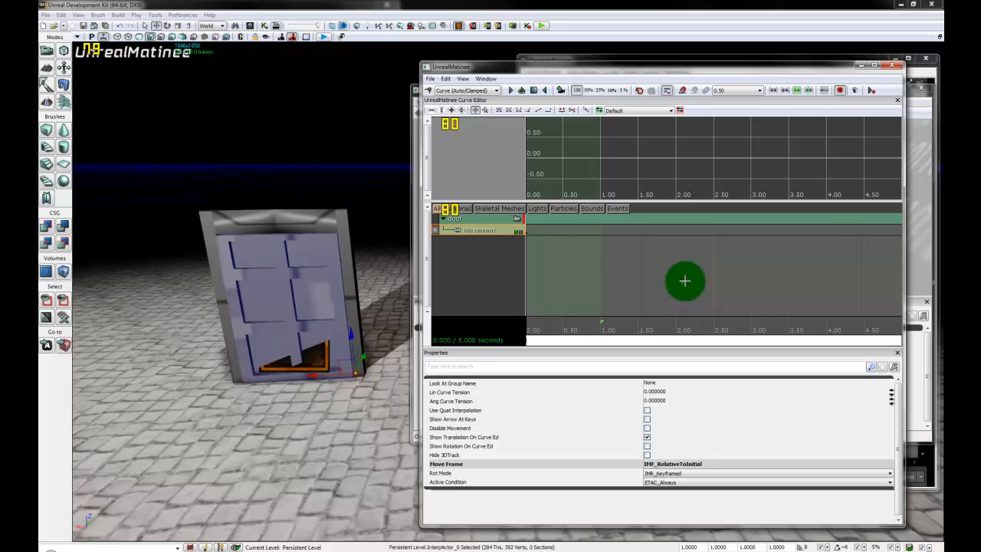
# Step: Shorten the sequence to about 3 seconds and add a movement key at 3.00 s
pyautogui.scroll(-3, 685, 279)
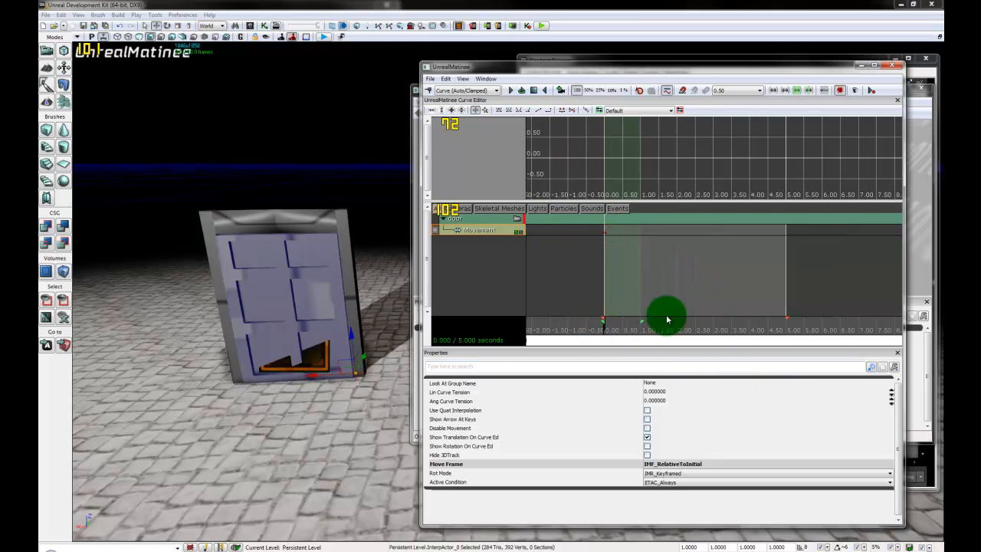
pyautogui.moveTo(787, 318); pyautogui.dragTo(718, 336)
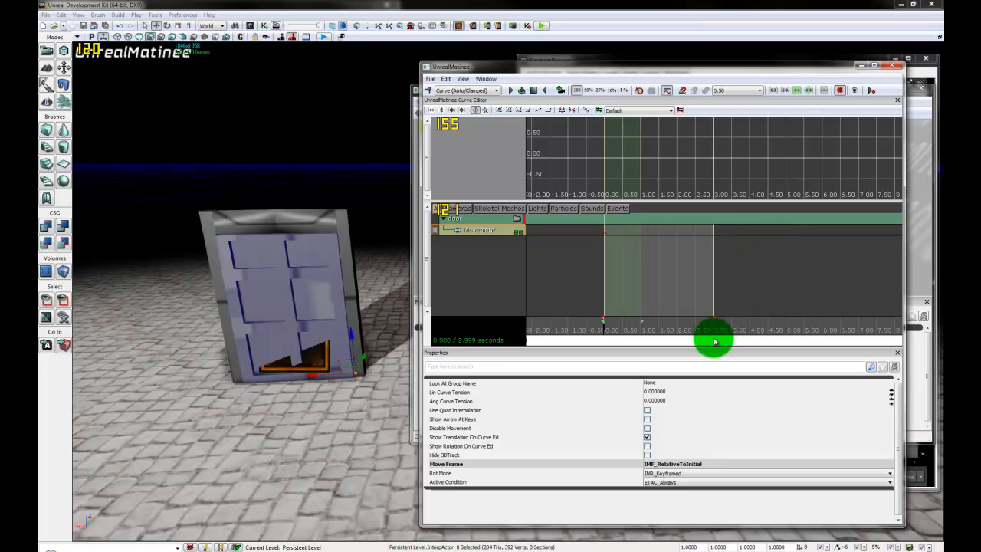
pyautogui.moveTo(643, 320)
pyautogui.mouseDown()
pyautogui.moveTo(738, 318)
pyautogui.moveTo(668, 346)
pyautogui.moveTo(714, 319)
pyautogui.moveTo(603, 327)
pyautogui.moveTo(841, 333)
pyautogui.moveTo(758, 373)
pyautogui.moveTo(711, 328)
pyautogui.moveTo(618, 332)
pyautogui.moveTo(804, 335)
pyautogui.moveTo(695, 347)
pyautogui.mouseUp()
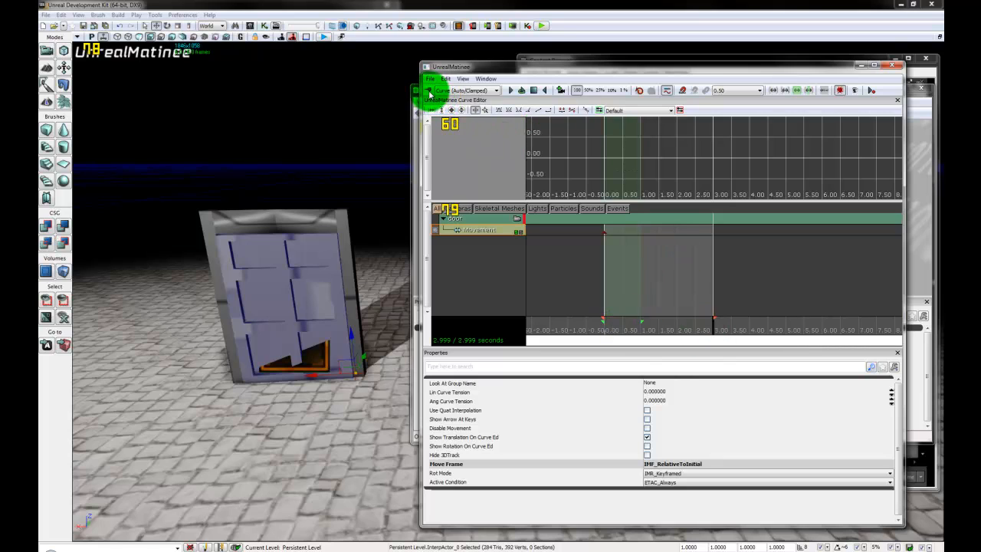
pyautogui.click(429, 91)
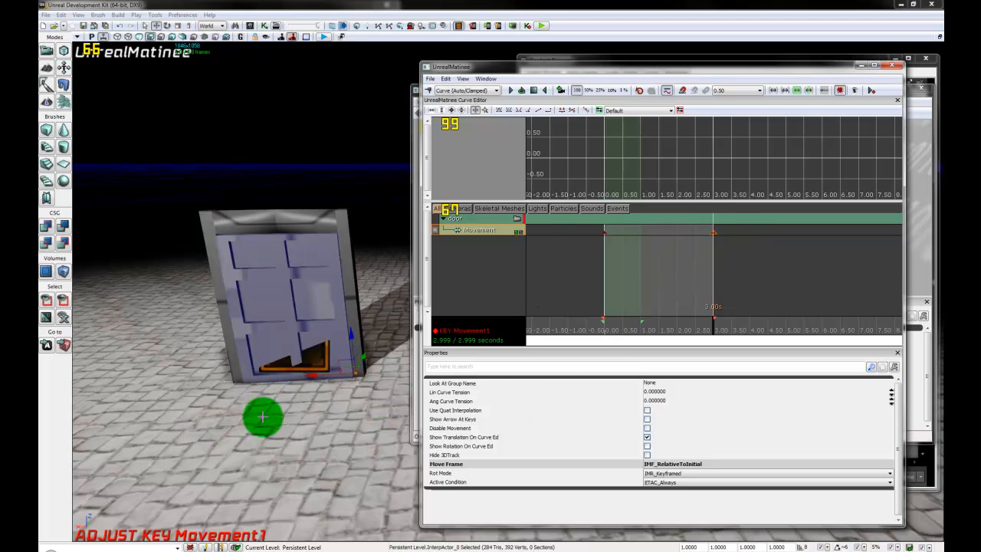
# Step: Swing the door open at the 3-second key, then rewind to 0.000 and replay the animation
pyautogui.moveTo(304, 486); pyautogui.dragTo(324, 480)
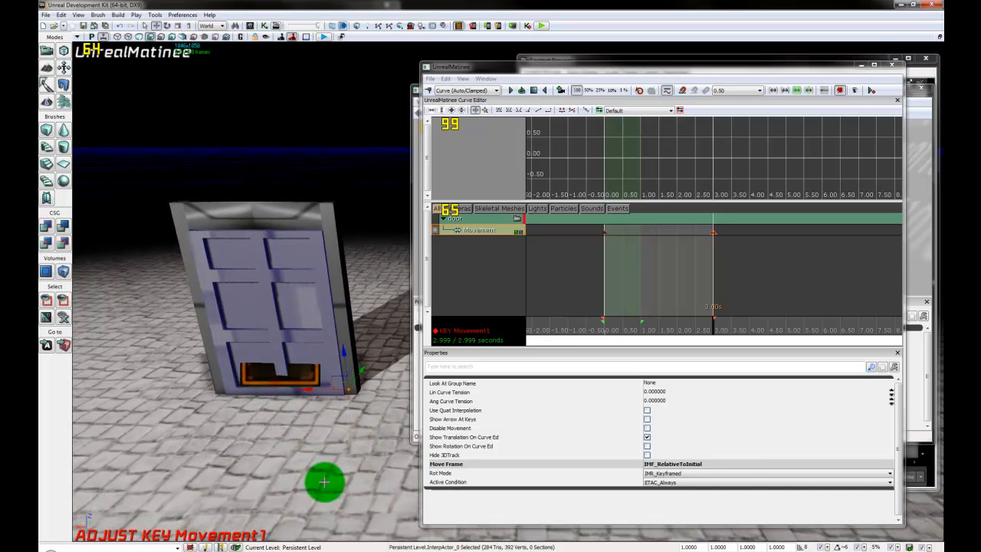
pyautogui.press('space')
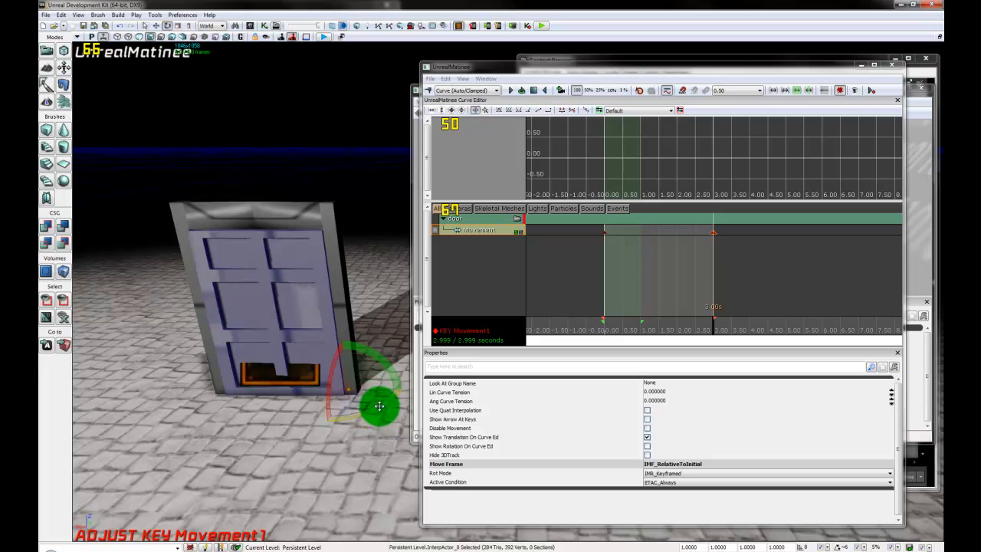
pyautogui.moveTo(378, 406); pyautogui.dragTo(121, 426)
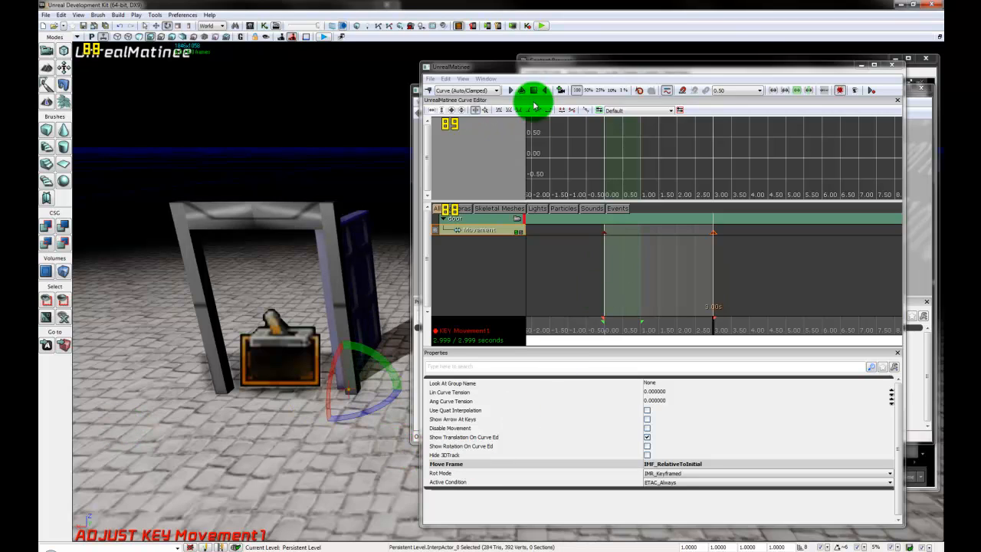
pyautogui.click(534, 91)
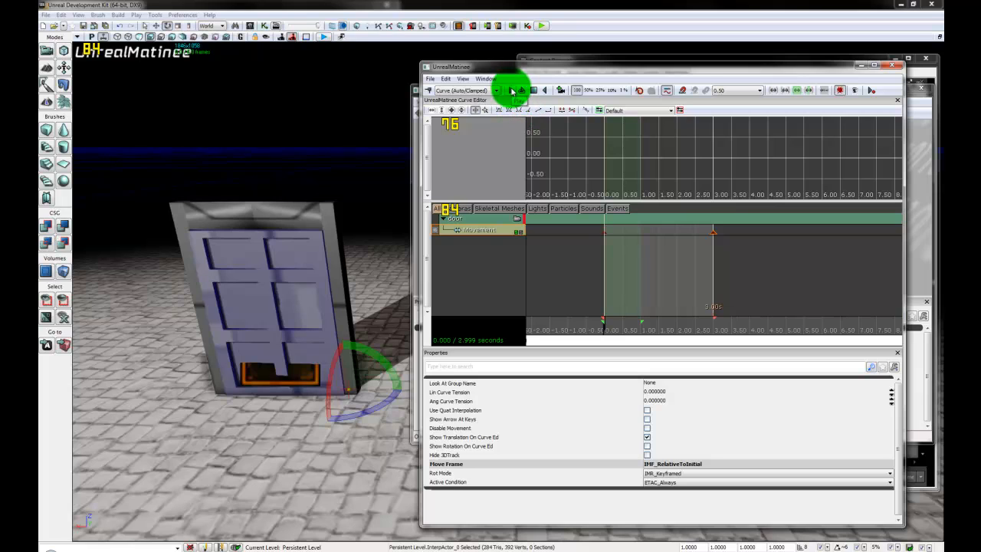
pyautogui.click(513, 90)
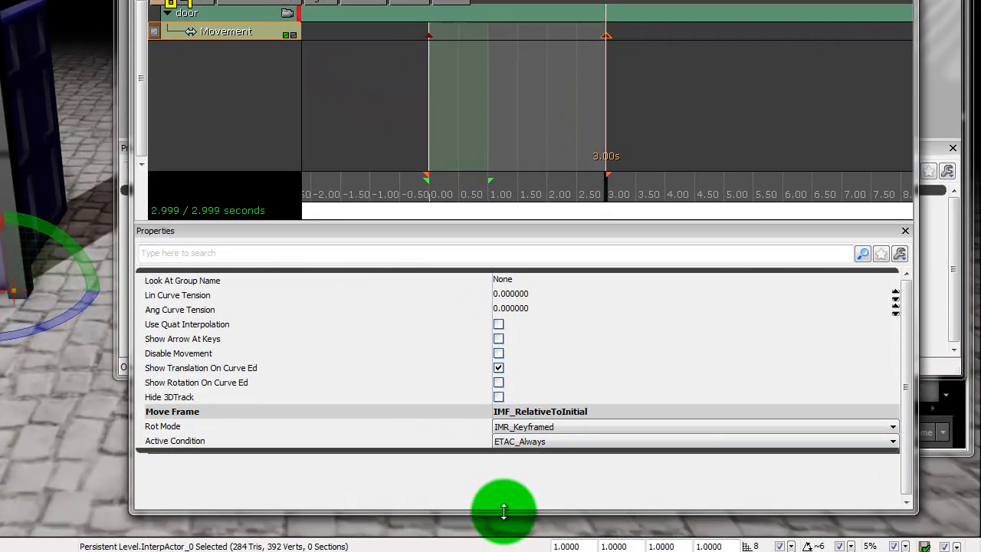
# Step: Fit the door Movement track's curve to the graph both ways, then rewind and replay the opening
pyautogui.moveTo(504, 511); pyautogui.dragTo(503, 547)
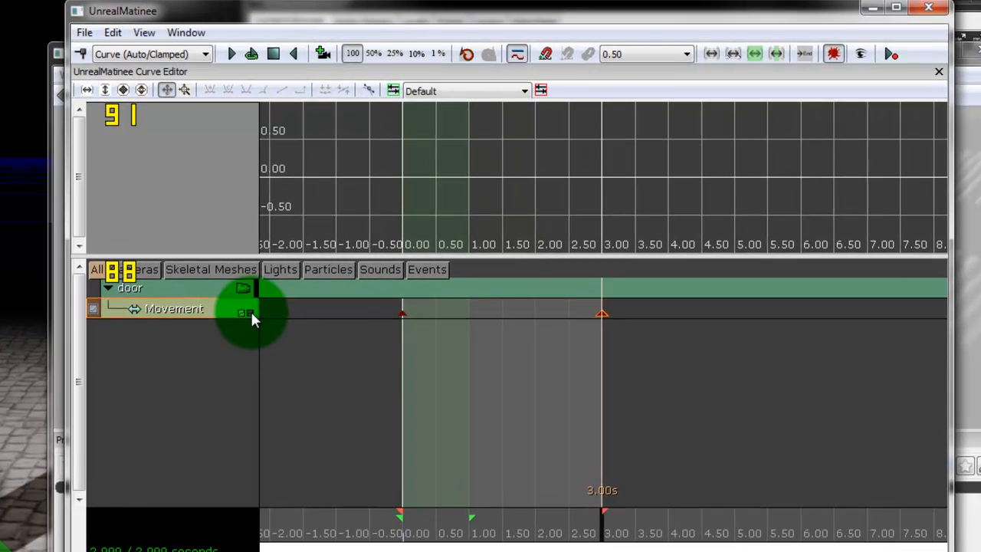
pyautogui.click(247, 312)
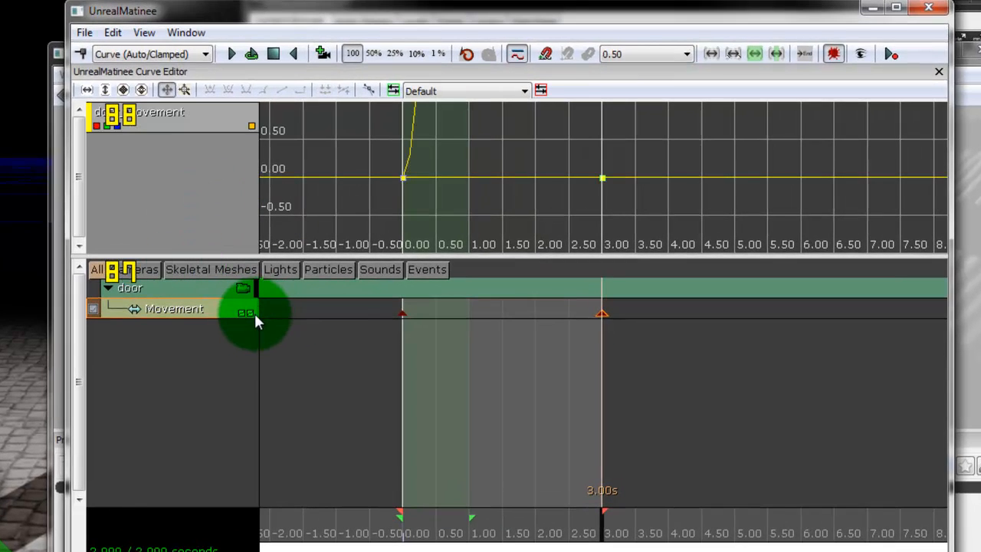
pyautogui.click(105, 90)
pyautogui.click(87, 90)
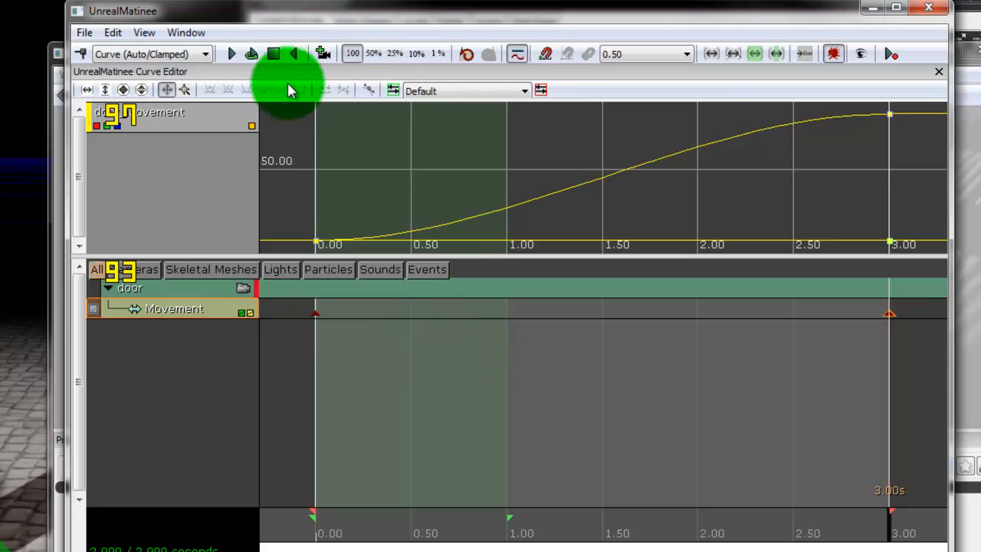
pyautogui.click(274, 55)
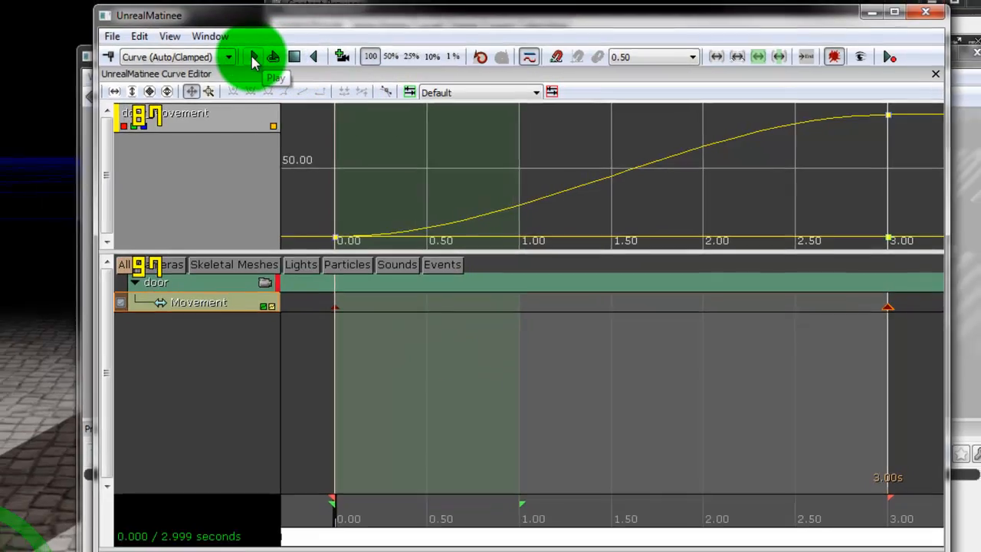
pyautogui.click(254, 58)
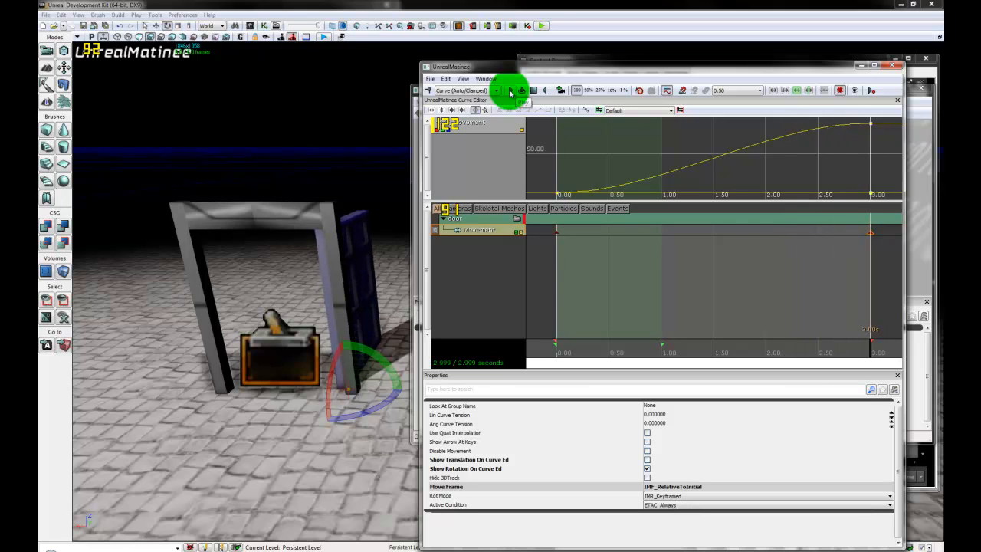
# Step: Close Matinee and link Trigger_0's Used output to the Matinee node's Play input
pyautogui.click(895, 69)
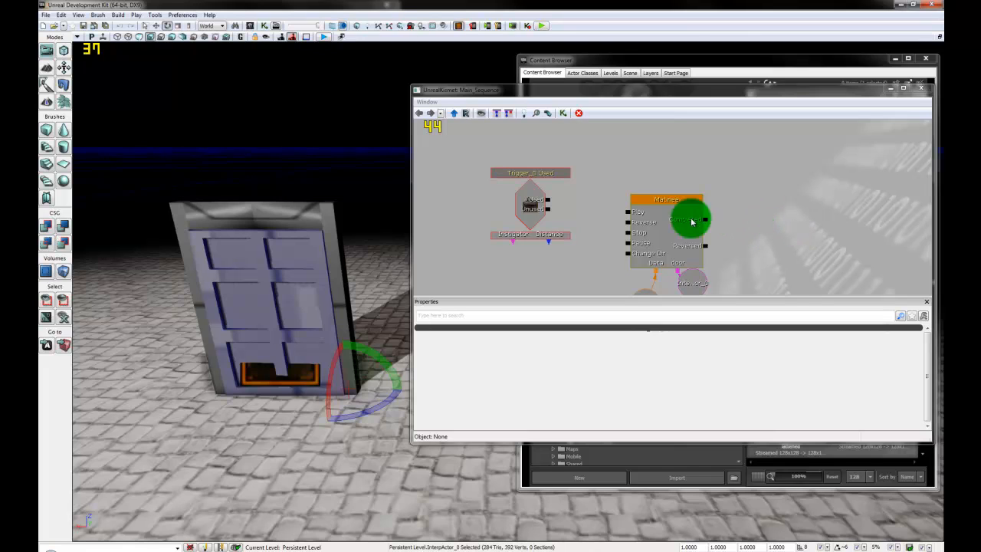
pyautogui.click(547, 219)
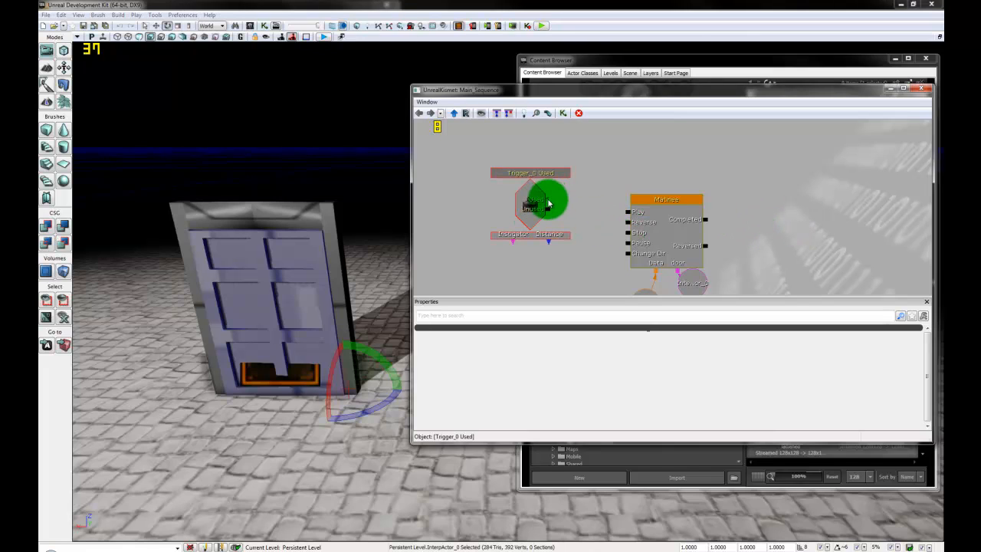
pyautogui.moveTo(548, 201); pyautogui.dragTo(631, 216)
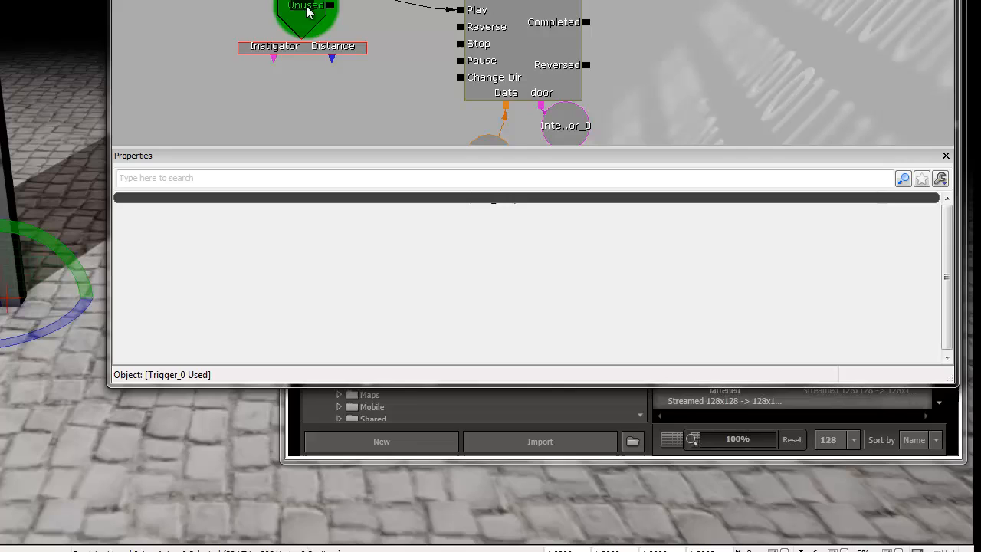
# Step: Set the Trigger_0 Used event's Max Trigger Count to 0 so it fires repeatedly
pyautogui.click(534, 209)
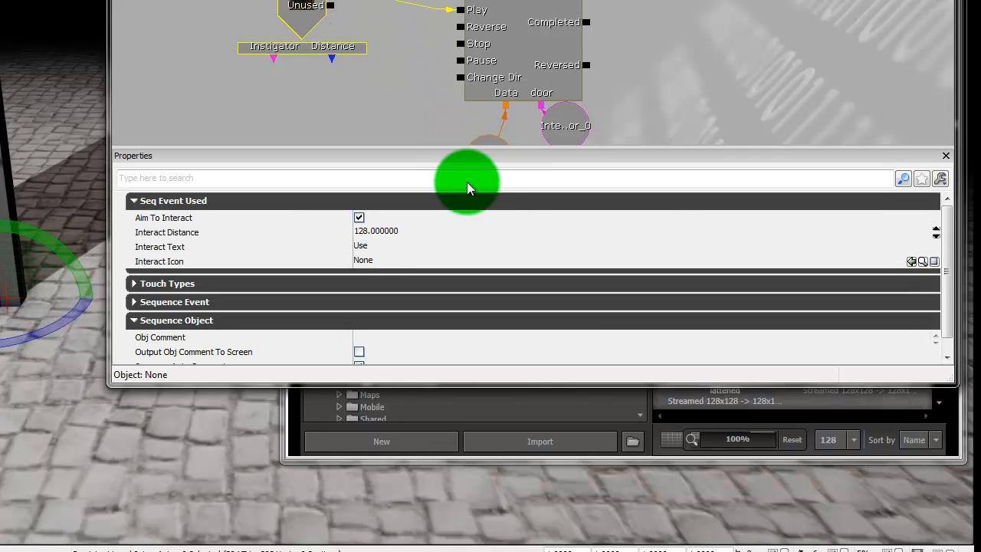
pyautogui.moveTo(189, 229)
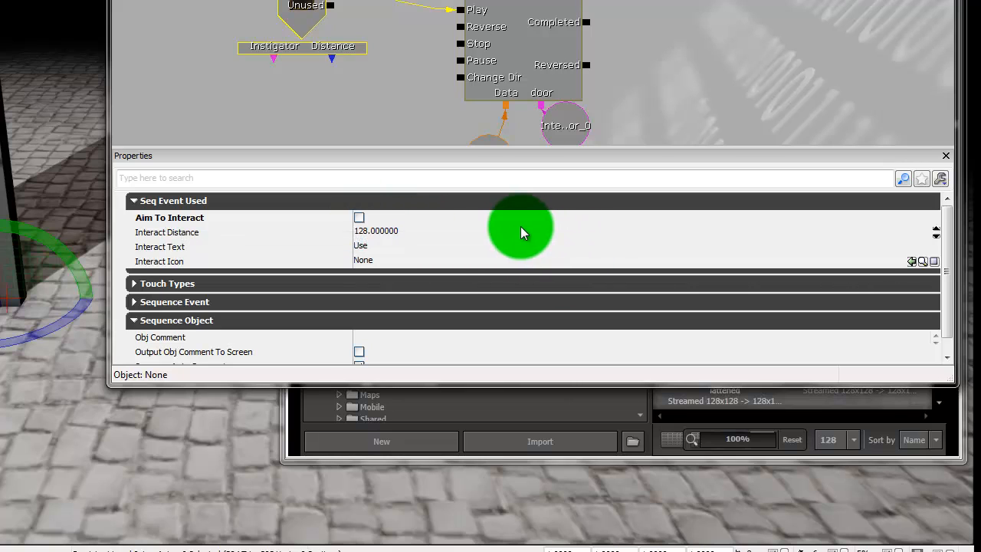
pyautogui.click(324, 285)
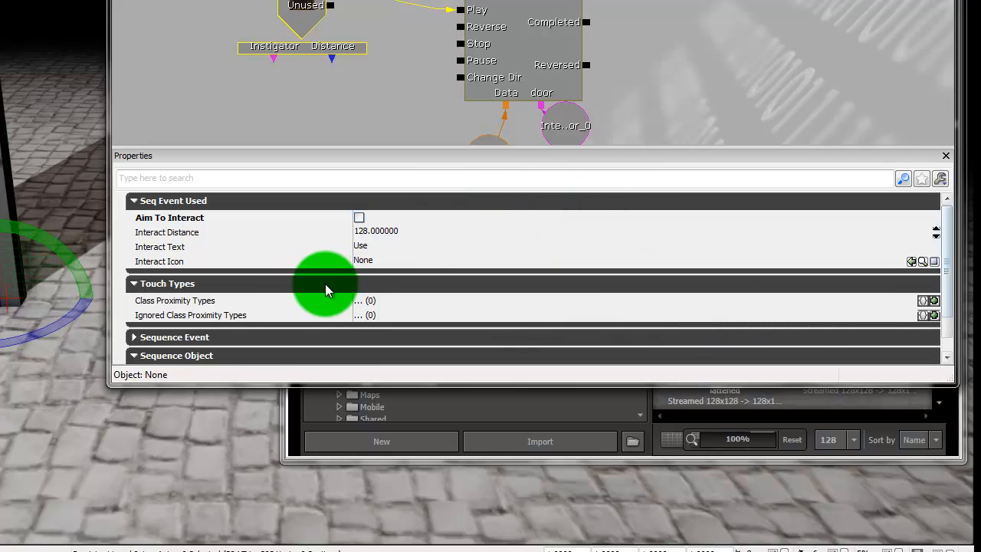
pyautogui.click(282, 338)
pyautogui.scroll(-5, 450, 316)
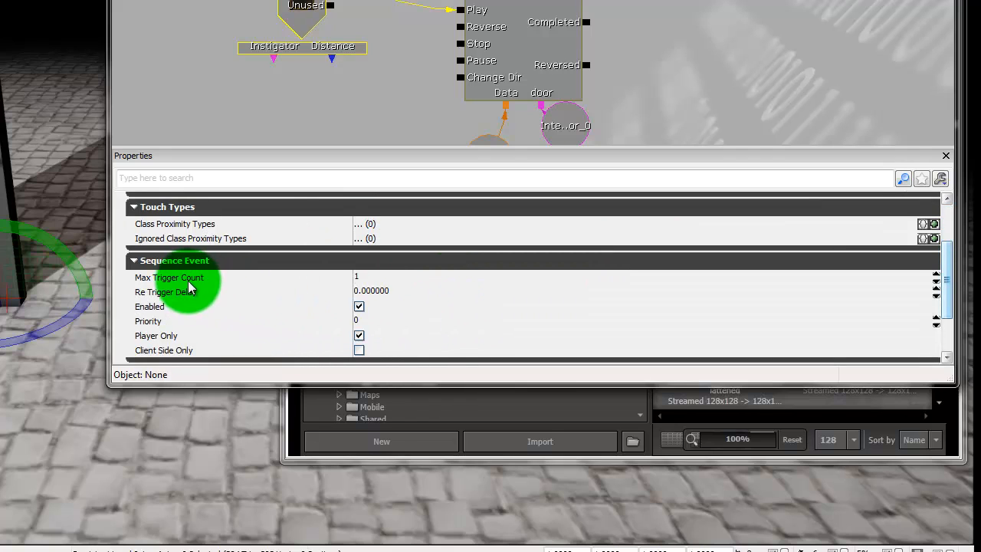
pyautogui.click(368, 277)
pyautogui.write('0')
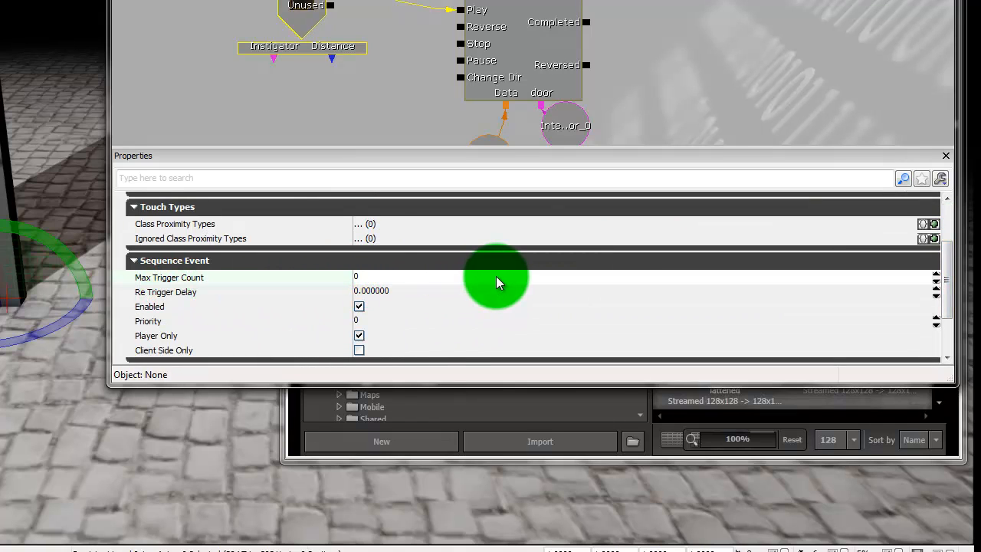
pyautogui.press('Return')
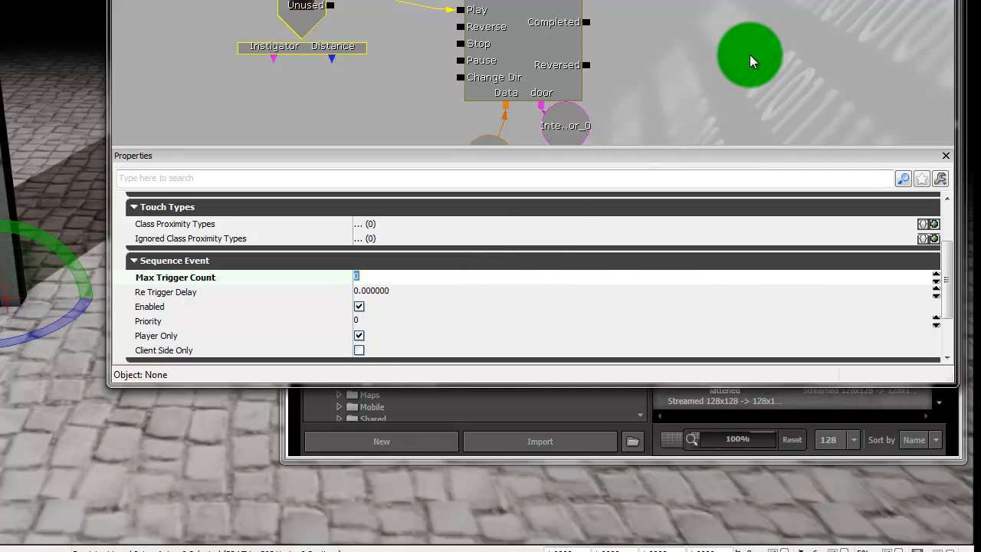
pyautogui.click(750, 54)
pyautogui.moveTo(728, 77); pyautogui.dragTo(623, 16)
pyautogui.scroll(-2, 701, 75)
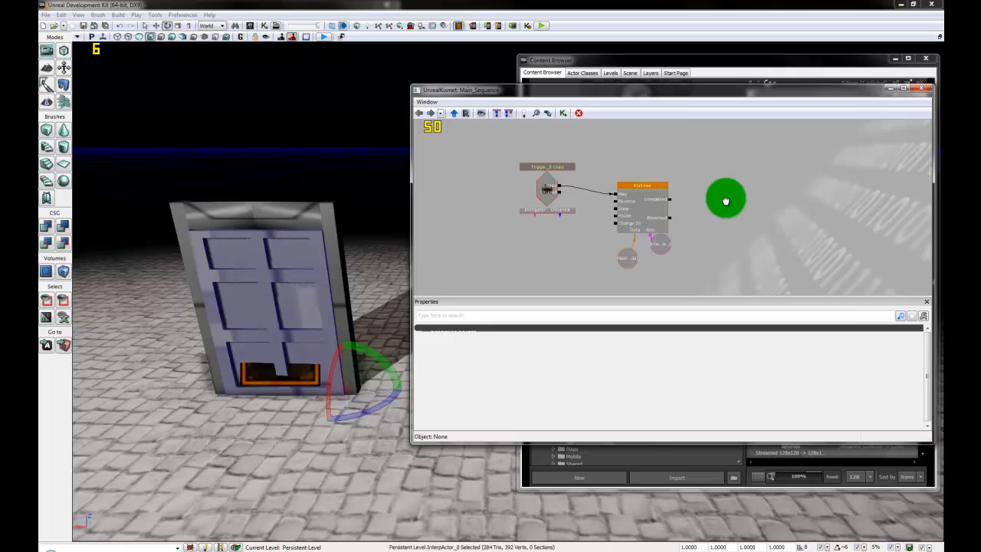
# Step: Inspect the Trigger_0 Used and Matinee nodes in the Kismet graph
pyautogui.rightClick(726, 200)
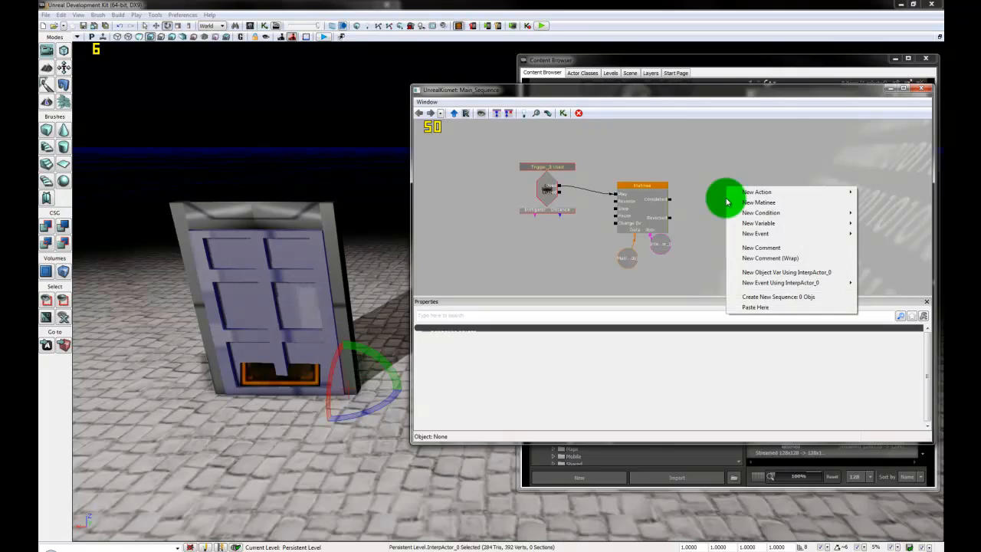
pyautogui.click(550, 185)
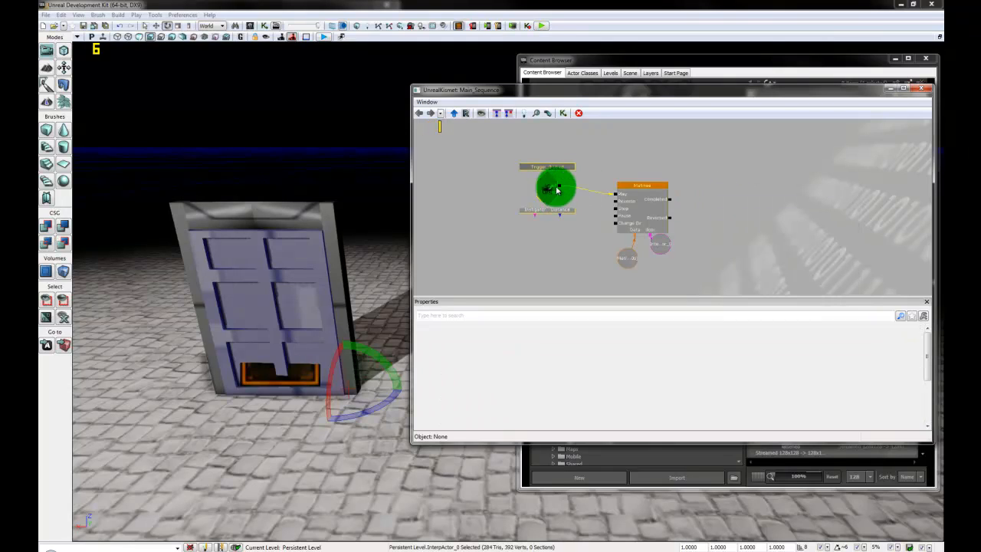
pyautogui.click(554, 203)
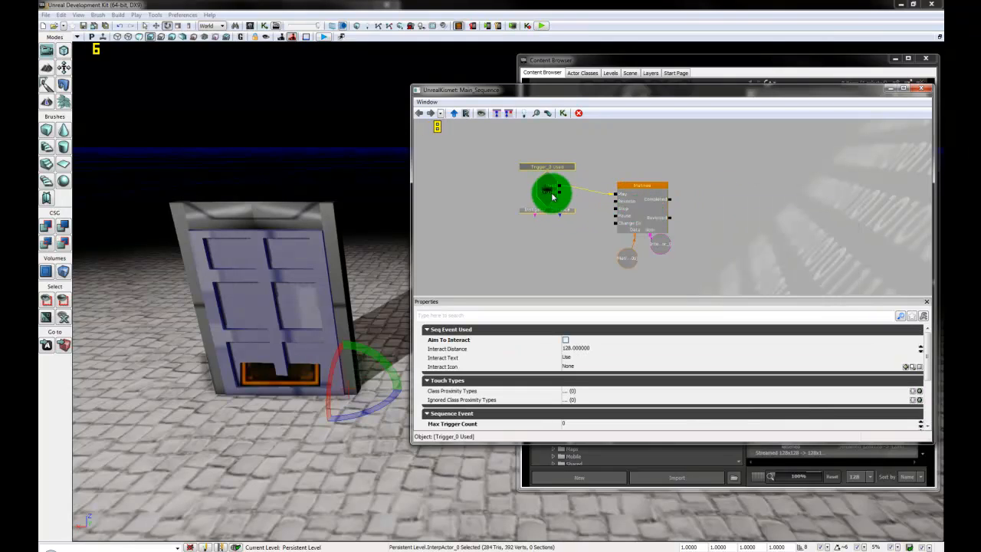
pyautogui.click(625, 205)
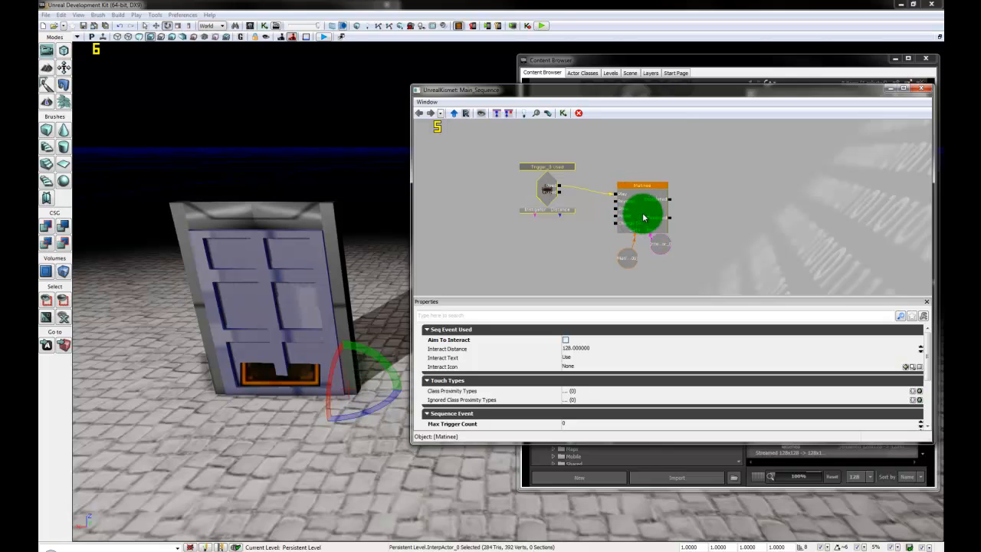
pyautogui.click(632, 216)
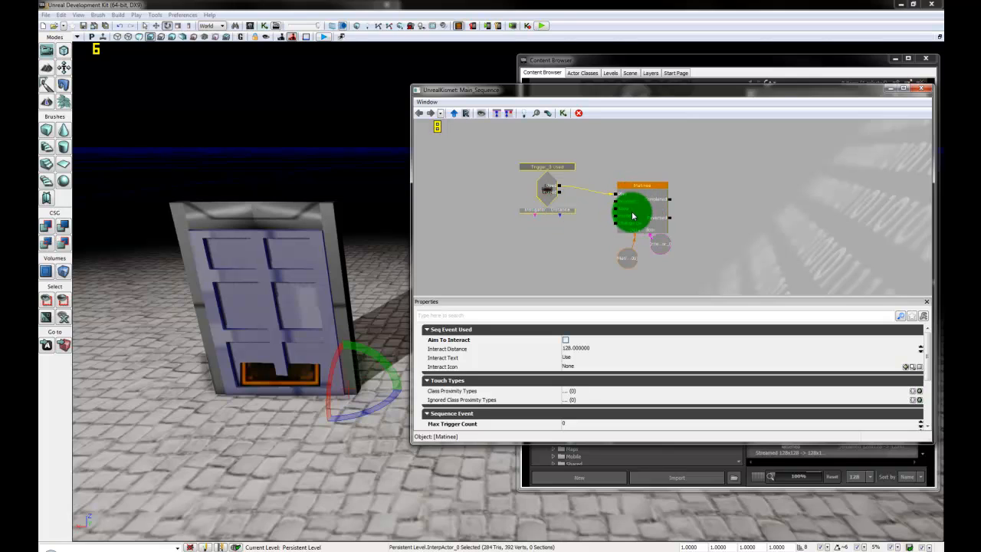
pyautogui.click(632, 216)
pyautogui.click(785, 237)
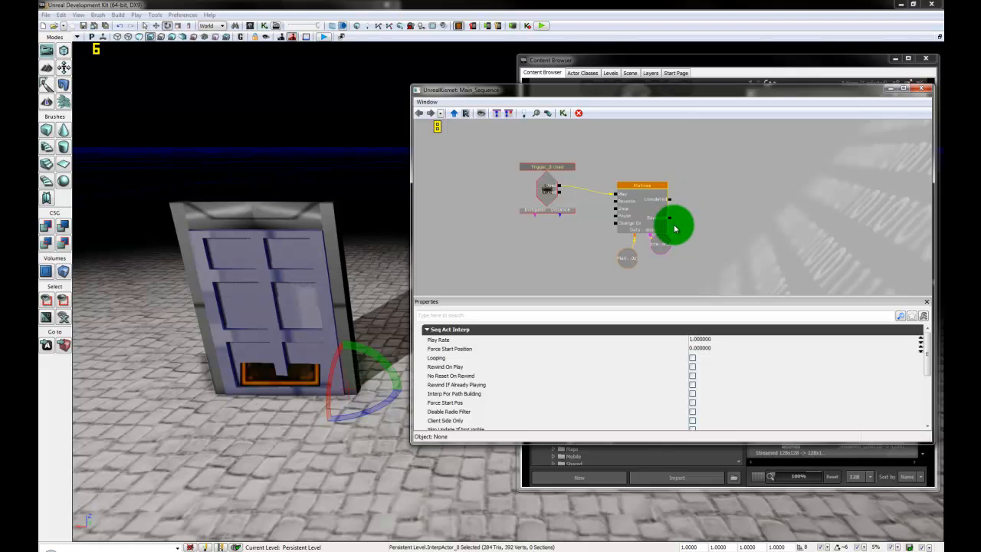
pyautogui.click(744, 217)
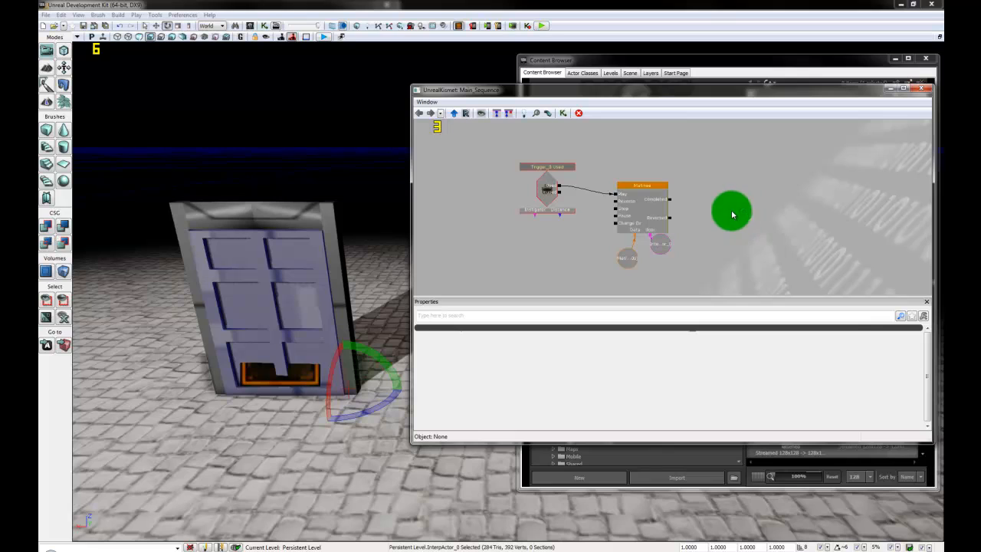
# Step: Add a Delay action and place it beside the Matinee node
pyautogui.rightClick(731, 214)
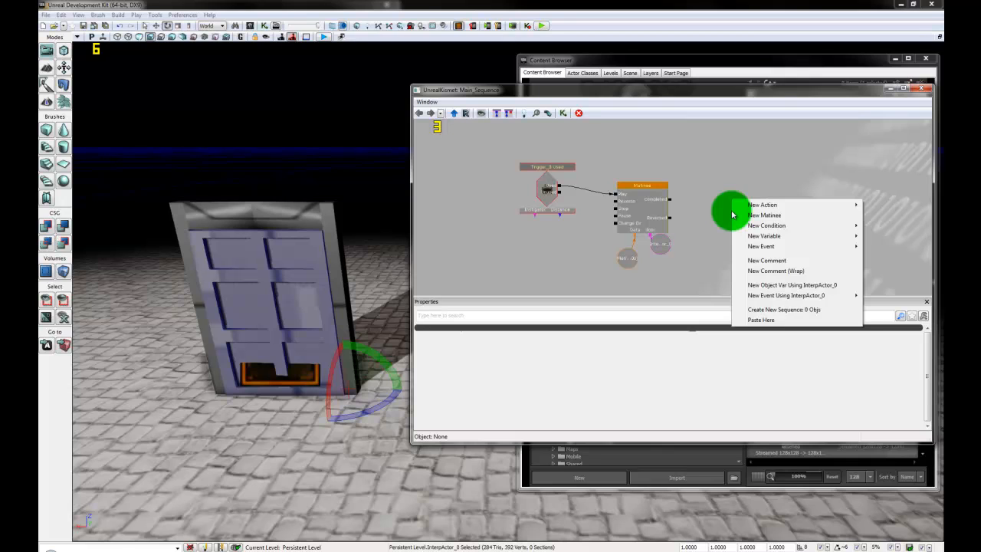
pyautogui.moveTo(762, 206)
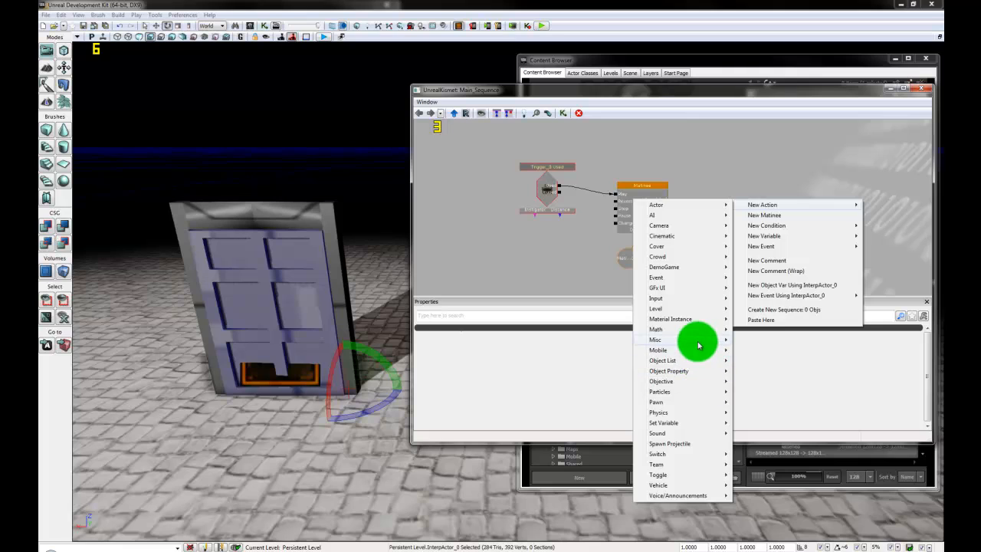
pyautogui.moveTo(695, 342)
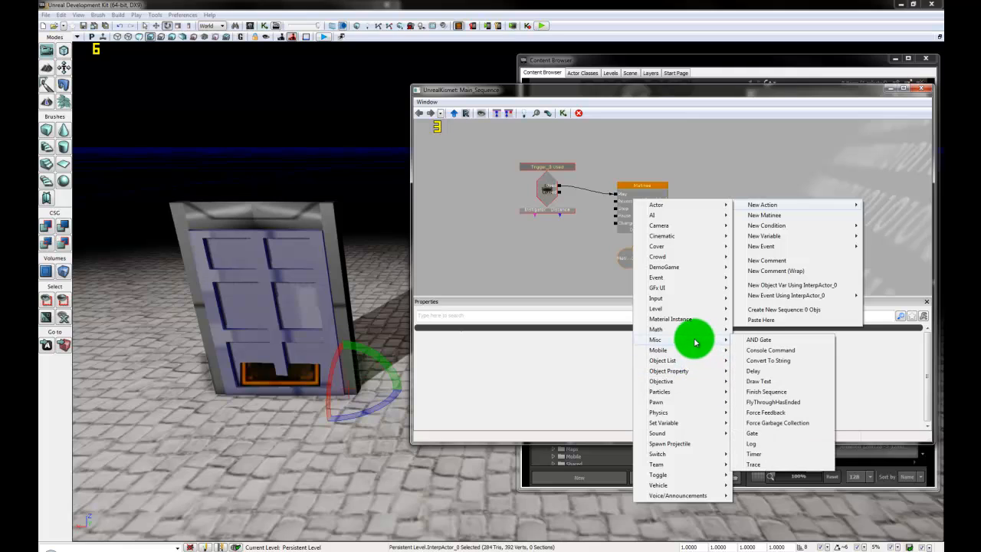
pyautogui.click(771, 373)
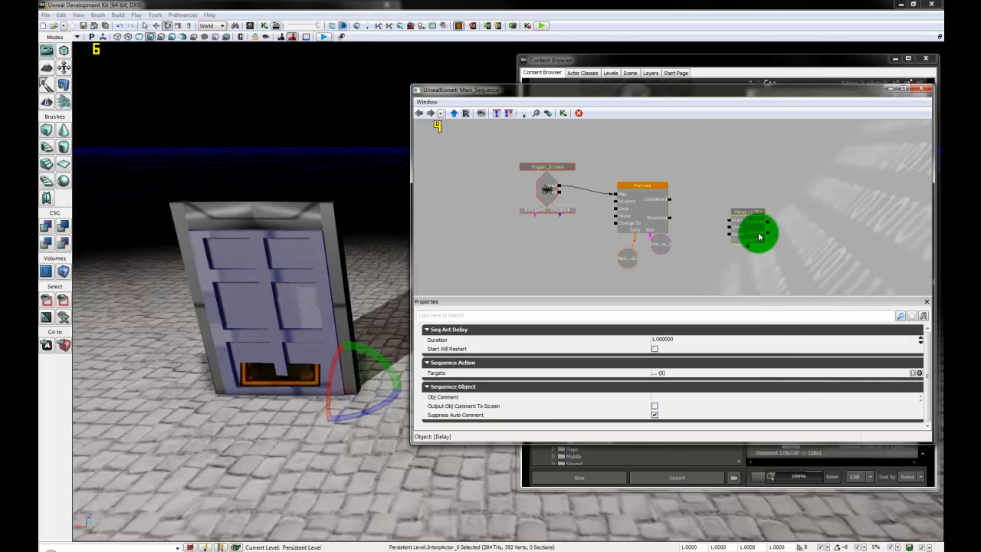
pyautogui.keyDown('ctrl'); pyautogui.moveTo(754, 228); pyautogui.dragTo(741, 200); pyautogui.keyUp('ctrl')
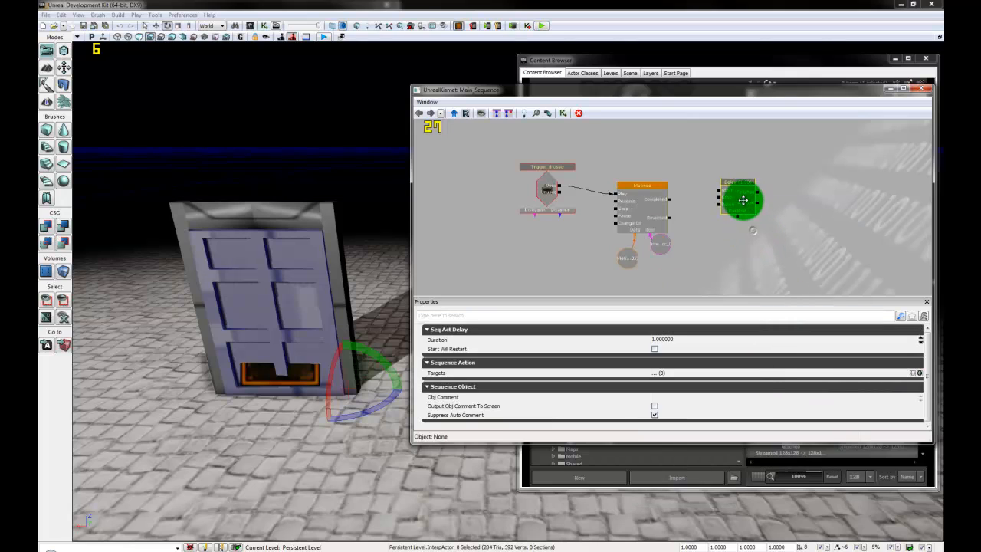
pyautogui.click(671, 202)
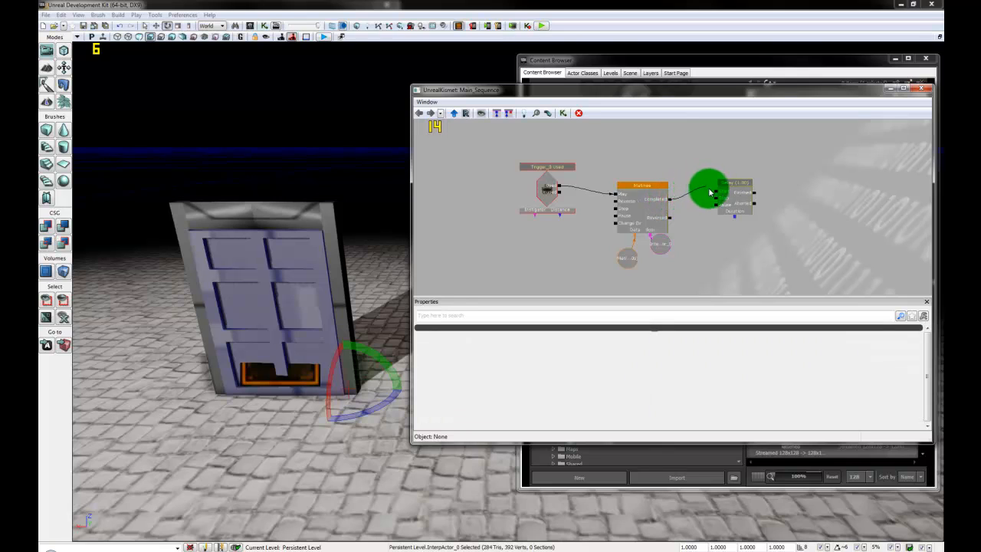
# Step: Give the Delay's Duration a float variable set to 2.000
pyautogui.rightClick(735, 221)
pyautogui.click(756, 212)
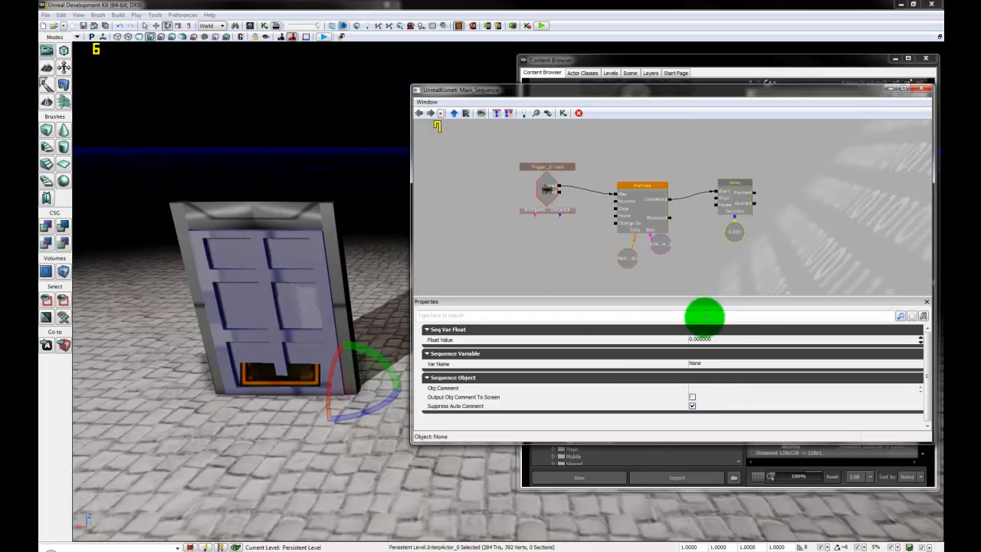
pyautogui.click(713, 340)
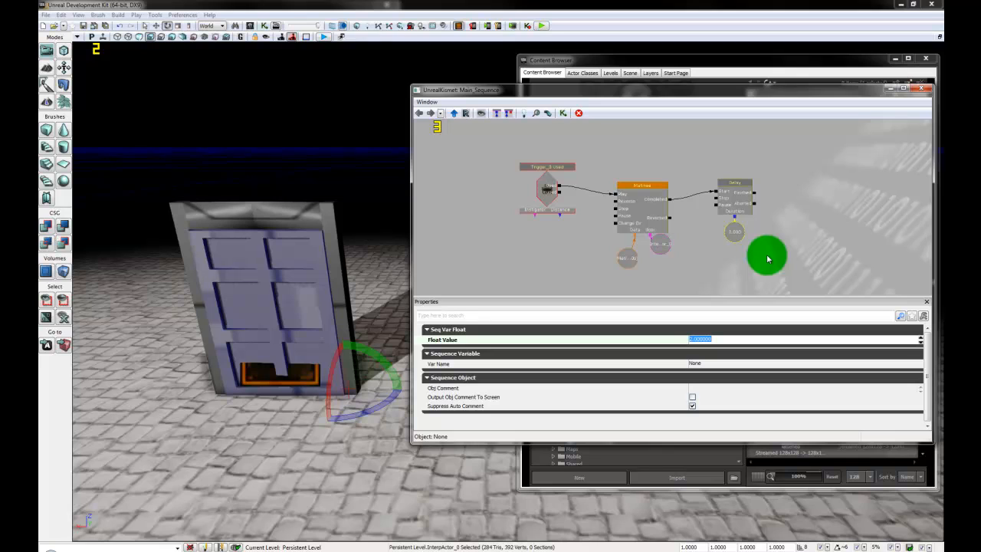
pyautogui.click(784, 219)
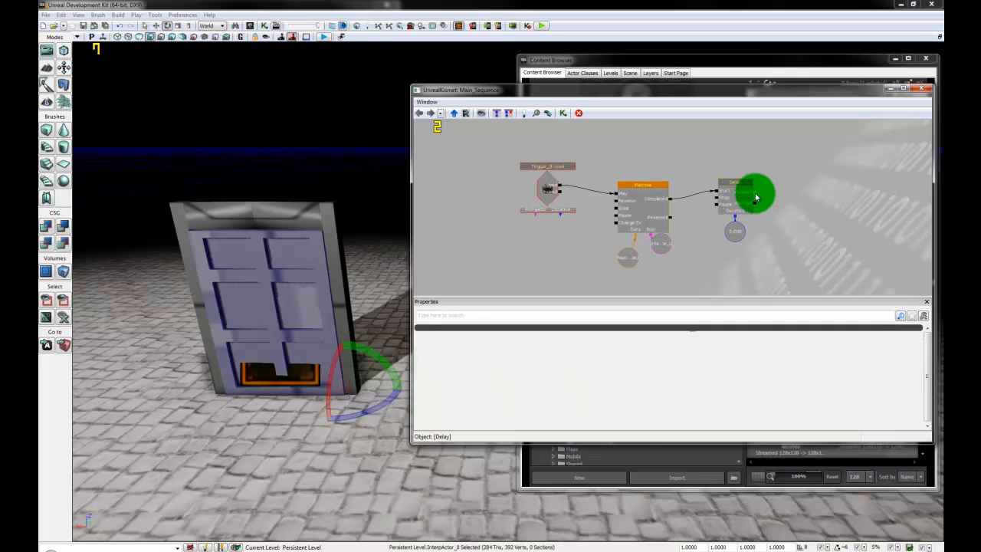
# Step: Link the Delay's Finished output to the Matinee's Reverse input, review the chain, and close Kismet
pyautogui.click(755, 198)
pyautogui.moveTo(755, 198); pyautogui.dragTo(614, 167)
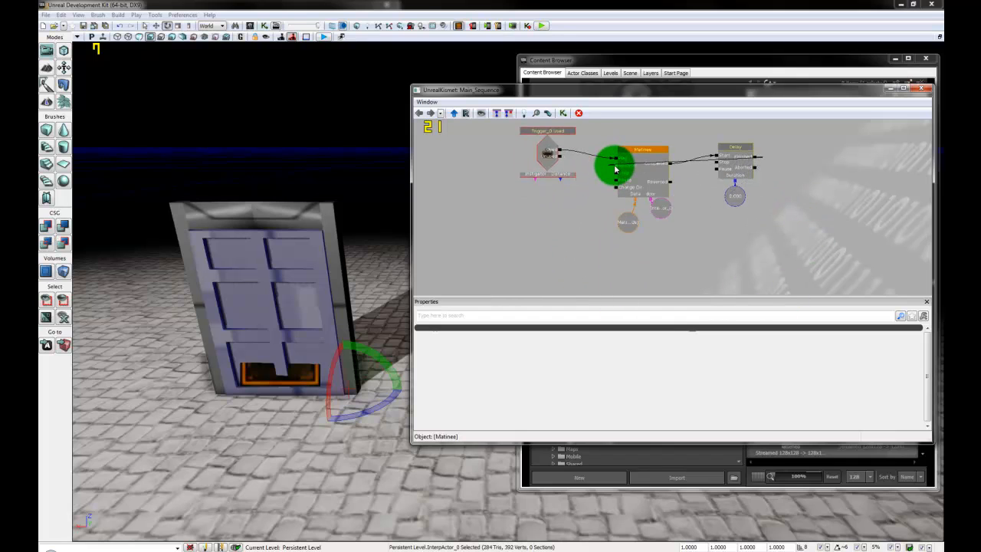
pyautogui.moveTo(708, 253); pyautogui.dragTo(709, 280)
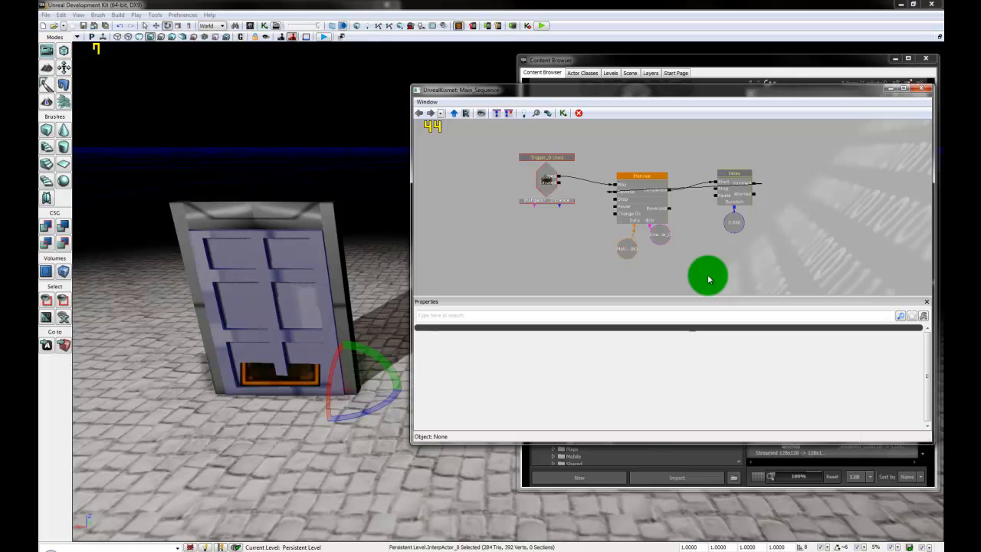
pyautogui.click(547, 181)
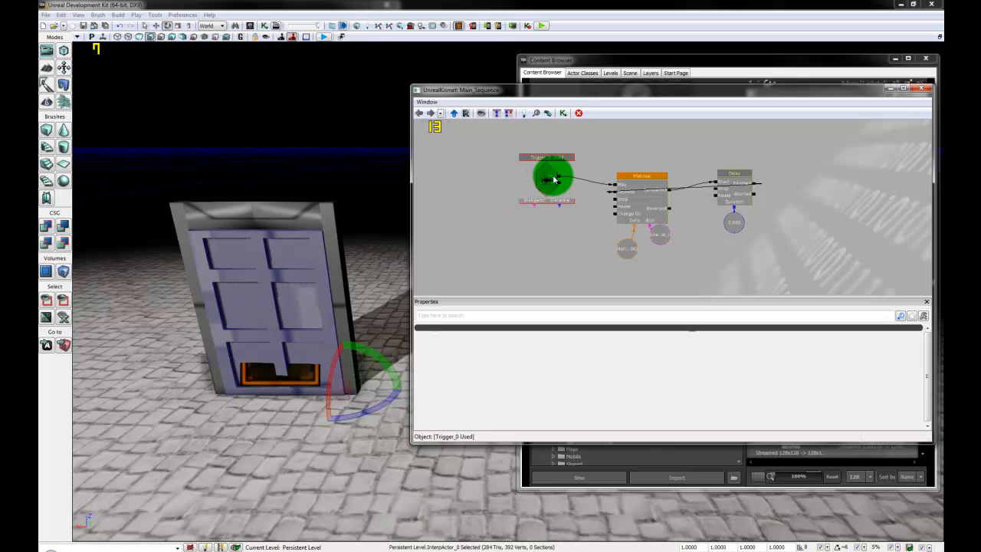
pyautogui.click(651, 192)
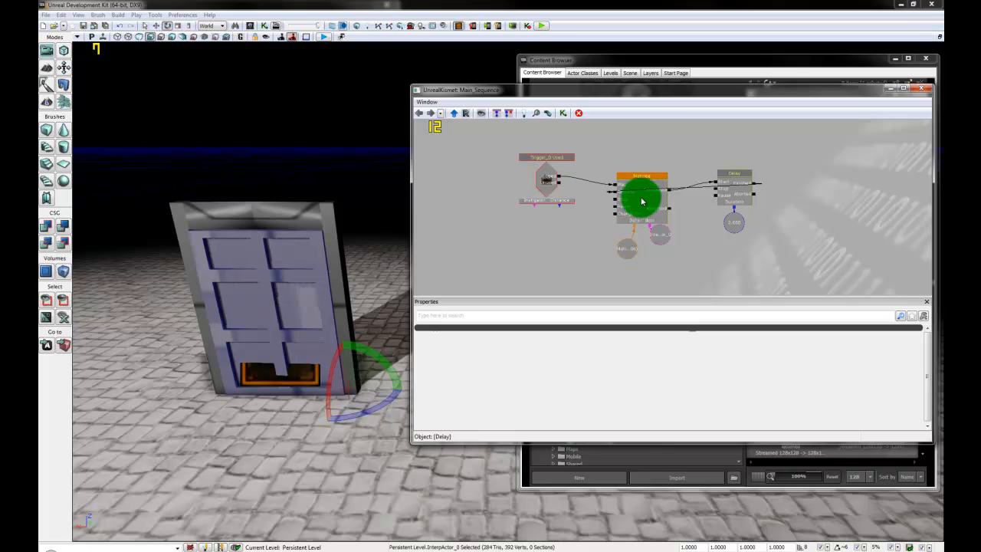
pyautogui.click(642, 201)
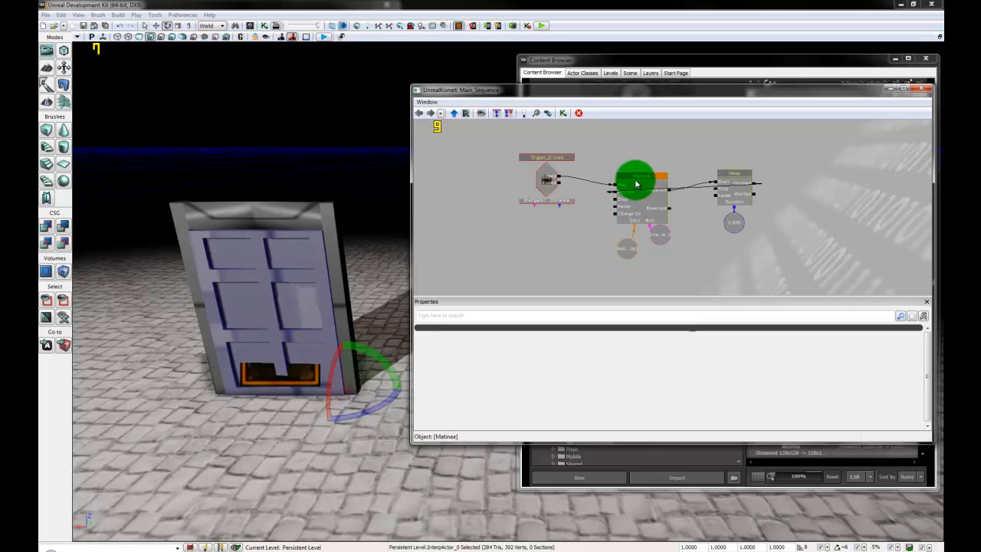
pyautogui.click(682, 190)
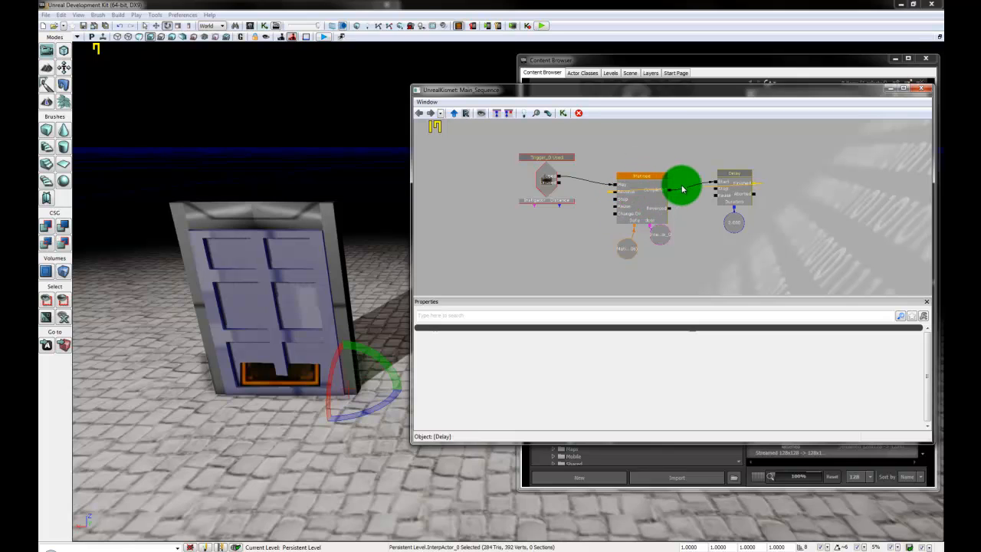
pyautogui.click(850, 194)
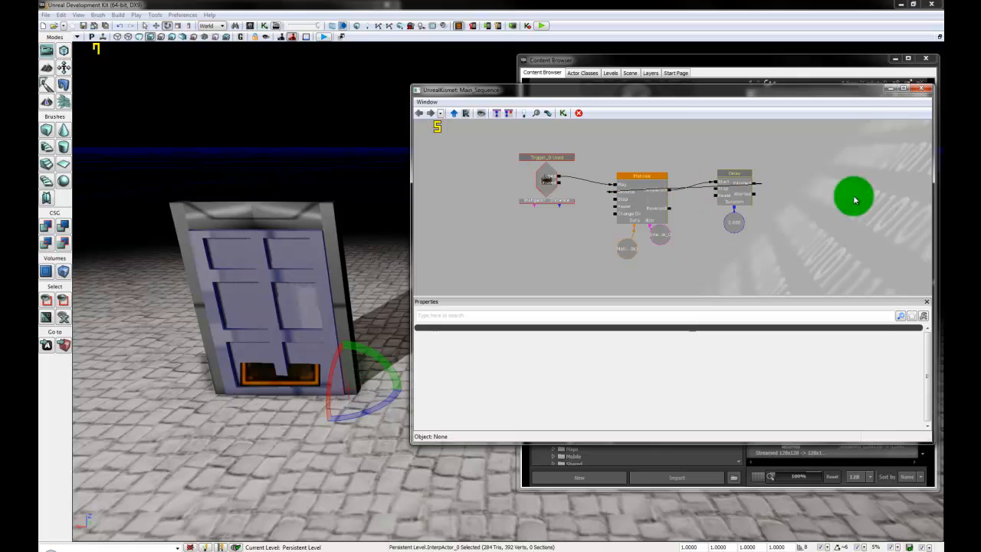
pyautogui.click(924, 91)
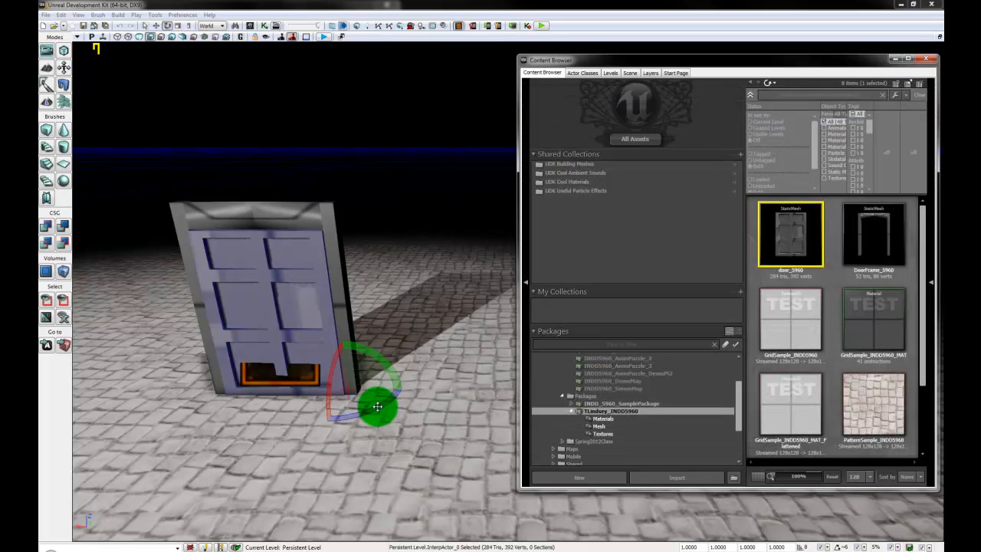
# Step: Play from Here in front of the door, walk up to it, then close the preview and Content Browser
pyautogui.moveTo(427, 484); pyautogui.dragTo(407, 537)
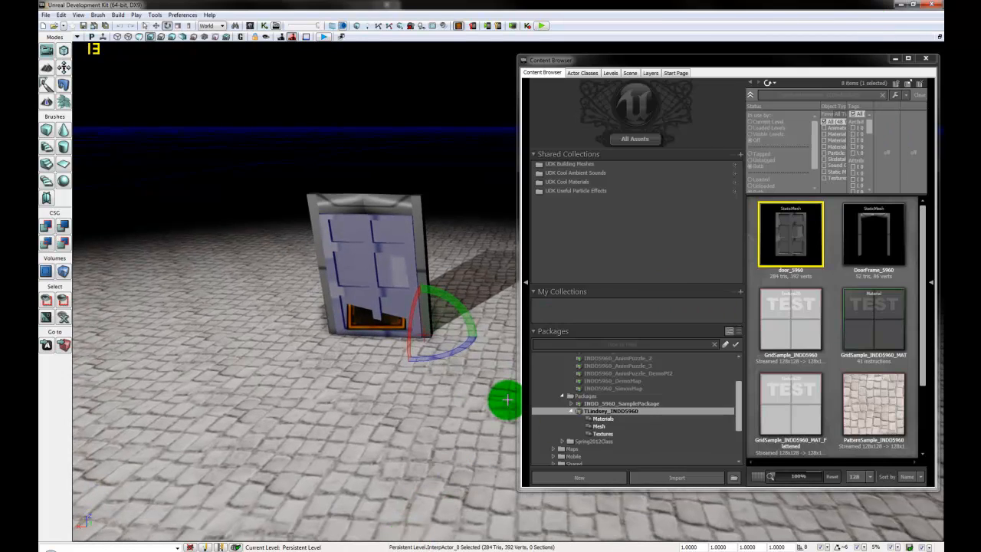
pyautogui.rightClick(397, 395)
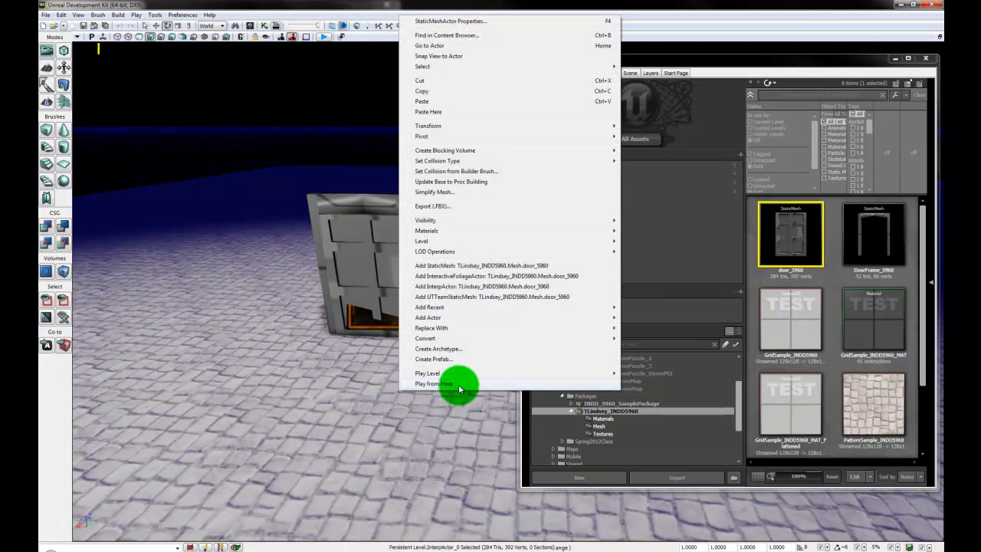
pyautogui.click(444, 383)
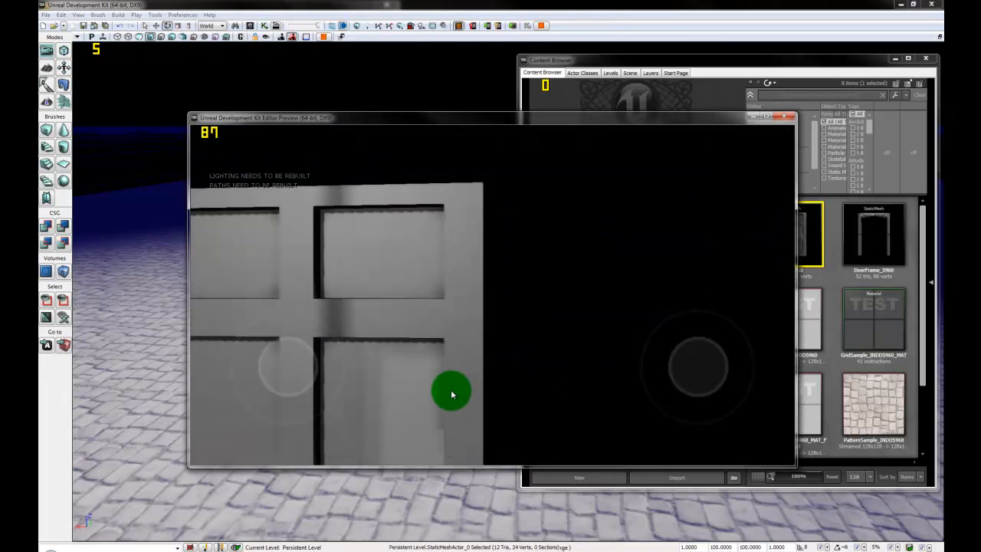
pyautogui.moveTo(451, 393); pyautogui.dragTo(519, 372)
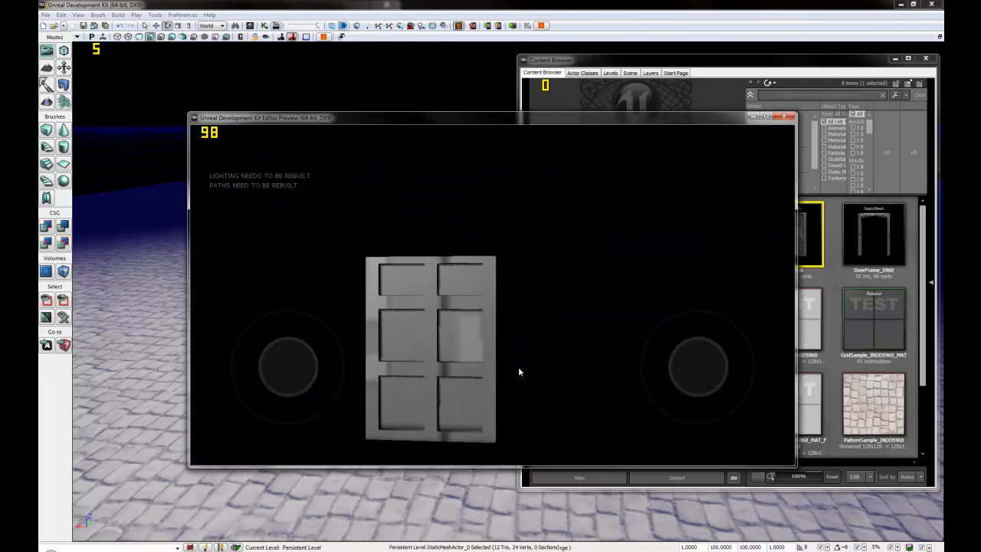
pyautogui.moveTo(549, 445); pyautogui.dragTo(508, 434)
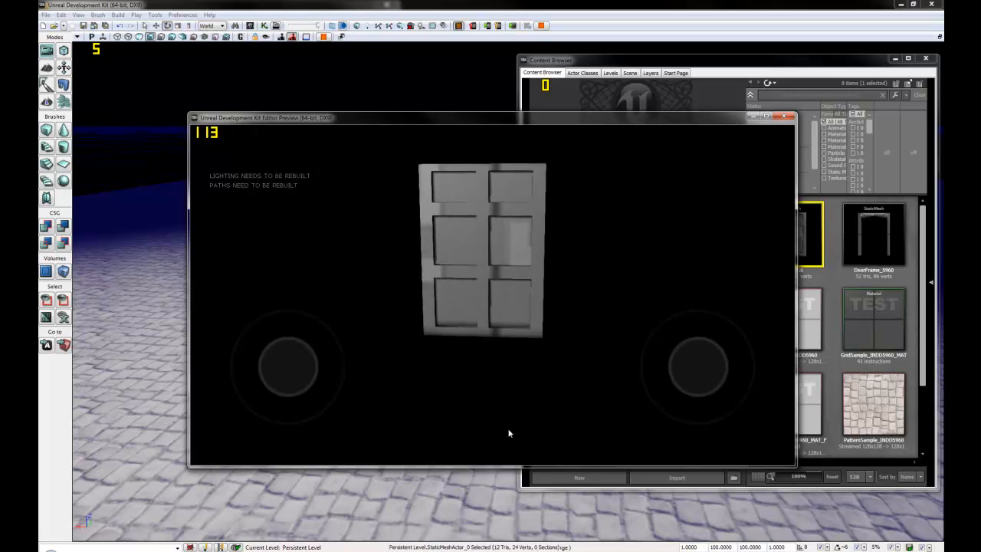
pyautogui.moveTo(496, 274); pyautogui.dragTo(787, 121)
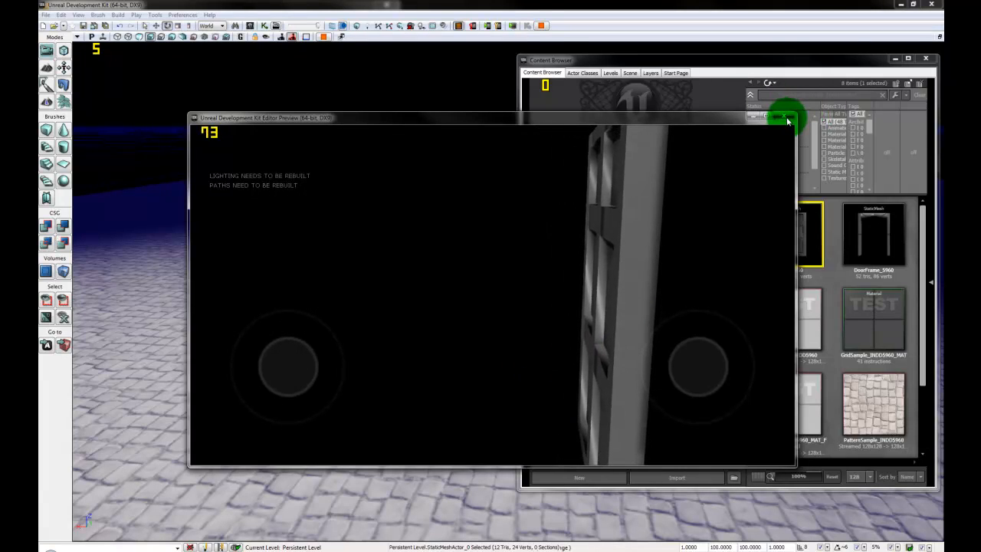
pyautogui.click(786, 119)
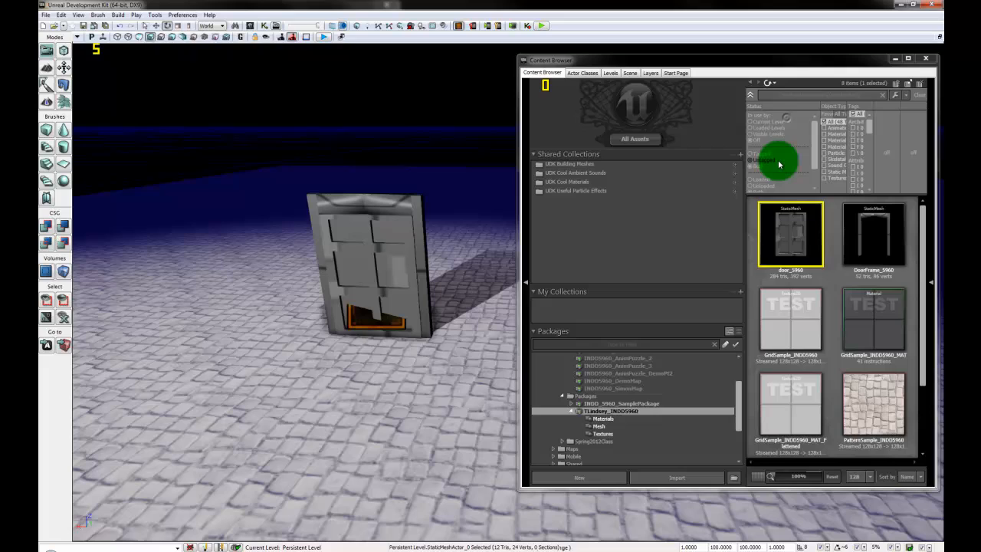
pyautogui.click(926, 60)
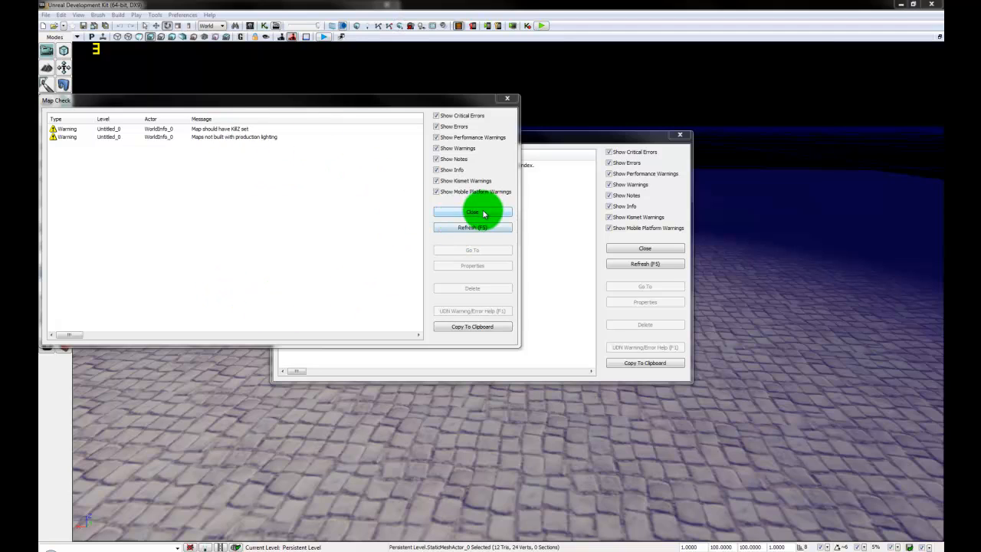
# Step: Dismiss the Map Check and Lighting Results reports, then walk into the door in Play in Editor
pyautogui.click(477, 212)
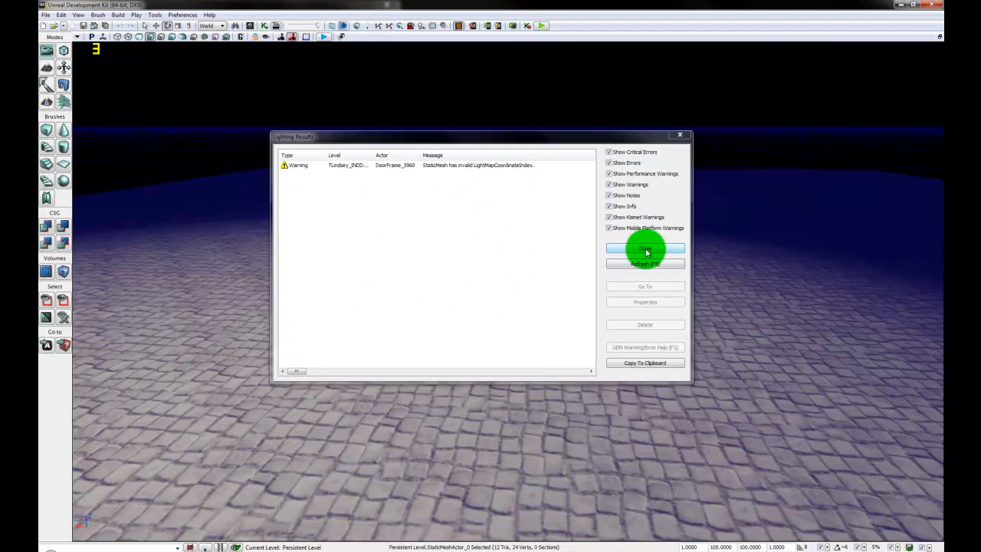
pyautogui.click(645, 249)
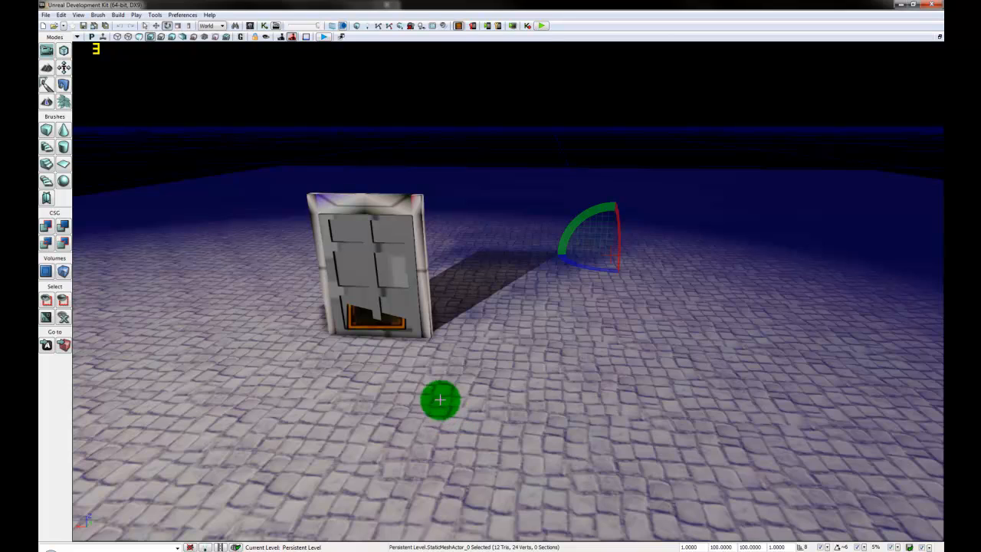
pyautogui.click(543, 29)
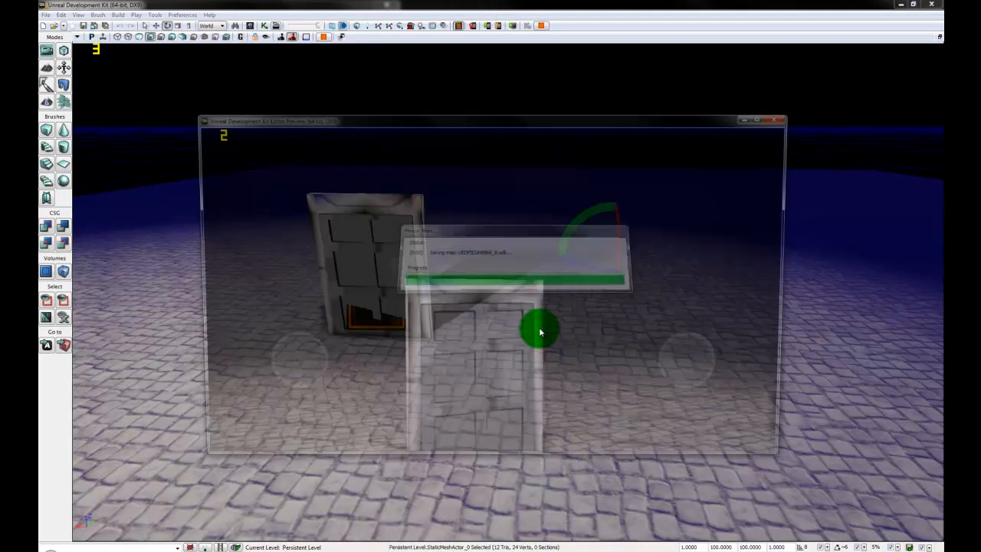
pyautogui.press('w')
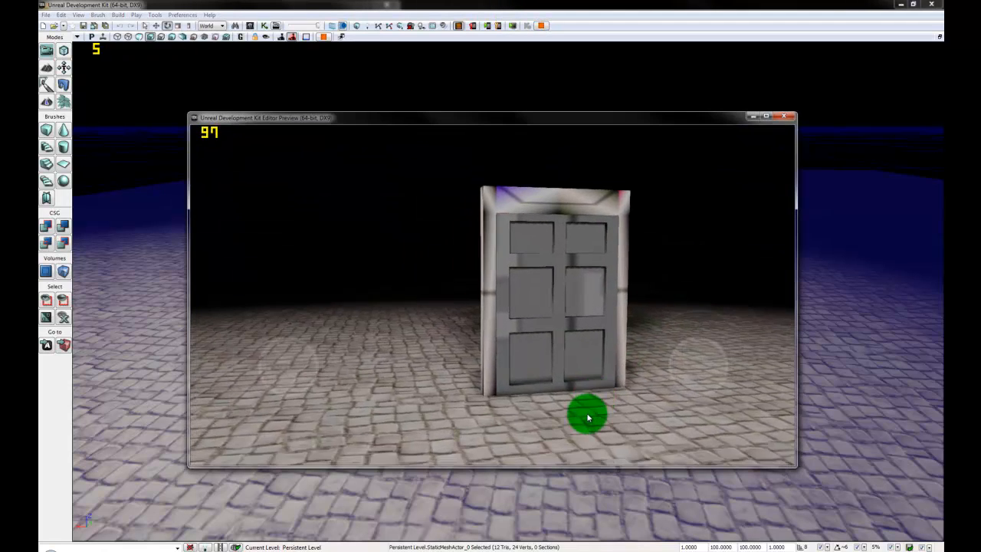
pyautogui.press('w')
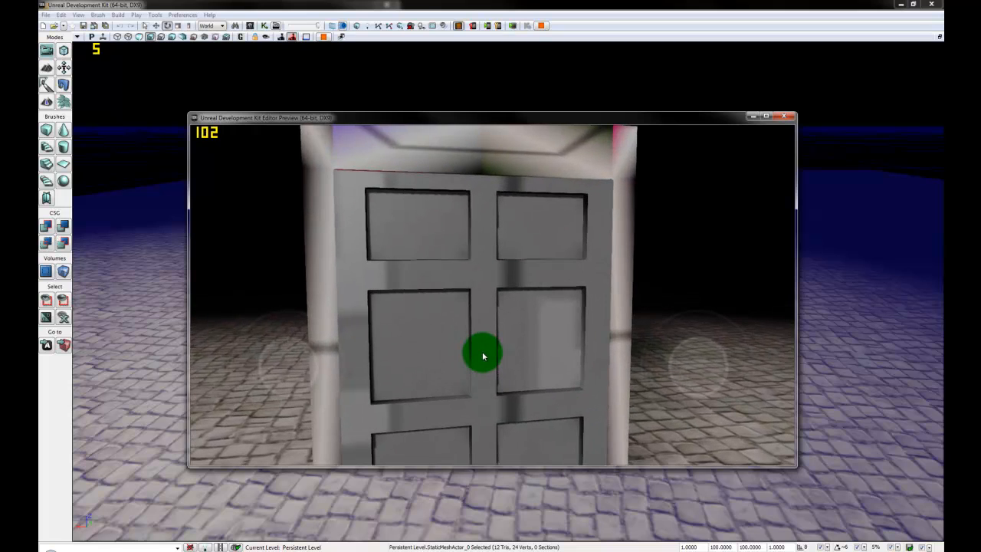
pyautogui.press('w')
pyautogui.press('w')
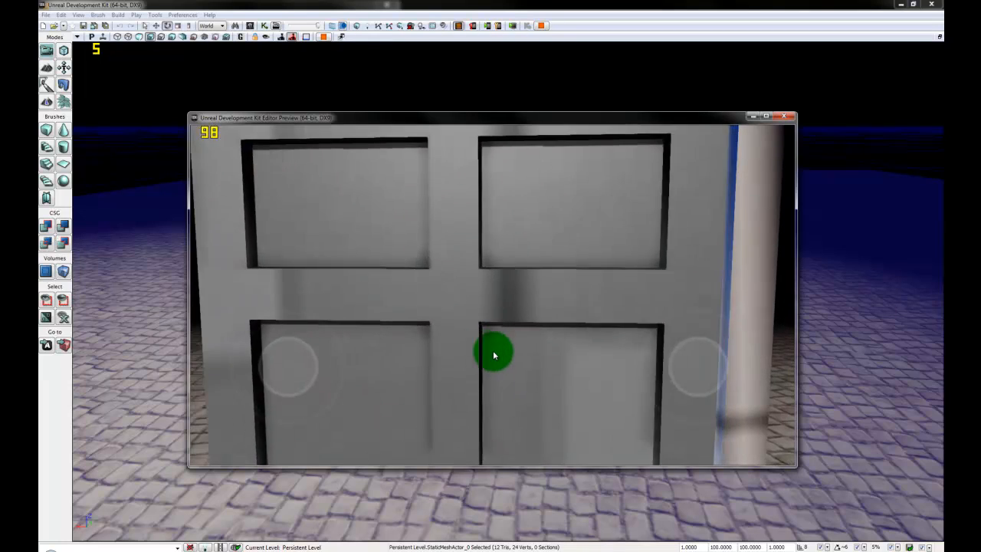
pyautogui.press('a')
pyautogui.press('s')
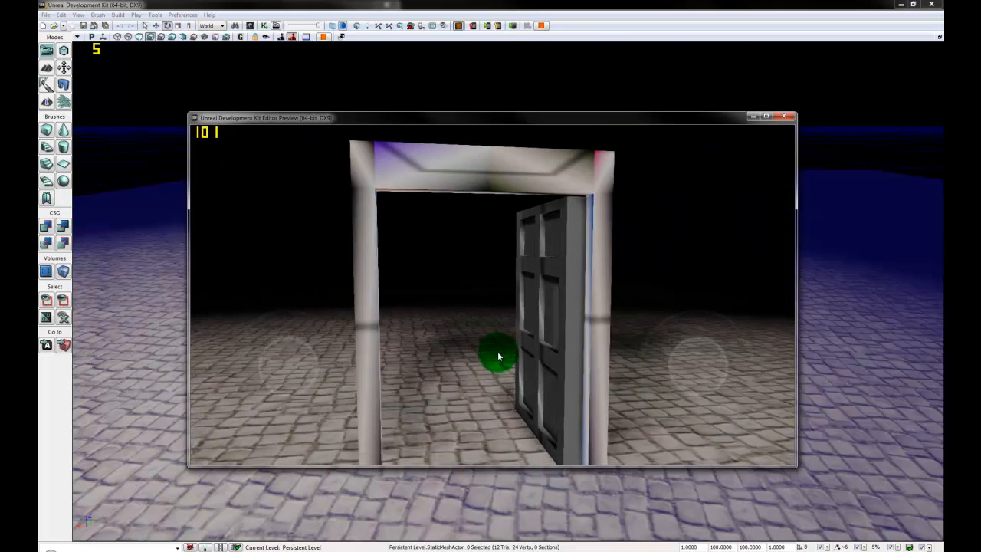
pyautogui.press('w')
pyautogui.moveTo(494, 362)
pyautogui.mouseDown()
pyautogui.moveTo(769, 385)
pyautogui.moveTo(917, 366)
pyautogui.moveTo(495, 351)
pyautogui.moveTo(528, 357)
pyautogui.moveTo(99, 357)
pyautogui.moveTo(510, 345)
pyautogui.moveTo(447, 358)
pyautogui.moveTo(508, 368)
pyautogui.moveTo(542, 391)
pyautogui.mouseUp()
# Step: Close the game preview and orbit the viewport back around the door
pyautogui.click(696, 291)
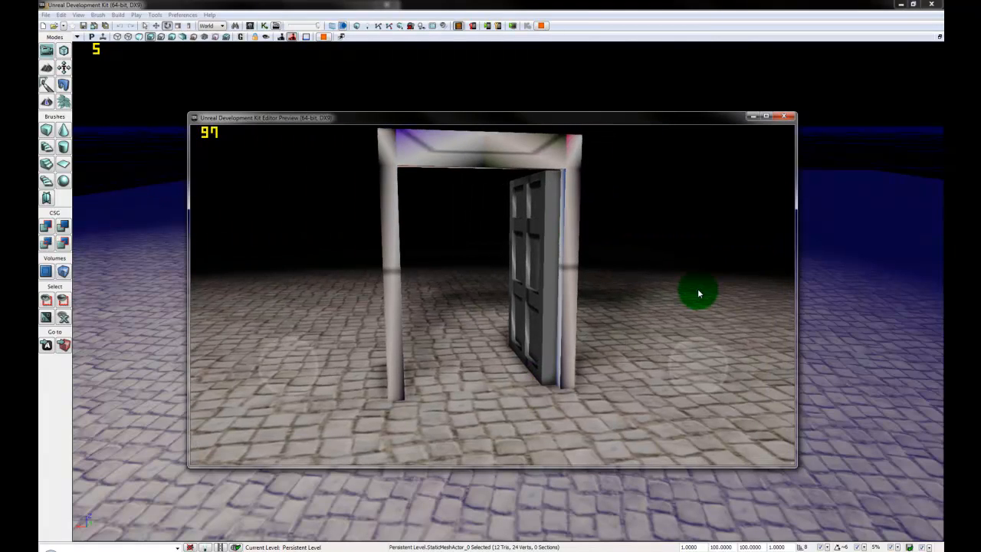
pyautogui.click(786, 116)
pyautogui.click(466, 424)
pyautogui.moveTo(530, 385)
pyautogui.mouseDown()
pyautogui.moveTo(564, 381)
pyautogui.moveTo(300, 484)
pyautogui.mouseUp()
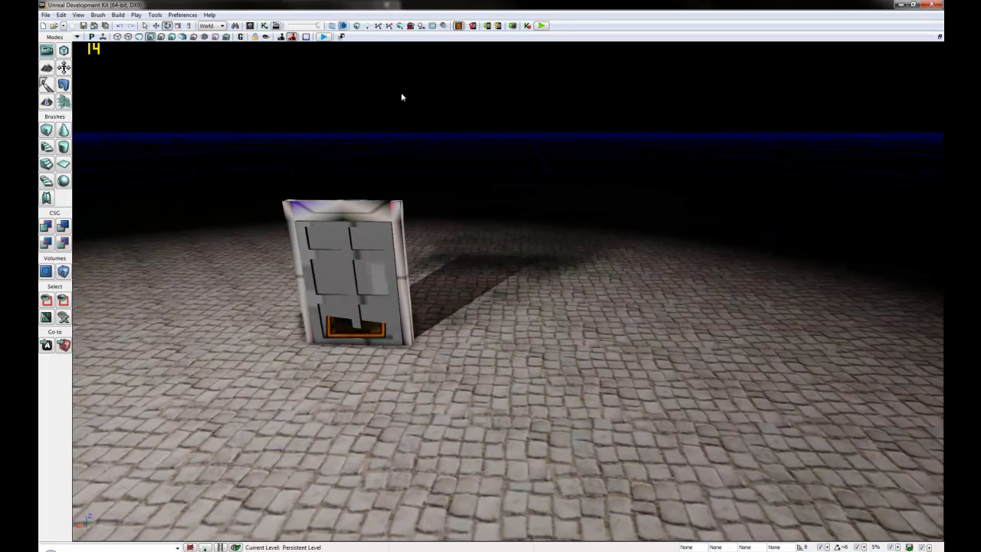
# Step: Re-save the edited asset package from the Content Browser's Packages list
pyautogui.click(251, 27)
pyautogui.click(571, 268)
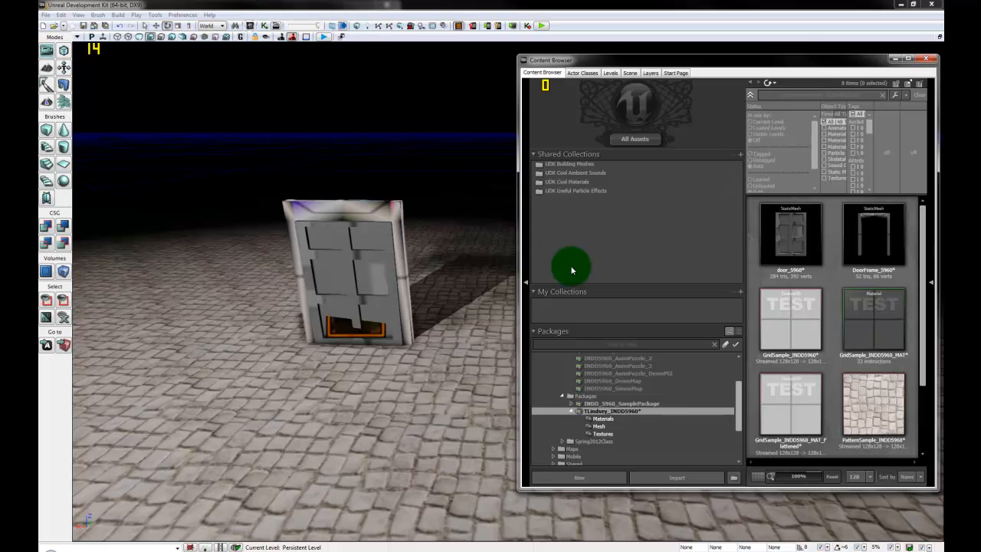
pyautogui.moveTo(370, 401)
pyautogui.mouseDown()
pyautogui.moveTo(407, 410)
pyautogui.moveTo(371, 357)
pyautogui.moveTo(339, 372)
pyautogui.moveTo(336, 331)
pyautogui.moveTo(343, 346)
pyautogui.moveTo(510, 416)
pyautogui.mouseUp()
pyautogui.click(653, 407)
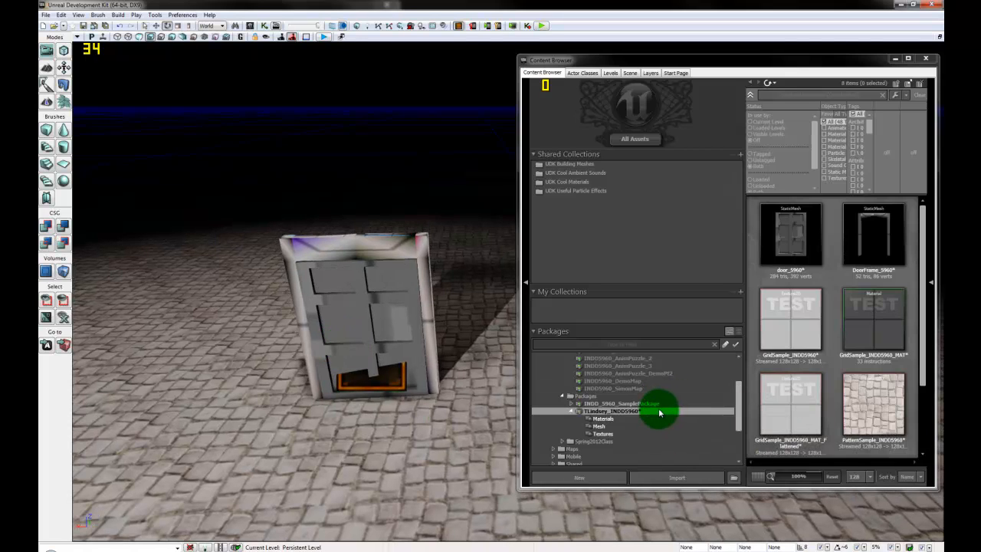
pyautogui.rightClick(659, 415)
pyautogui.click(690, 419)
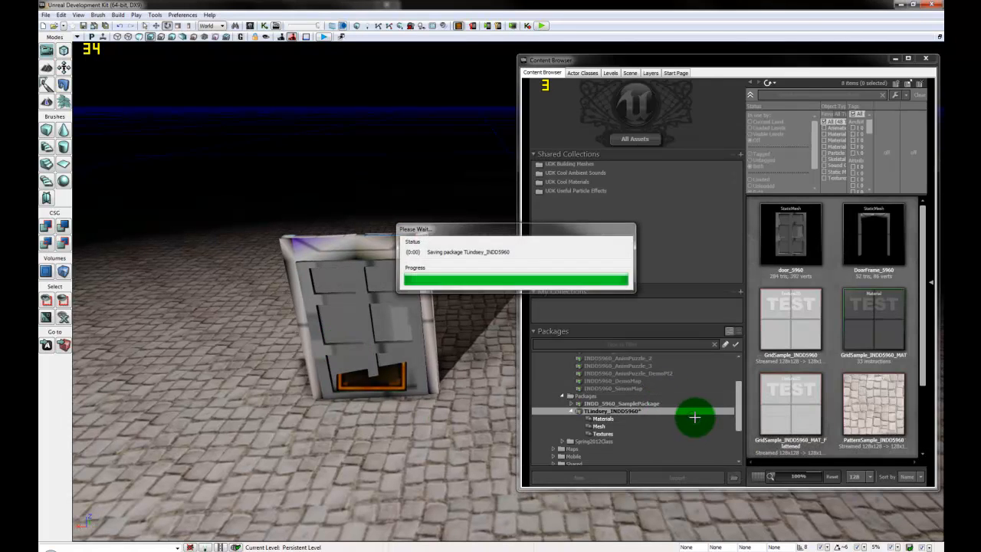
pyautogui.moveTo(696, 423)
pyautogui.mouseDown()
pyautogui.moveTo(394, 433)
pyautogui.moveTo(449, 406)
pyautogui.moveTo(482, 424)
pyautogui.moveTo(433, 432)
pyautogui.moveTo(455, 440)
pyautogui.moveTo(447, 436)
pyautogui.moveTo(491, 397)
pyautogui.moveTo(492, 438)
pyautogui.moveTo(486, 409)
pyautogui.moveTo(364, 291)
pyautogui.mouseUp()
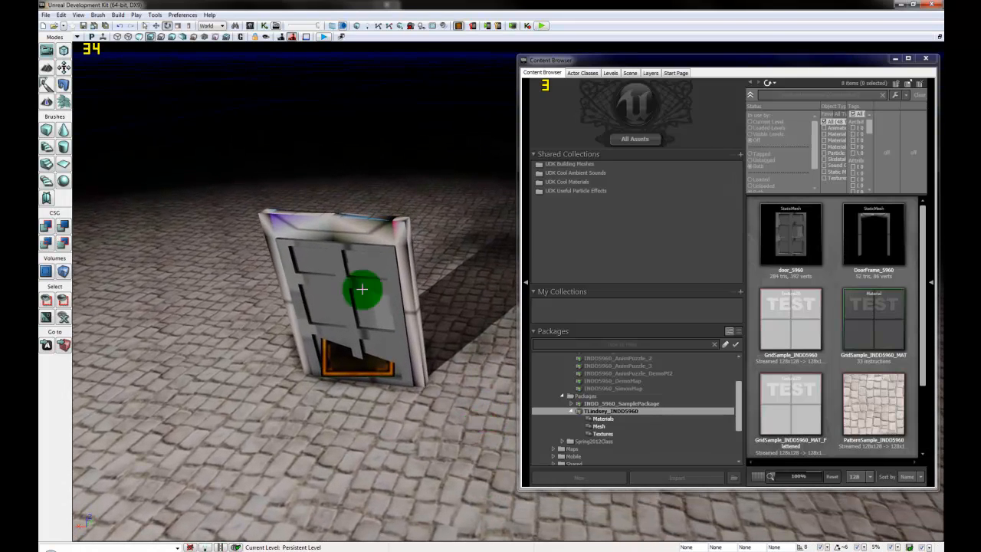
# Step: Add a point light actor to the level from the floor's Add Actor menu
pyautogui.rightClick(368, 419)
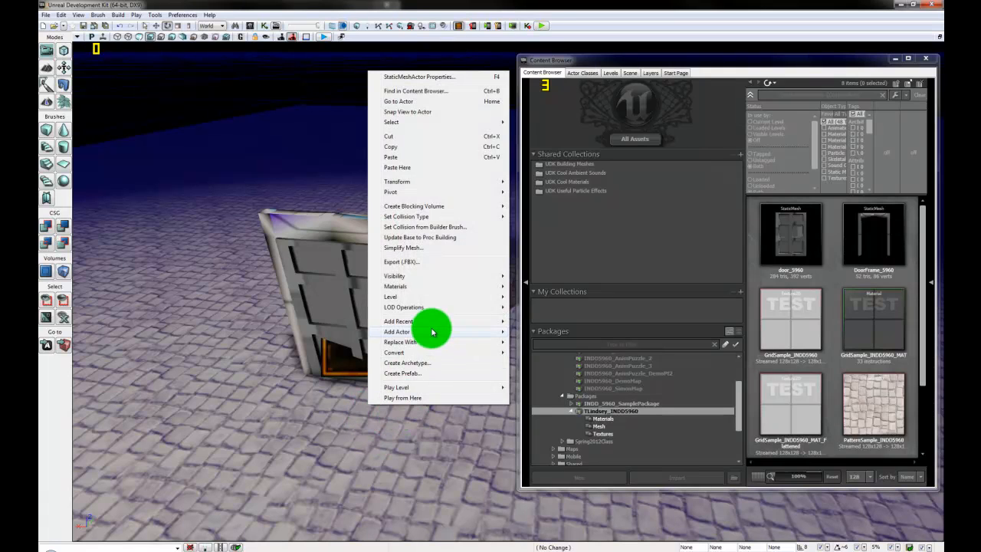
pyautogui.moveTo(432, 332)
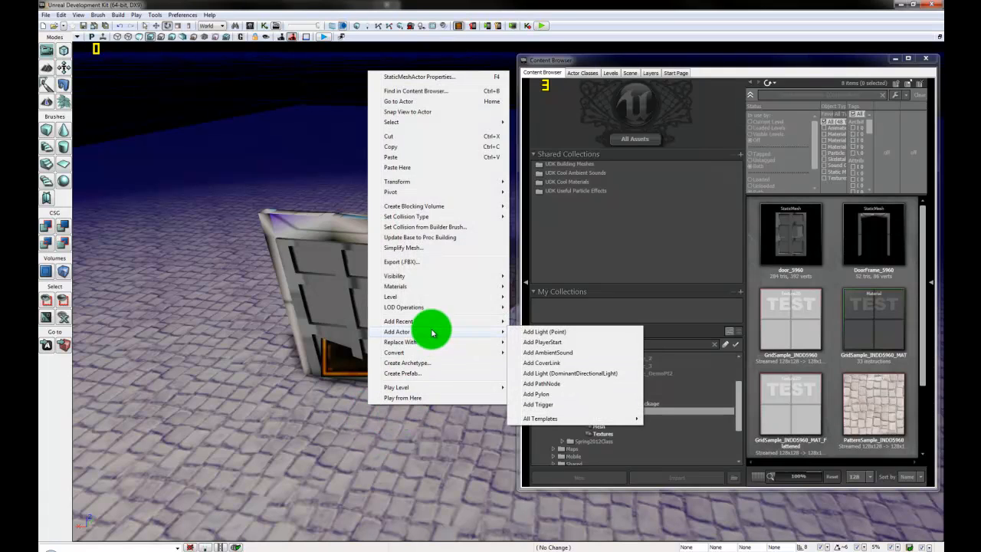
pyautogui.click(556, 332)
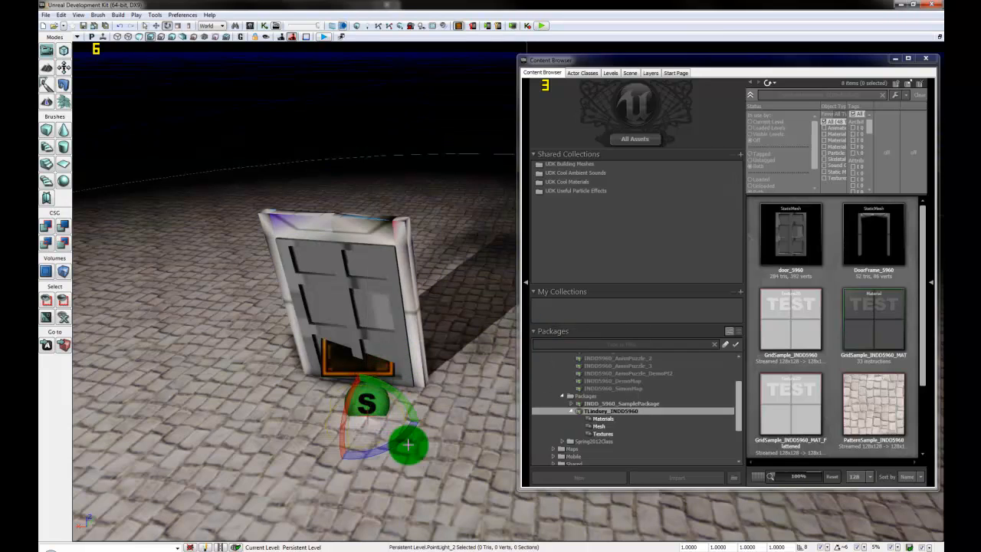
pyautogui.moveTo(437, 469); pyautogui.dragTo(350, 158)
pyautogui.moveTo(274, 383); pyautogui.dragTo(272, 291)
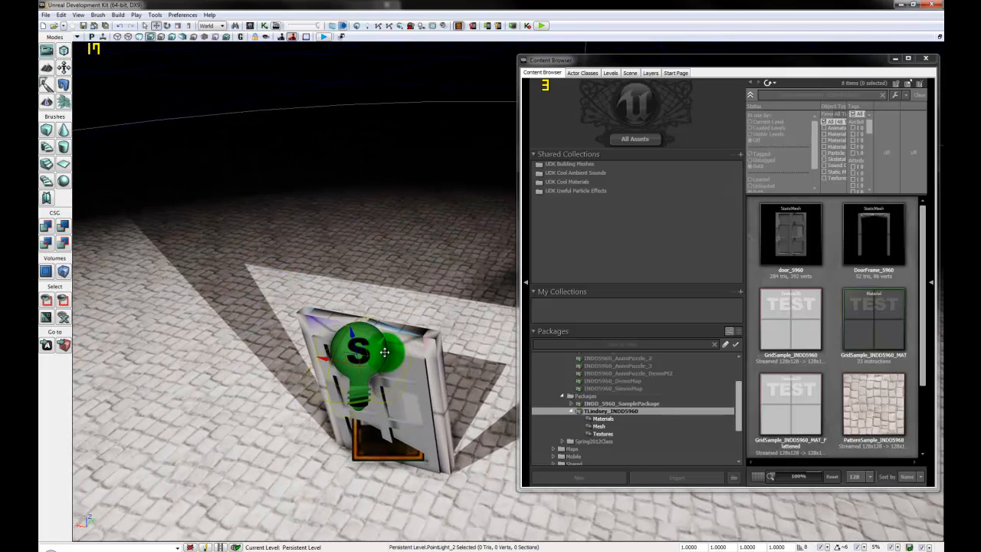
# Step: Move the new point light up against the door and bring up its properties with F4
pyautogui.moveTo(325, 359); pyautogui.dragTo(312, 358)
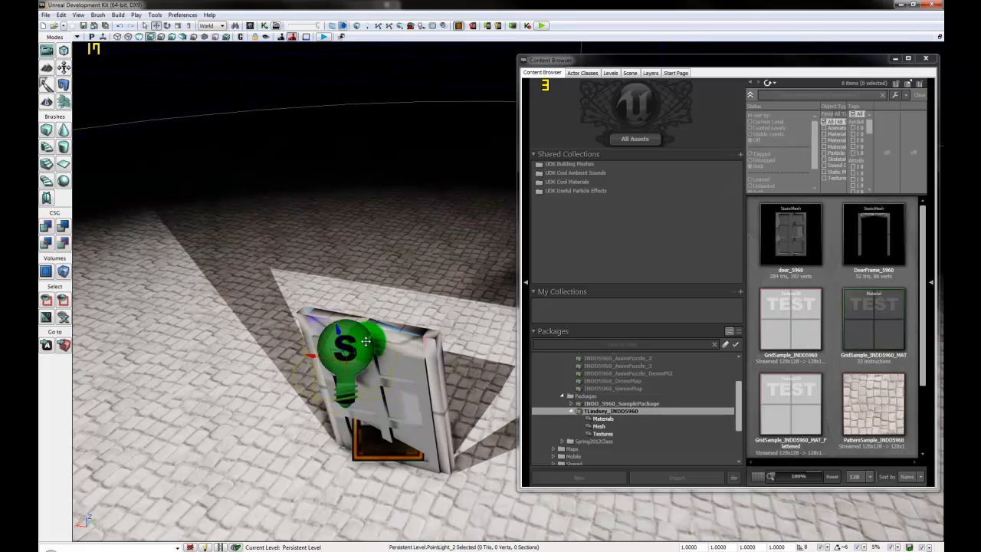
pyautogui.moveTo(408, 402)
pyautogui.mouseDown()
pyautogui.moveTo(373, 427)
pyautogui.moveTo(222, 435)
pyautogui.moveTo(291, 442)
pyautogui.moveTo(324, 467)
pyautogui.moveTo(314, 452)
pyautogui.moveTo(351, 433)
pyautogui.mouseUp()
pyautogui.moveTo(295, 290); pyautogui.dragTo(305, 287)
pyautogui.moveTo(252, 263); pyautogui.dragTo(258, 285)
pyautogui.moveTo(363, 444); pyautogui.dragTo(328, 476, button='right')
pyautogui.press('F4')
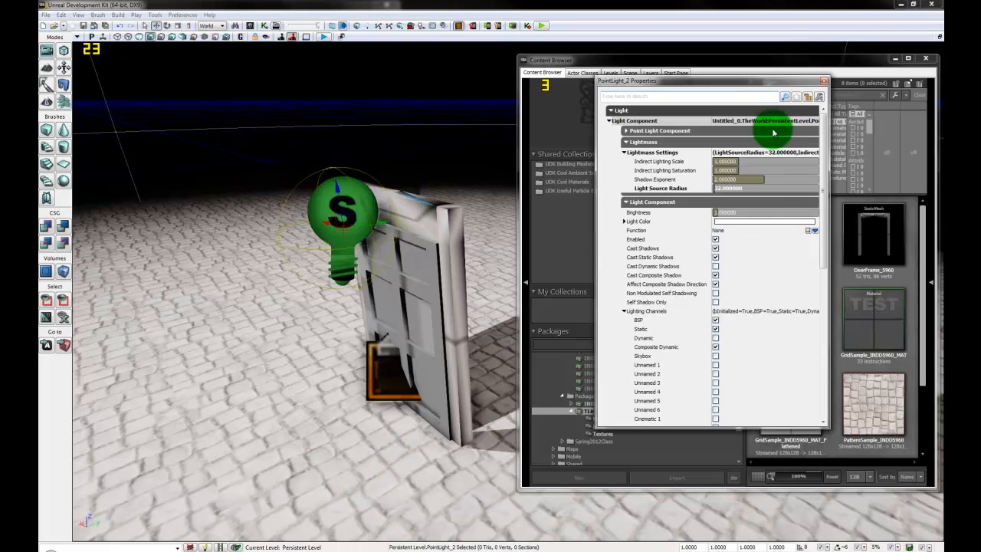
# Step: Make the door light red with dynamic shadows and the Dynamic channel, radius about 174
pyautogui.click(777, 222)
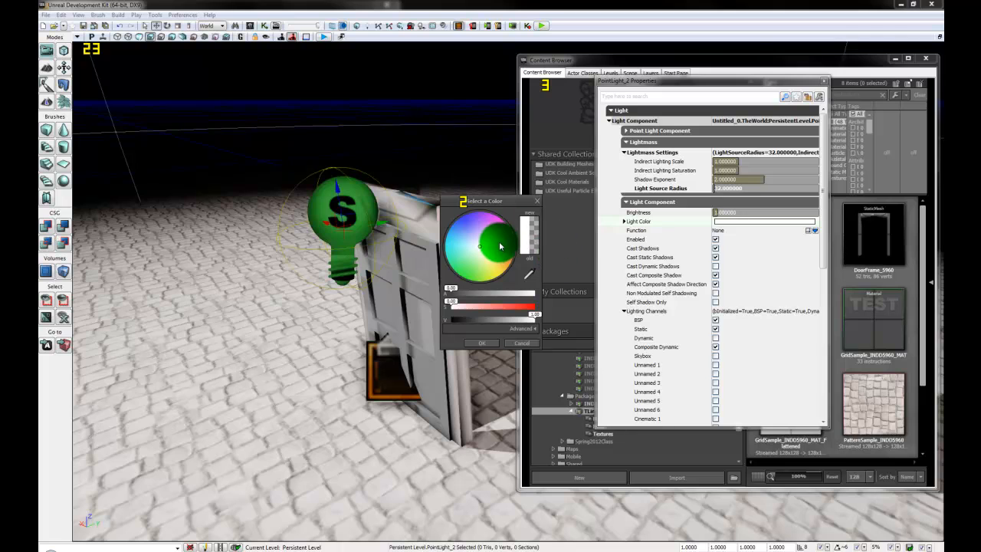
pyautogui.moveTo(499, 246); pyautogui.dragTo(515, 255)
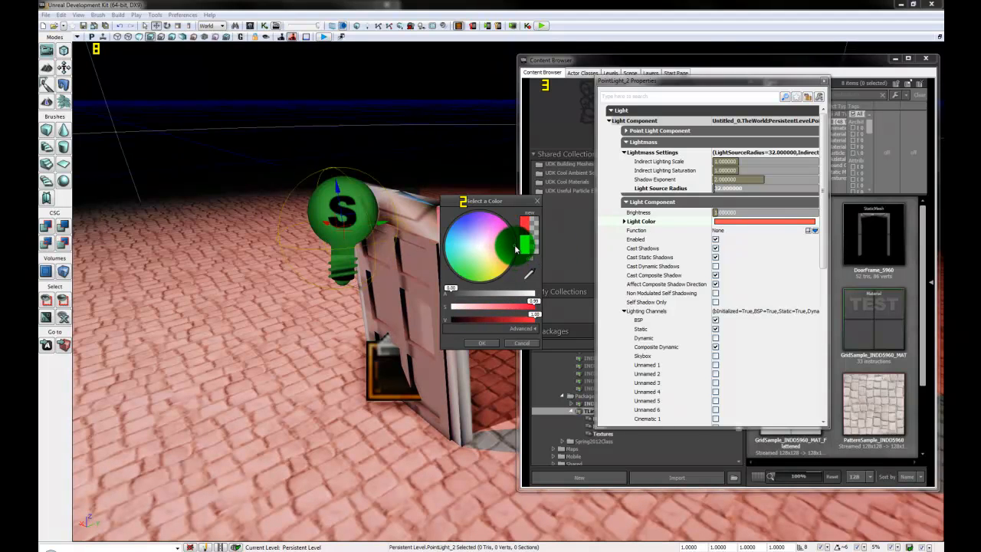
pyautogui.click(487, 343)
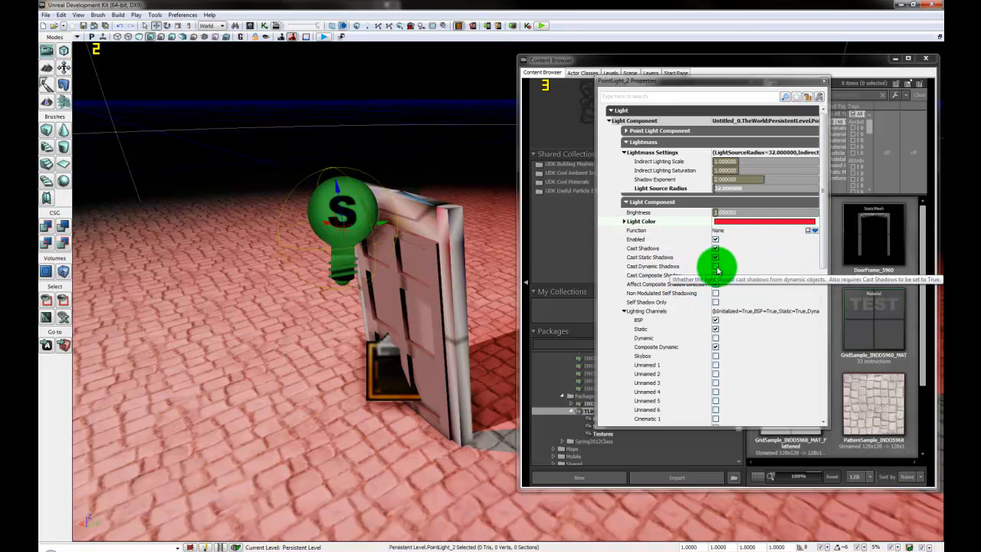
pyautogui.click(715, 266)
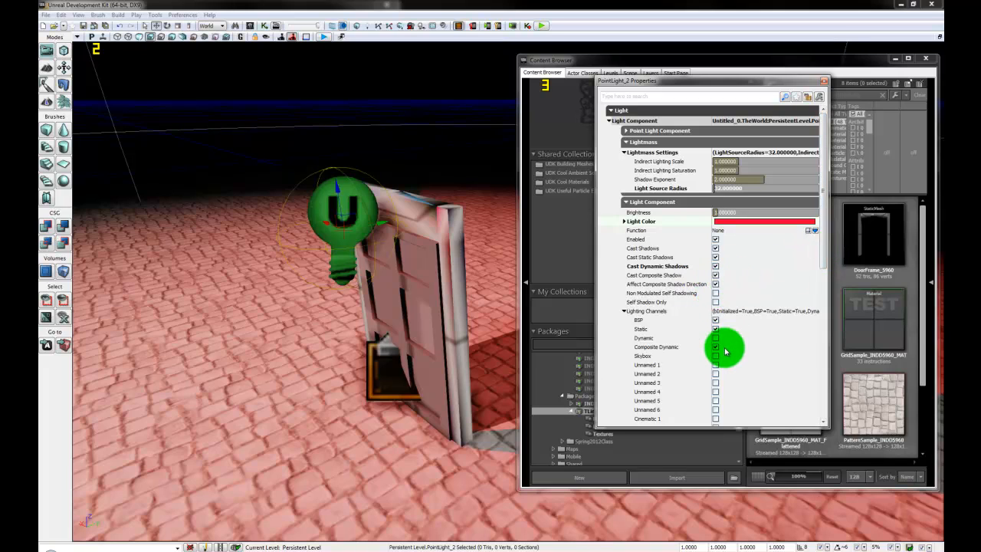
pyautogui.click(716, 338)
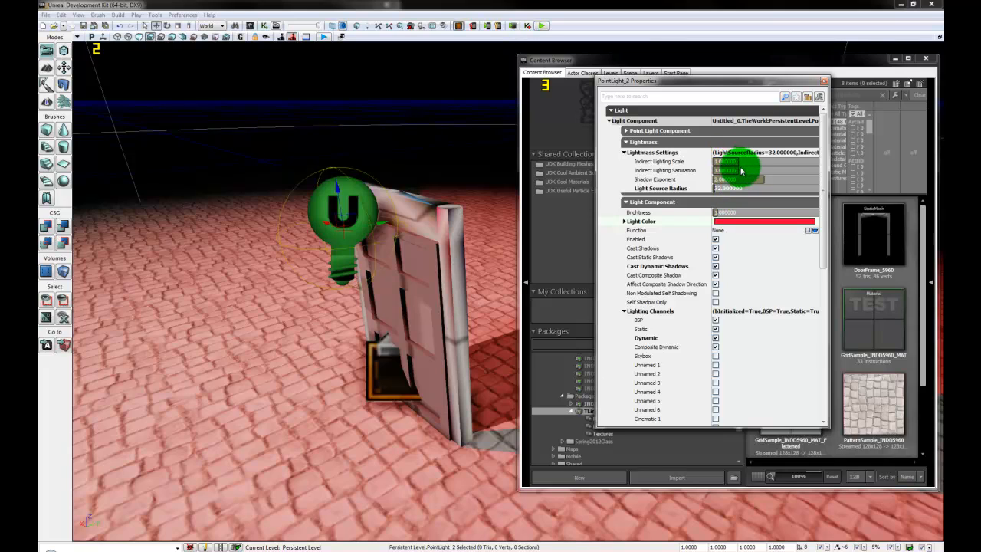
pyautogui.click(698, 132)
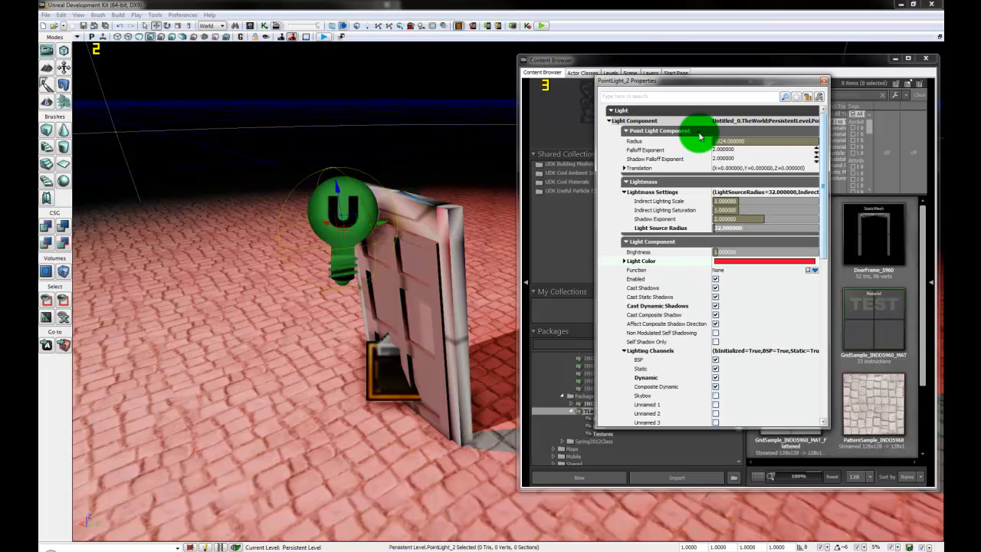
pyautogui.moveTo(734, 141)
pyautogui.mouseDown()
pyautogui.moveTo(713, 143)
pyautogui.moveTo(730, 140)
pyautogui.mouseUp()
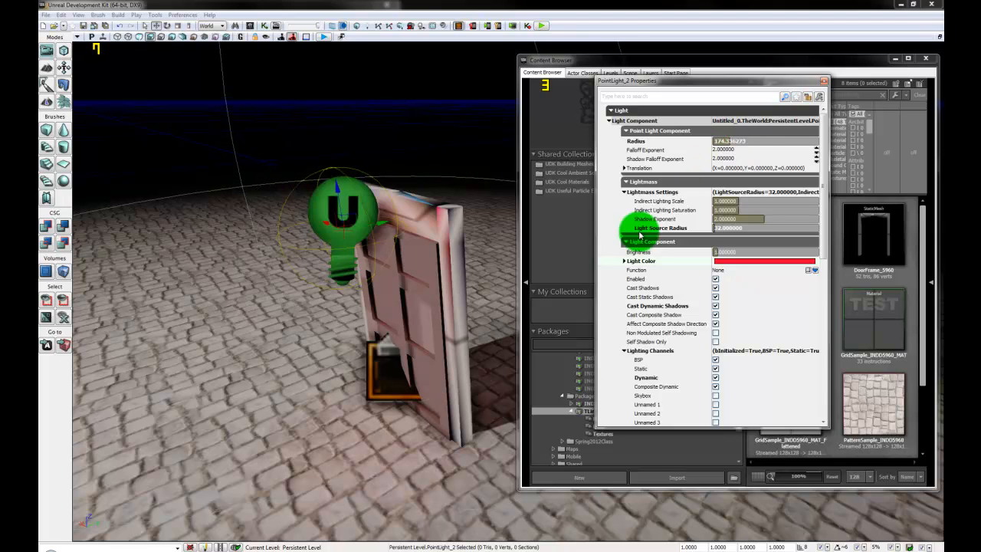
# Step: Set the other point light, PointLight_1, to brightness 1.5
pyautogui.moveTo(350, 427)
pyautogui.mouseDown()
pyautogui.moveTo(389, 428)
pyautogui.moveTo(324, 314)
pyautogui.moveTo(314, 532)
pyautogui.mouseUp()
pyautogui.click(802, 98)
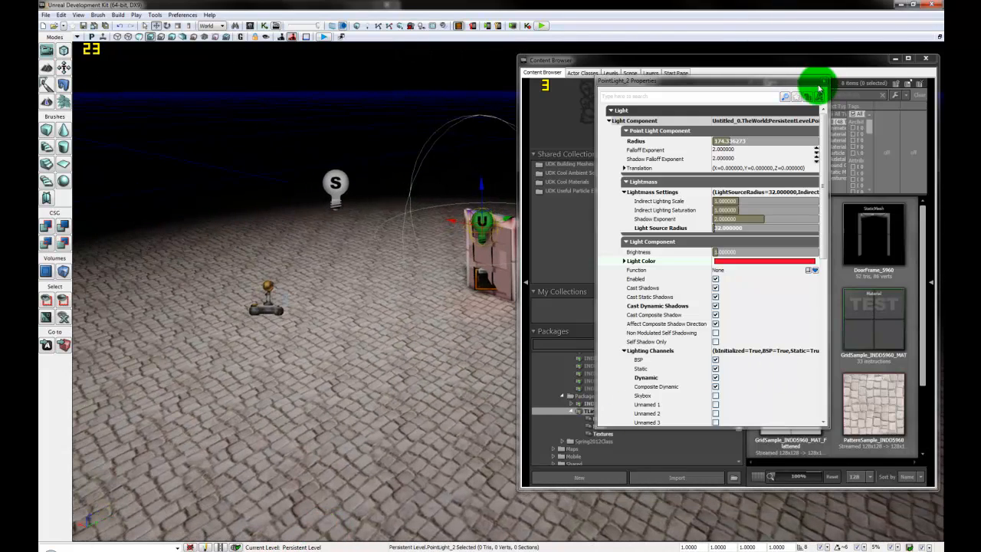
pyautogui.click(824, 81)
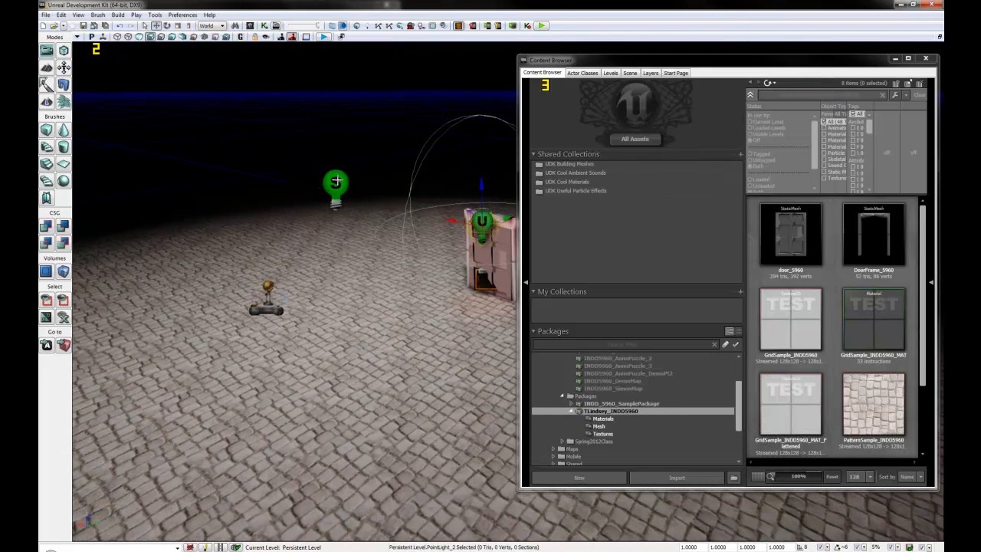
pyautogui.moveTo(335, 181); pyautogui.dragTo(363, 329)
pyautogui.click(282, 193)
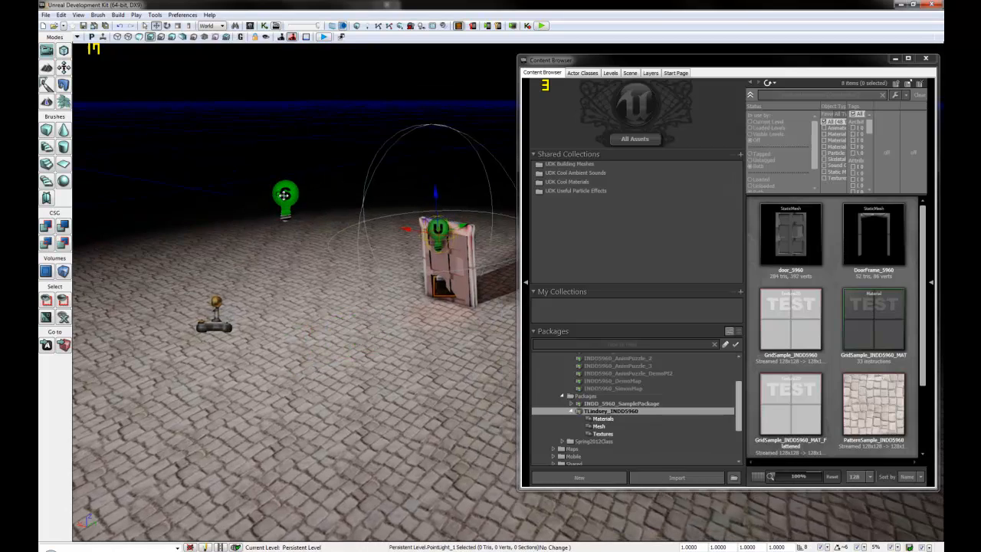
pyautogui.doubleClick(289, 197)
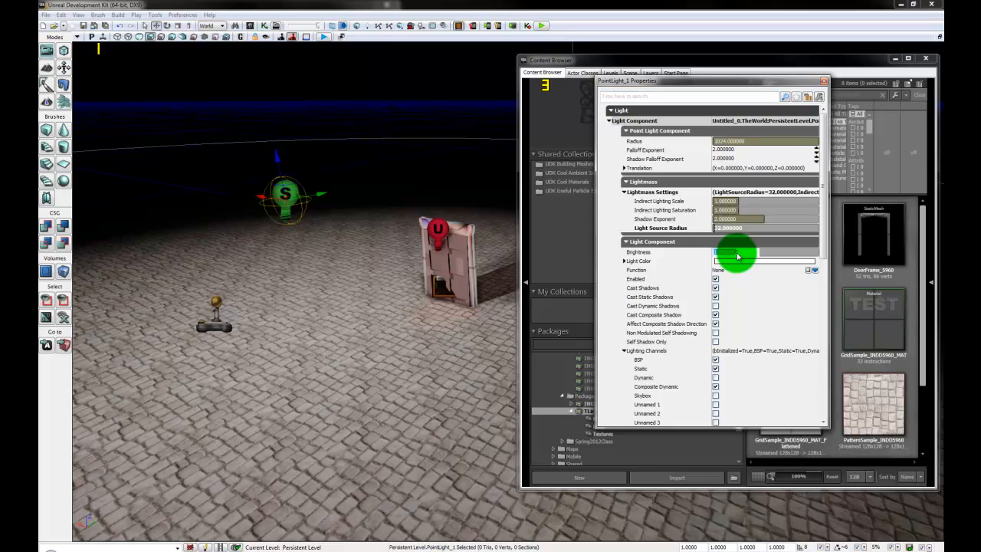
pyautogui.press('Return')
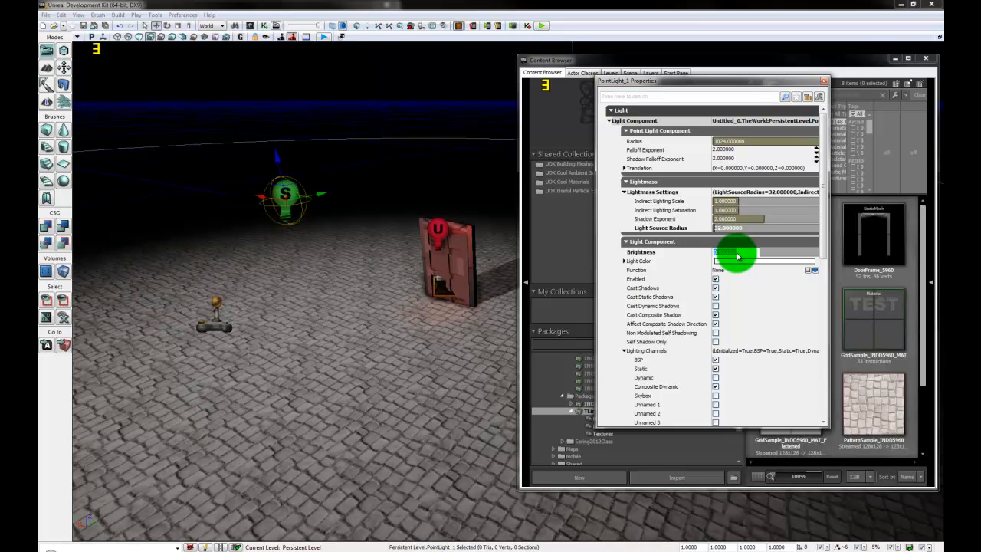
# Step: Select the point light, door, door frame and trigger together and open their context menu
pyautogui.click(824, 82)
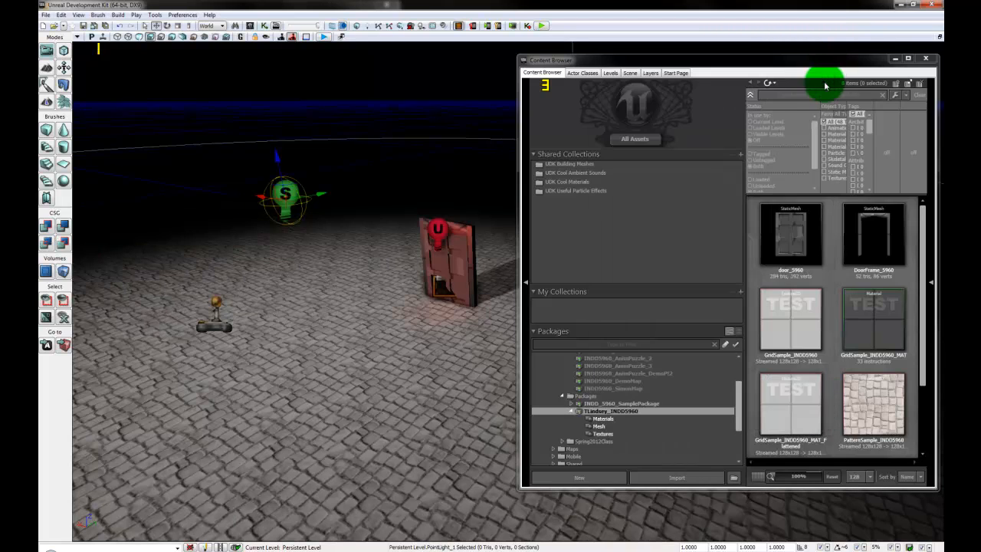
pyautogui.moveTo(248, 451); pyautogui.dragTo(283, 455)
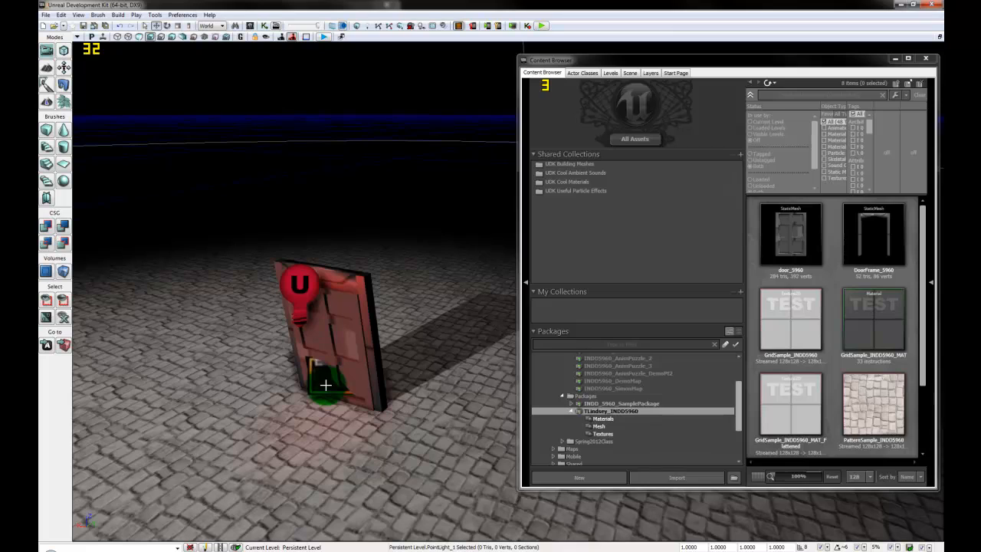
pyautogui.click(300, 302)
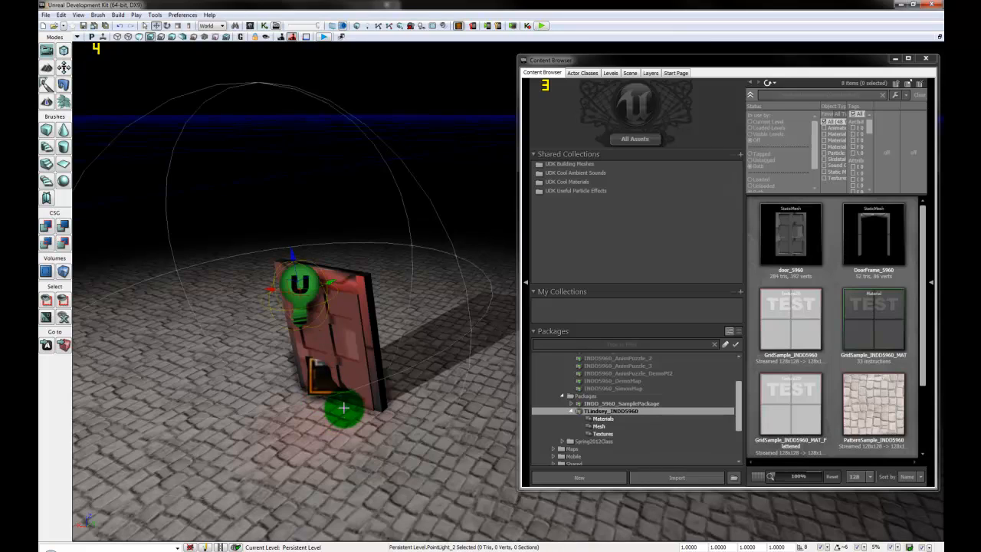
pyautogui.keyDown('ctrl'); pyautogui.click(323, 378); pyautogui.keyUp('ctrl')
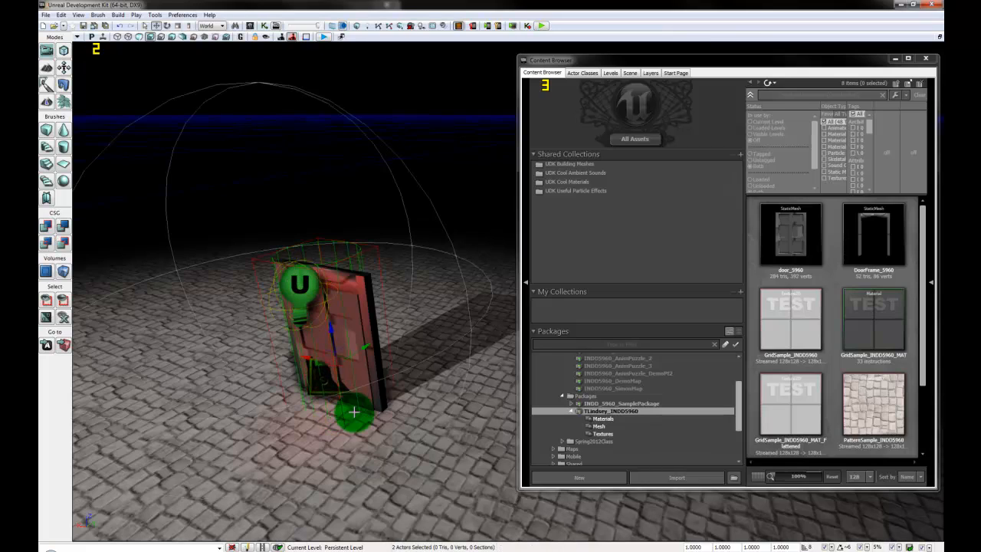
pyautogui.keyDown('ctrl'); pyautogui.click(376, 374); pyautogui.keyUp('ctrl')
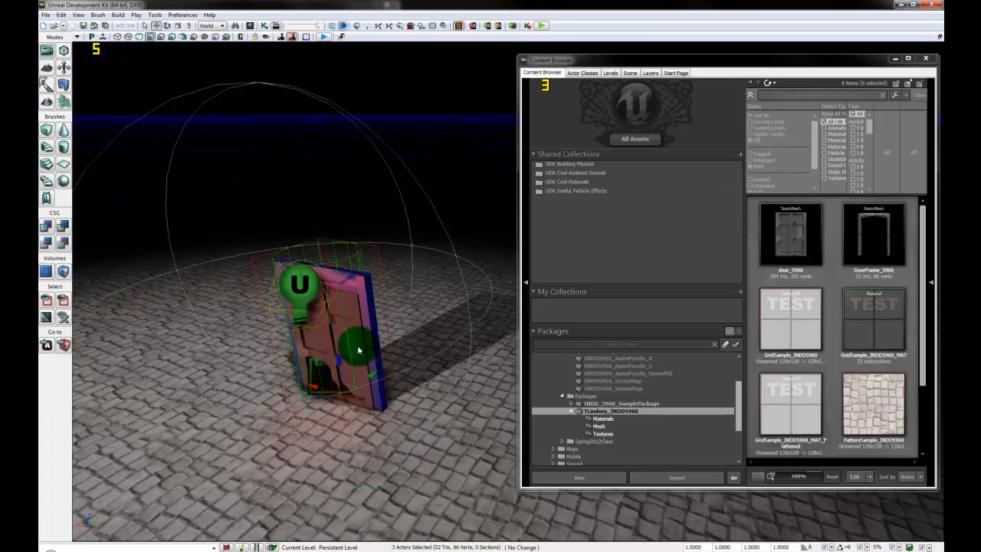
pyautogui.keyDown('ctrl'); pyautogui.click(357, 350); pyautogui.keyUp('ctrl')
pyautogui.moveTo(460, 462); pyautogui.dragTo(433, 450)
pyautogui.rightClick(433, 450)
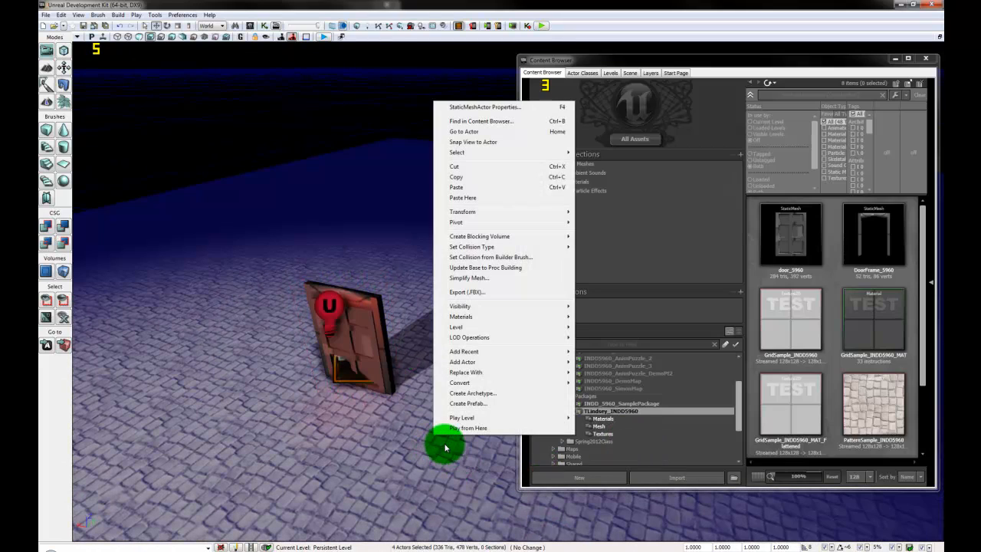
# Step: Add a PathNode and move it behind the door
pyautogui.moveTo(506, 366)
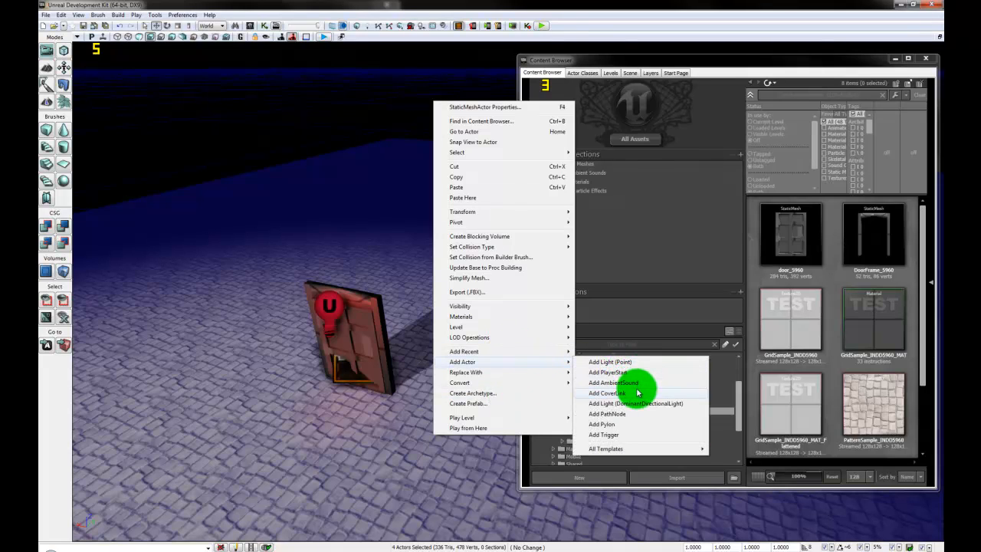
pyautogui.click(636, 414)
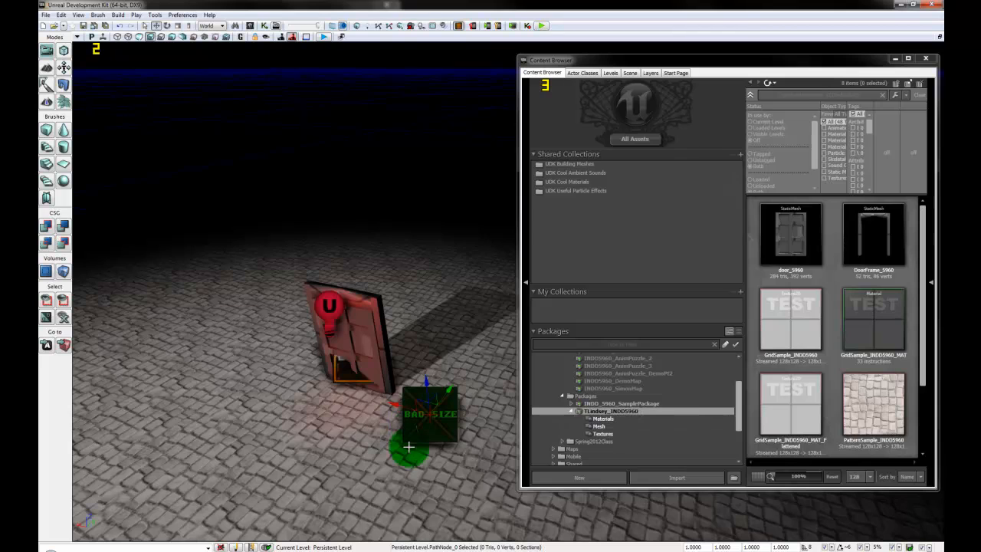
pyautogui.moveTo(563, 541); pyautogui.dragTo(390, 438)
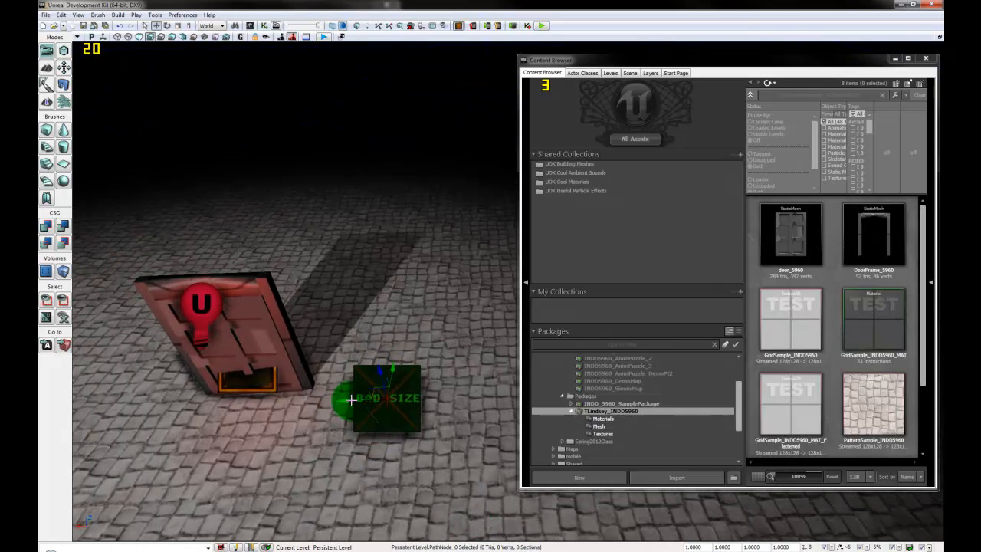
pyautogui.moveTo(351, 399); pyautogui.dragTo(130, 414)
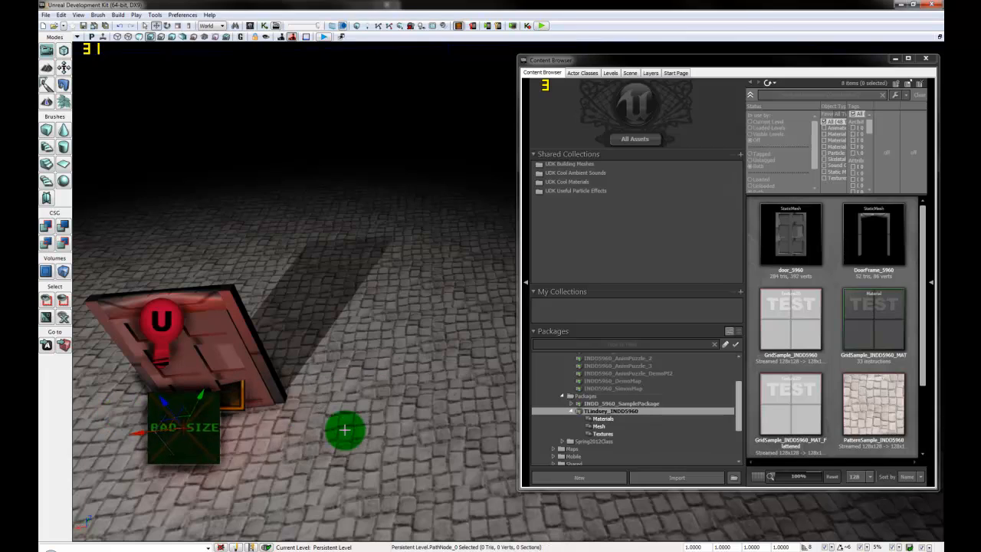
pyautogui.moveTo(345, 430); pyautogui.dragTo(325, 416)
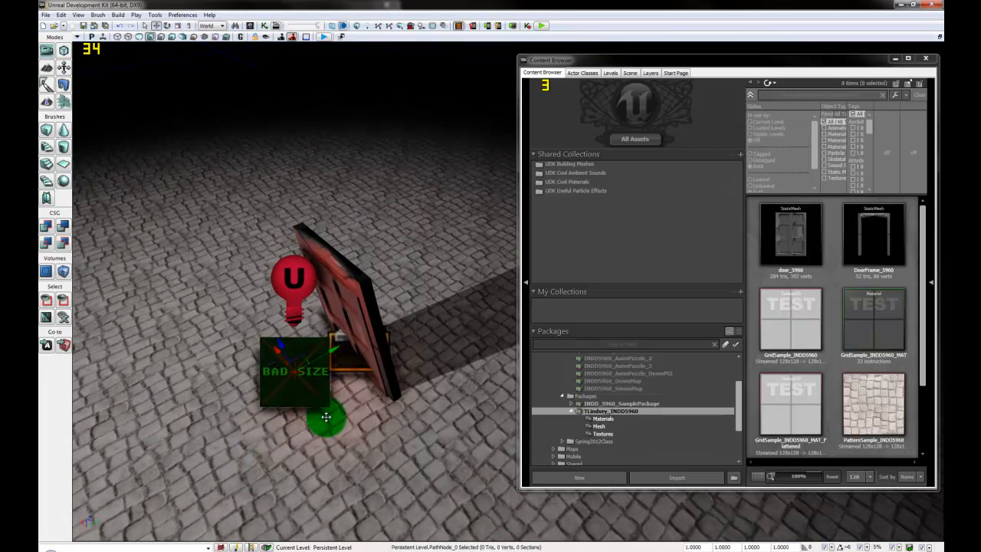
pyautogui.keyDown('ctrl'); pyautogui.moveTo(336, 348); pyautogui.dragTo(366, 487); pyautogui.keyUp('ctrl')
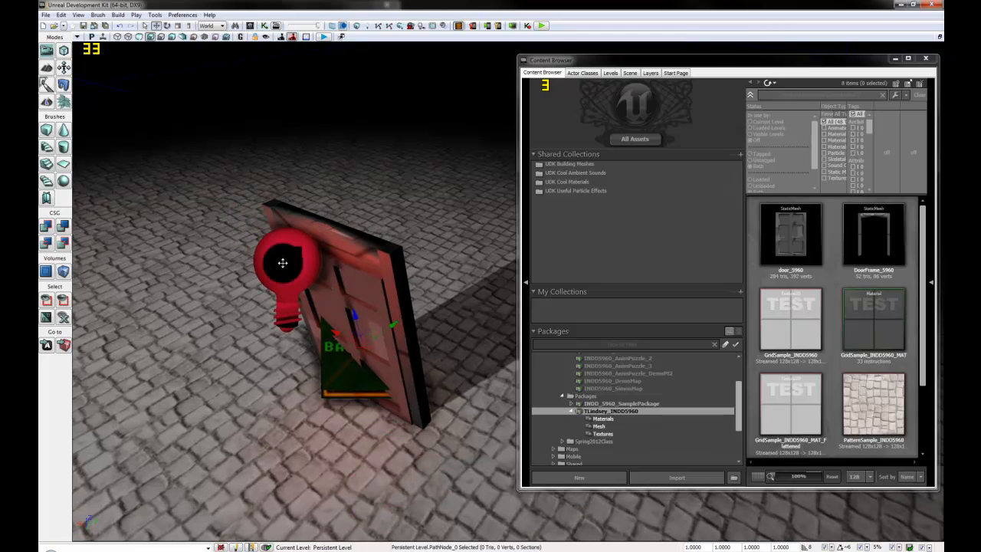
# Step: Select the path node, red light, door, frame and trigger together and open their actions menu
pyautogui.keyDown('ctrl'); pyautogui.click(284, 258); pyautogui.keyUp('ctrl')
pyautogui.keyDown('ctrl'); pyautogui.click(383, 272); pyautogui.keyUp('ctrl')
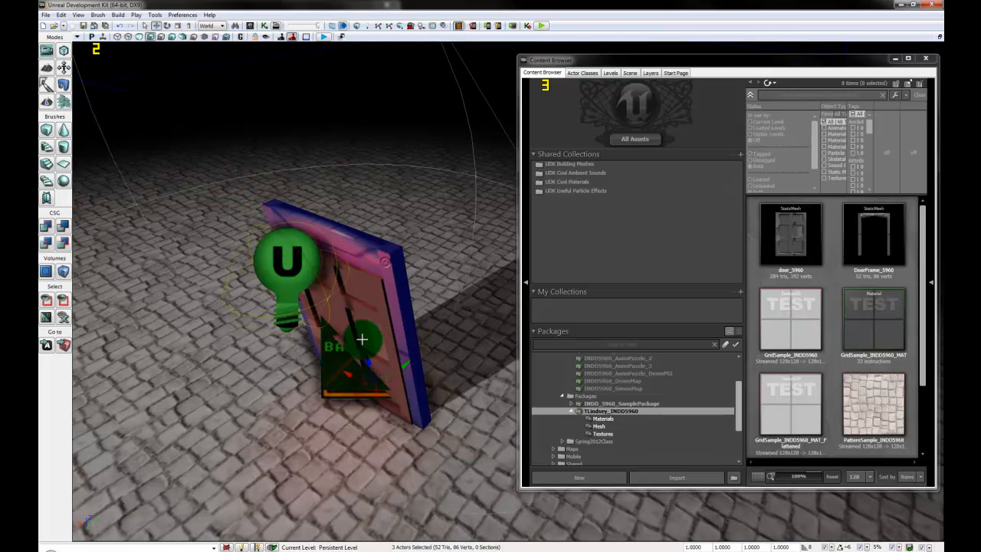
pyautogui.keyDown('ctrl'); pyautogui.click(426, 415); pyautogui.keyUp('ctrl')
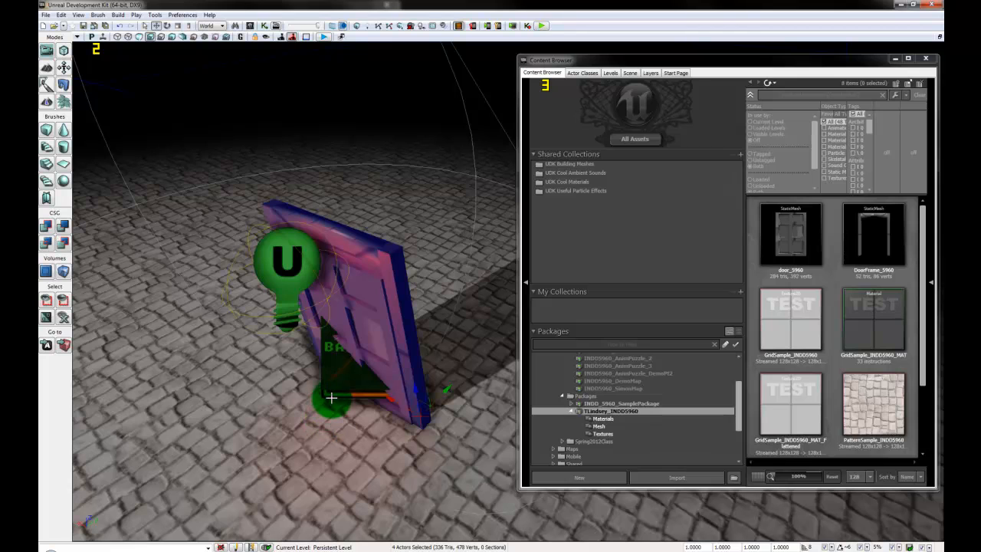
pyautogui.keyDown('ctrl'); pyautogui.moveTo(332, 394); pyautogui.dragTo(489, 434); pyautogui.keyUp('ctrl')
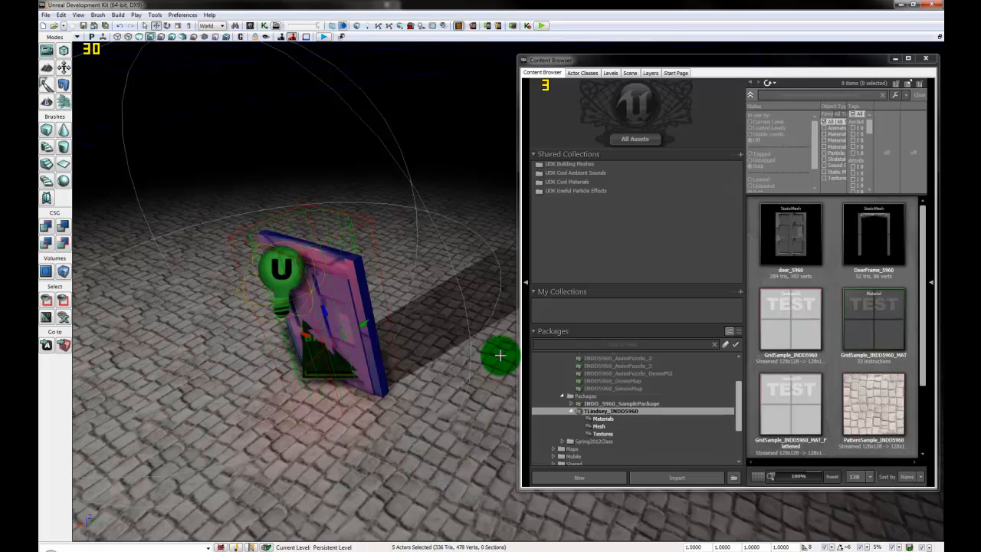
pyautogui.rightClick(346, 299)
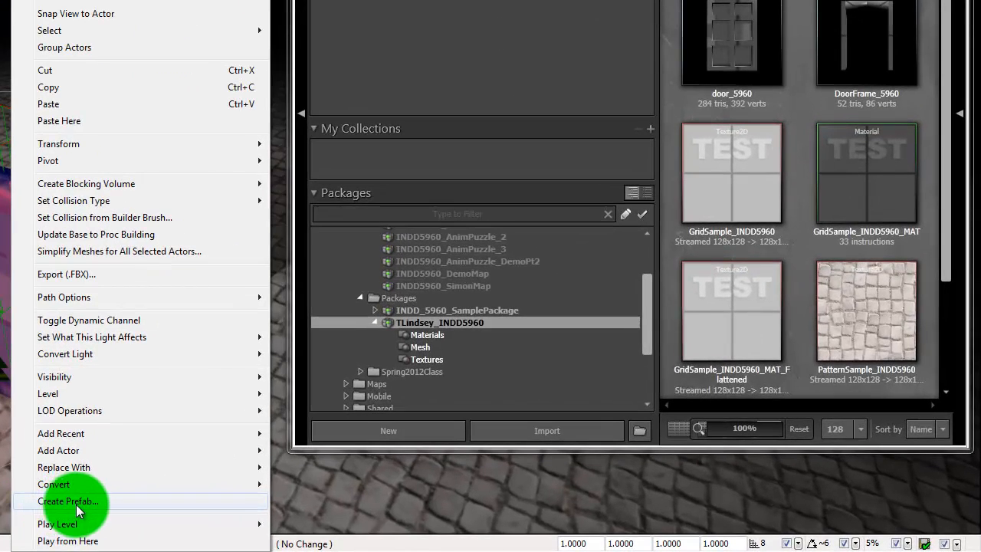
# Step: Create a prefab named ExitDoor_01 in the INDD5960 package under grouping Prefab
pyautogui.click(85, 506)
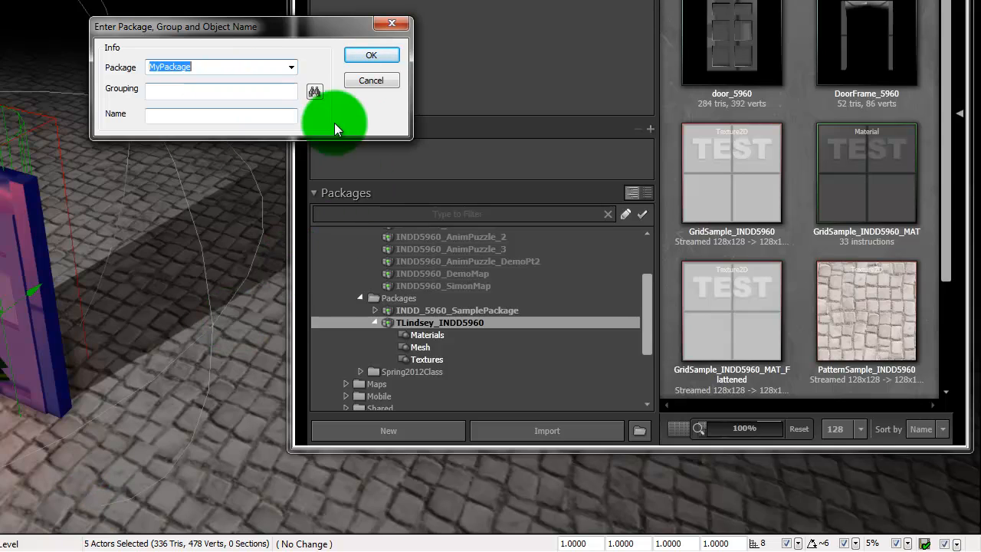
pyautogui.click(292, 68)
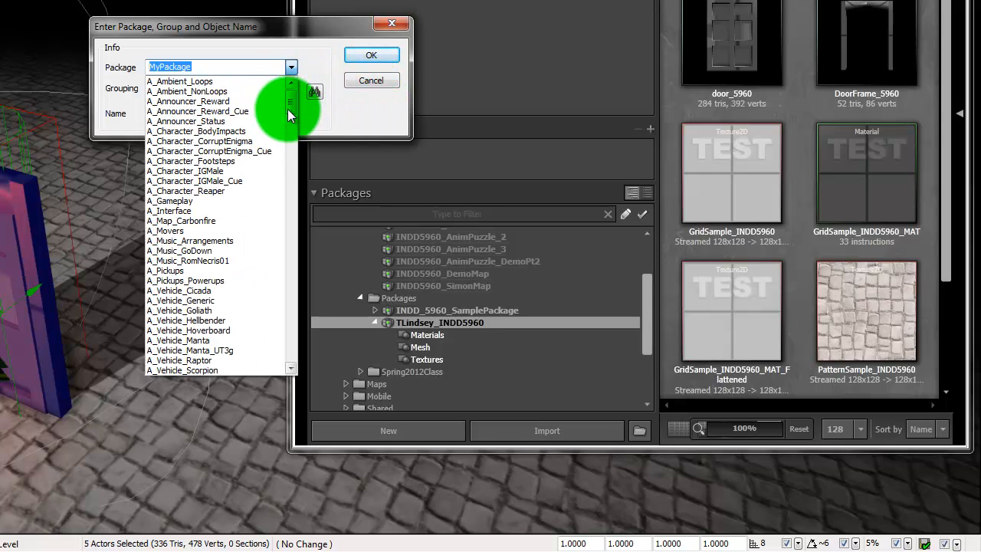
pyautogui.moveTo(290, 114); pyautogui.dragTo(279, 241)
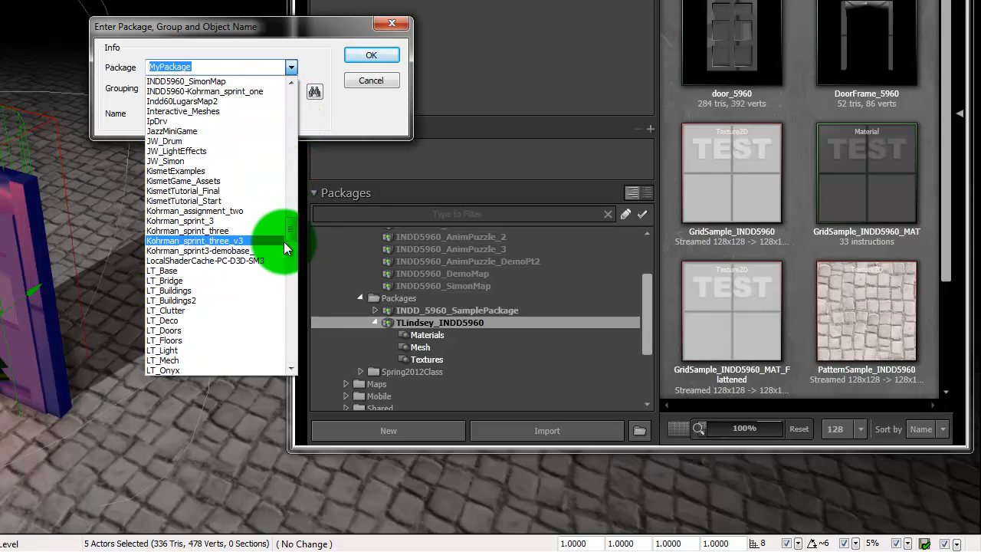
pyautogui.moveTo(288, 224); pyautogui.dragTo(287, 299)
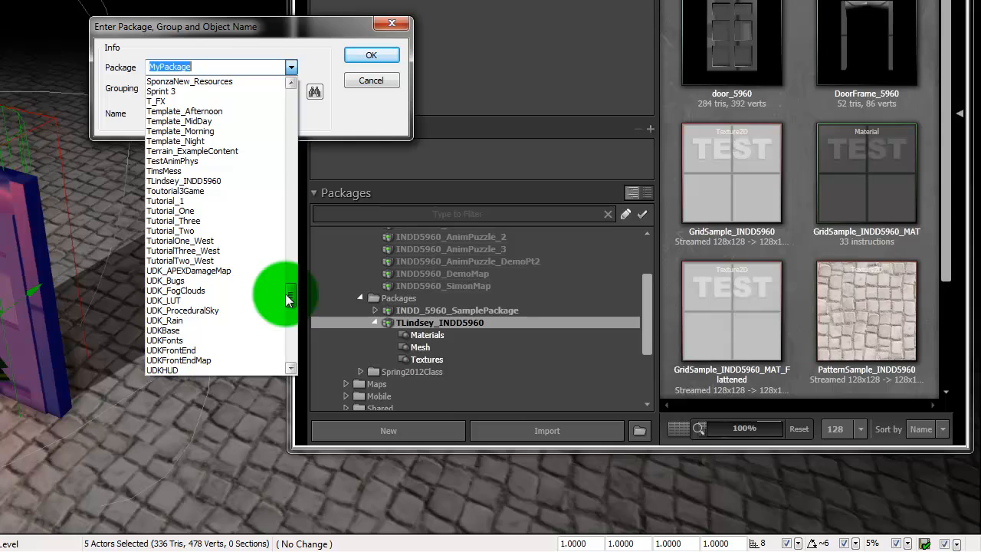
pyautogui.click(221, 180)
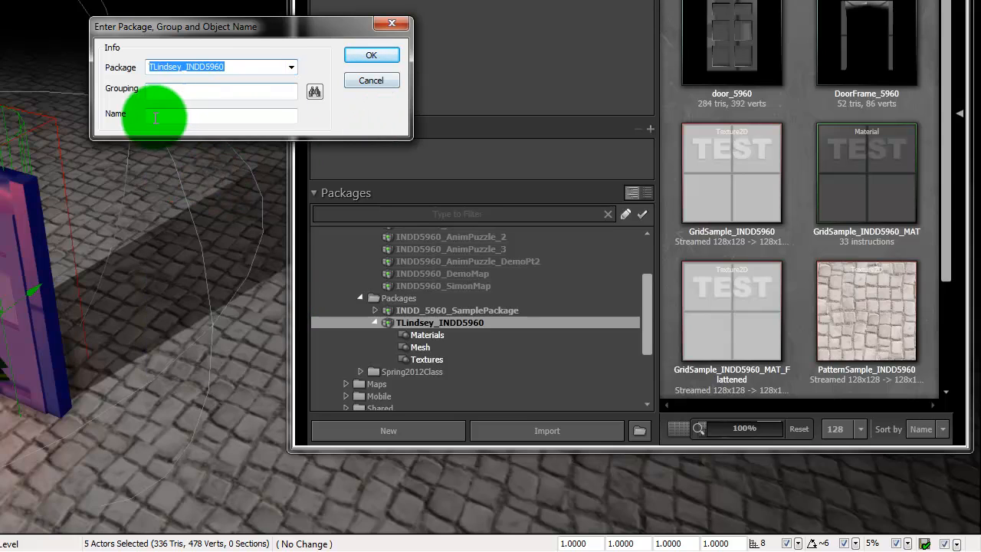
pyautogui.click(180, 95)
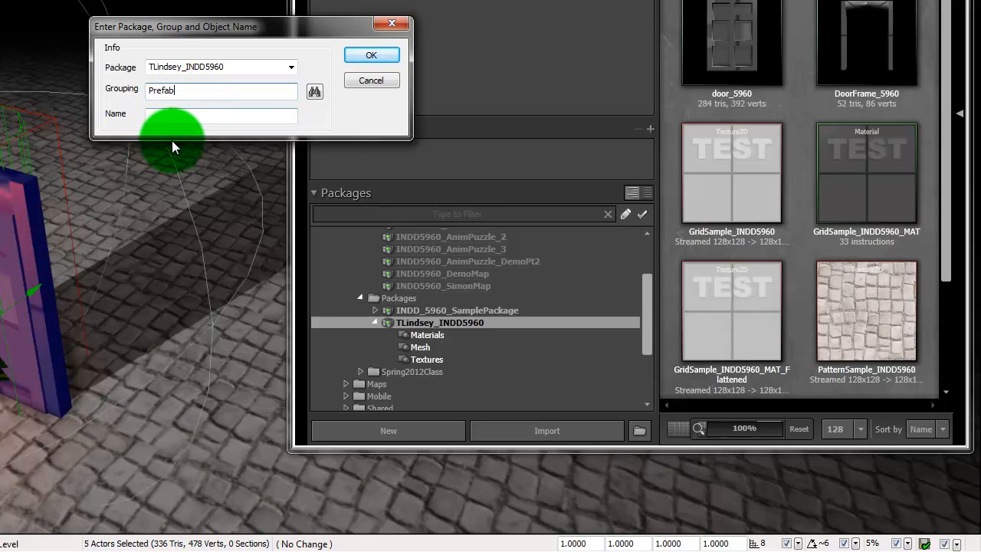
pyautogui.click(179, 117)
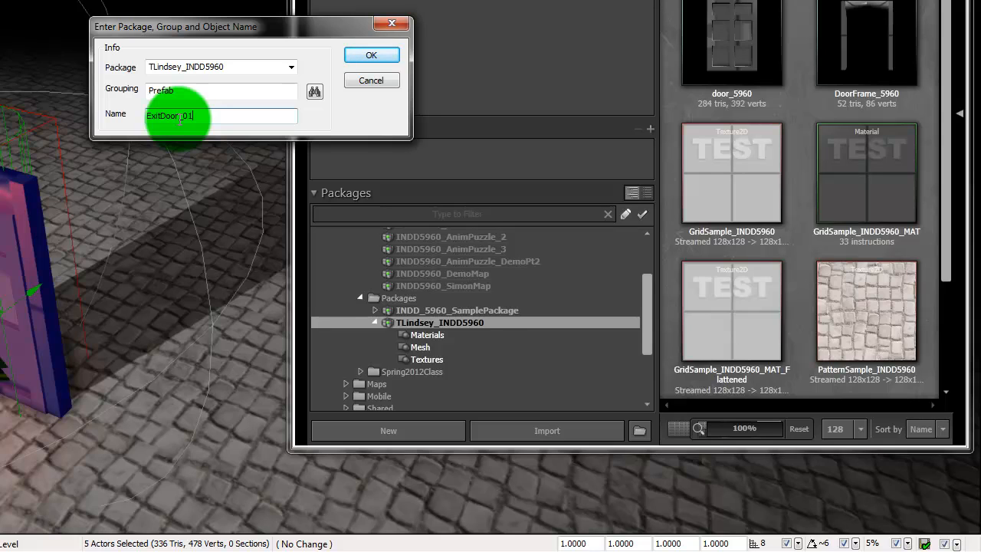
pyautogui.write('ExitDoor_01')
pyautogui.press('Return')
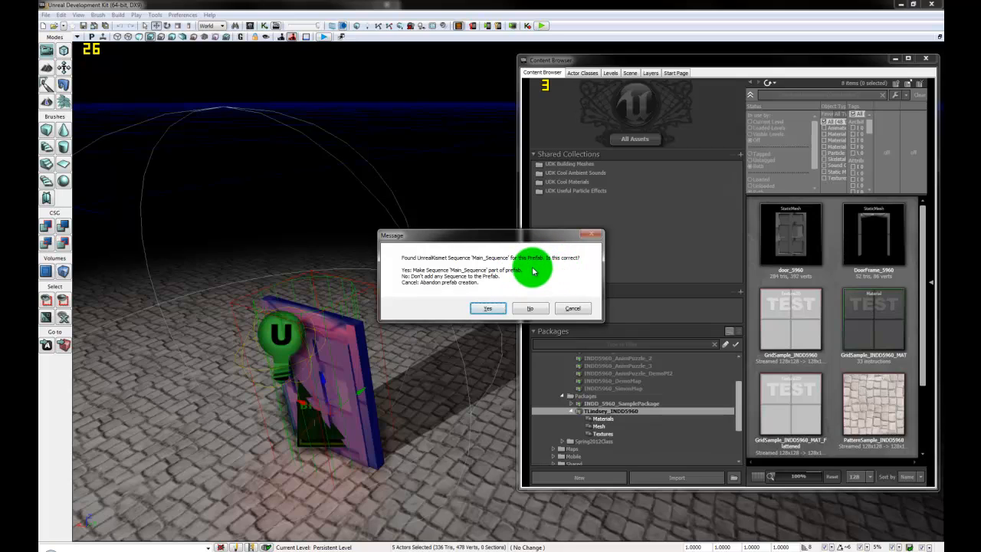
# Step: Include the level's Kismet sequence and replace the door actors with a prefab instance
pyautogui.click(491, 308)
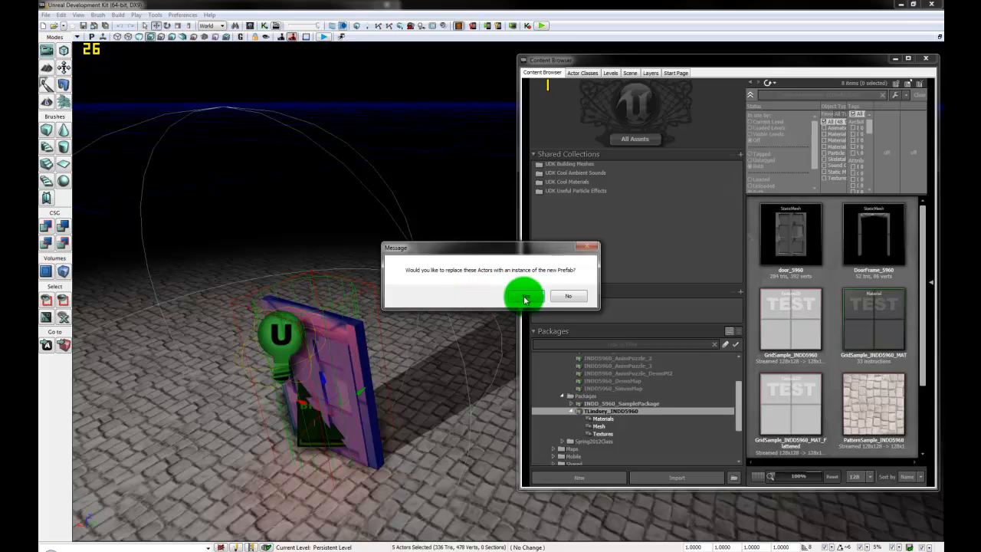
pyautogui.click(520, 298)
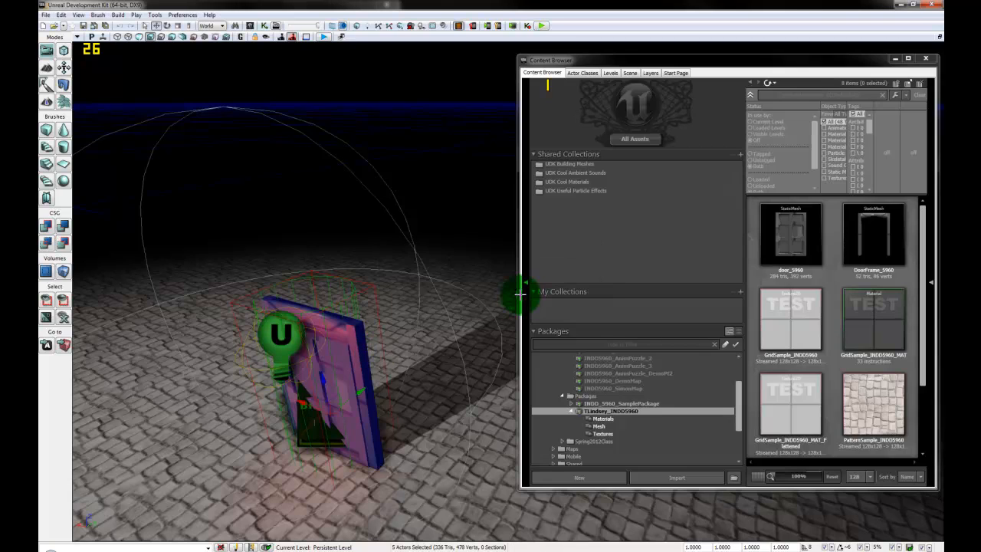
pyautogui.moveTo(430, 437); pyautogui.dragTo(256, 438)
# Step: Select the new ExitDoor_01 prefab instance and check that its door belongs to it
pyautogui.click(329, 393)
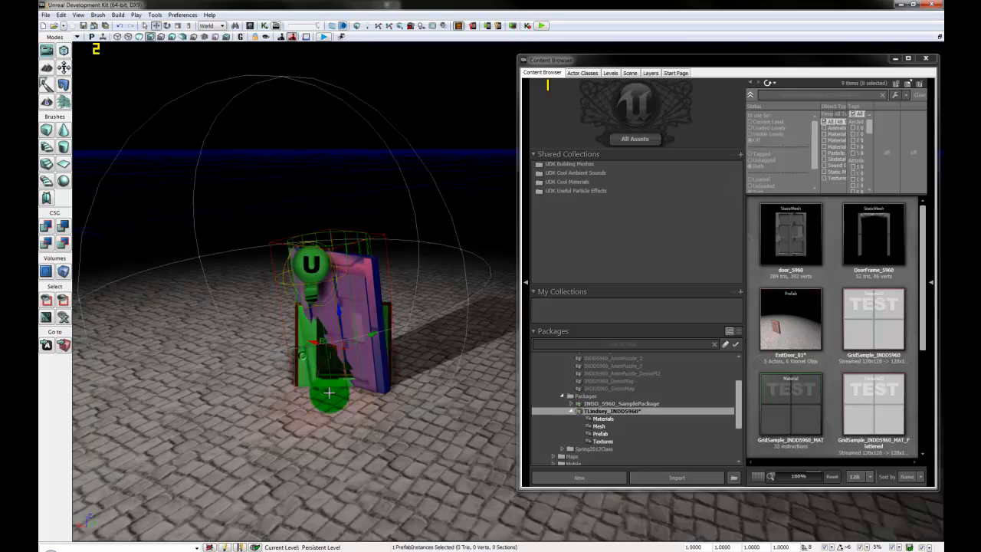
pyautogui.moveTo(429, 420); pyautogui.dragTo(421, 380)
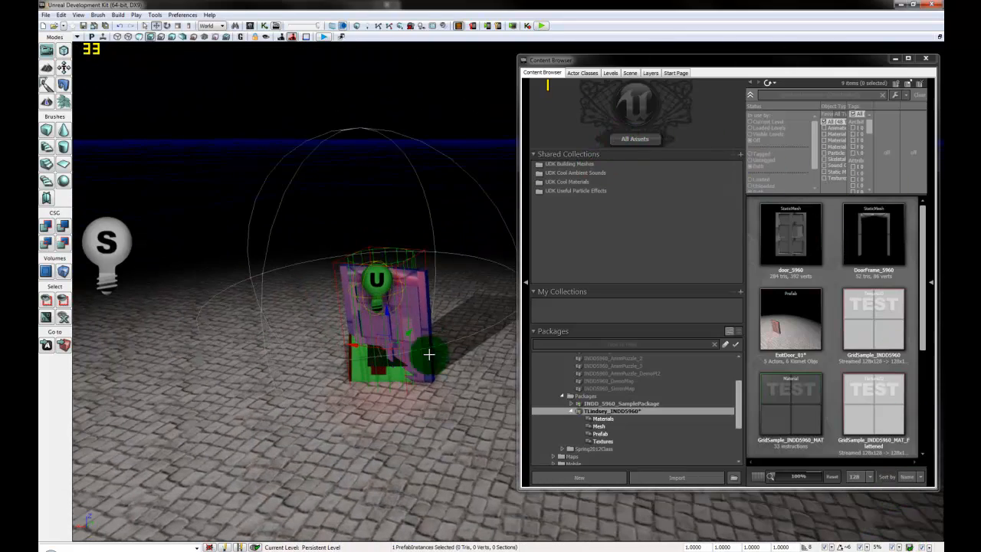
pyautogui.click(426, 353)
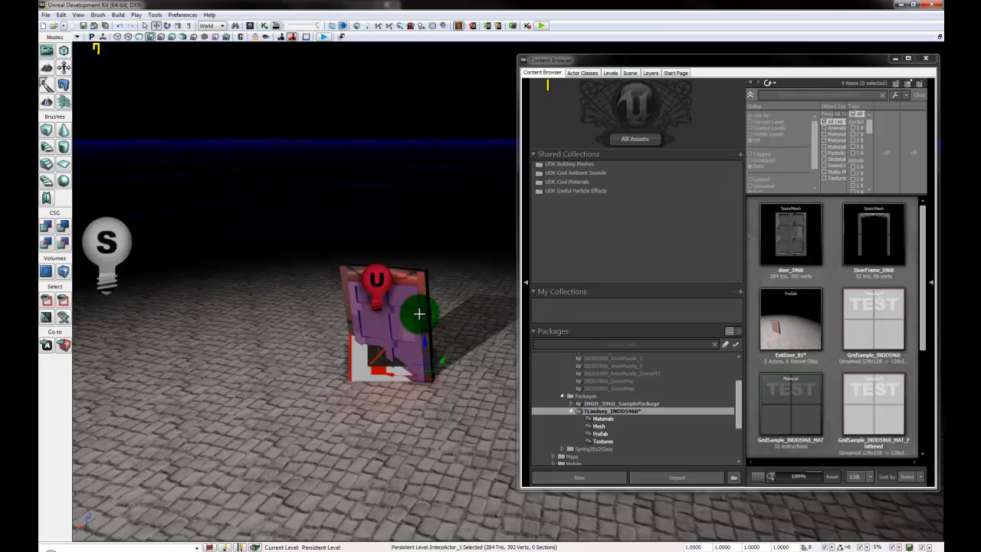
pyautogui.click(354, 348)
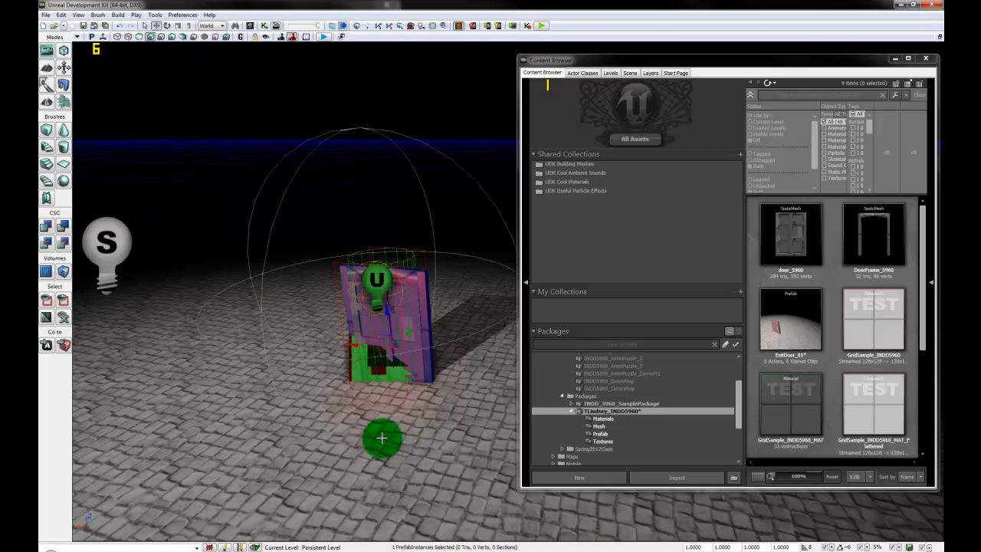
pyautogui.moveTo(382, 437); pyautogui.dragTo(432, 458, button='right')
pyautogui.moveTo(432, 457); pyautogui.dragTo(411, 414, button='middle')
pyautogui.moveTo(411, 414)
pyautogui.mouseDown()
pyautogui.moveTo(383, 532)
pyautogui.moveTo(464, 540)
pyautogui.moveTo(491, 375)
pyautogui.moveTo(376, 372)
pyautogui.moveTo(394, 521)
pyautogui.moveTo(422, 526)
pyautogui.mouseUp()
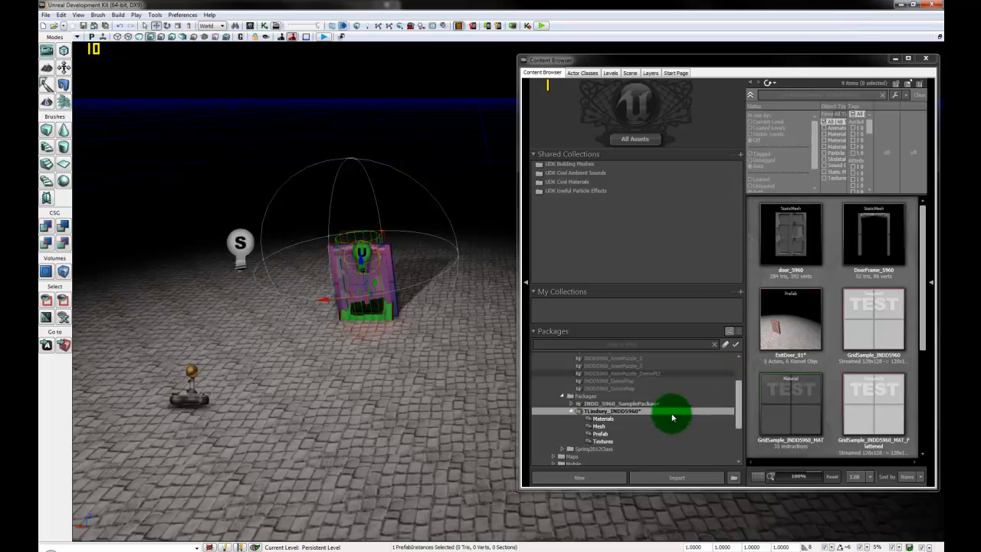
# Step: Save the INDD5960 package and hide the Content Browser
pyautogui.rightClick(638, 412)
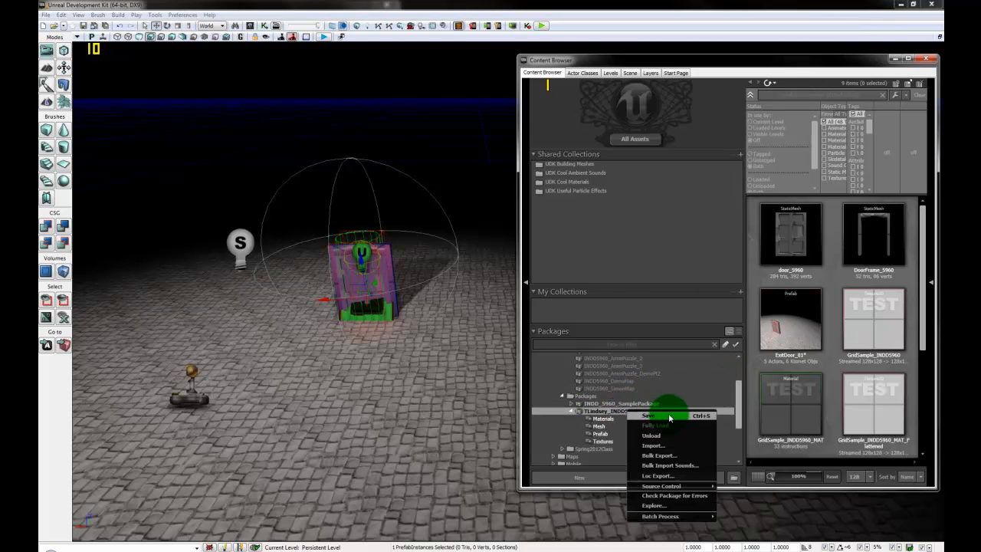
pyautogui.click(648, 415)
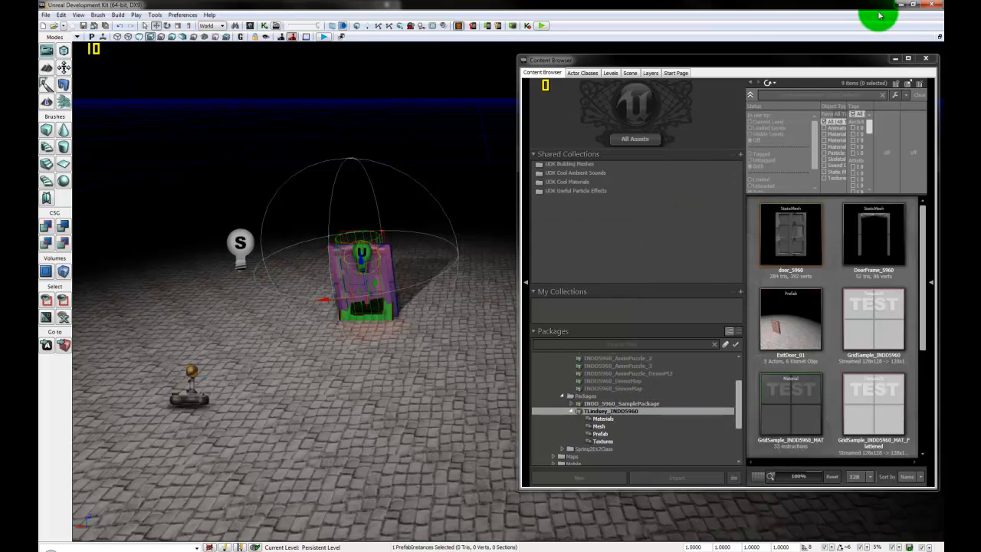
pyautogui.click(895, 59)
# Step: Alt-drag copies of the ExitDoor_01 prefab to both sides to form a row of doors
pyautogui.moveTo(381, 368); pyautogui.dragTo(455, 368)
pyautogui.moveTo(345, 324); pyautogui.dragTo(431, 375)
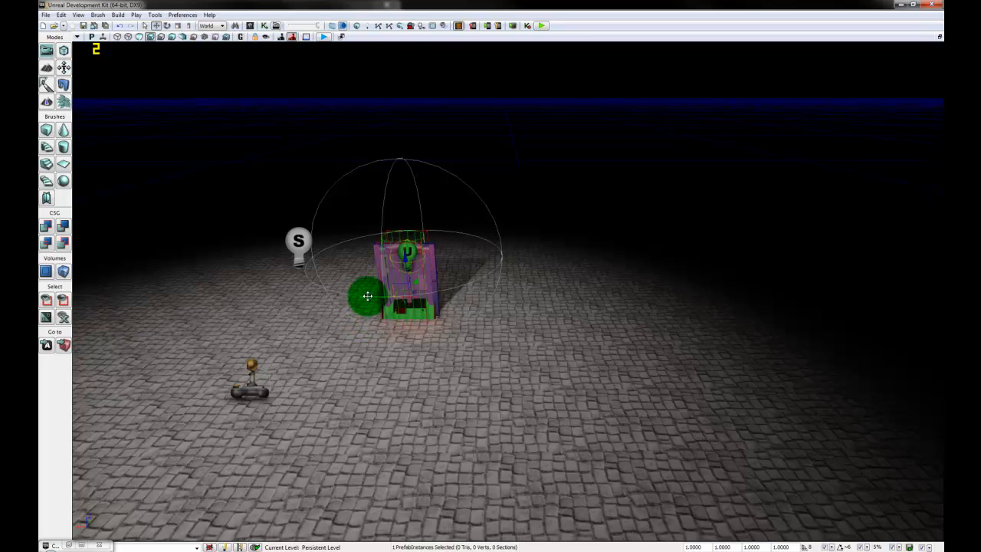
pyautogui.keyDown('alt'); pyautogui.moveTo(371, 295); pyautogui.dragTo(173, 319); pyautogui.keyUp('alt')
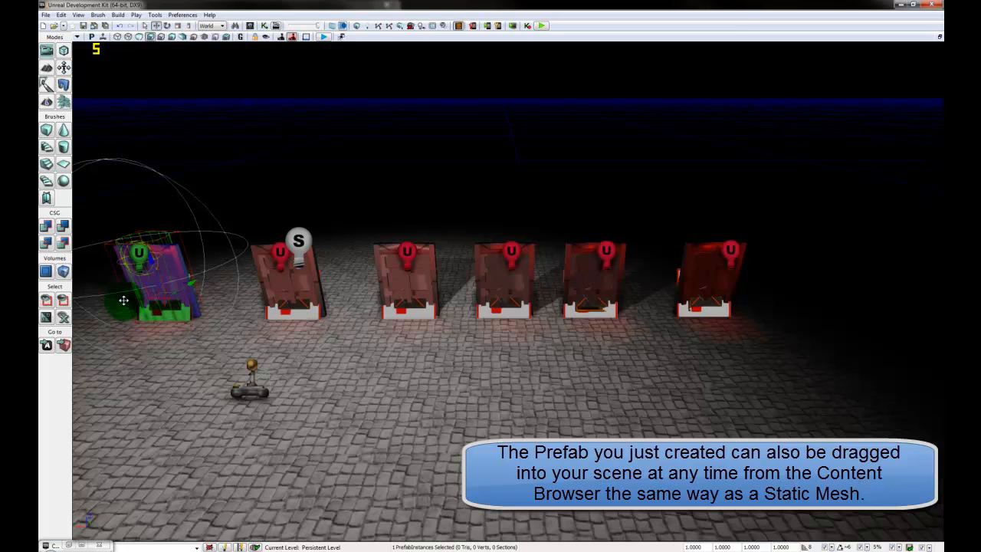
pyautogui.keyDown('alt'); pyautogui.moveTo(121, 299); pyautogui.dragTo(42, 301); pyautogui.keyUp('alt')
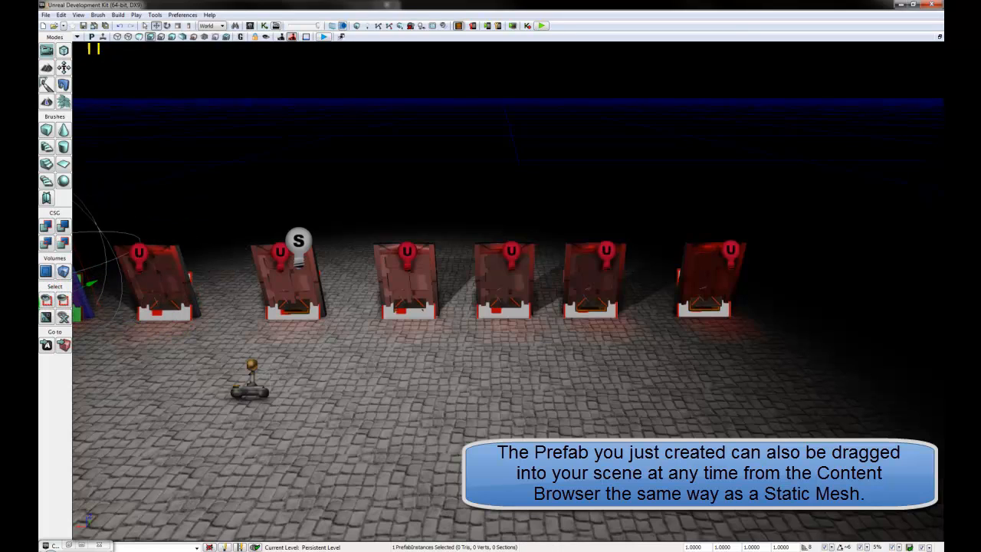
pyautogui.click(692, 312)
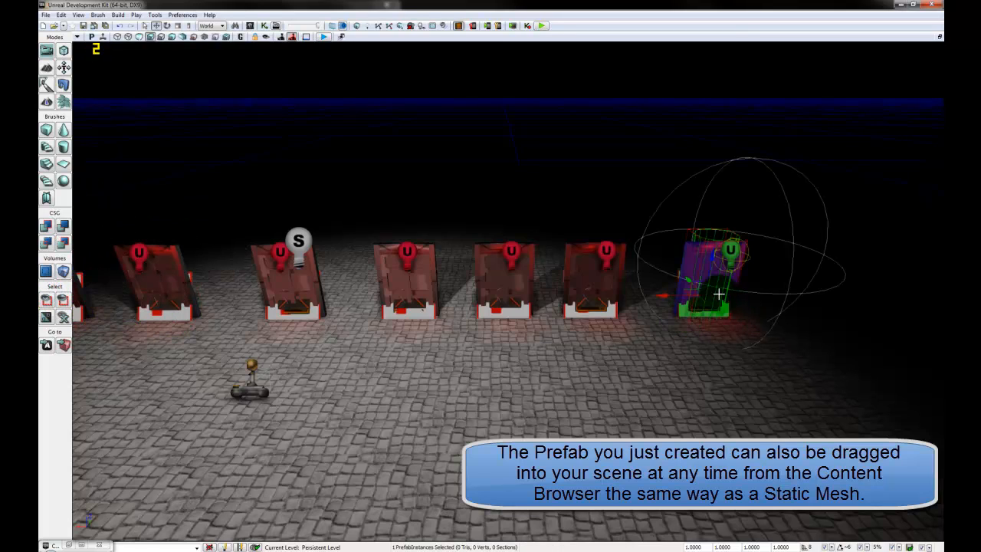
pyautogui.keyDown('alt'); pyautogui.moveTo(678, 295); pyautogui.dragTo(776, 296); pyautogui.keyUp('alt')
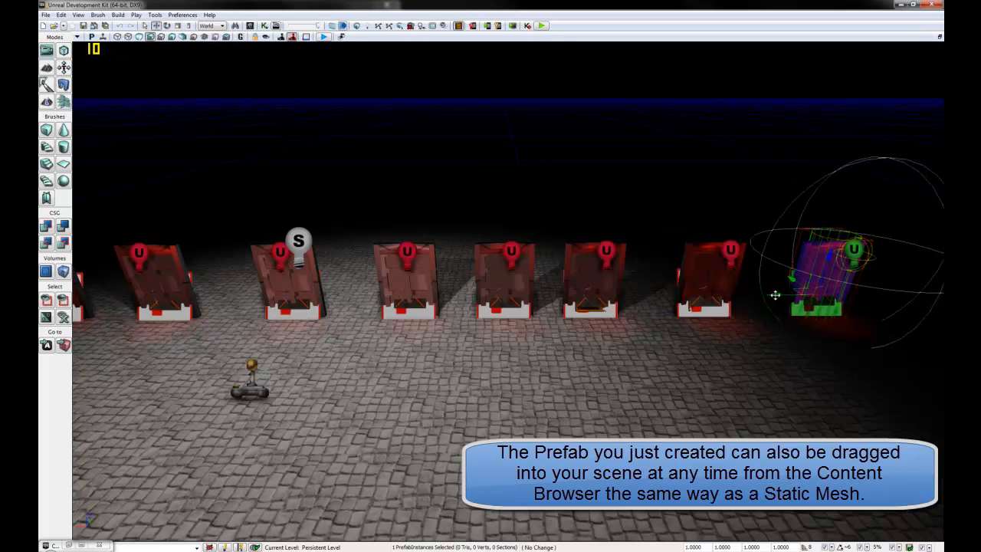
pyautogui.click(656, 420)
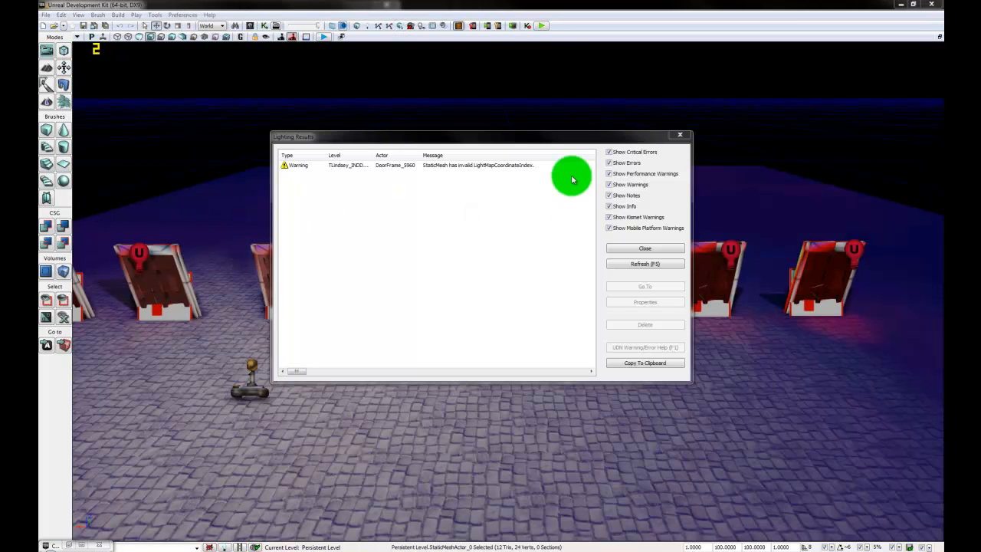
# Step: Dismiss the lighting report, then play-test by walking among the red-lit doors
pyautogui.click(672, 248)
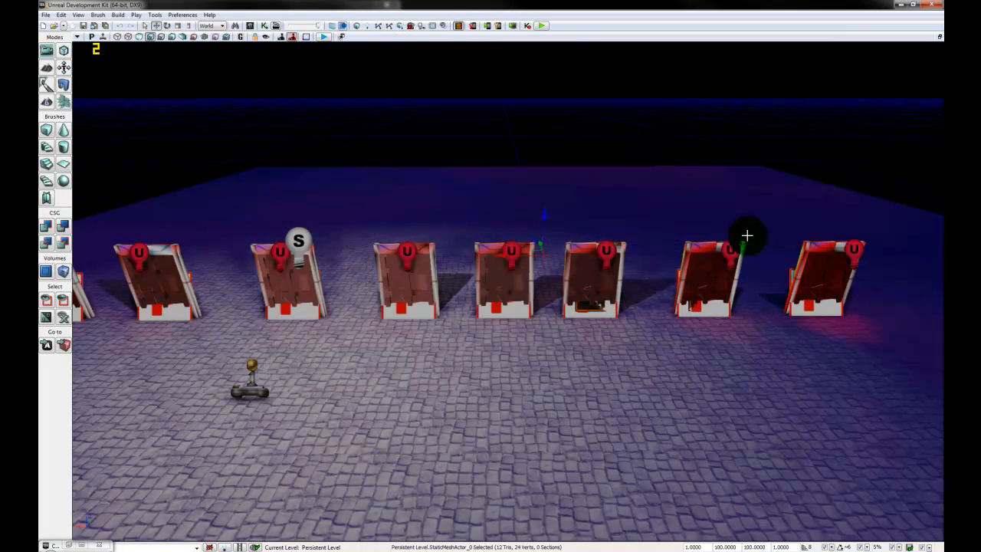
pyautogui.click(651, 202)
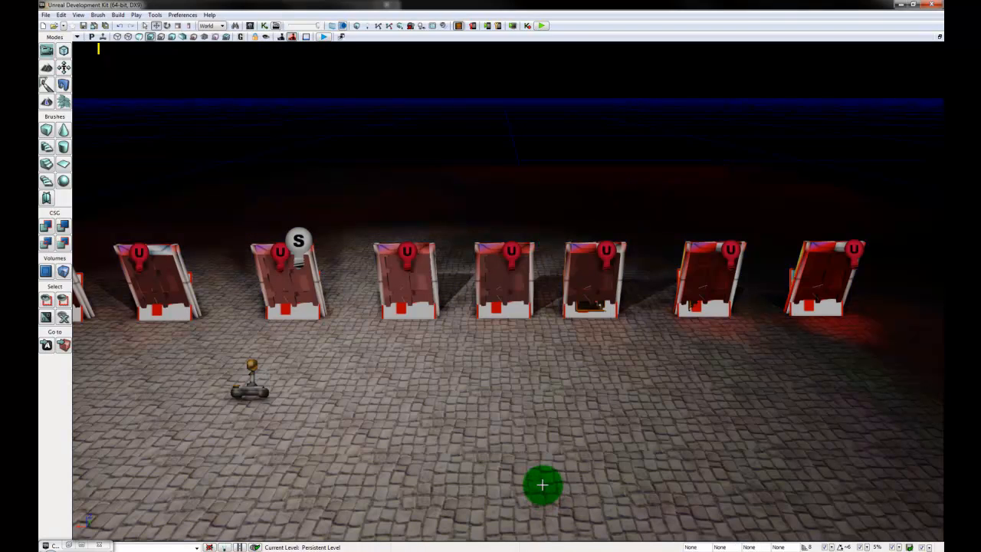
pyautogui.click(543, 26)
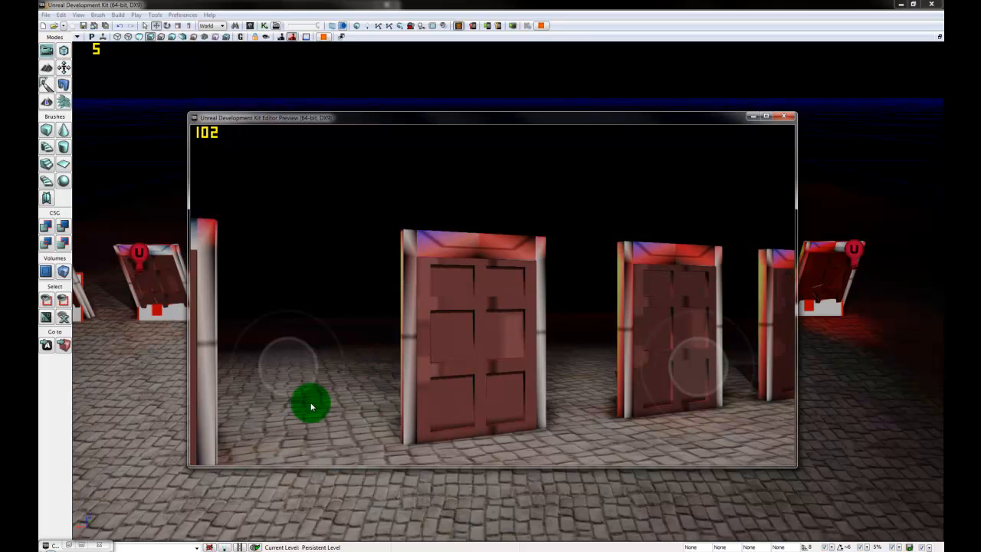
pyautogui.moveTo(311, 407); pyautogui.dragTo(283, 391)
pyautogui.moveTo(649, 390); pyautogui.dragTo(486, 394)
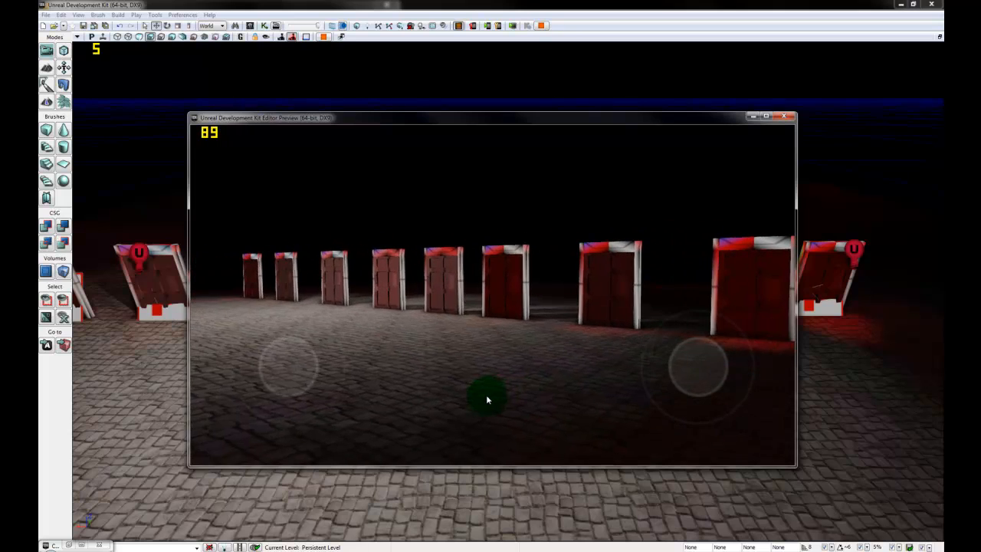
pyautogui.click(784, 116)
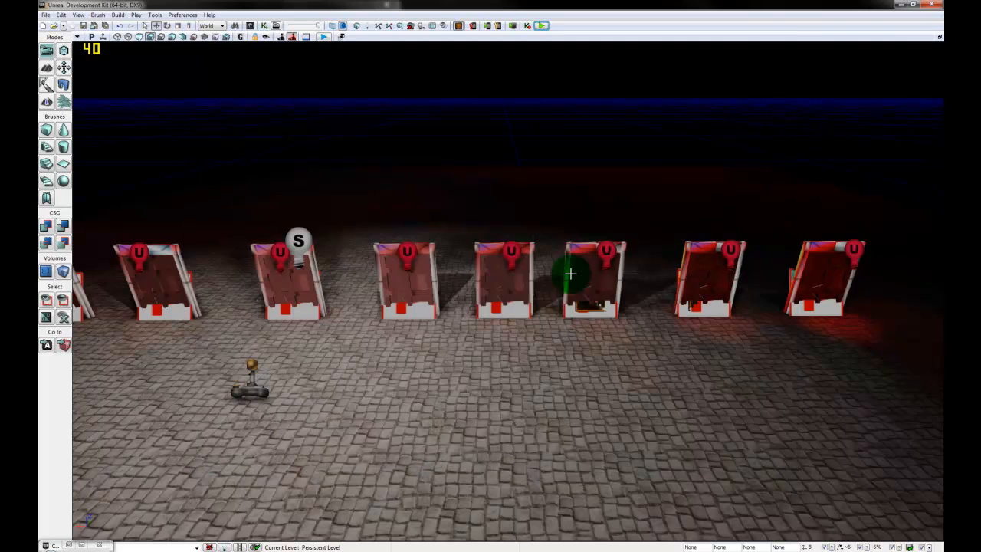
# Step: Select the middle ExitDoor_01 prefab instance and open its context menu
pyautogui.click(510, 252)
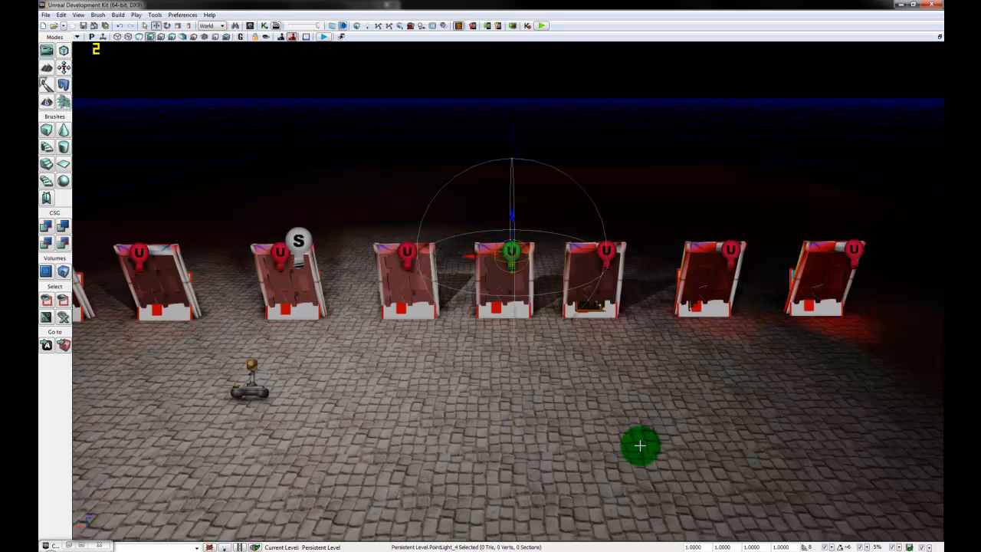
pyautogui.moveTo(639, 444); pyautogui.dragTo(695, 278)
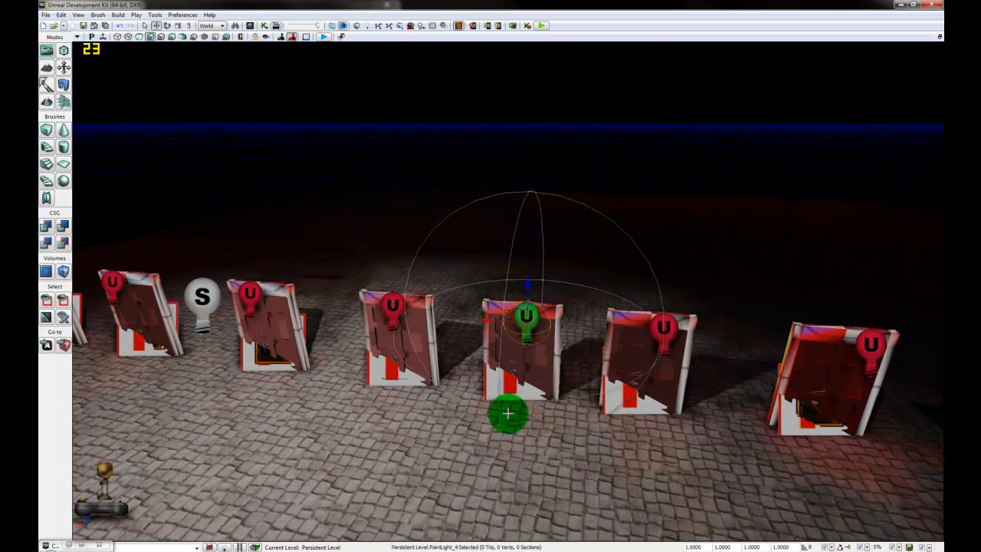
pyautogui.click(492, 382)
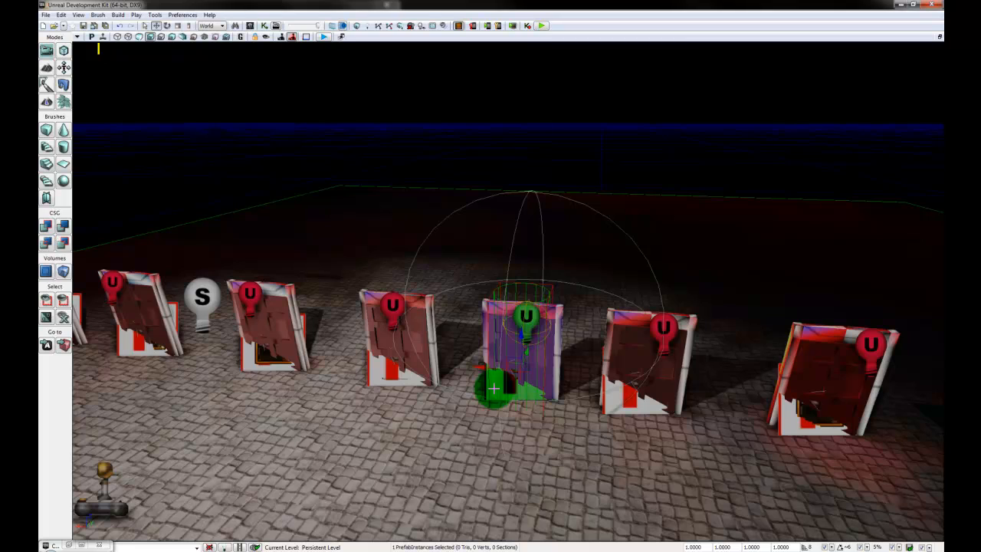
pyautogui.rightClick(493, 388)
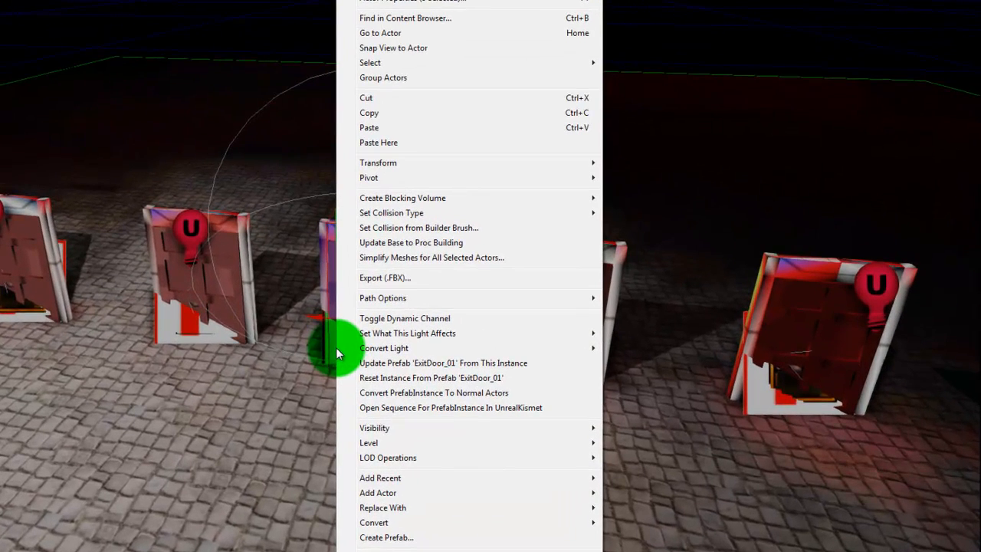
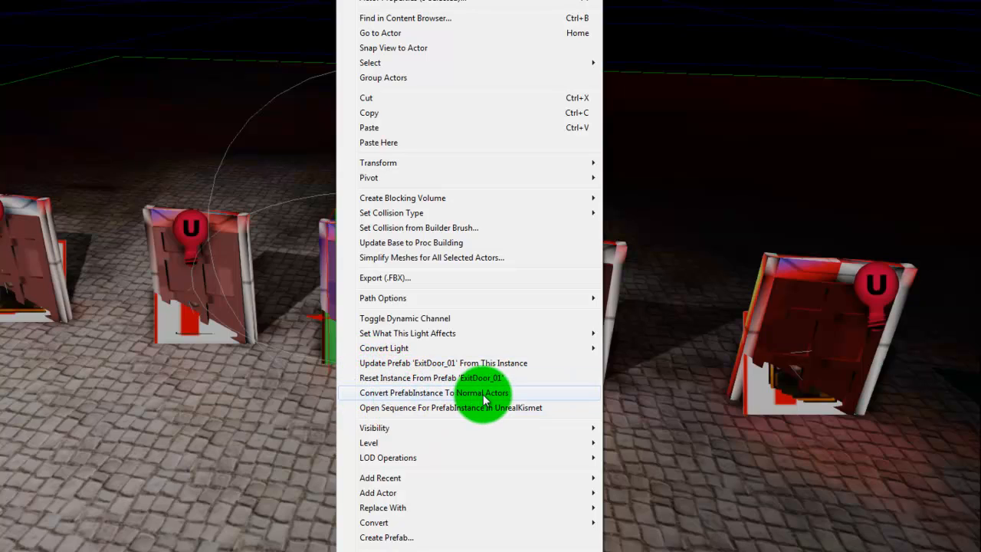
# Step: Open the action menu of the middle ExitDoor_01 instance, then dismiss it and move along the doors
pyautogui.click(483, 395)
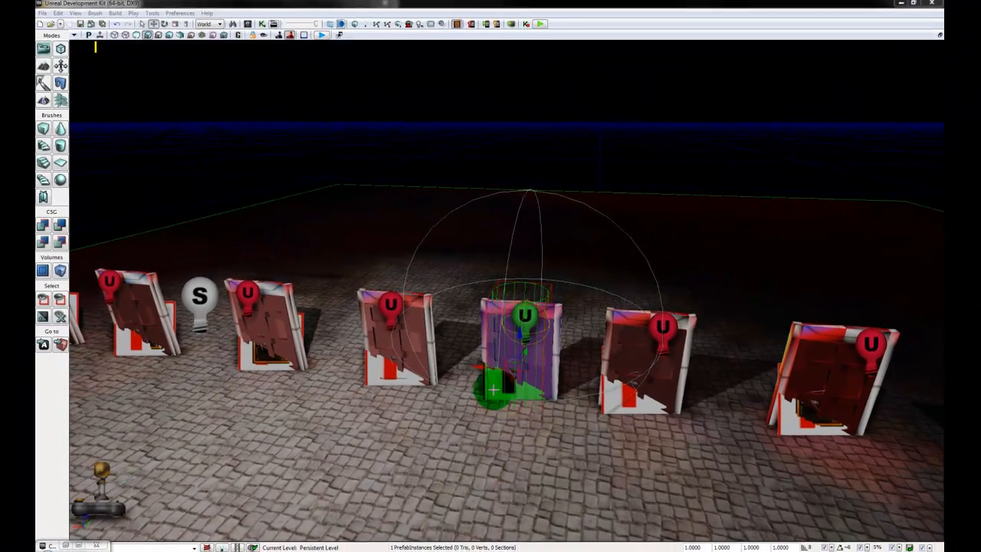
pyautogui.rightClick(493, 391)
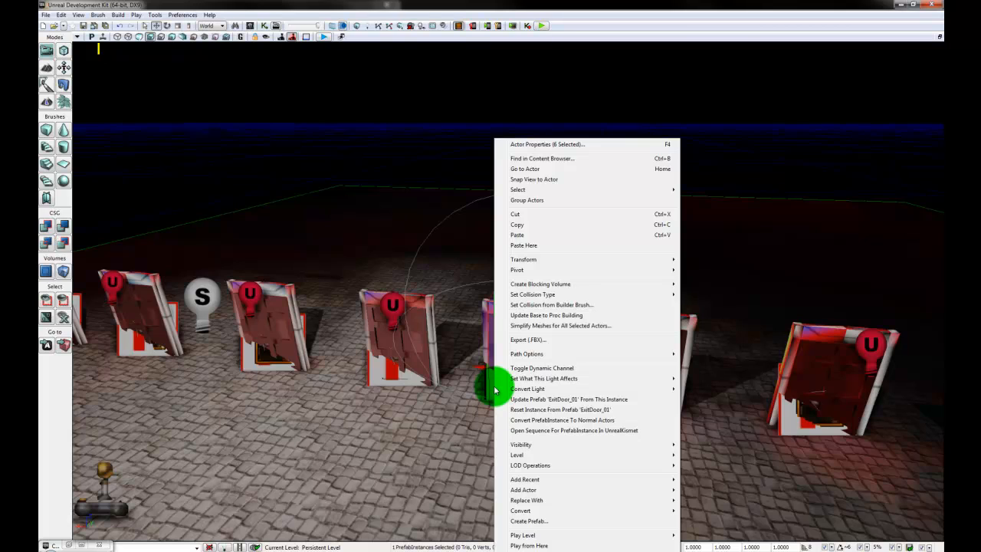
pyautogui.click(534, 421)
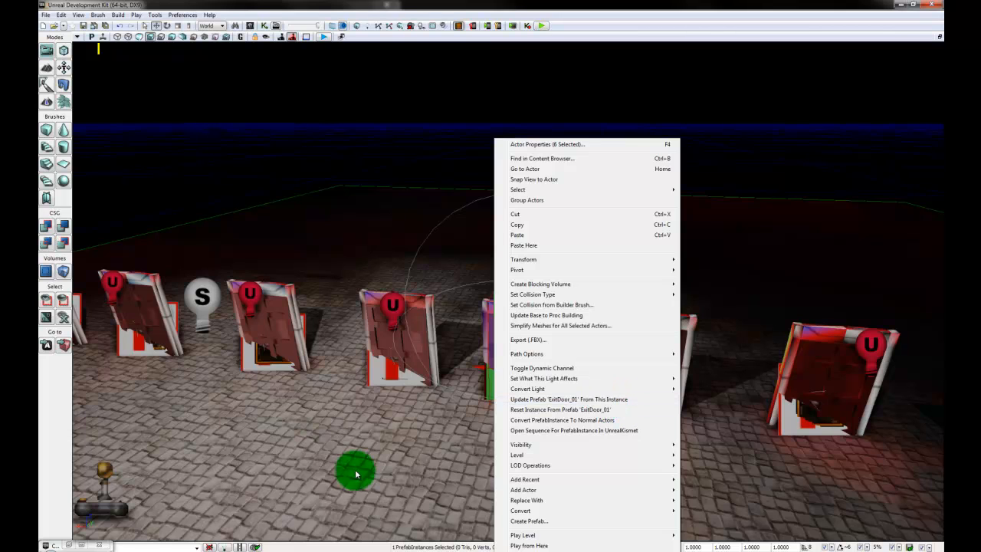
pyautogui.moveTo(350, 468); pyautogui.dragTo(479, 400)
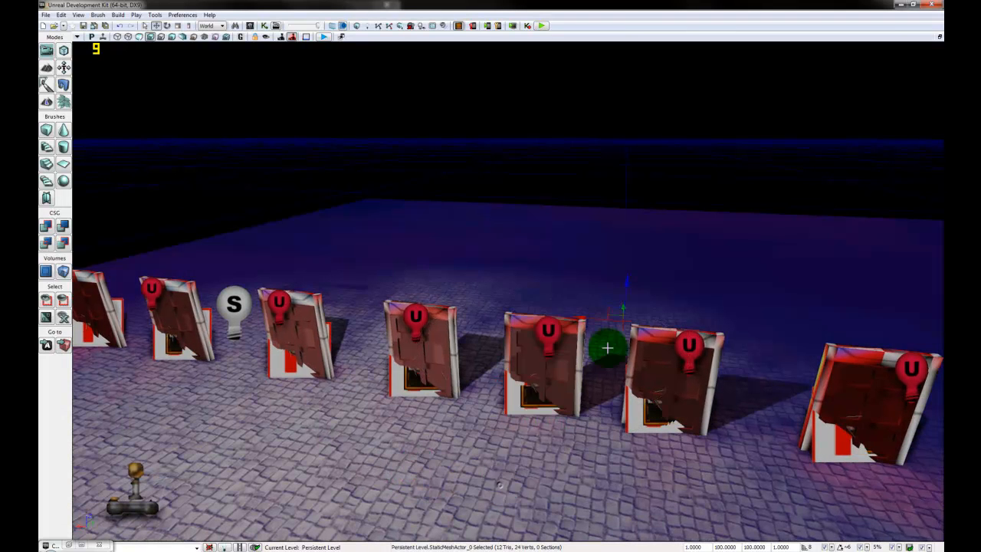
# Step: Change PointLight_4 inside the centre door from red to green and close its properties
pyautogui.click(556, 330)
pyautogui.click(548, 331)
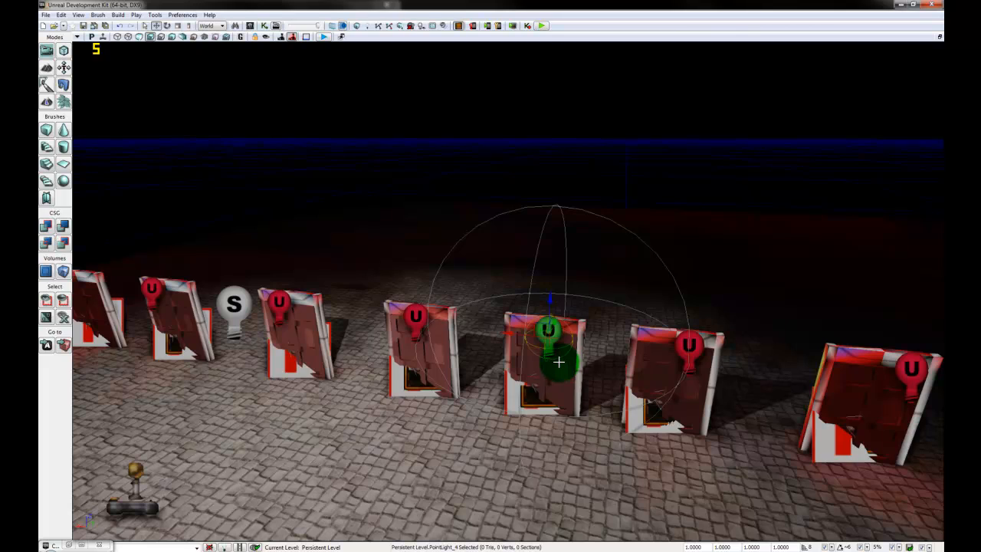
pyautogui.doubleClick(558, 362)
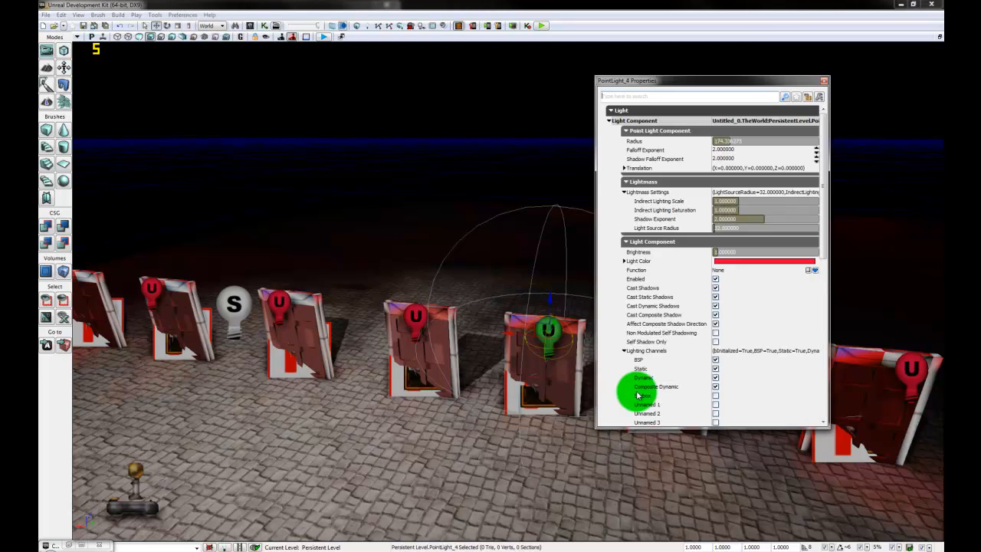
pyautogui.doubleClick(764, 265)
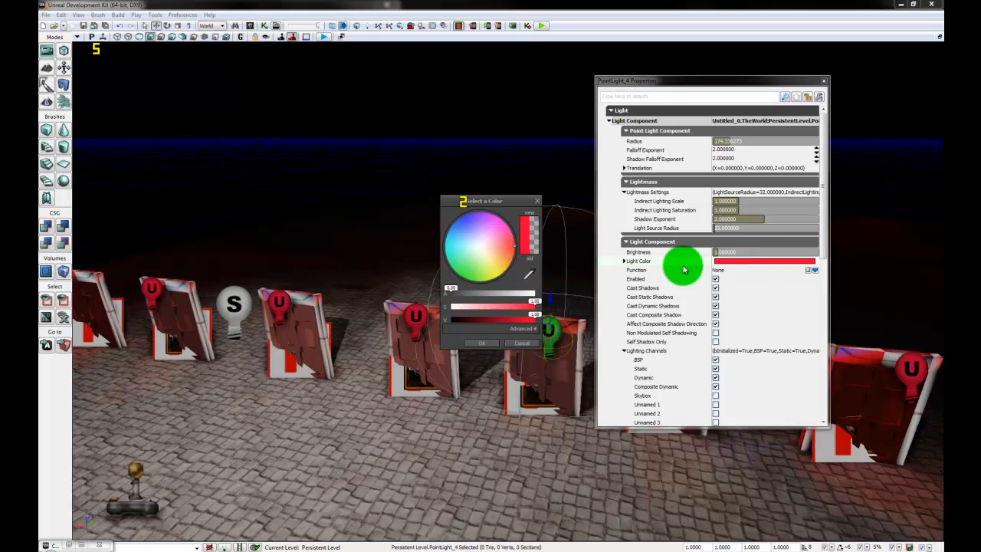
pyautogui.click(461, 219)
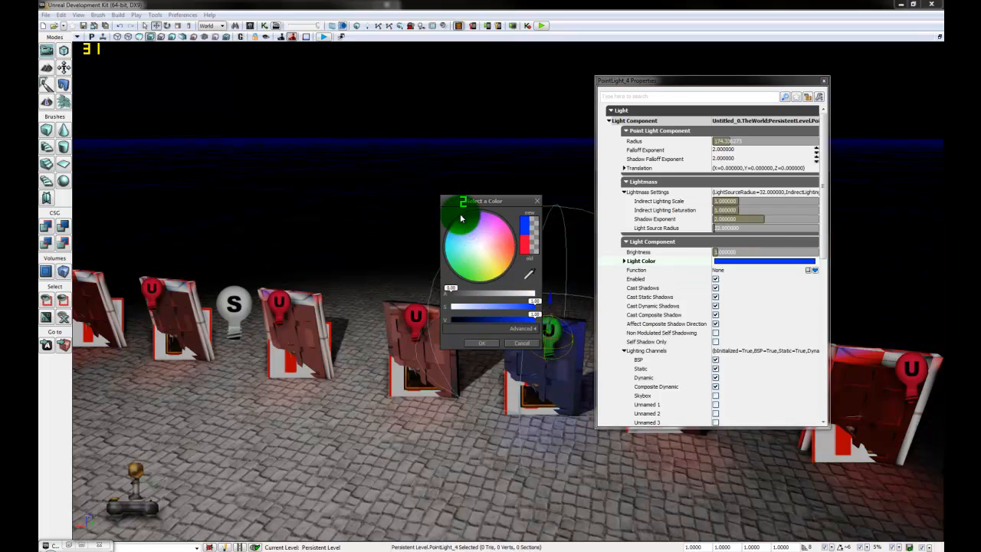
pyautogui.moveTo(461, 218); pyautogui.dragTo(467, 278)
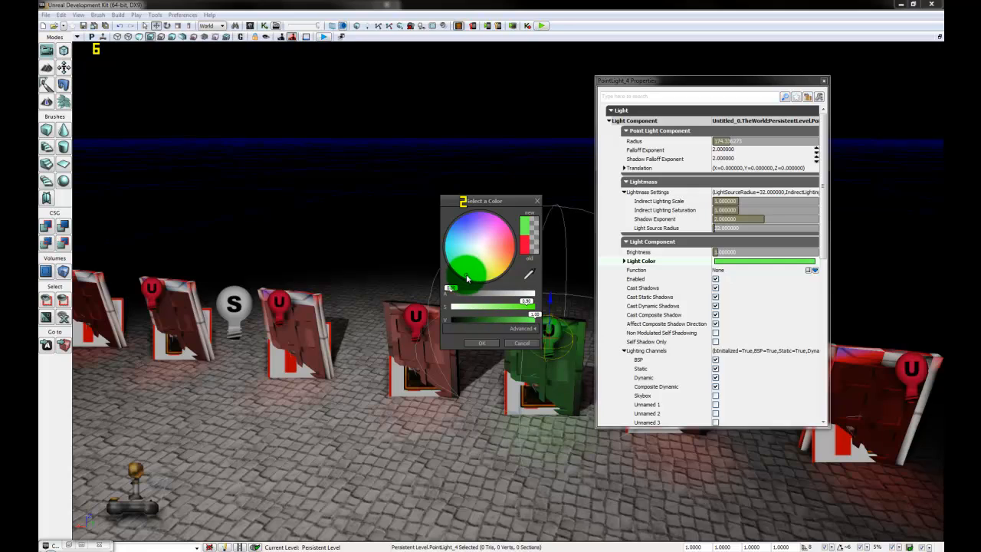
pyautogui.click(485, 347)
pyautogui.moveTo(460, 457); pyautogui.dragTo(462, 480)
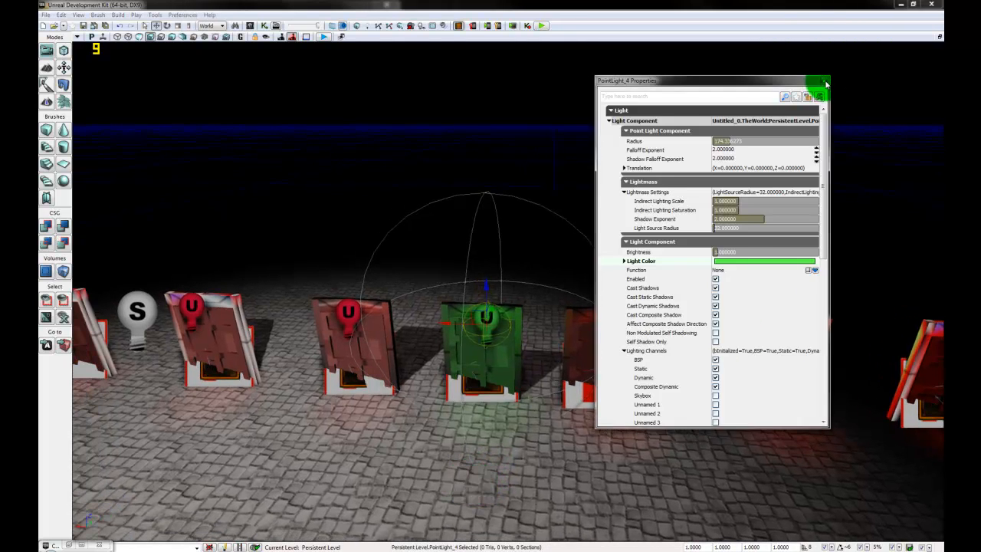
pyautogui.click(823, 84)
pyautogui.click(470, 409)
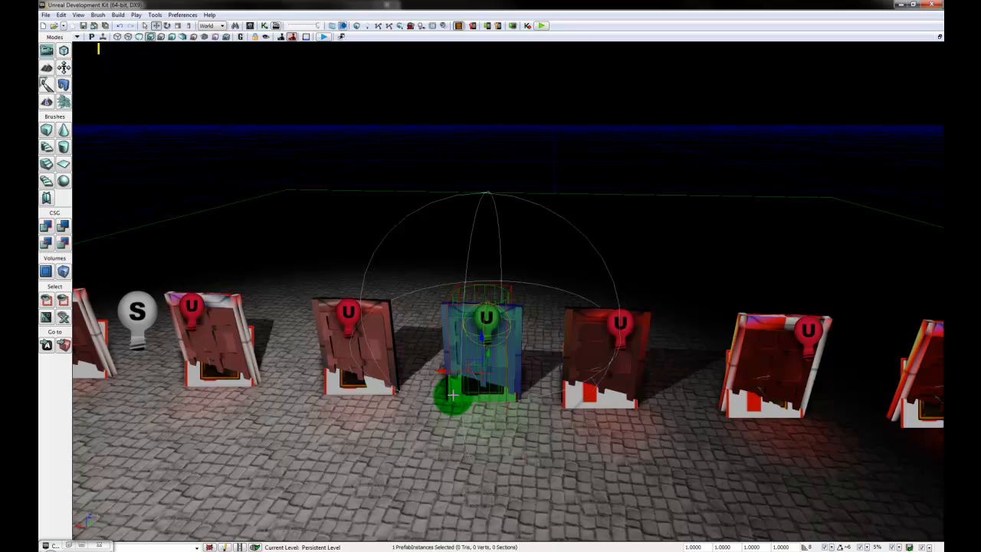
# Step: Update the ExitDoor_01 prefab from the edited door and look across the row of green doors
pyautogui.rightClick(454, 397)
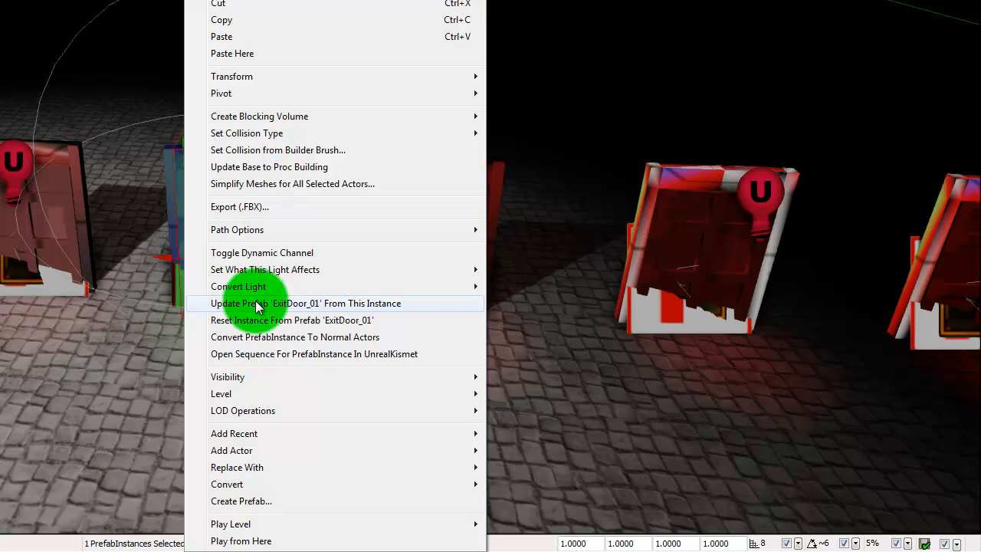
pyautogui.click(314, 304)
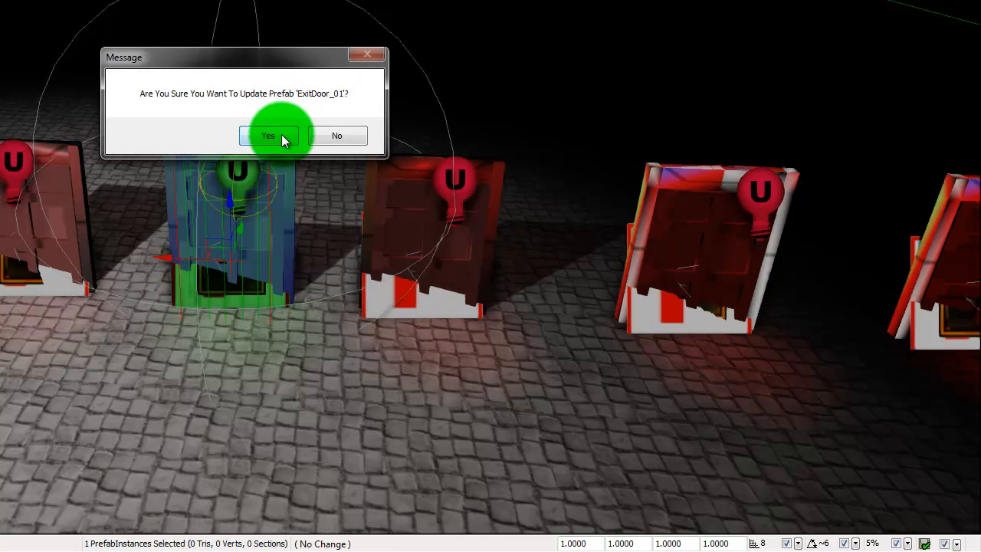
pyautogui.click(283, 138)
pyautogui.click(588, 461)
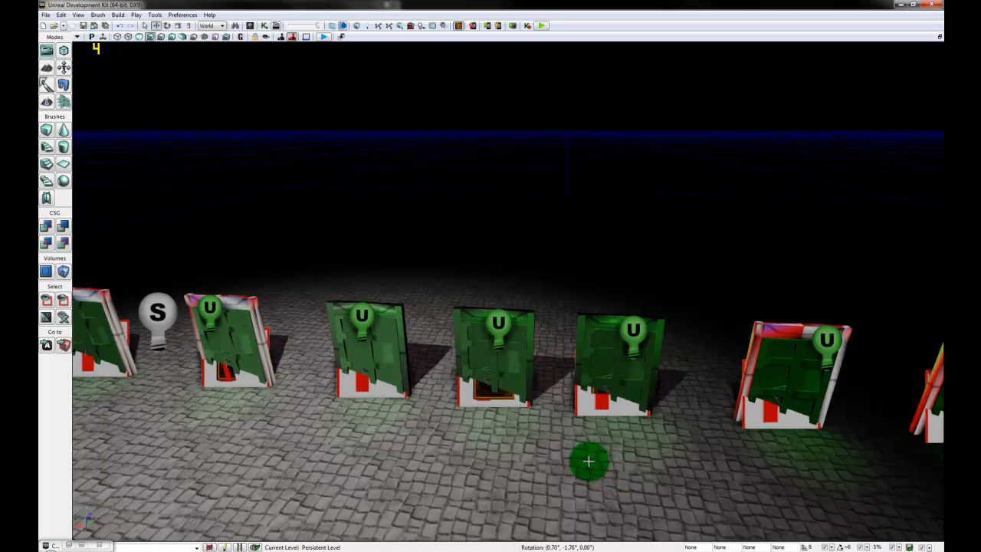
pyautogui.moveTo(588, 461); pyautogui.dragTo(369, 506)
pyautogui.moveTo(381, 465); pyautogui.dragTo(111, 546)
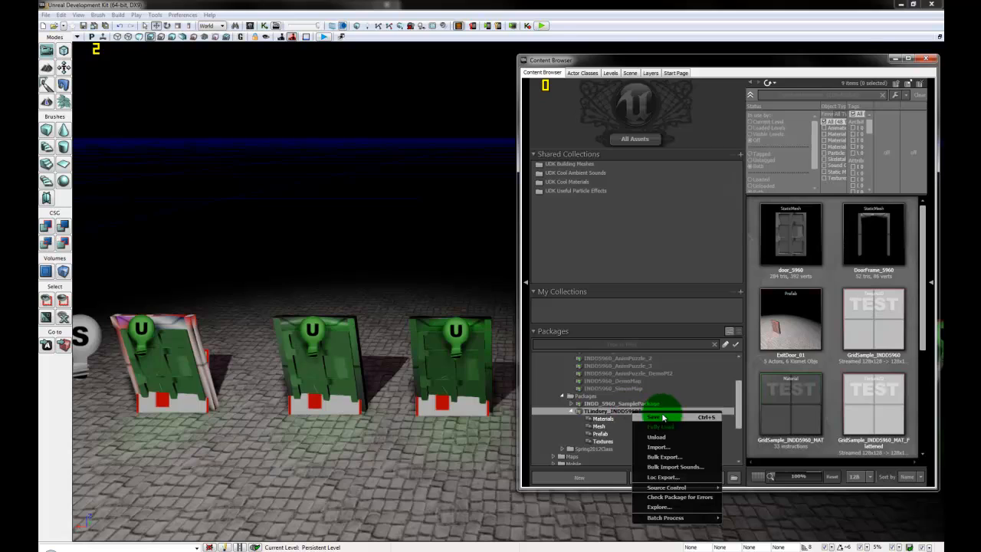
# Step: Save the package holding the updated ExitDoor_01 prefab, then play the level from here
pyautogui.click(655, 417)
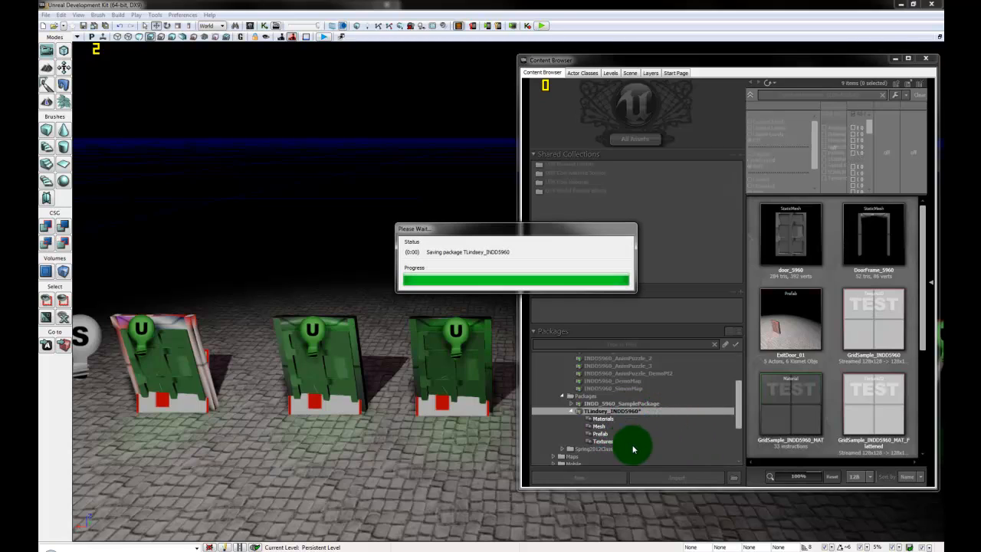
pyautogui.rightClick(380, 494)
pyautogui.click(426, 464)
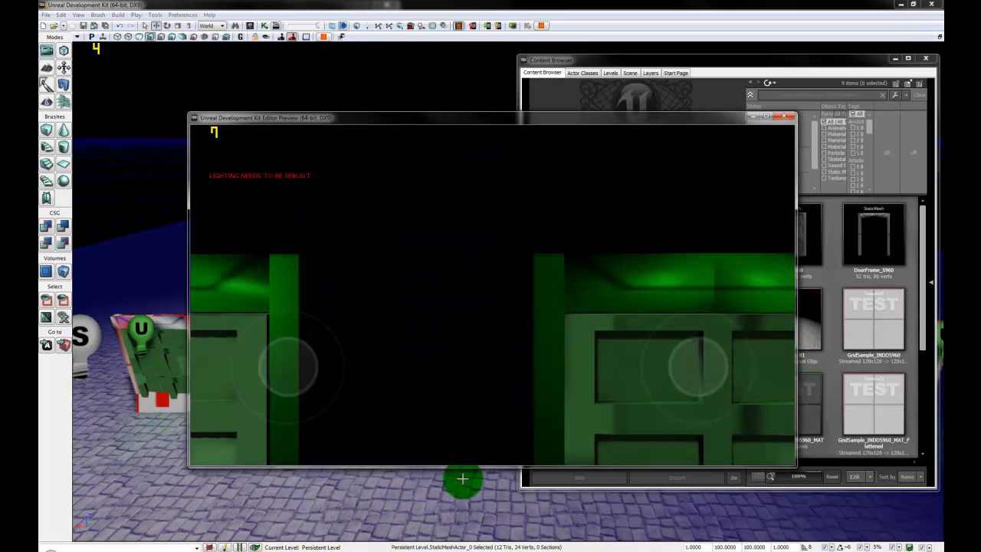
# Step: Walk forward in the play-test and turn to face the green-lit exit doors
pyautogui.press('w')
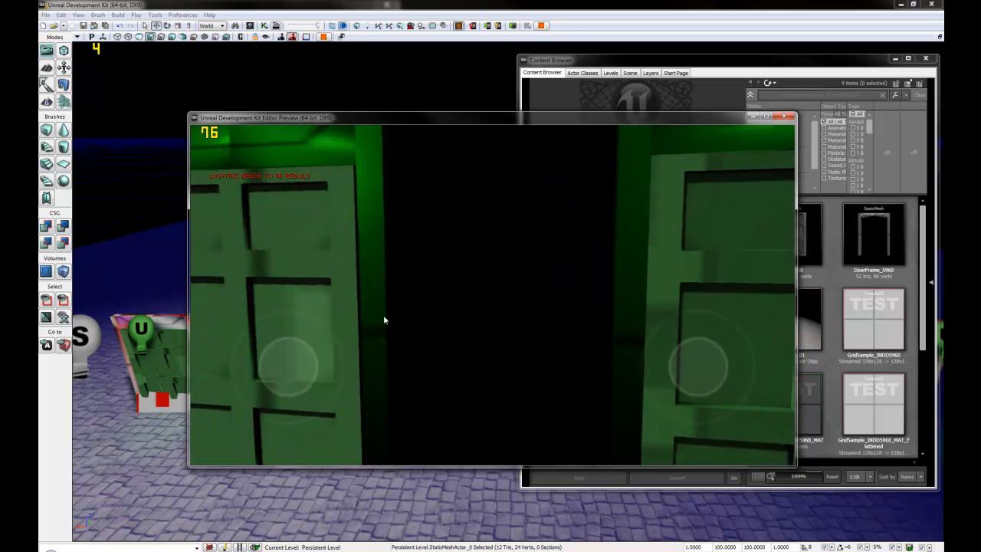
pyautogui.moveTo(384, 320); pyautogui.dragTo(499, 345)
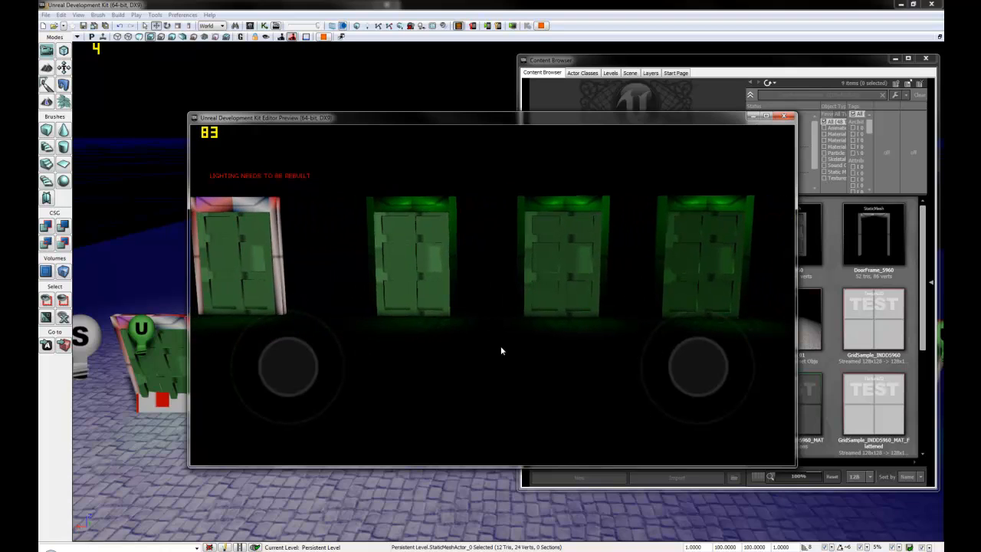